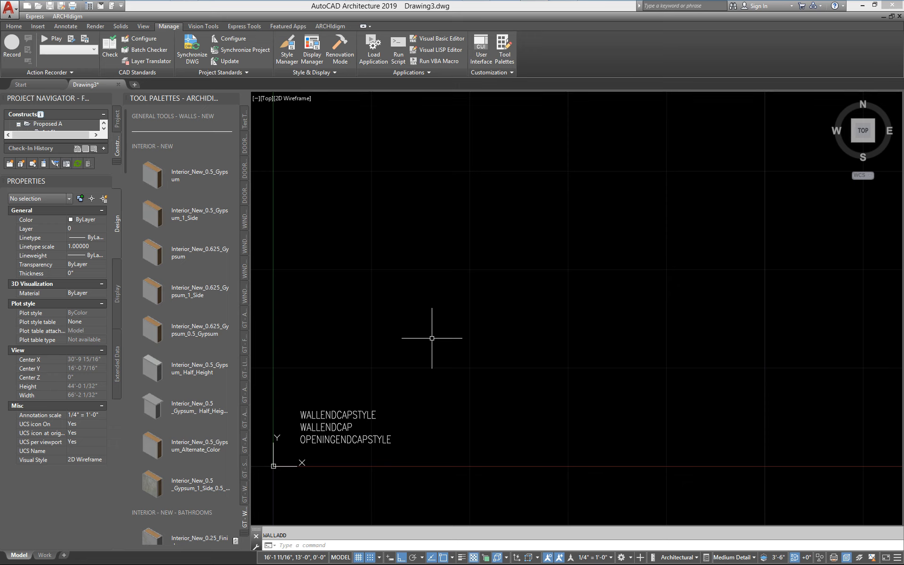
Step: Draw a rectangle around the WALLENDCAP and OPENINGENDCAPSTYLE text lines and erase it again
{"action": "scroll", "coordinate": [390, 416], "scroll_direction": "up", "scroll_amount": 4}
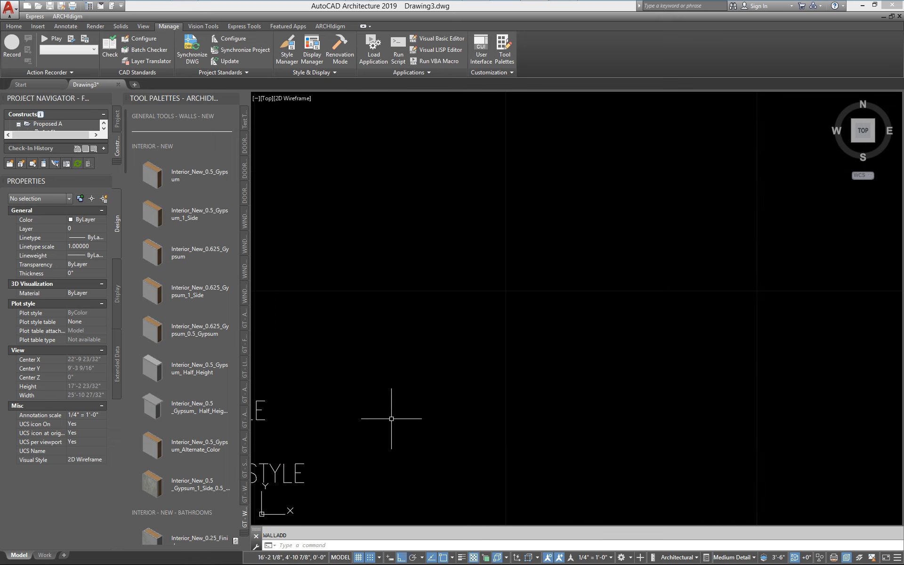
{"action": "middle_click_drag", "start_coordinate": [426, 421], "coordinate": [698, 278]}
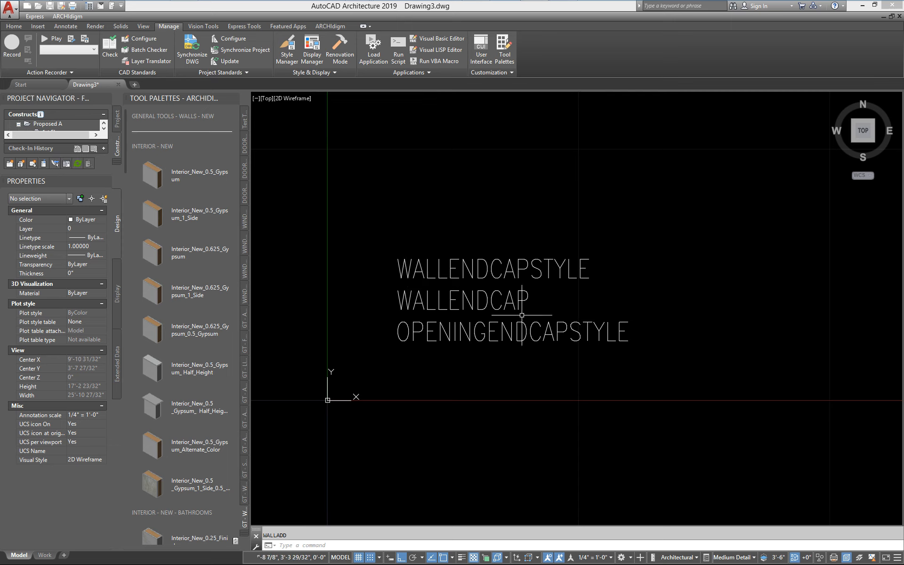
{"action": "type", "text": "rec"}
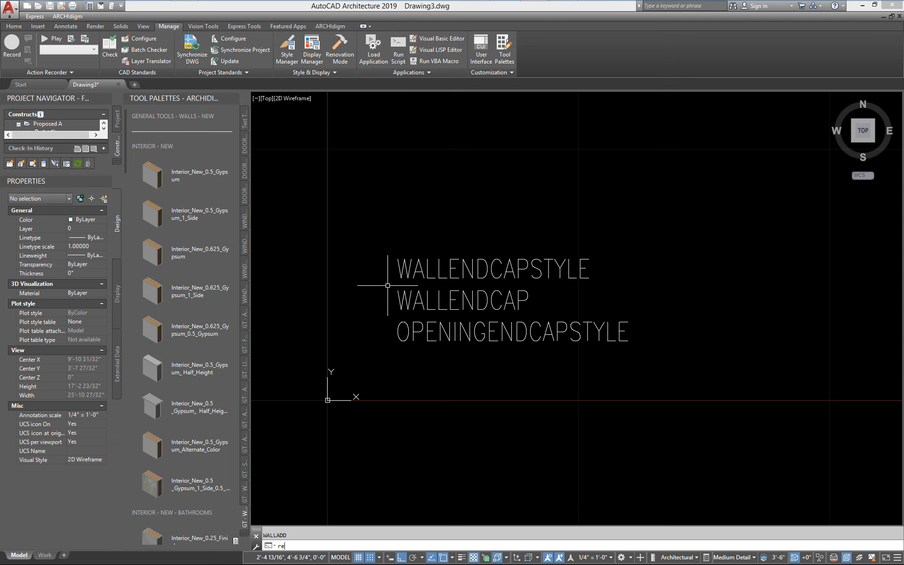
{"action": "key", "text": "Return"}
{"action": "left_click", "coordinate": [390, 285]}
{"action": "left_click", "coordinate": [644, 350]}
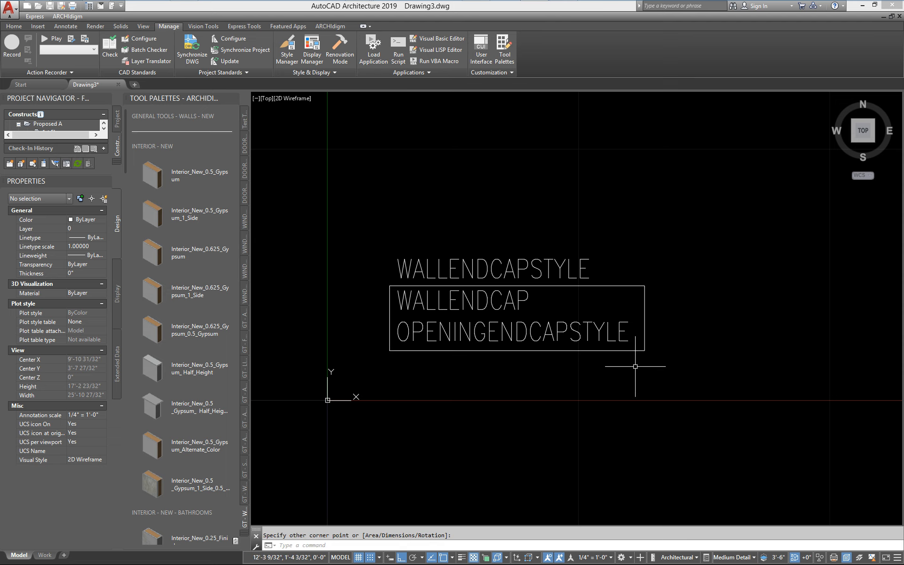
{"action": "left_click", "coordinate": [560, 349]}
{"action": "key", "text": "Delete"}
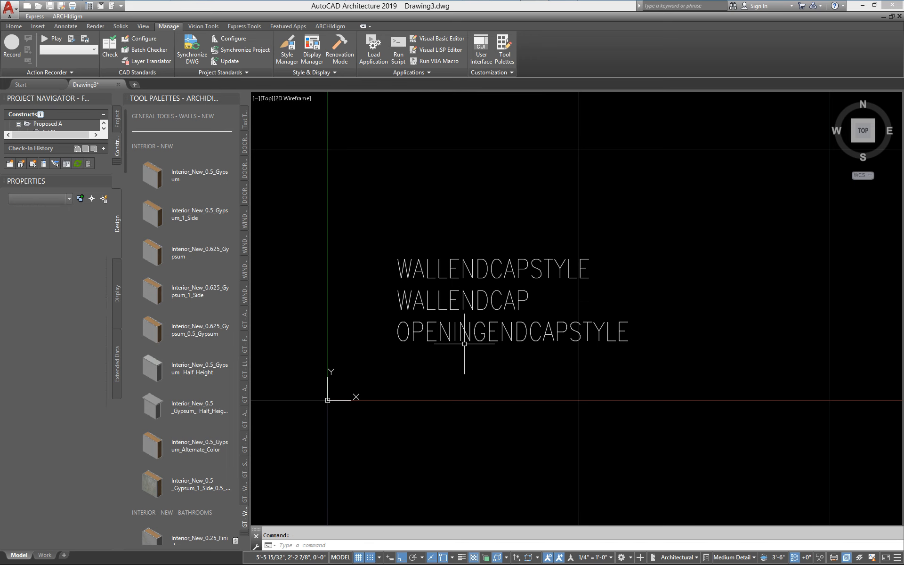
Step: Review the Wall Endcap Styles and Wall Opening Endcap Styles of the drawing in the Style Manager
{"action": "left_click", "coordinate": [287, 54]}
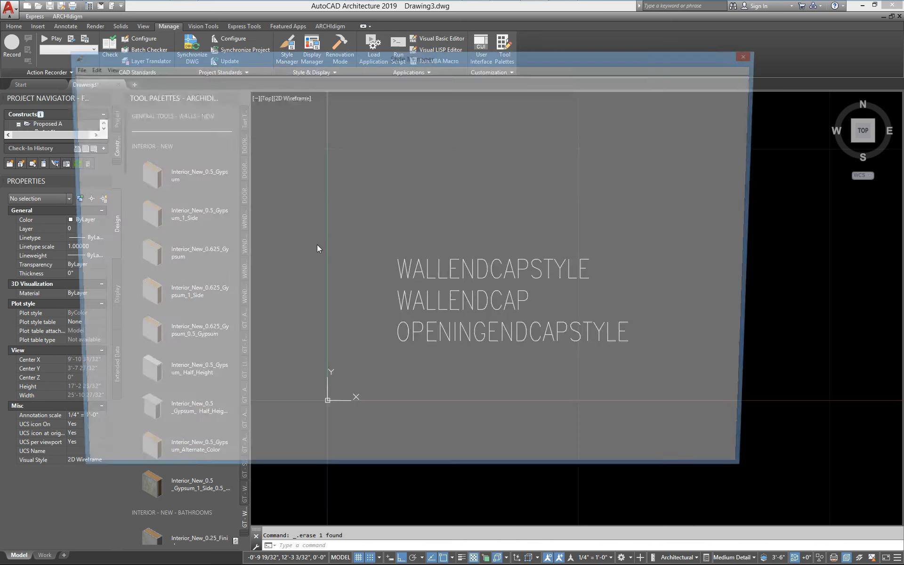
{"action": "left_click", "coordinate": [80, 102]}
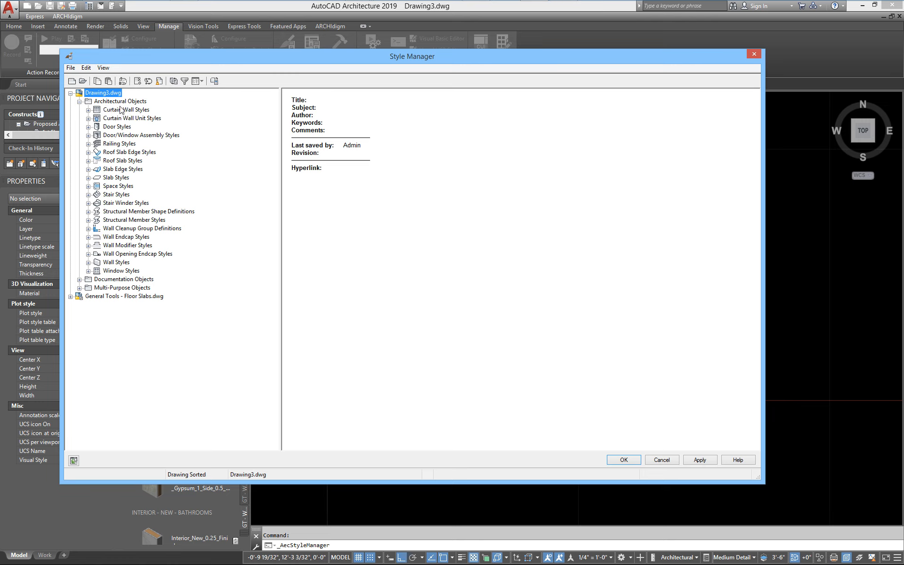
{"action": "left_click", "coordinate": [118, 238]}
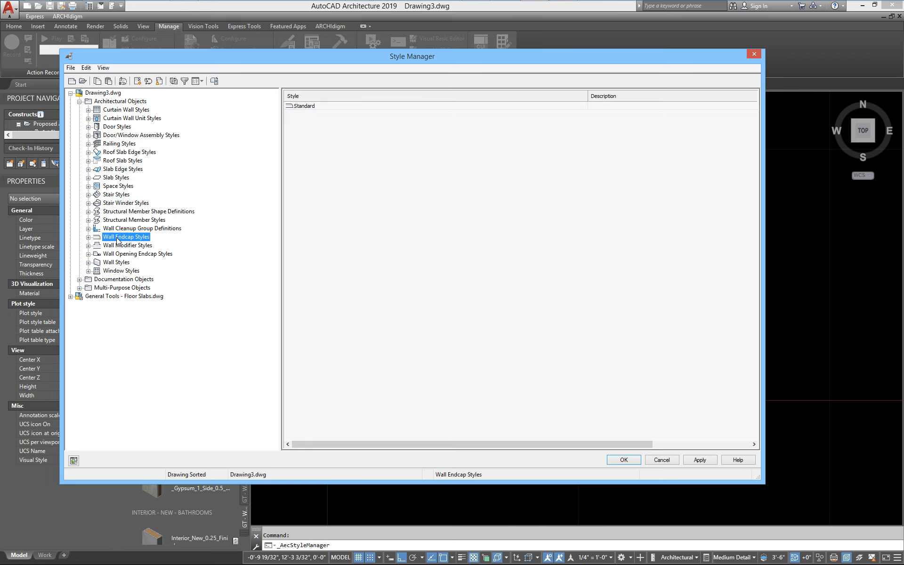
{"action": "left_click", "coordinate": [133, 254]}
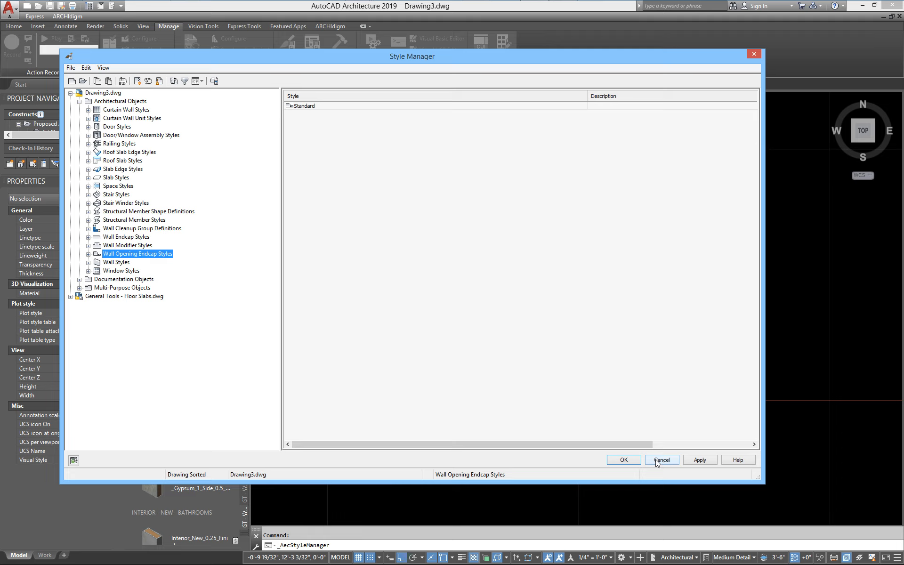
{"action": "left_click", "coordinate": [632, 461]}
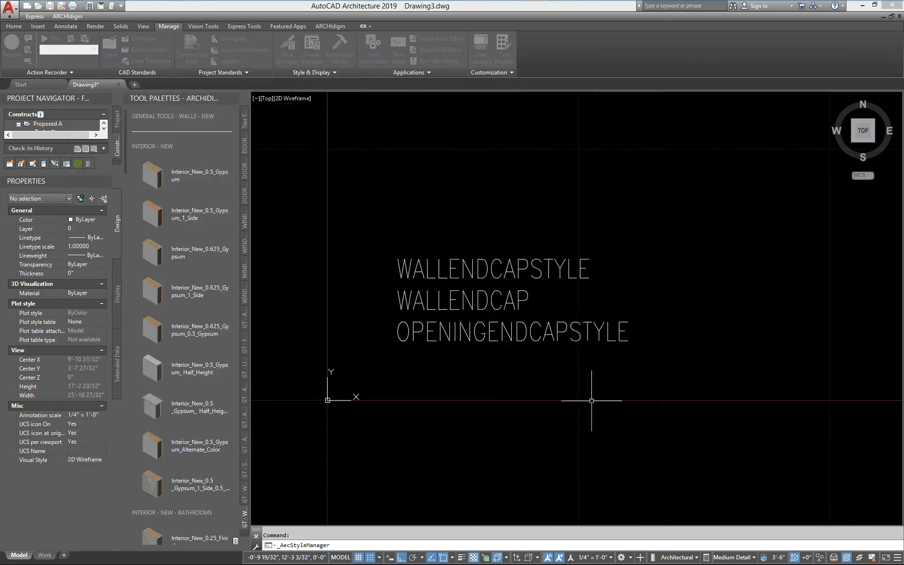
Step: Draw a horizontal Standard wall, 8" wide and about 10'-3" long, above the text lines with WALLADD
{"action": "scroll", "coordinate": [567, 371], "scroll_direction": "down", "scroll_amount": 3}
{"action": "mouse_move", "coordinate": [527, 358]}
{"action": "middle_mouse_down"}
{"action": "mouse_move", "coordinate": [486, 392]}
{"action": "mouse_move", "coordinate": [386, 380]}
{"action": "middle_mouse_up"}
{"action": "scroll", "coordinate": [401, 347], "scroll_direction": "up", "scroll_amount": 2}
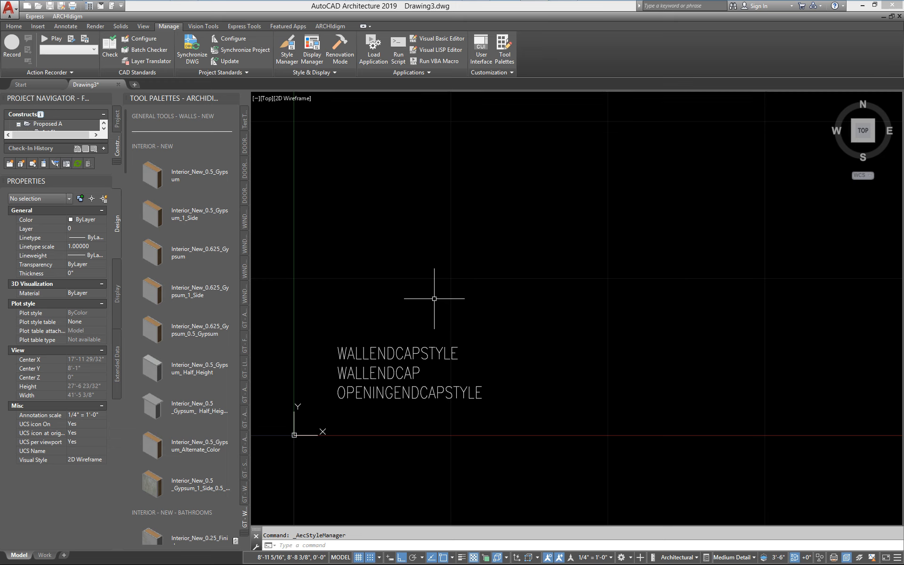
{"action": "type", "text": "walladd"}
{"action": "key", "text": "Return"}
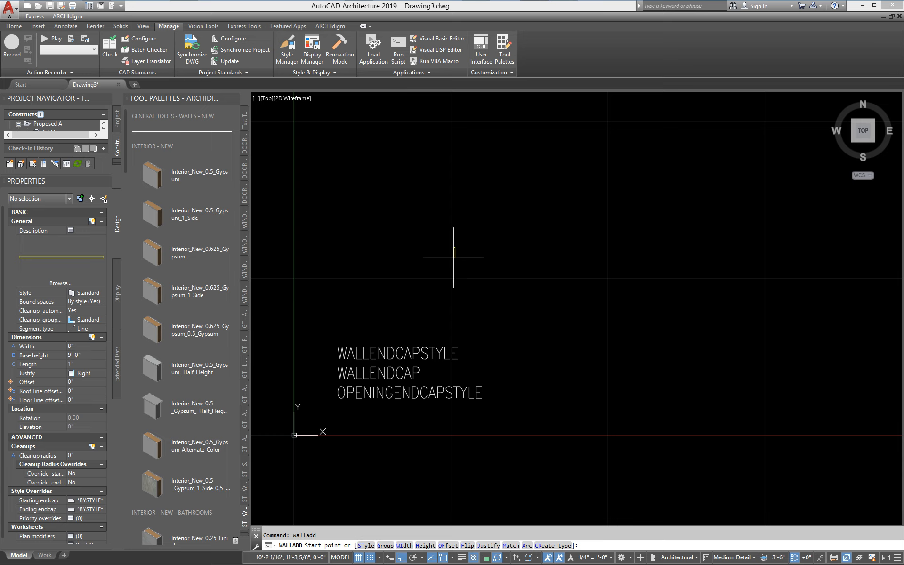
{"action": "left_click", "coordinate": [393, 239]}
{"action": "left_click", "coordinate": [552, 239]}
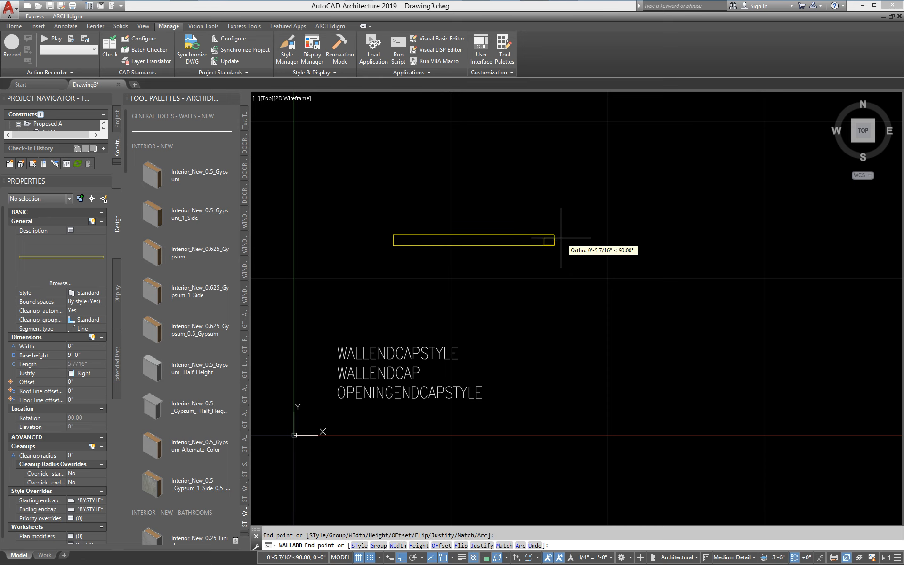
{"action": "key", "text": "Return"}
{"action": "scroll", "coordinate": [548, 241], "scroll_direction": "up", "scroll_amount": 2}
{"action": "middle_click_drag", "start_coordinate": [513, 267], "coordinate": [573, 299]}
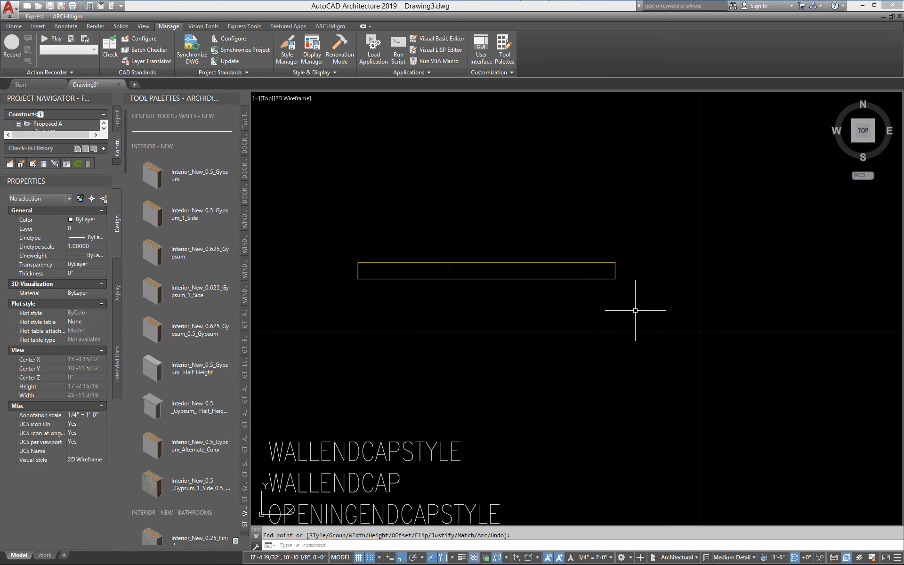
{"action": "key", "text": "Return"}
Step: Examine the endcap and opening endcap assignments in the wall's style properties
{"action": "left_click", "coordinate": [587, 279]}
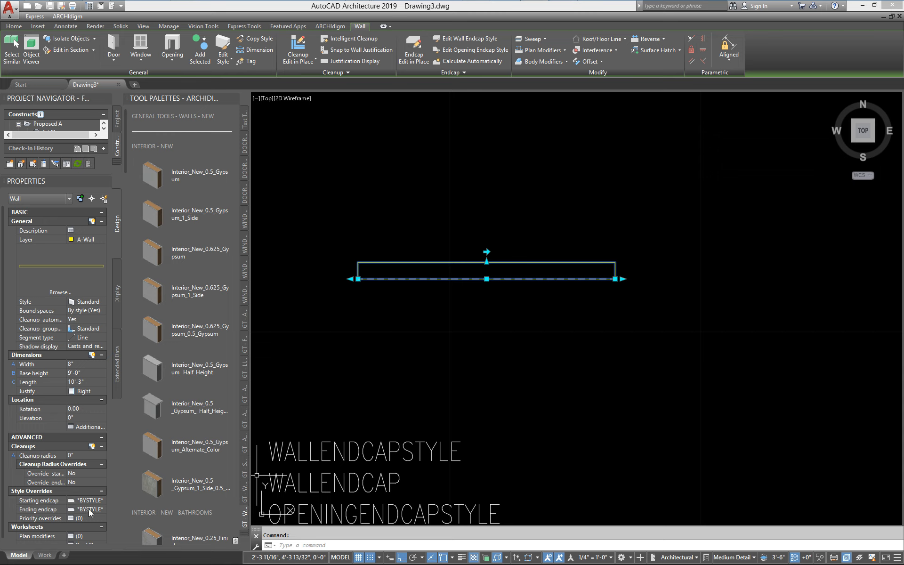
{"action": "right_click", "coordinate": [555, 350]}
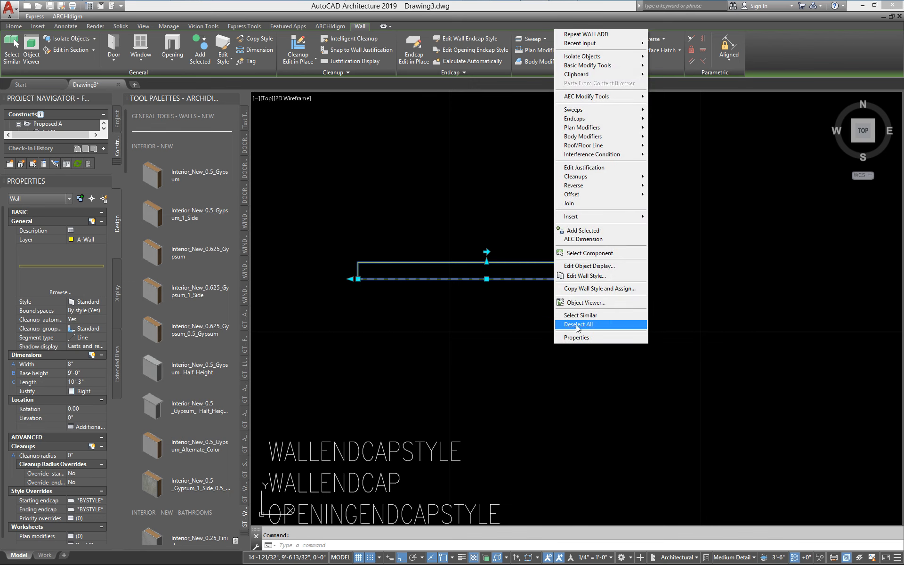
{"action": "left_click", "coordinate": [588, 277]}
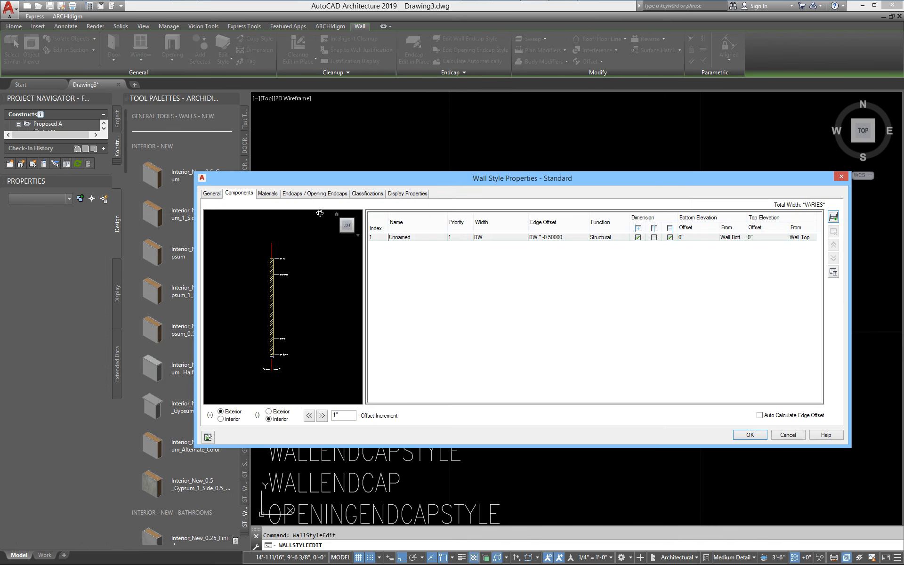
{"action": "left_click", "coordinate": [290, 196]}
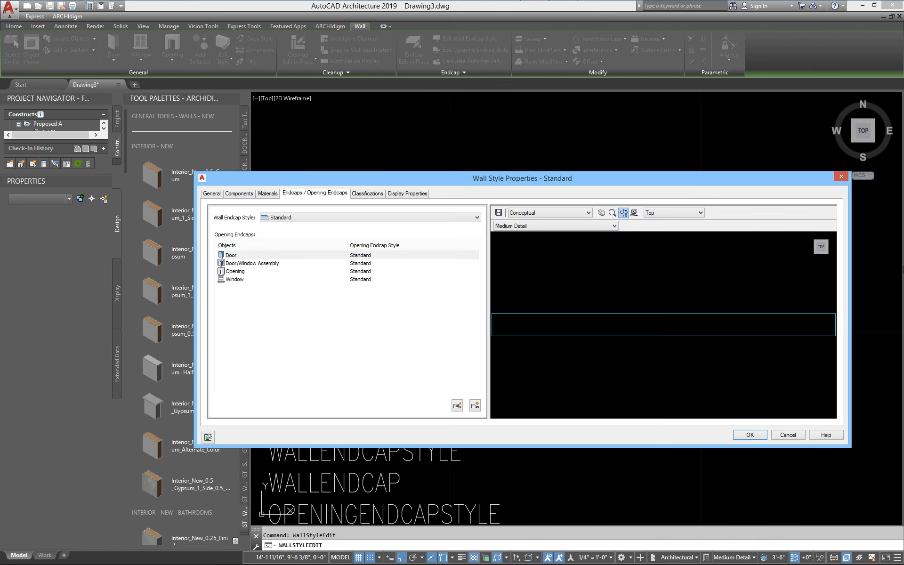
{"action": "left_click_drag", "start_coordinate": [852, 293], "coordinate": [662, 303]}
{"action": "left_click_drag", "start_coordinate": [486, 273], "coordinate": [422, 281]}
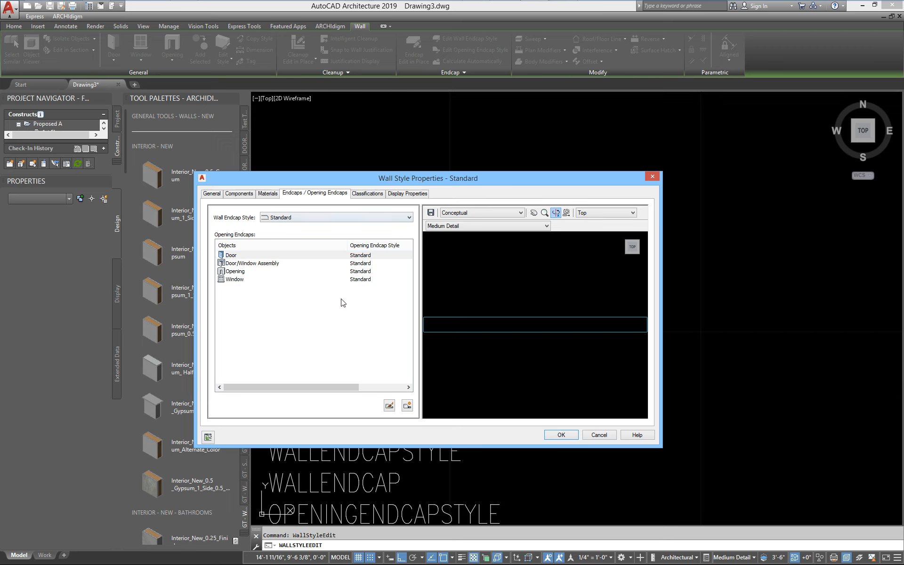
{"action": "left_click", "coordinate": [560, 435]}
Step: Draw a diagonal polyline from the upper corner of the wall's right end outward to the level of its lower face, using polar tracking
{"action": "scroll", "coordinate": [639, 277], "scroll_direction": "up", "scroll_amount": 2}
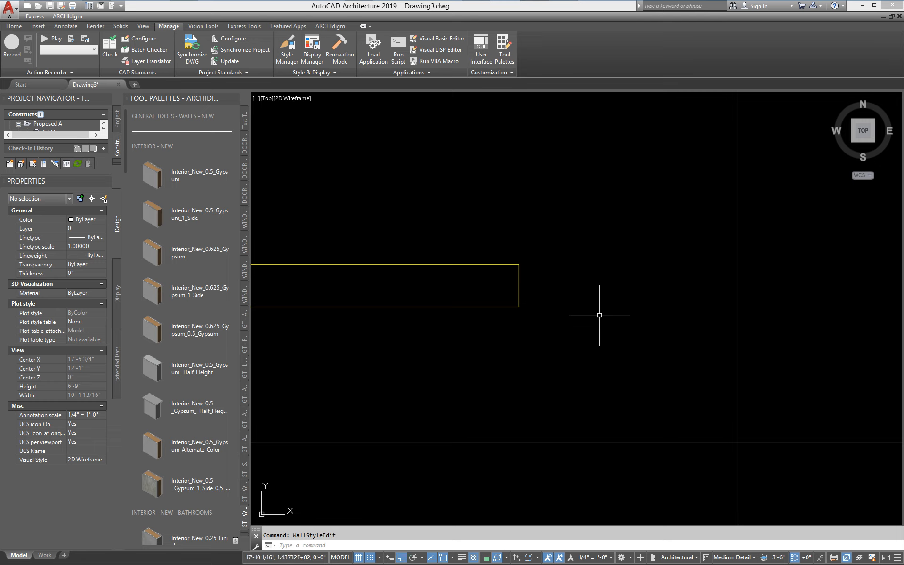
{"action": "middle_click_drag", "start_coordinate": [597, 316], "coordinate": [537, 326]}
{"action": "type", "text": "pl"}
{"action": "key", "text": "Return"}
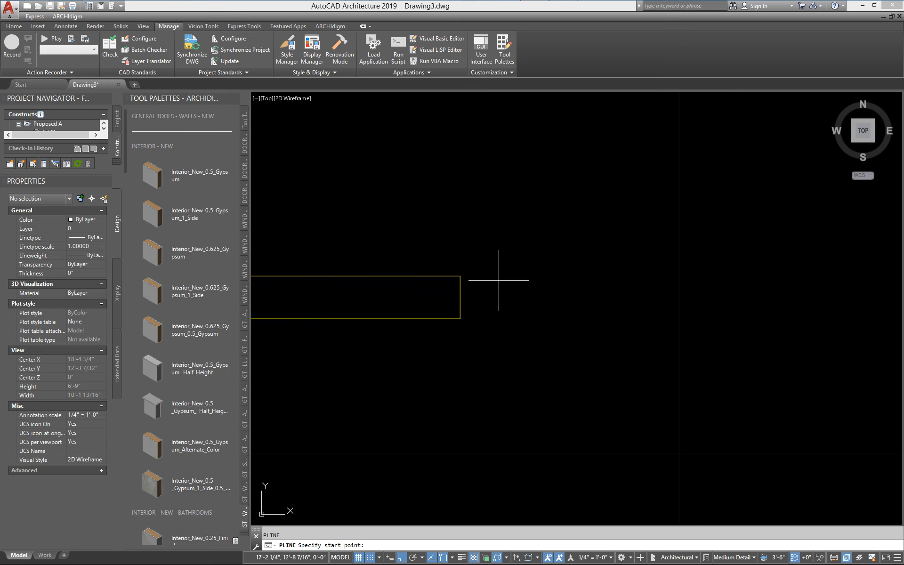
{"action": "left_click", "coordinate": [460, 276]}
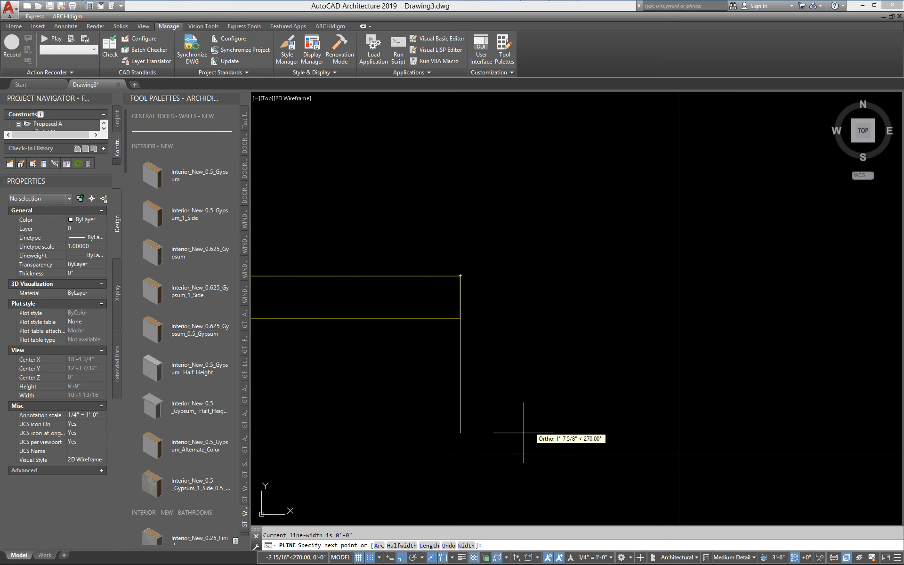
{"action": "left_click", "coordinate": [413, 556]}
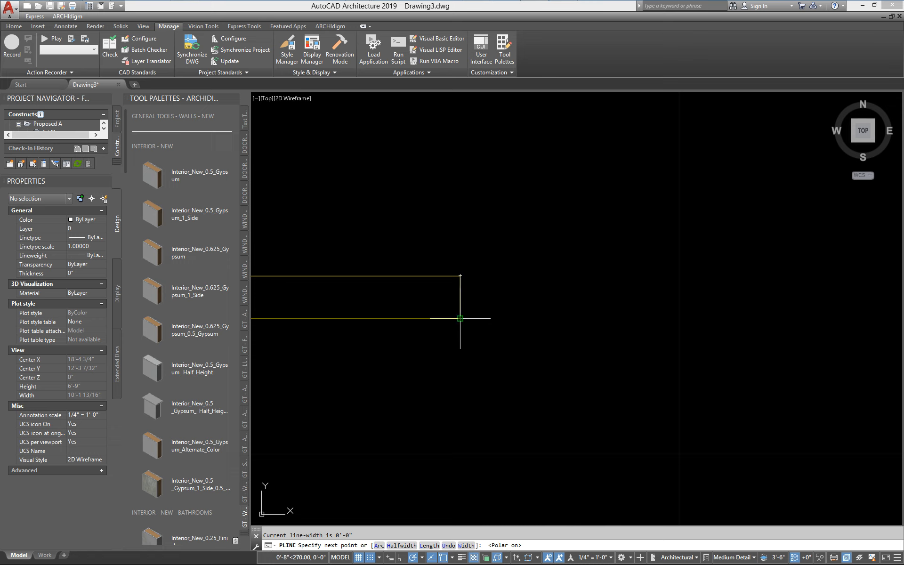
{"action": "left_click", "coordinate": [502, 319]}
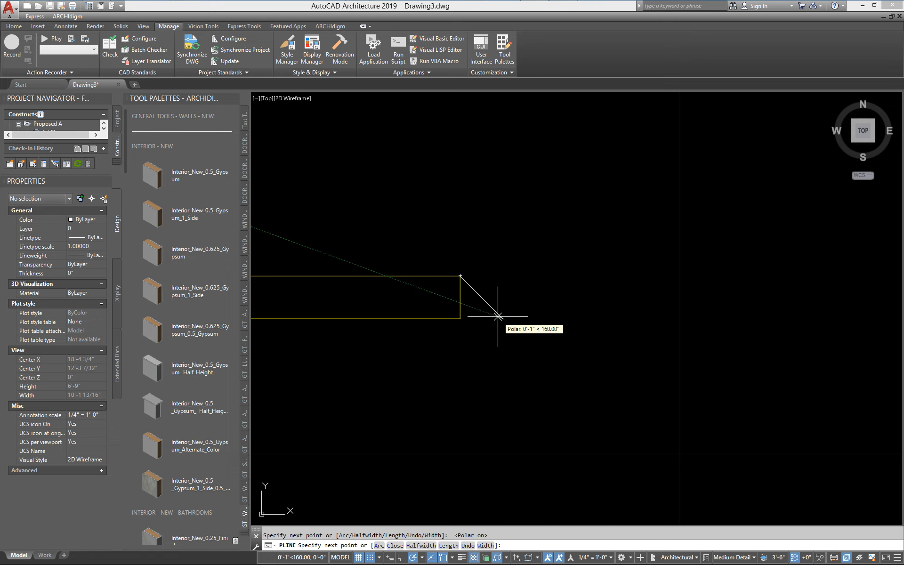
{"action": "key", "text": "Return"}
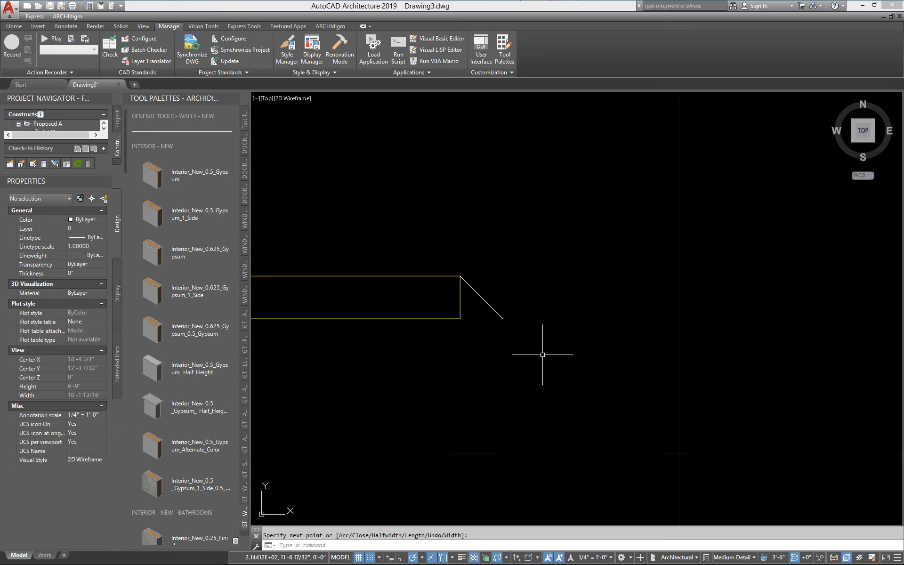
Step: Draw a polyline arc between the upper and lower corners of the wall's right end
{"action": "type", "text": "pl"}
{"action": "key", "text": "Return"}
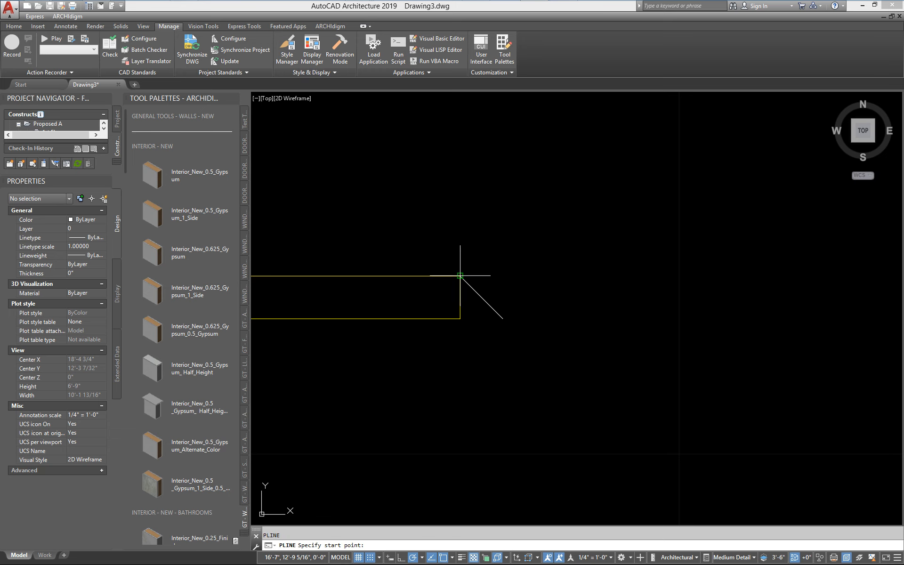
{"action": "left_click", "coordinate": [460, 276]}
{"action": "type", "text": "a"}
{"action": "key", "text": "Return"}
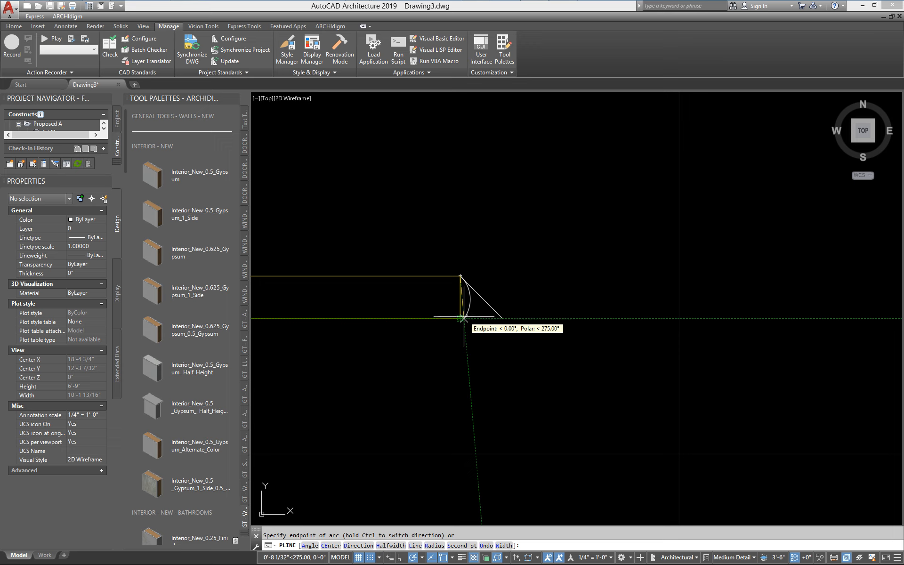
{"action": "left_click", "coordinate": [459, 318]}
{"action": "key", "text": "Return"}
Step: Stretch the arc's midpoint about 3 29/32" so it curves into the wall, and erase the arc
{"action": "left_click", "coordinate": [468, 303]}
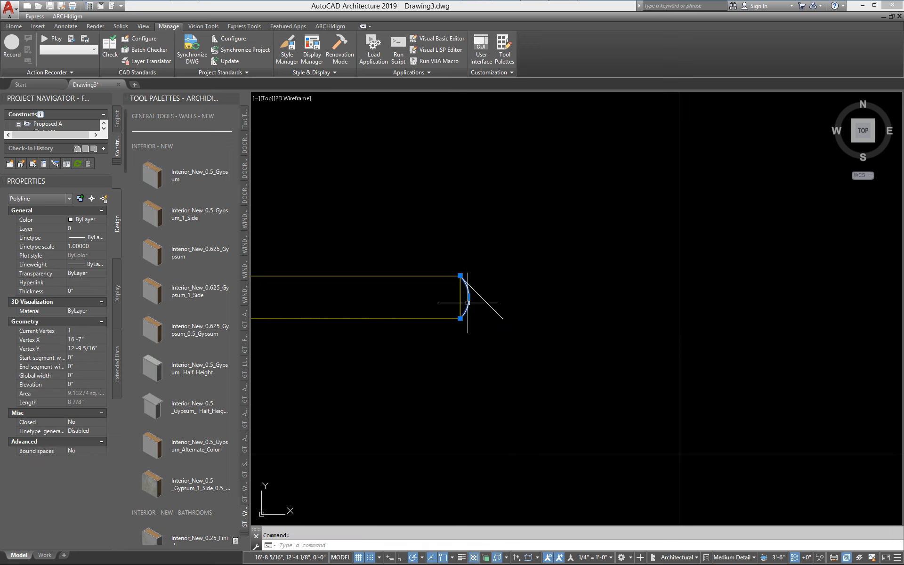
{"action": "left_click", "coordinate": [468, 297]}
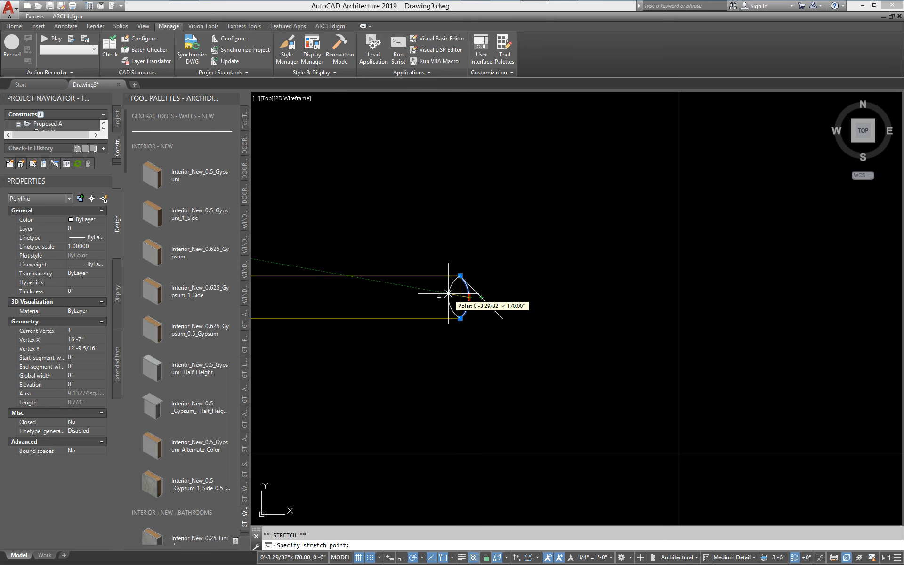
{"action": "left_click", "coordinate": [448, 293]}
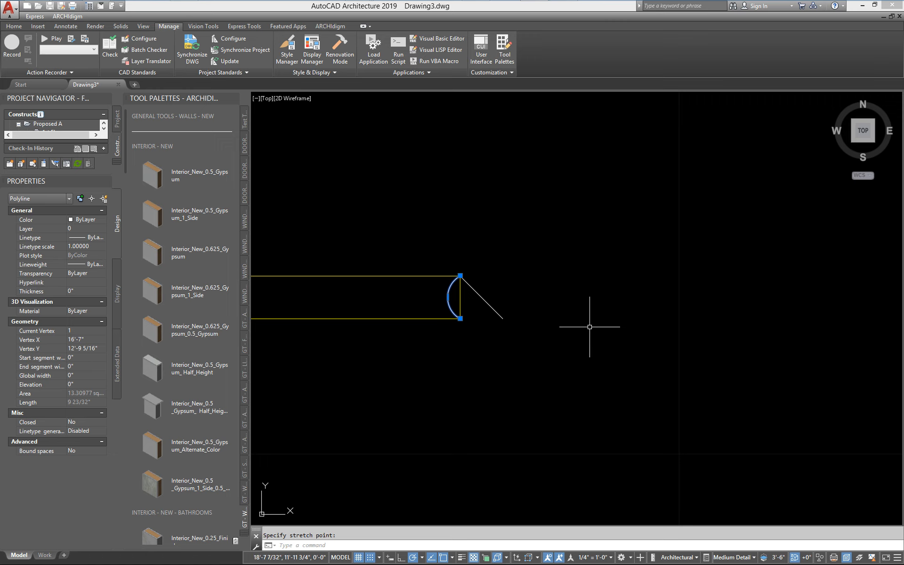
{"action": "key", "text": "Delete"}
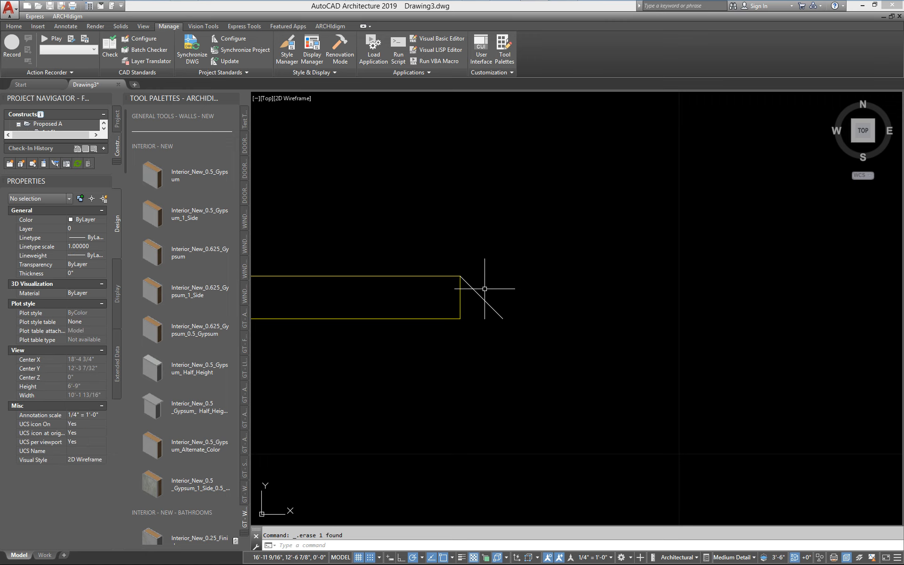
Step: Move the diagonal polyline horizontally to the right, clear of the wall's end, with Ortho on
{"action": "scroll", "coordinate": [484, 288], "scroll_direction": "up", "scroll_amount": 2}
{"action": "middle_click_drag", "start_coordinate": [486, 323], "coordinate": [550, 333]}
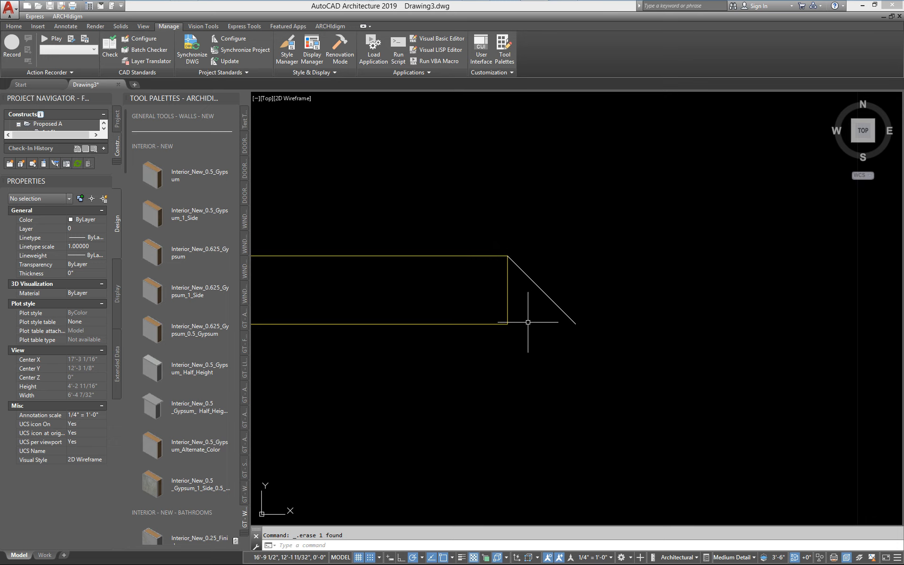
{"action": "type", "text": "m"}
{"action": "key", "text": "Return"}
{"action": "left_click", "coordinate": [565, 324]}
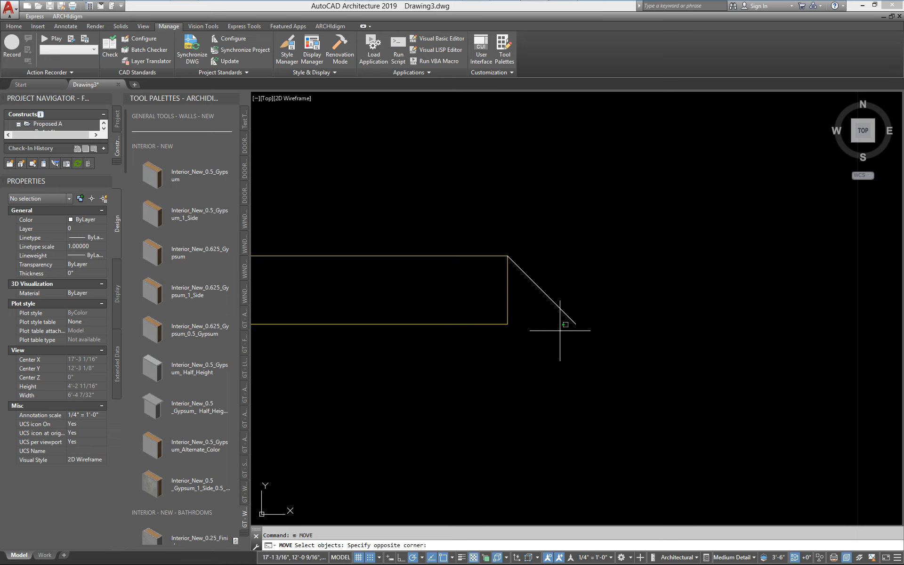
{"action": "left_click", "coordinate": [541, 292]}
{"action": "key", "text": "Return"}
{"action": "left_click", "coordinate": [483, 197]}
{"action": "key", "text": "F8"}
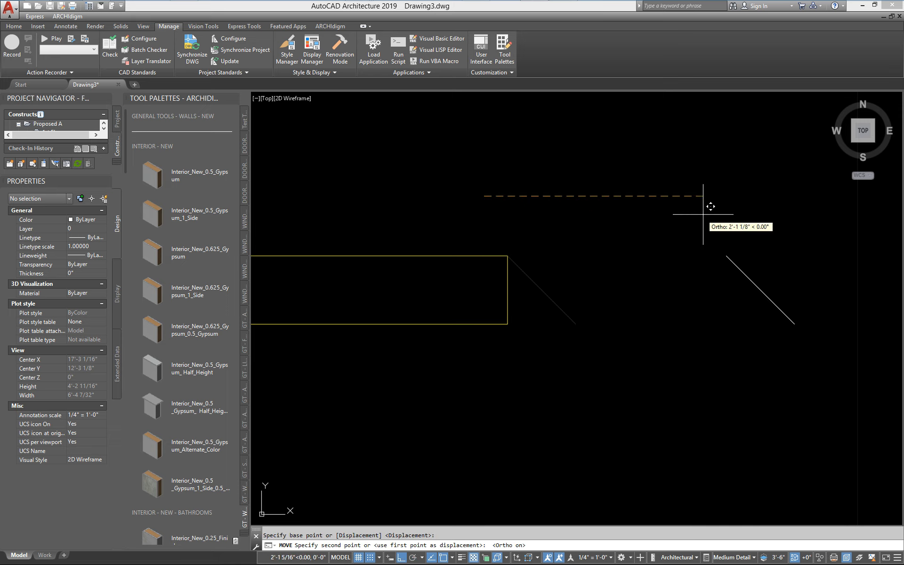
{"action": "left_click", "coordinate": [732, 214]}
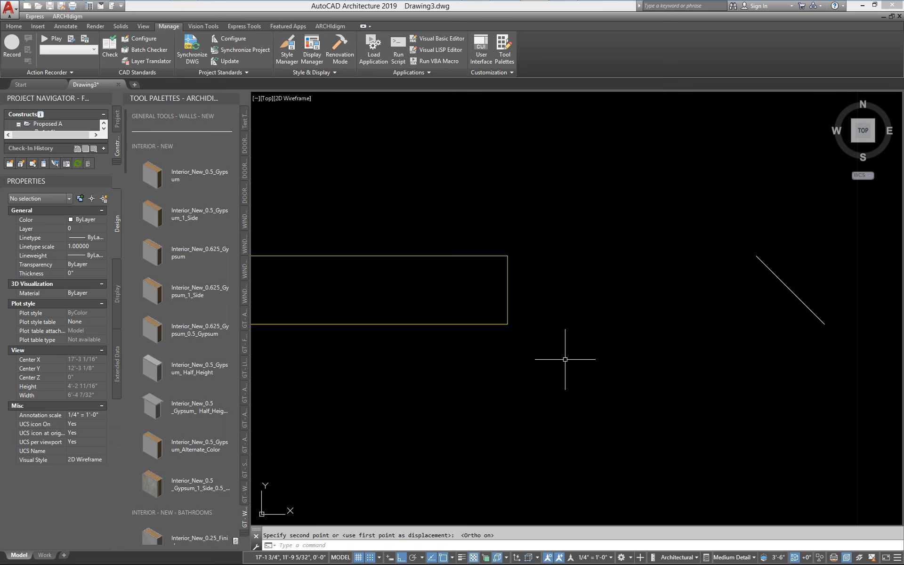
Step: Draw a polyline from the wall end's upper corner diagonally outward at 315° to the lower face level and back to the lower corner
{"action": "type", "text": "pl"}
{"action": "key", "text": "Return"}
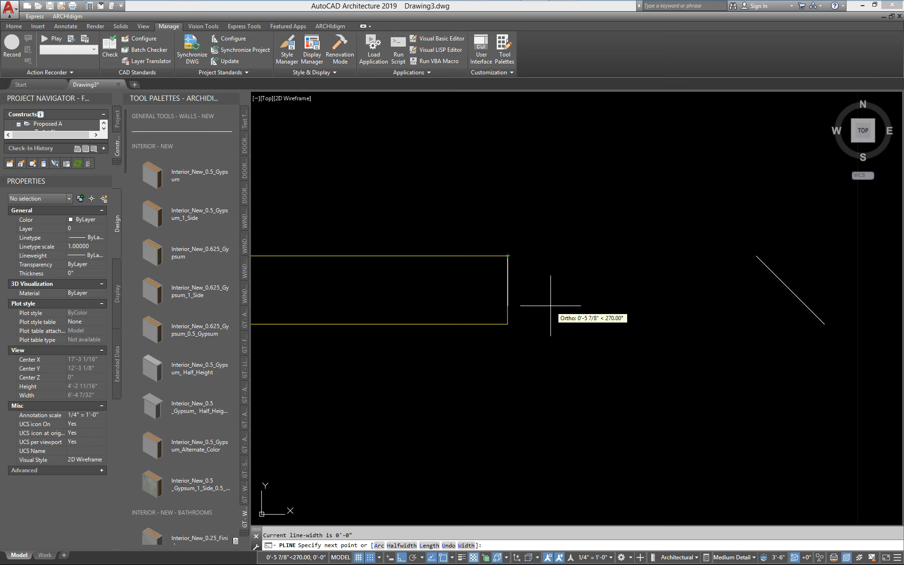
{"action": "left_click", "coordinate": [413, 558]}
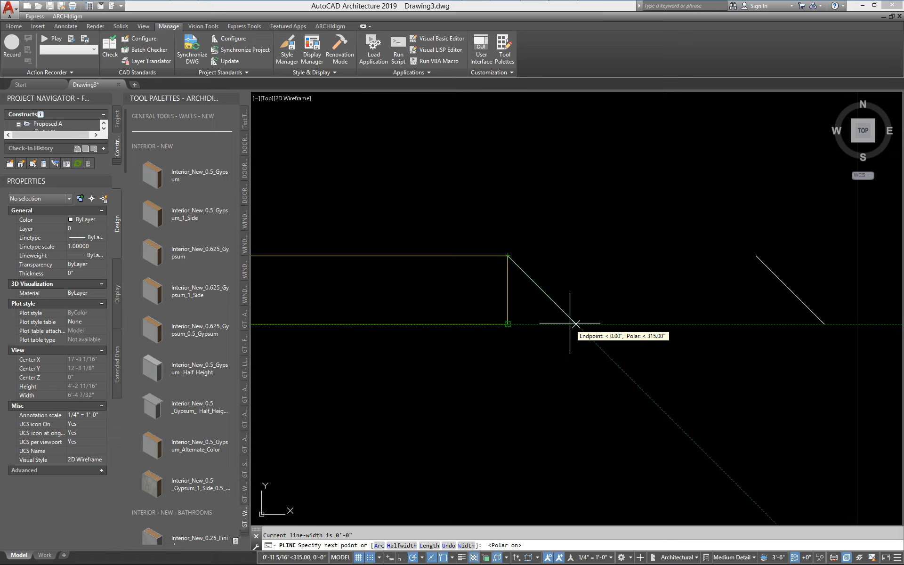
{"action": "left_click", "coordinate": [574, 324]}
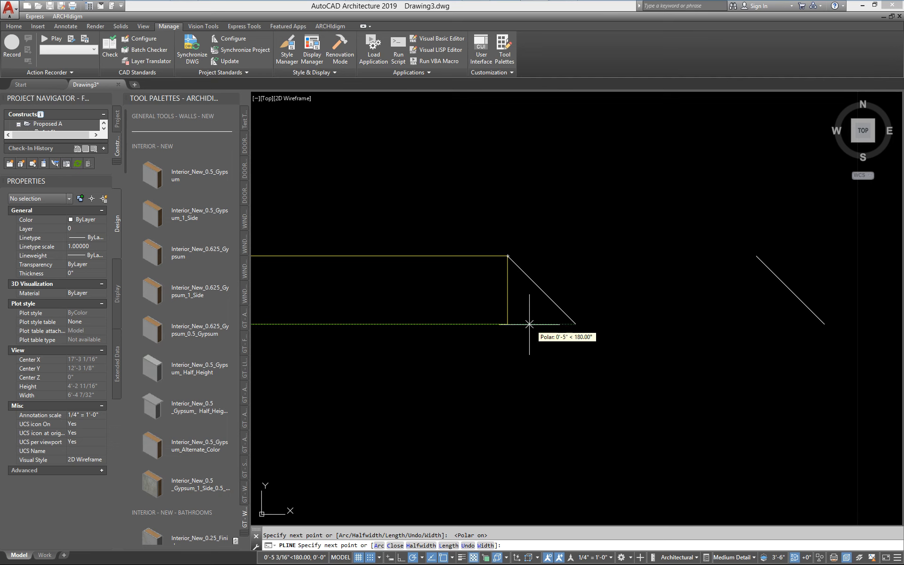
{"action": "key", "text": "Return"}
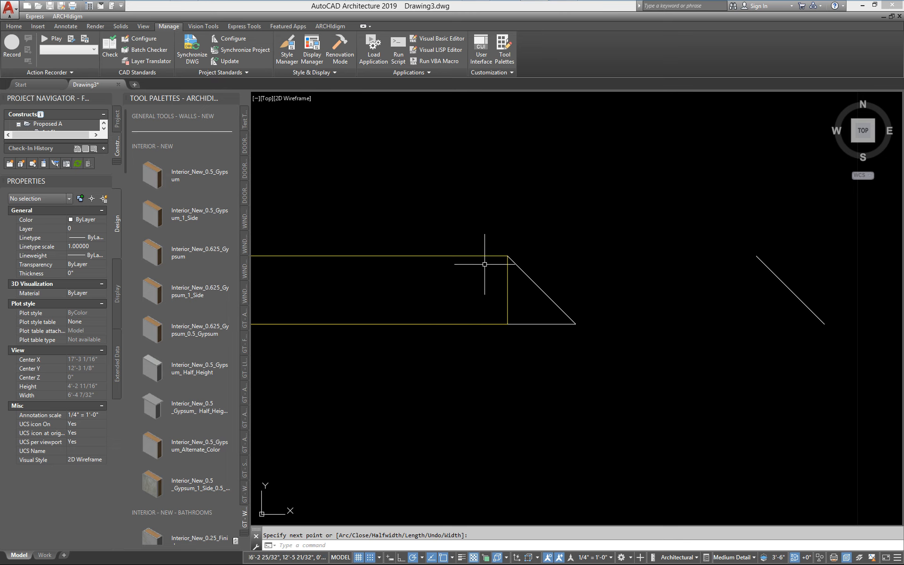
{"action": "key", "text": "Return"}
{"action": "left_click", "coordinate": [531, 278]}
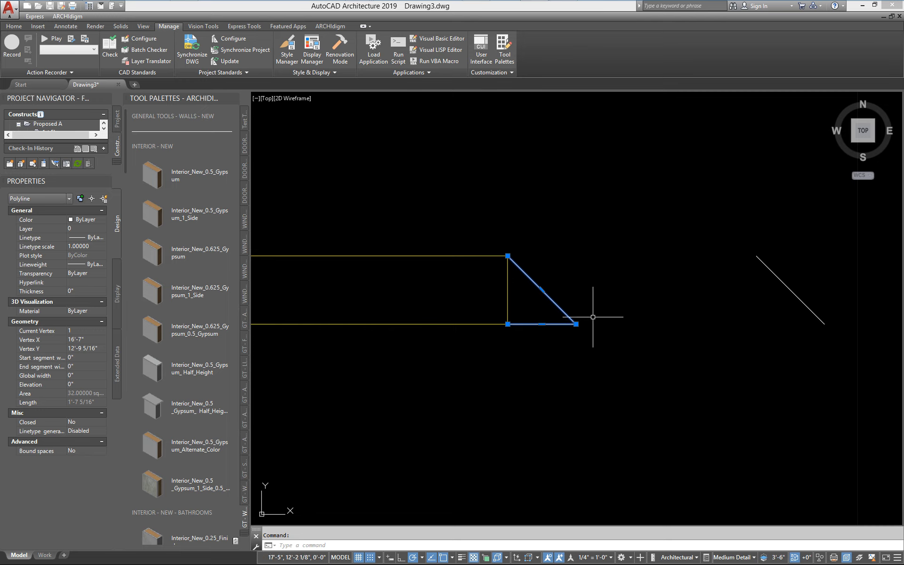
{"action": "key", "text": "Escape"}
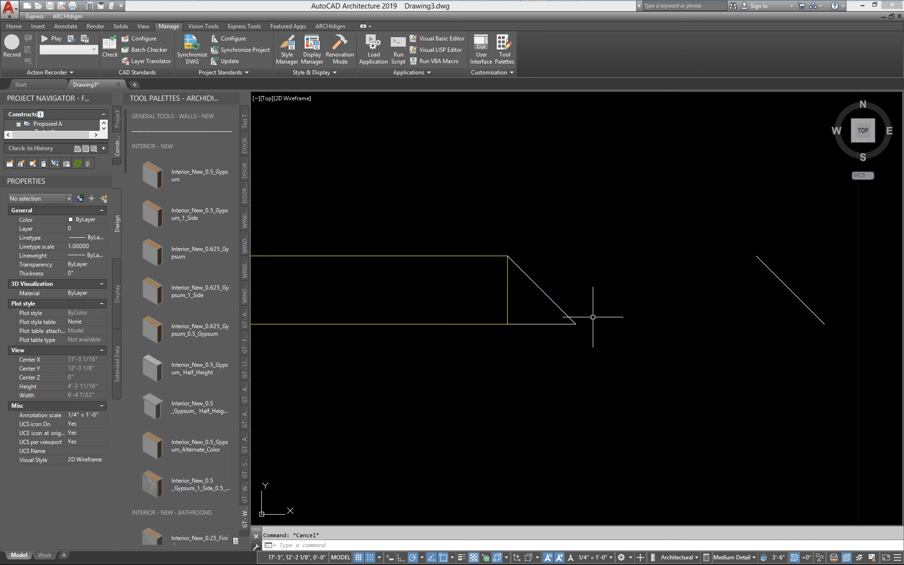
Step: Create a new wall endcap style named 45d
{"action": "key", "text": "Return"}
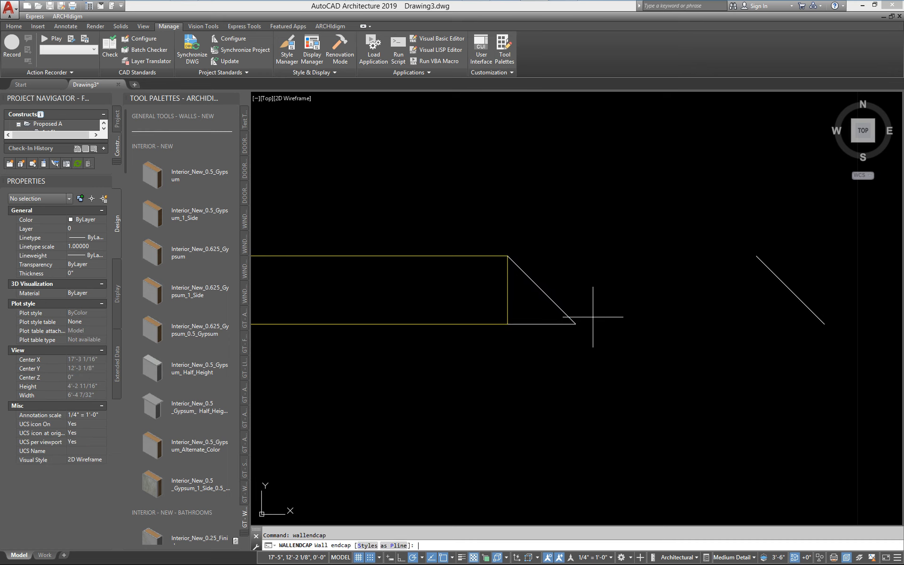
{"action": "type", "text": "s"}
{"action": "key", "text": "Return"}
{"action": "right_click", "coordinate": [359, 172]}
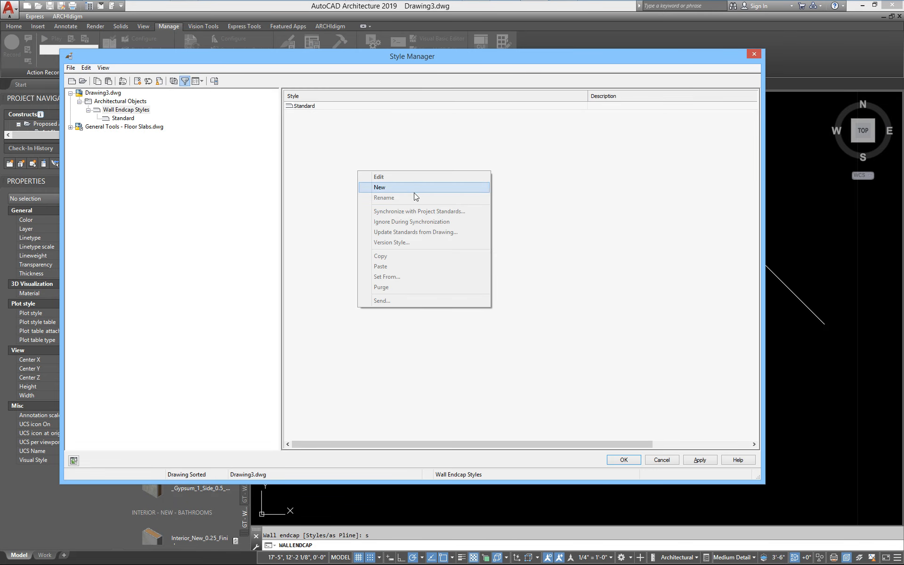
{"action": "left_click", "coordinate": [389, 188]}
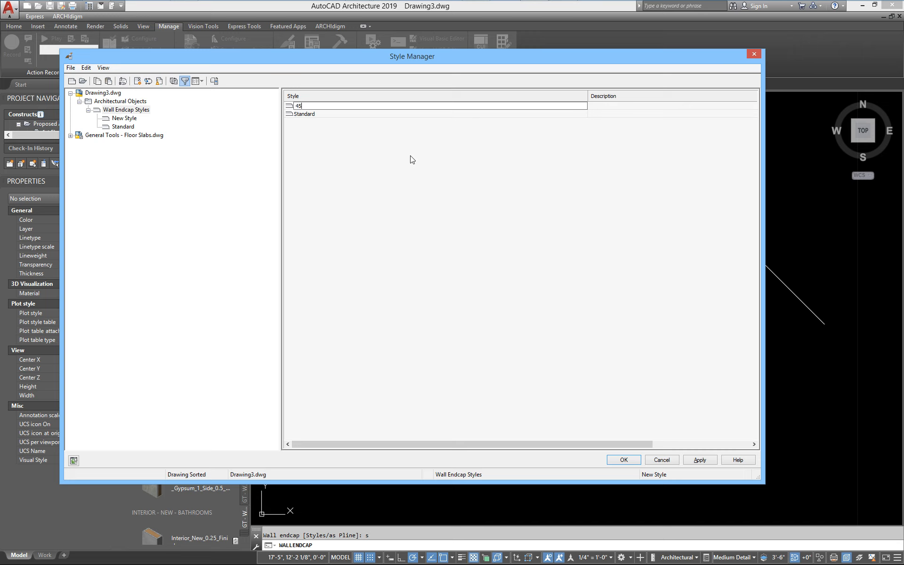
{"action": "key", "text": "Return"}
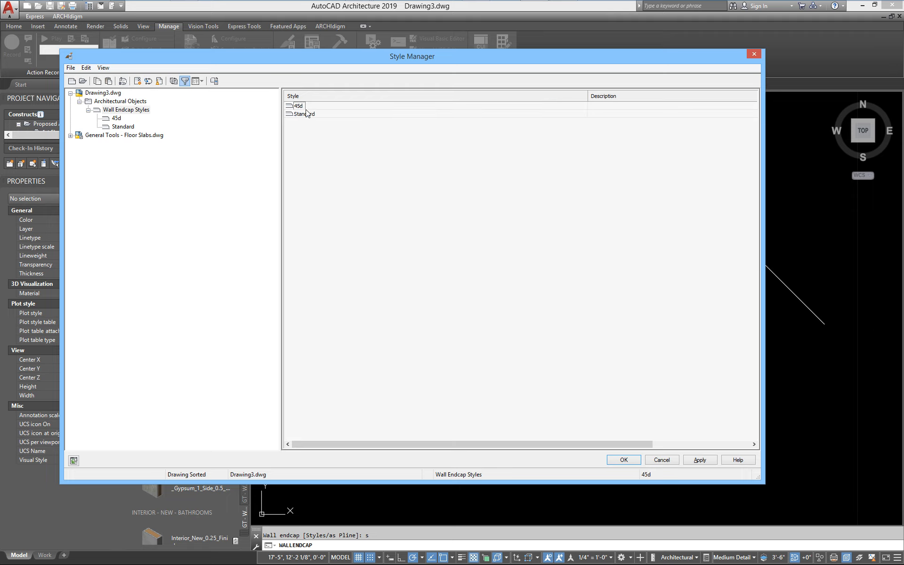
Step: Define the 45d style from the angled polyline at the wall's end, with component index 1, no further components and a 0" return offset
{"action": "right_click", "coordinate": [299, 105]}
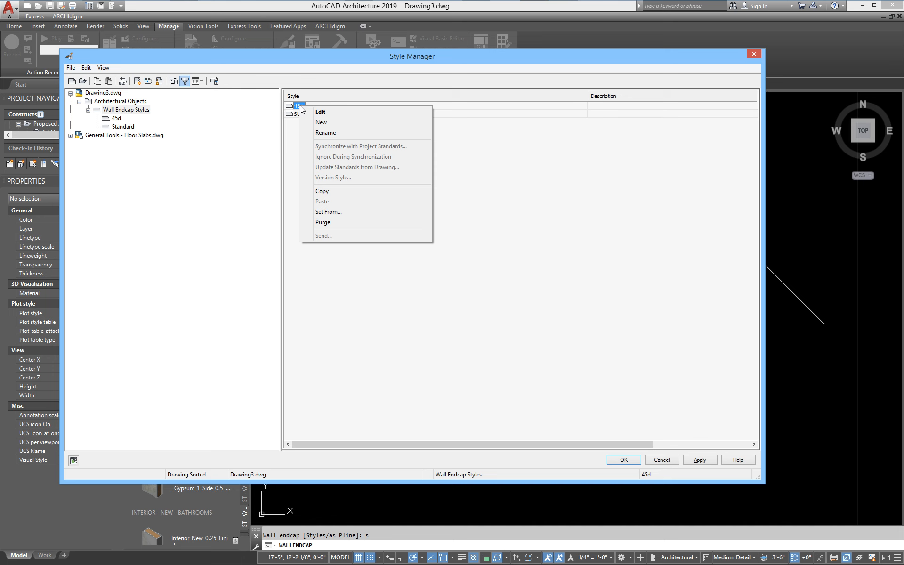
{"action": "left_click", "coordinate": [337, 212]}
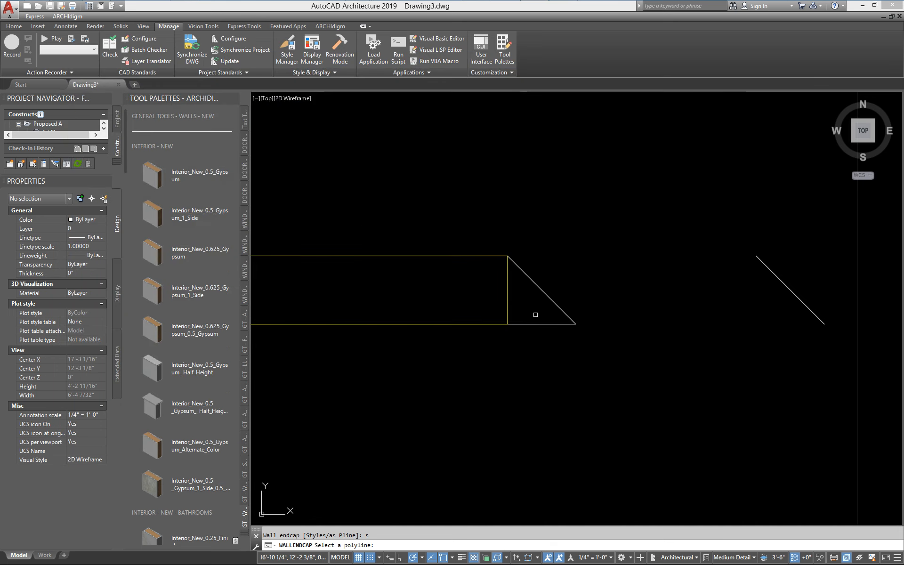
{"action": "left_click", "coordinate": [542, 293]}
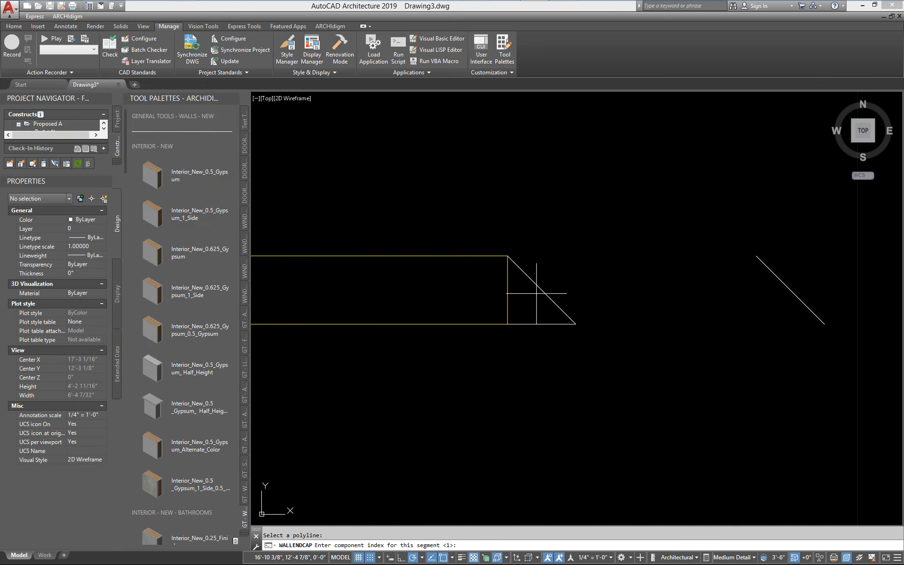
{"action": "key", "text": "Return"}
{"action": "key", "text": "Return"}
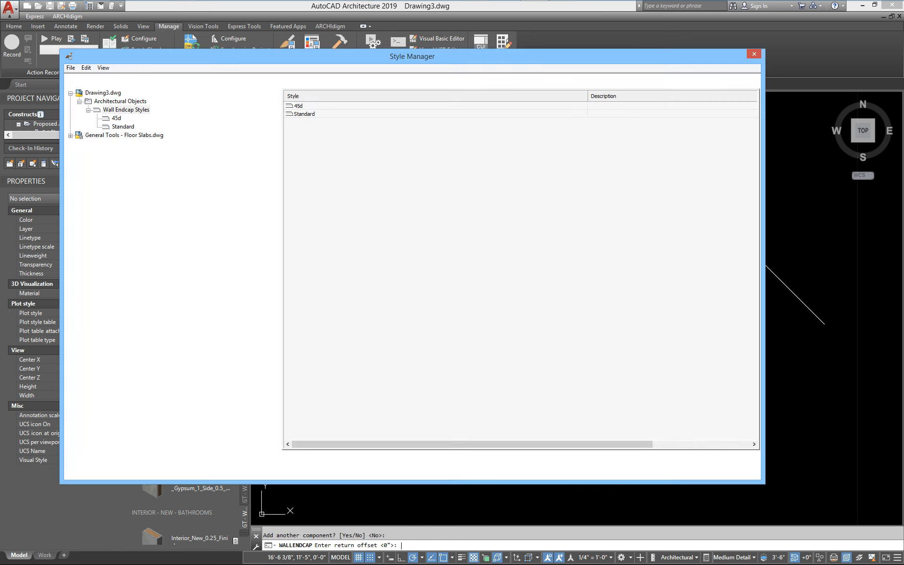
{"action": "left_click", "coordinate": [618, 455]}
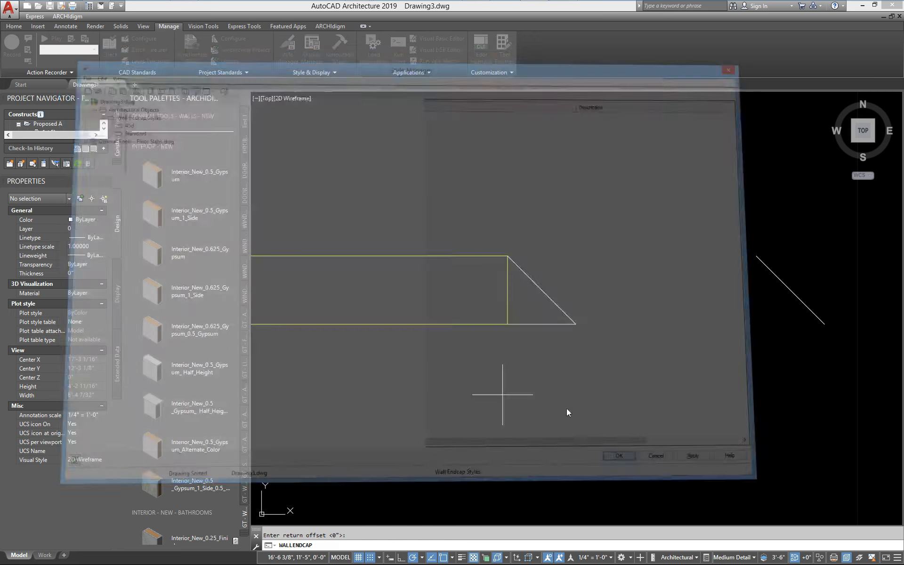
{"action": "key", "text": "Return"}
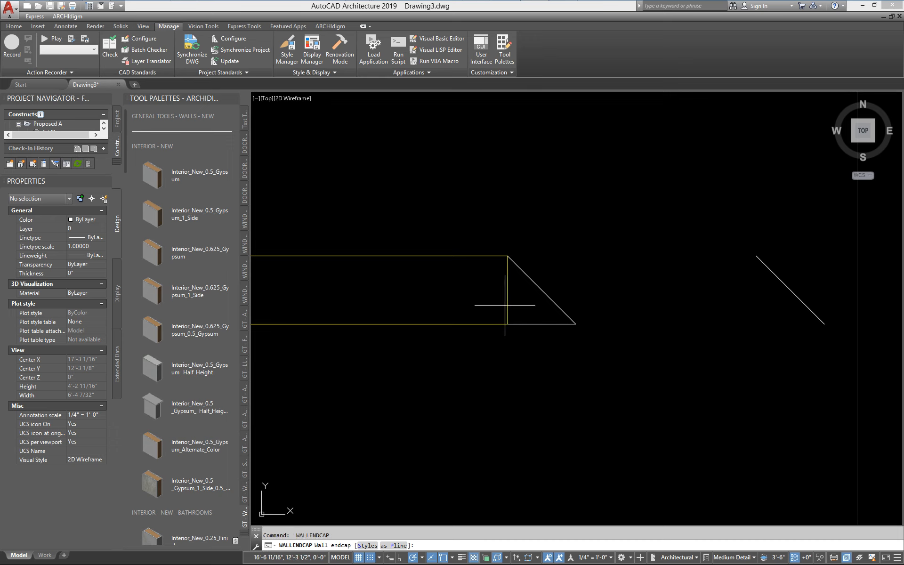
{"action": "key", "text": "Escape"}
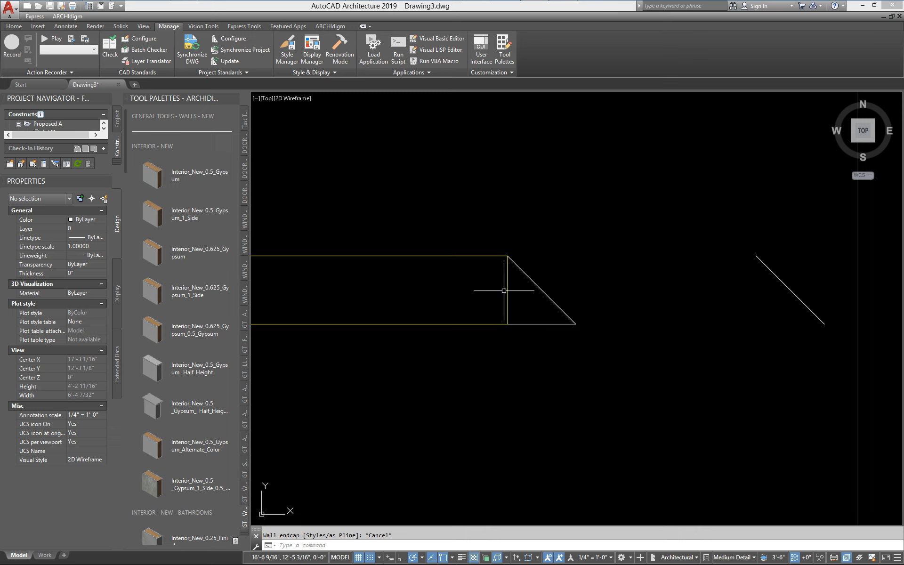
Step: Assign the 45d style as the wall's ending endcap override
{"action": "left_click", "coordinate": [508, 323]}
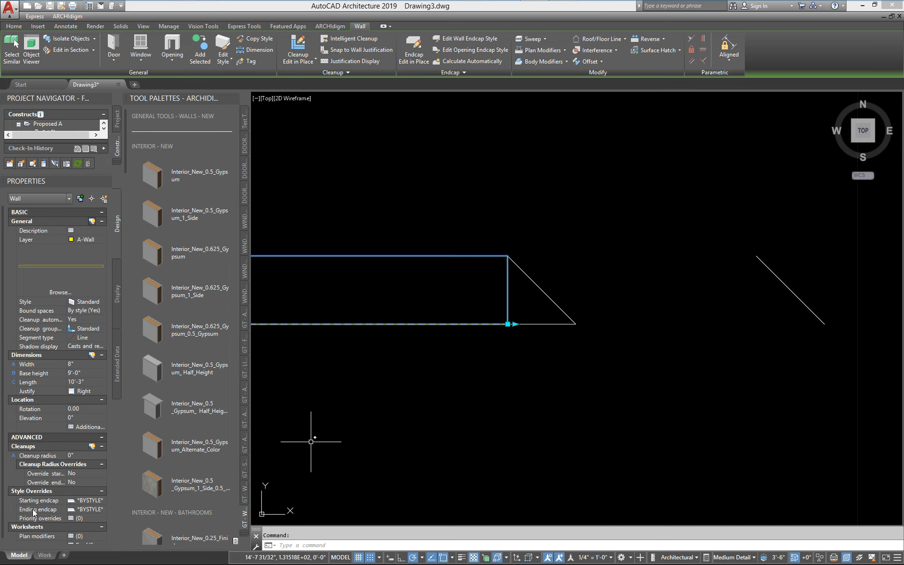
{"action": "left_click", "coordinate": [83, 510]}
{"action": "left_click", "coordinate": [85, 509]}
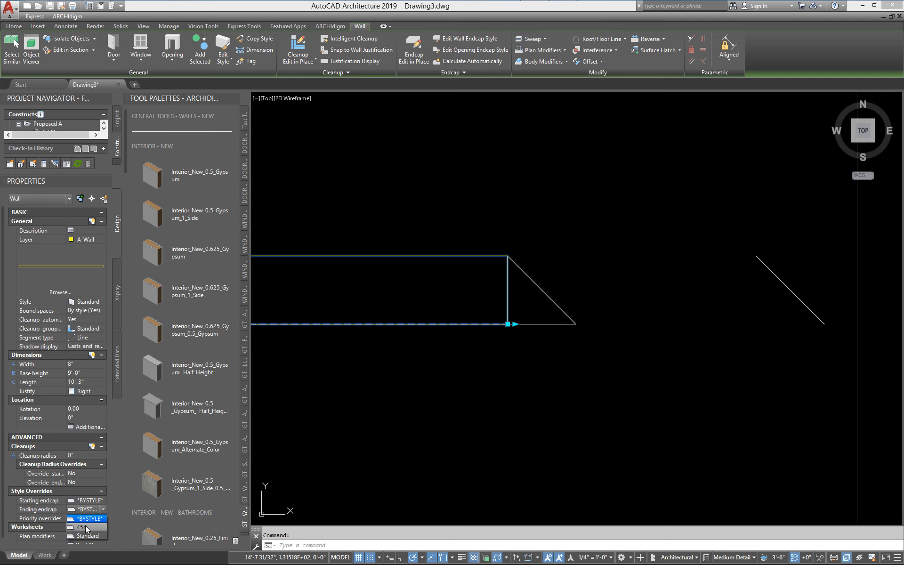
{"action": "left_click", "coordinate": [86, 526]}
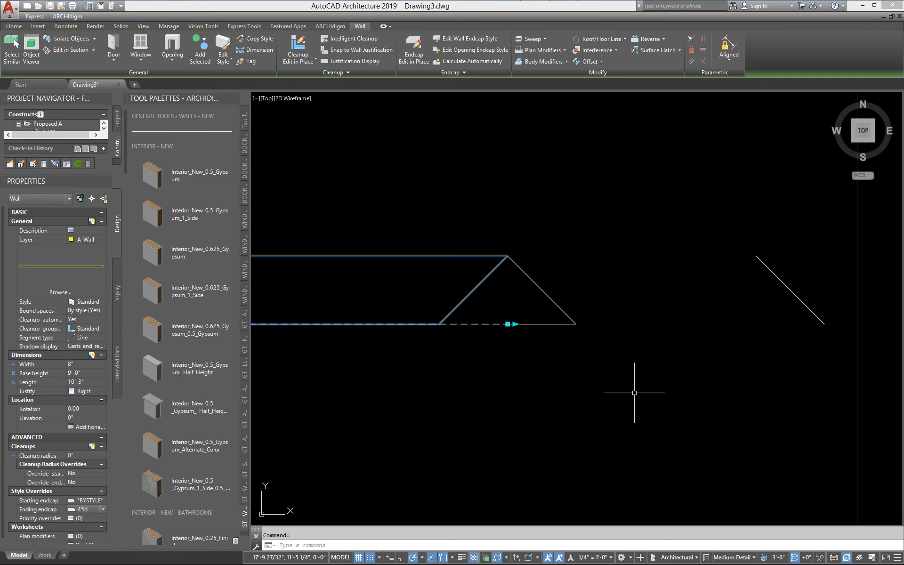
{"action": "key", "text": "Escape"}
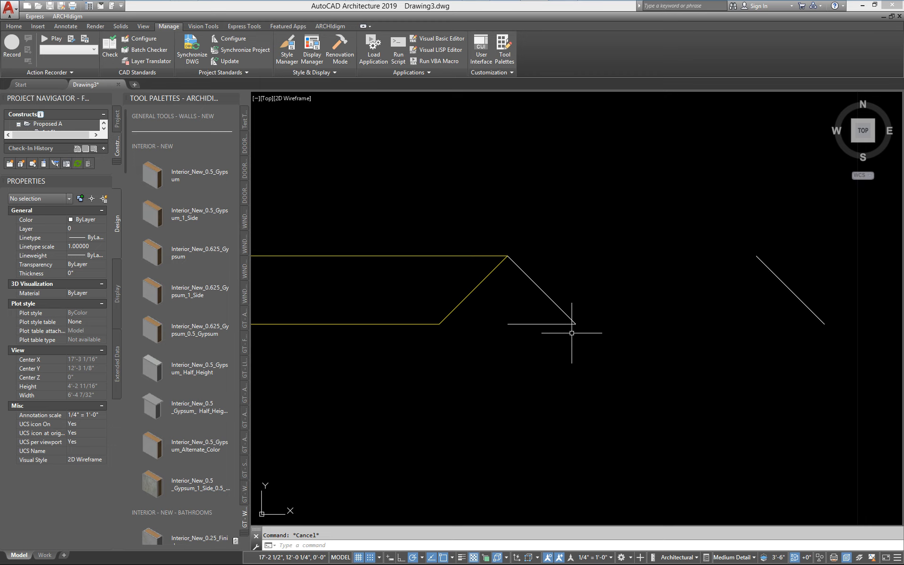
Step: Reverse the direction of the two-segment polyline at the wall's end with PEDIT
{"action": "key", "text": "Return"}
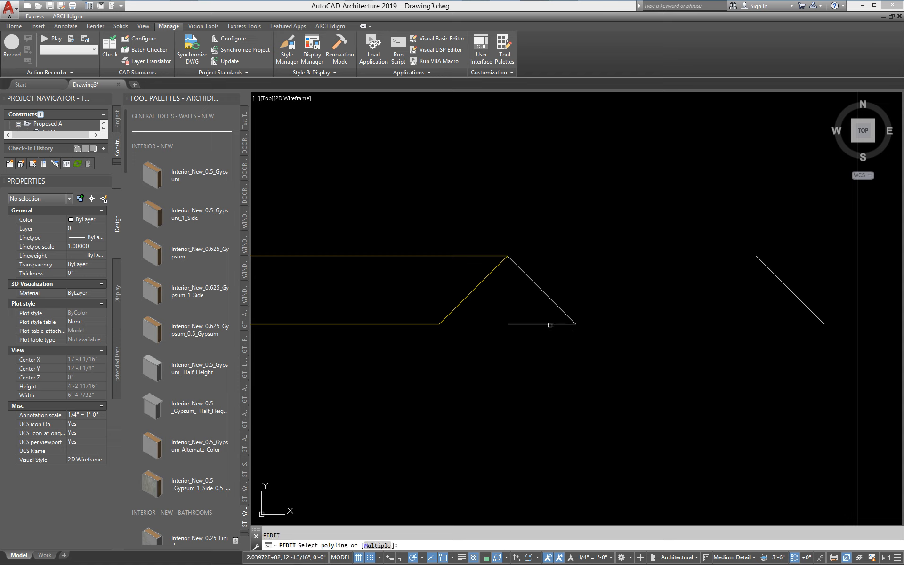
{"action": "left_click", "coordinate": [550, 324]}
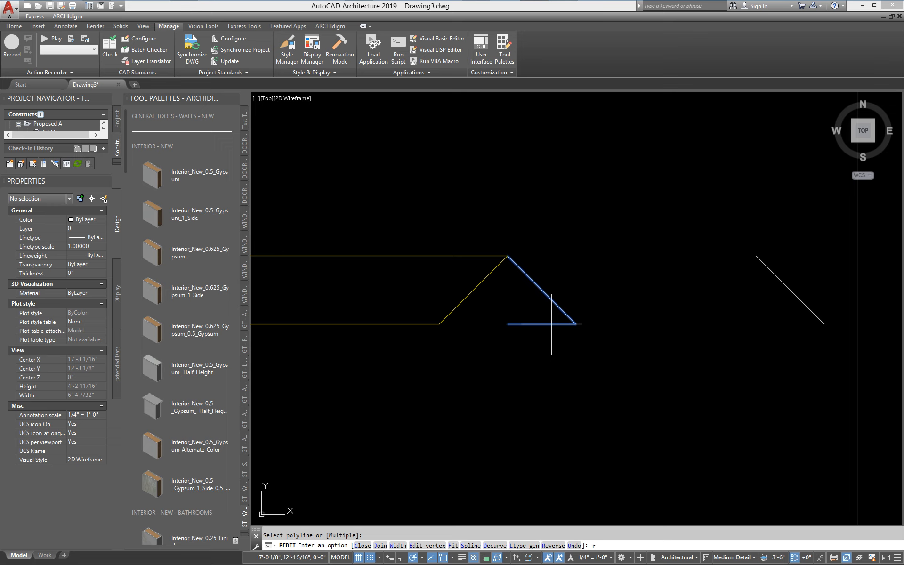
{"action": "type", "text": "r"}
{"action": "key", "text": "Return"}
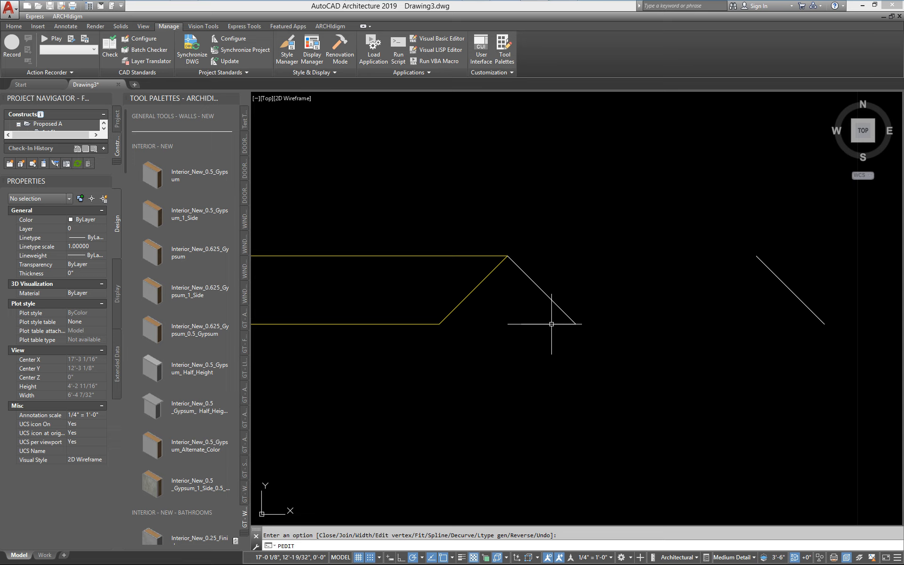
Step: Redefine the 45d wall endcap style from the reversed polyline, using component index 1, no further components and a 0" return offset
{"action": "type", "text": "WALLENDCAP"}
{"action": "key", "text": "Return"}
{"action": "type", "text": "s"}
{"action": "key", "text": "Return"}
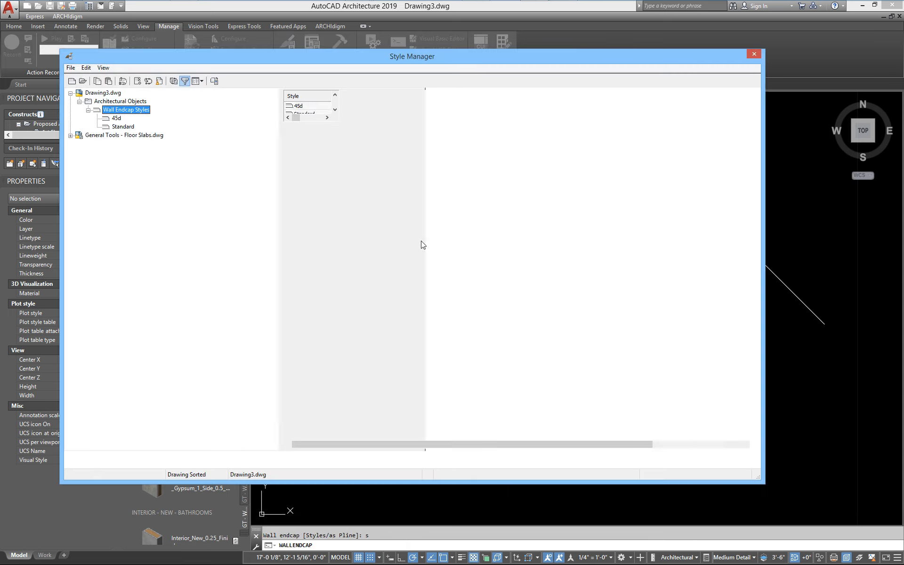
{"action": "left_click", "coordinate": [298, 106]}
{"action": "right_click", "coordinate": [304, 107]}
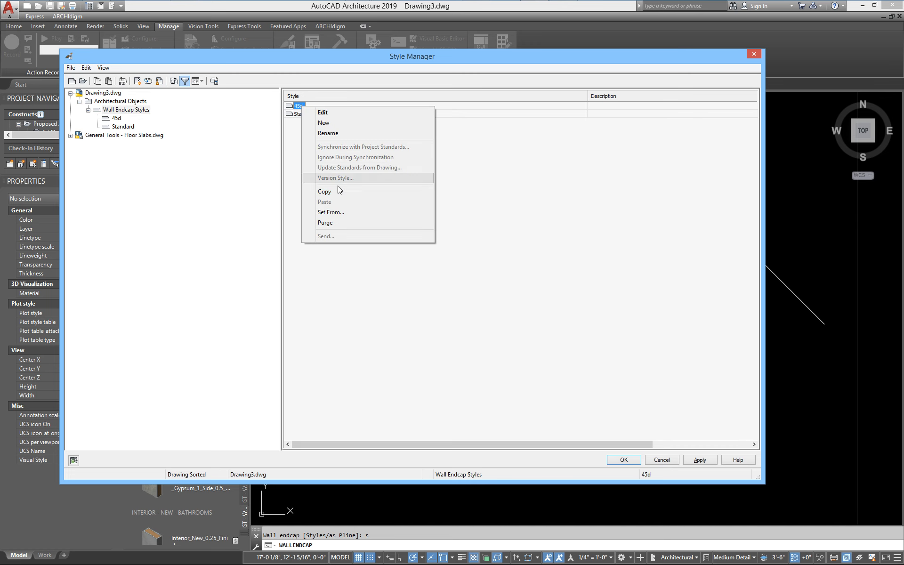
{"action": "left_click", "coordinate": [348, 212]}
{"action": "left_click", "coordinate": [551, 308]}
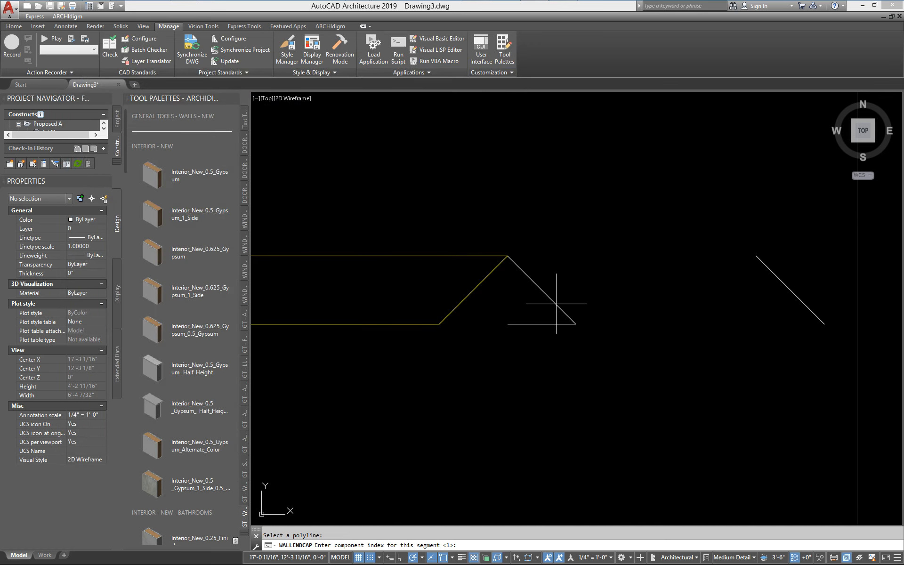
{"action": "key", "text": "Return"}
{"action": "key", "text": "Return"}
{"action": "key", "text": "Return"}
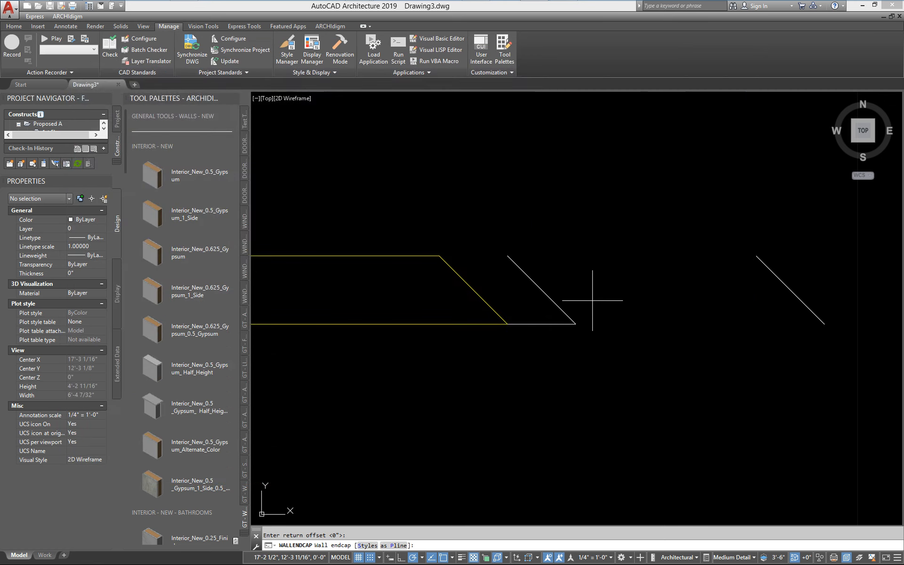
{"action": "key", "text": "Return"}
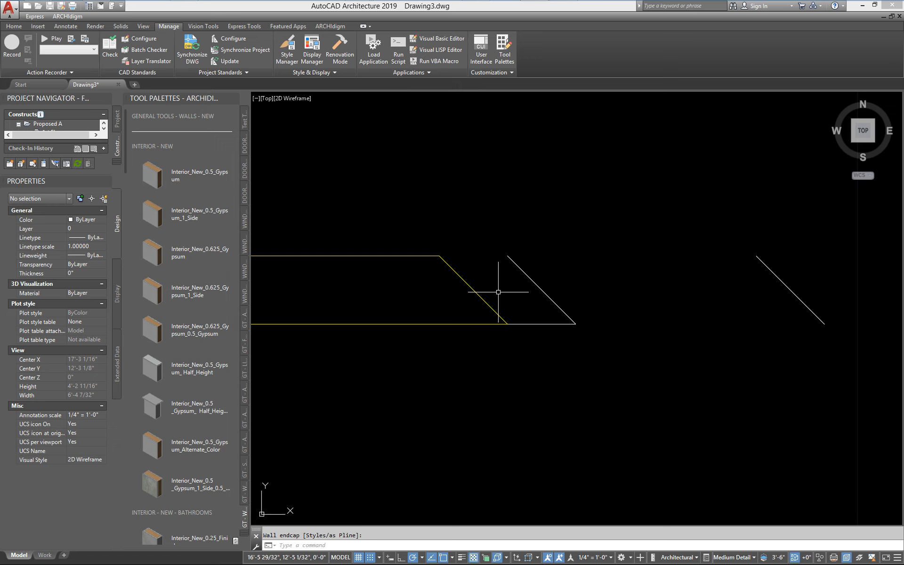
Step: Measure the horizontal distance from the wall end's lower corner to below the upper corner of its slanted end, with Ortho on
{"action": "left_click", "coordinate": [472, 289]}
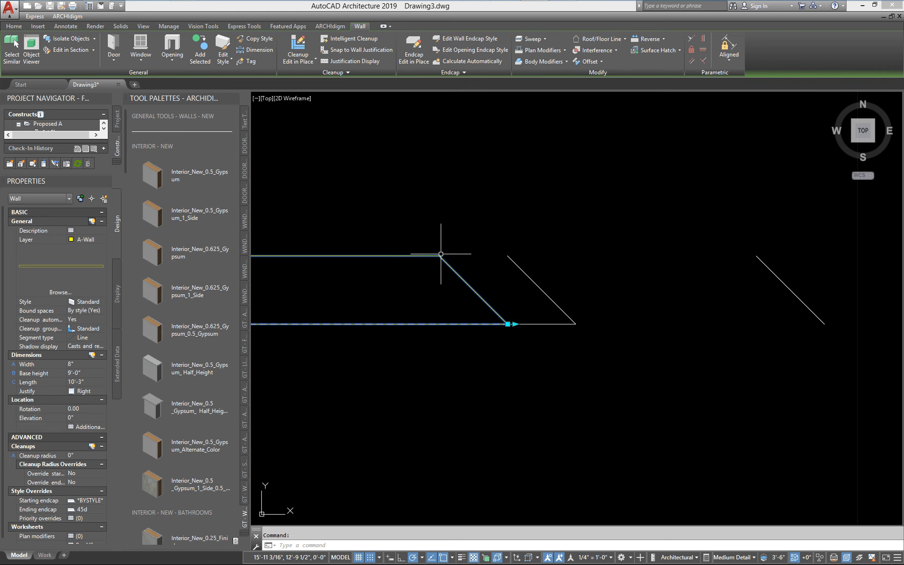
{"action": "key", "text": "Escape"}
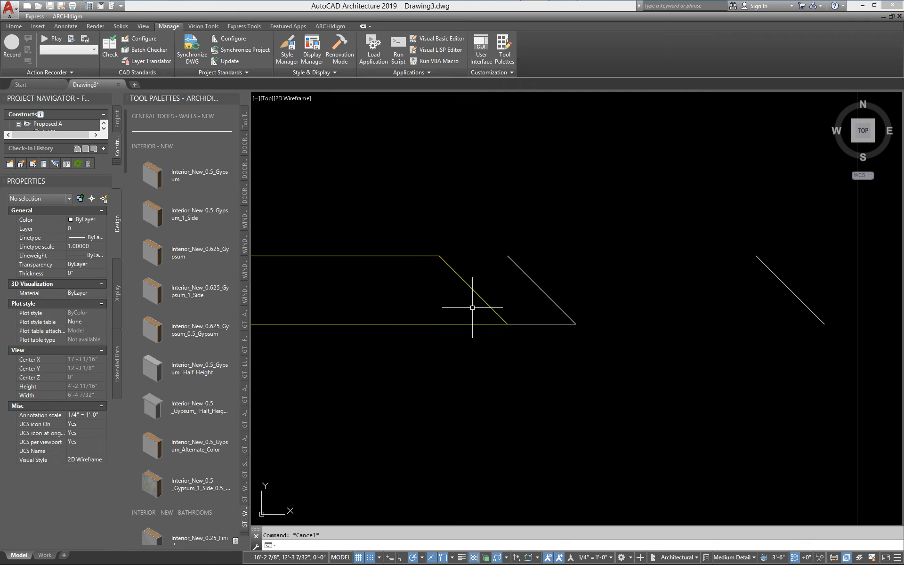
{"action": "type", "text": "di"}
{"action": "key", "text": "Return"}
{"action": "left_click", "coordinate": [506, 323]}
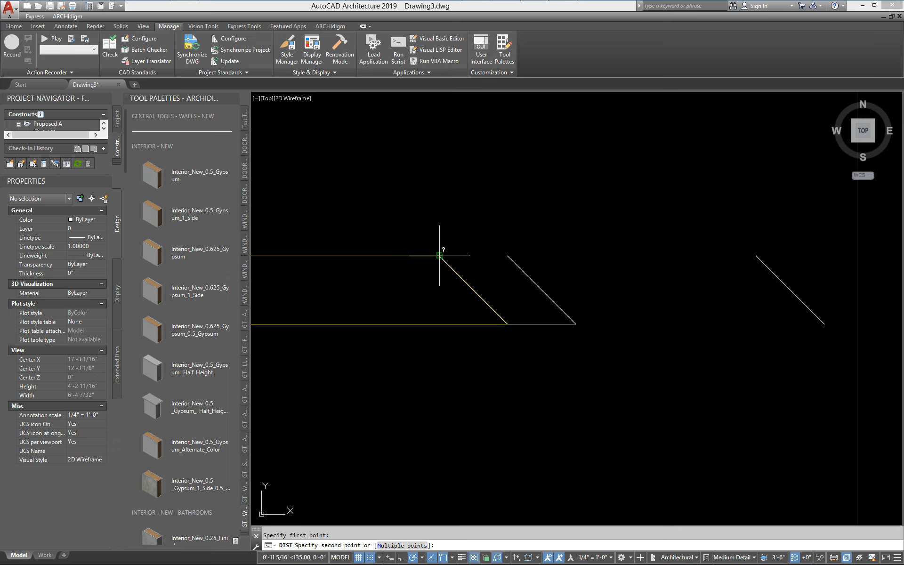
{"action": "key", "text": "F8"}
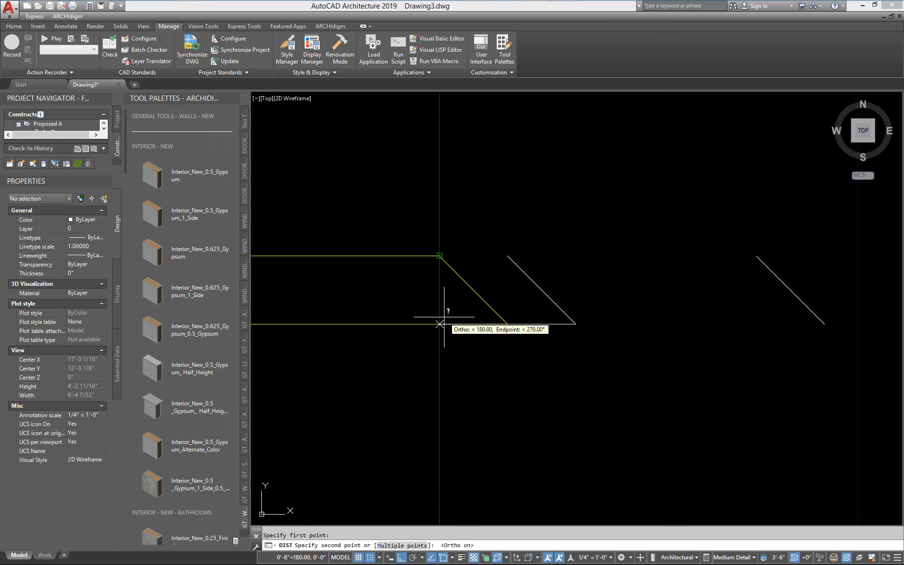
{"action": "left_click", "coordinate": [439, 324]}
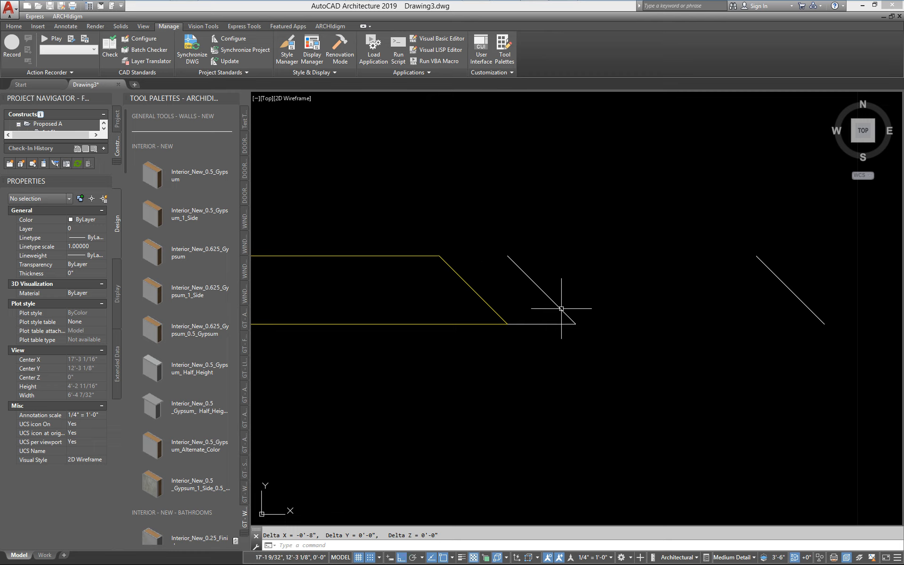
Step: Give the 45d wall endcap style a negative return offset equal to the distance just measured and apply the change
{"action": "type", "text": "WALLENDCAP"}
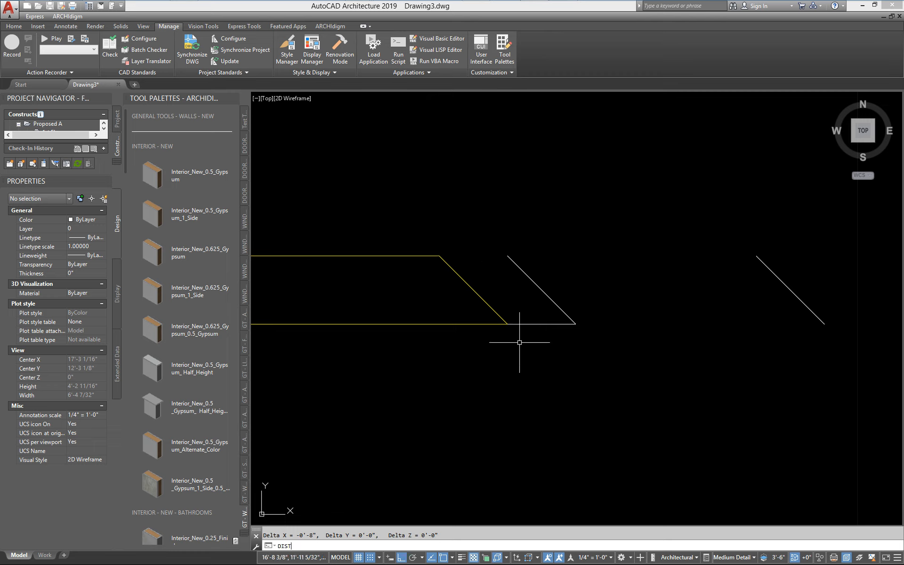
{"action": "key", "text": "Return"}
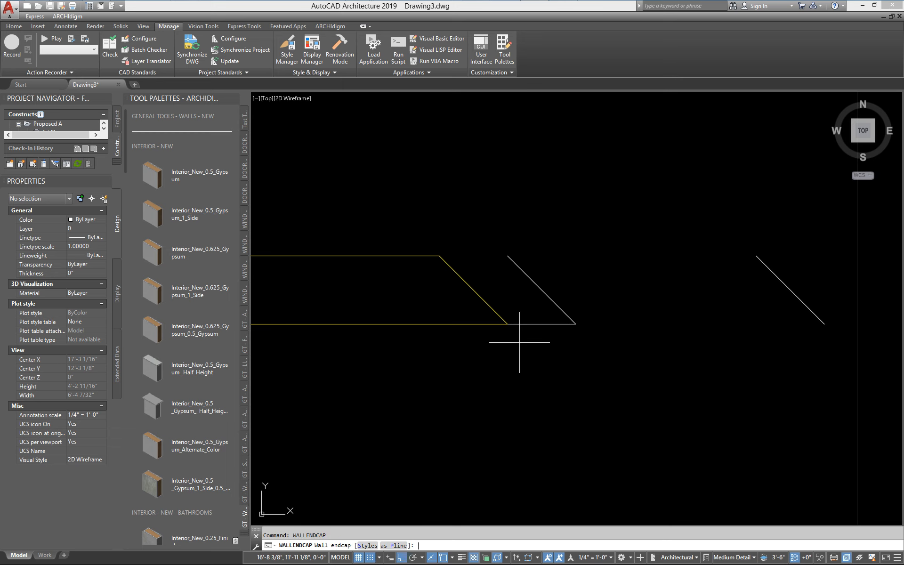
{"action": "type", "text": "s"}
{"action": "key", "text": "Return"}
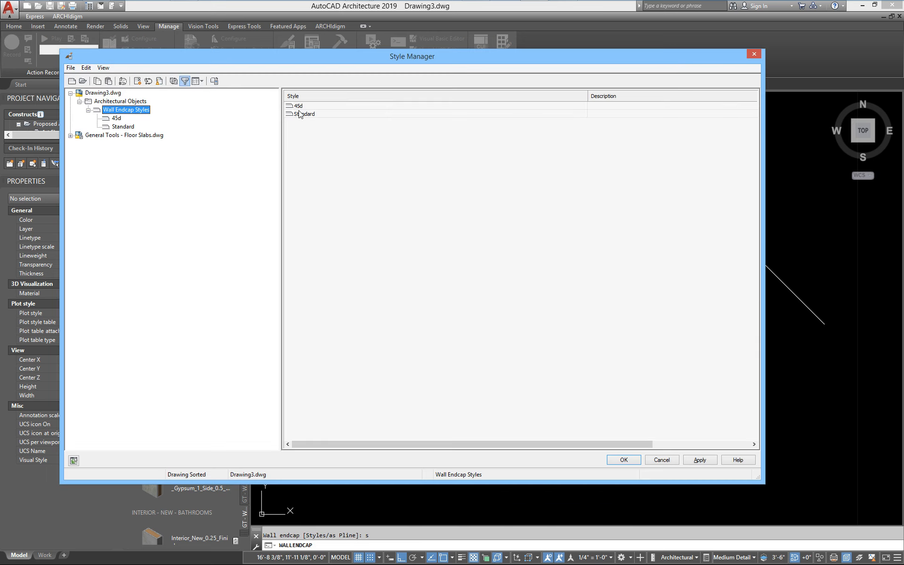
{"action": "double_click", "coordinate": [297, 107]}
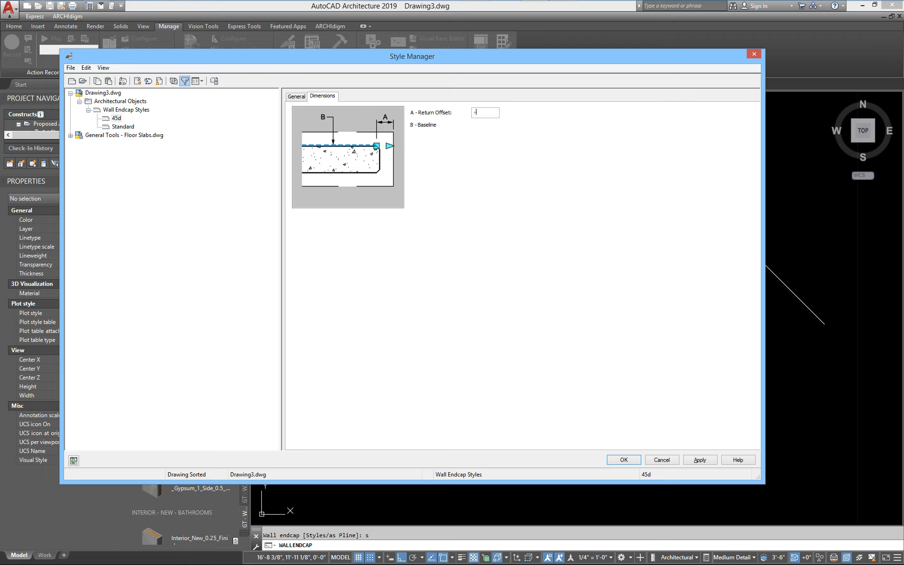
{"action": "left_click", "coordinate": [700, 459]}
{"action": "left_click", "coordinate": [629, 460]}
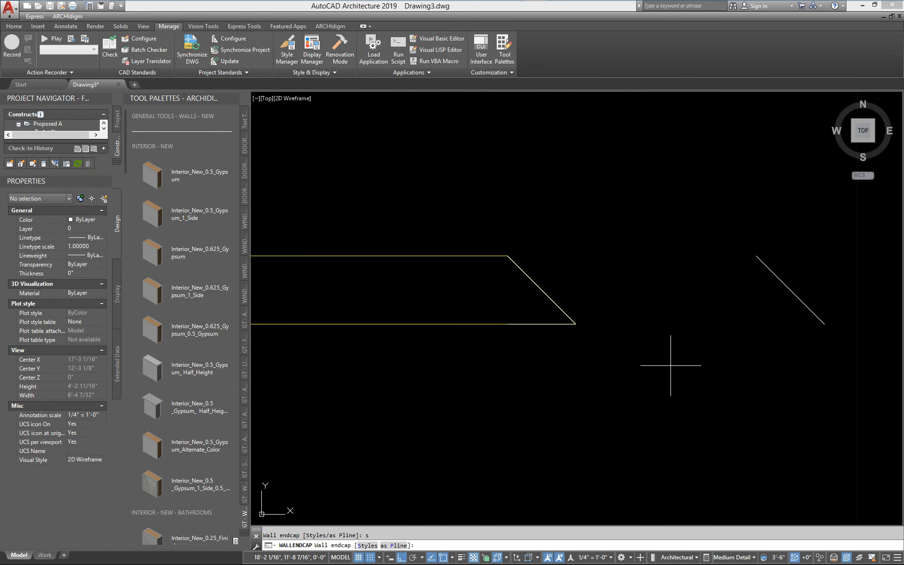
{"action": "key", "text": "Escape"}
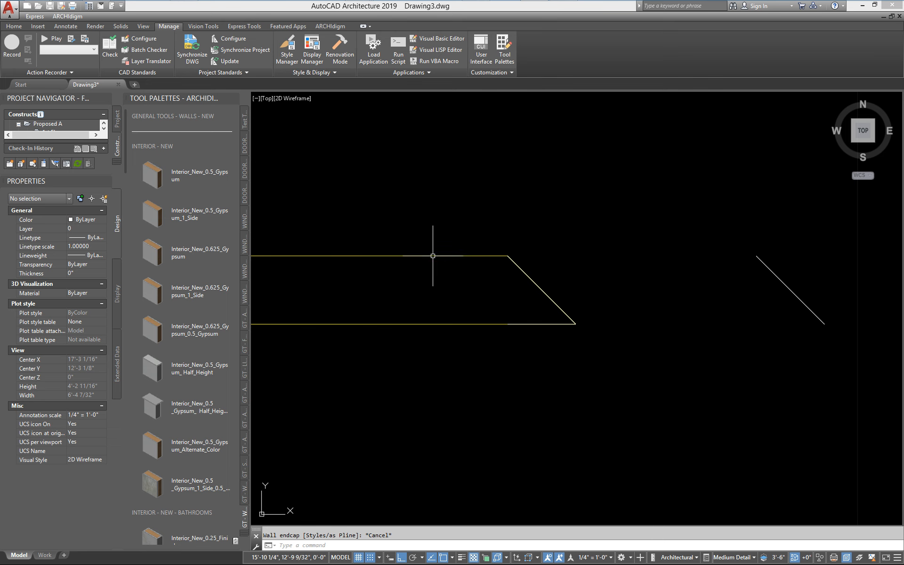
{"action": "left_click", "coordinate": [518, 324]}
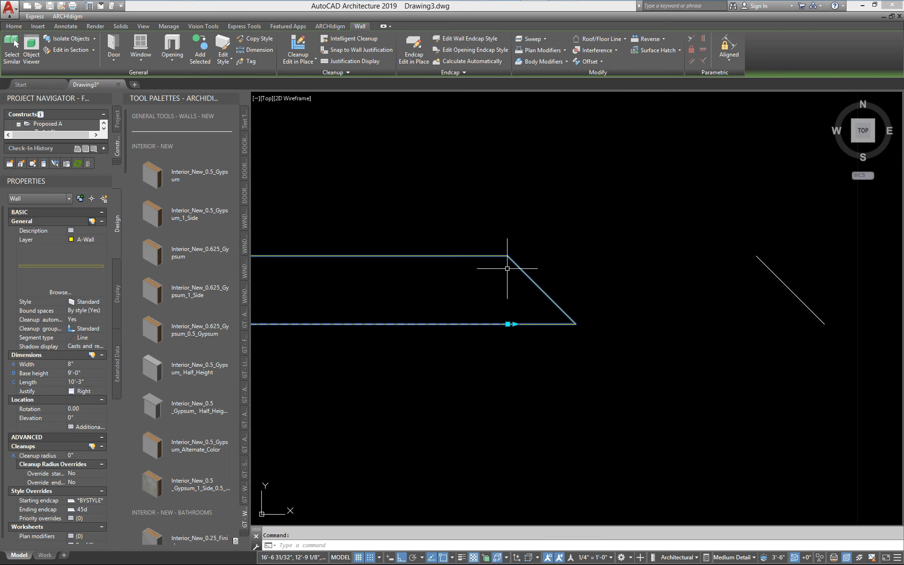
{"action": "key", "text": "Escape"}
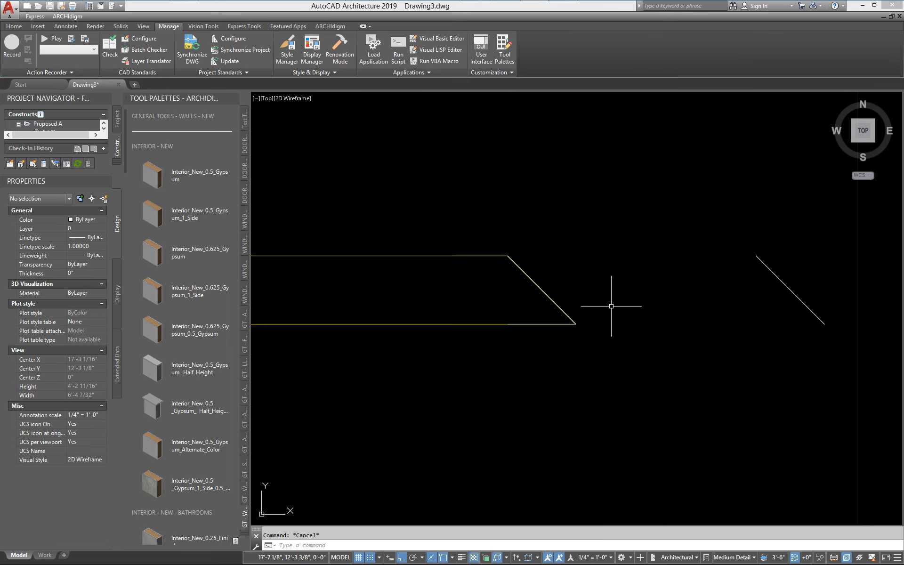
Step: Move the two-segment polyline away from the wall's slanted end, horizontally towards the separate 45-degree line
{"action": "scroll", "coordinate": [560, 338], "scroll_direction": "down", "scroll_amount": 2}
{"action": "type", "text": "m"}
{"action": "key", "text": "Return"}
{"action": "left_click", "coordinate": [497, 342]}
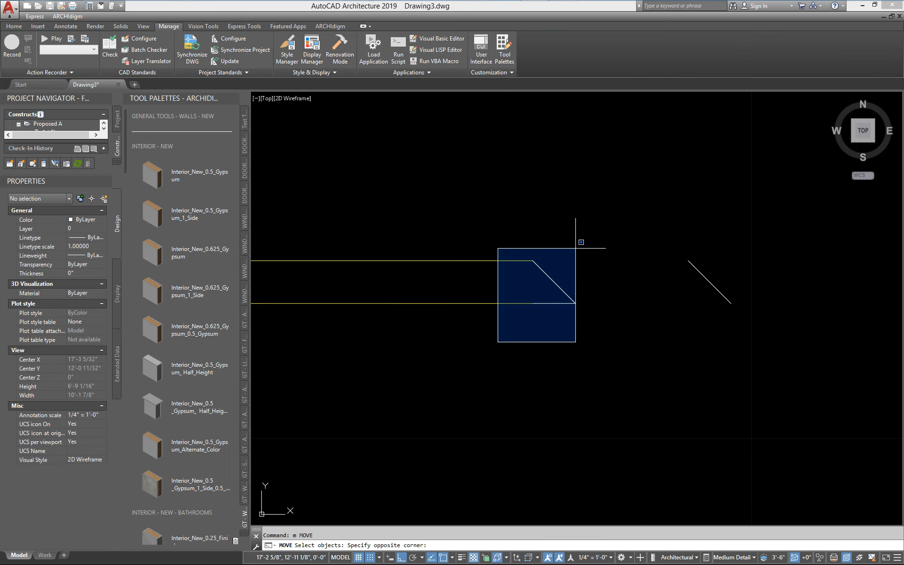
{"action": "left_click", "coordinate": [576, 248]}
{"action": "key", "text": "Return"}
{"action": "left_click", "coordinate": [537, 219]}
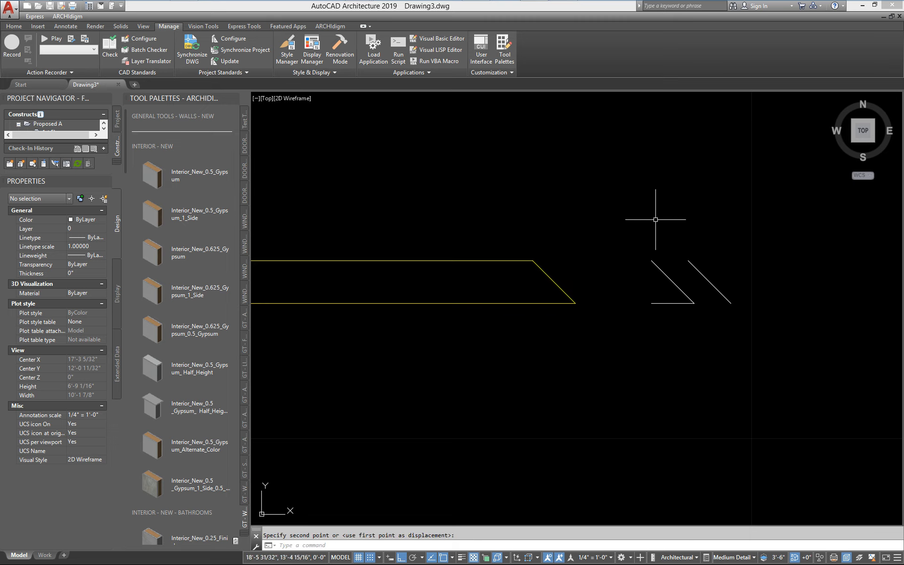
Step: Draw a vertical polyline segment about 5 13/16" long, beyond the wall's square end
{"action": "middle_click_drag", "start_coordinate": [616, 267], "coordinate": [626, 277]}
{"action": "scroll", "coordinate": [557, 316], "scroll_direction": "down", "scroll_amount": 3}
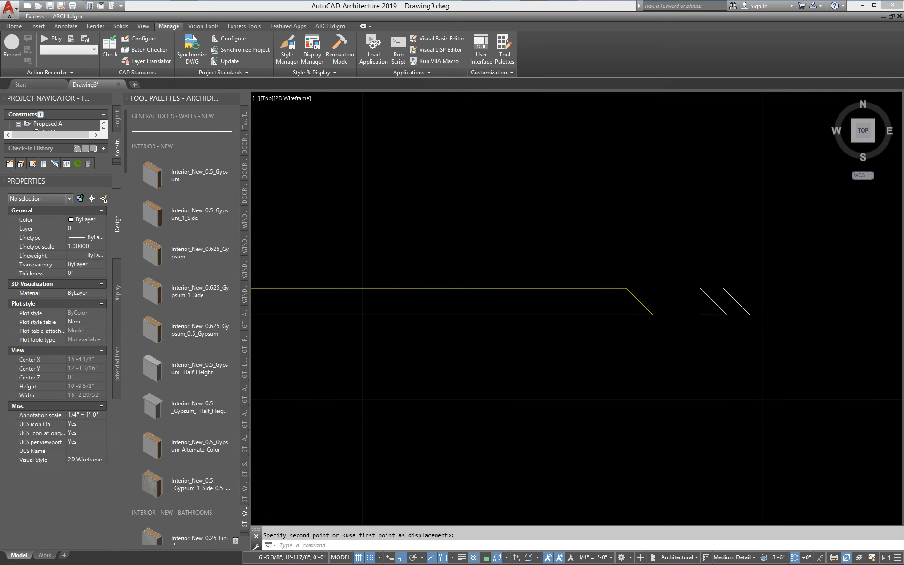
{"action": "scroll", "coordinate": [612, 319], "scroll_direction": "down", "scroll_amount": 4}
{"action": "scroll", "coordinate": [466, 338], "scroll_direction": "up", "scroll_amount": 6}
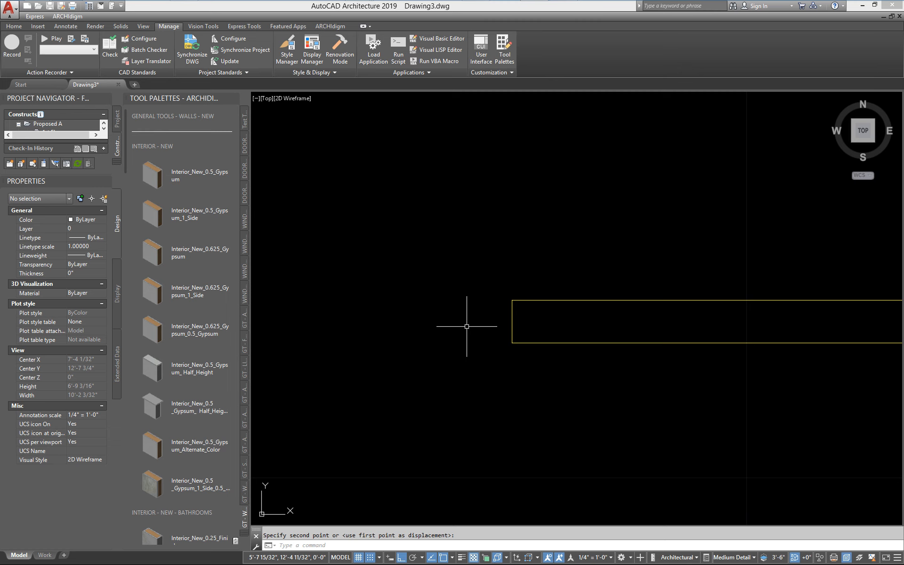
{"action": "key", "text": "Return"}
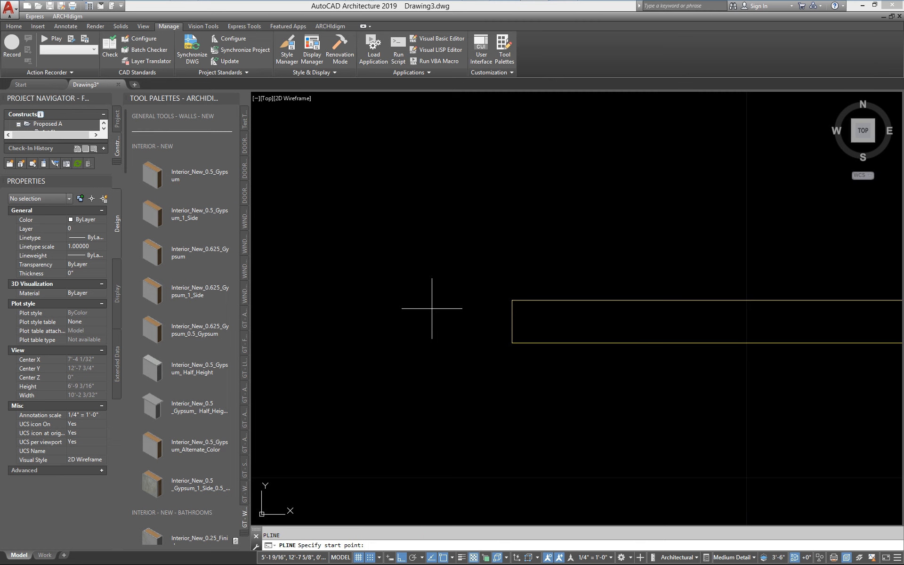
{"action": "left_click", "coordinate": [400, 276]}
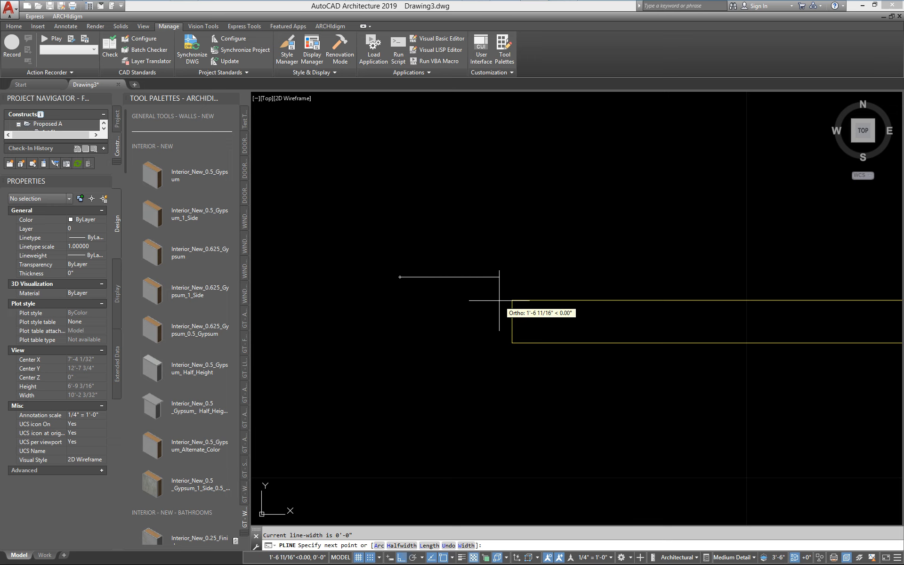
{"action": "left_click", "coordinate": [409, 307]}
{"action": "key", "text": "Return"}
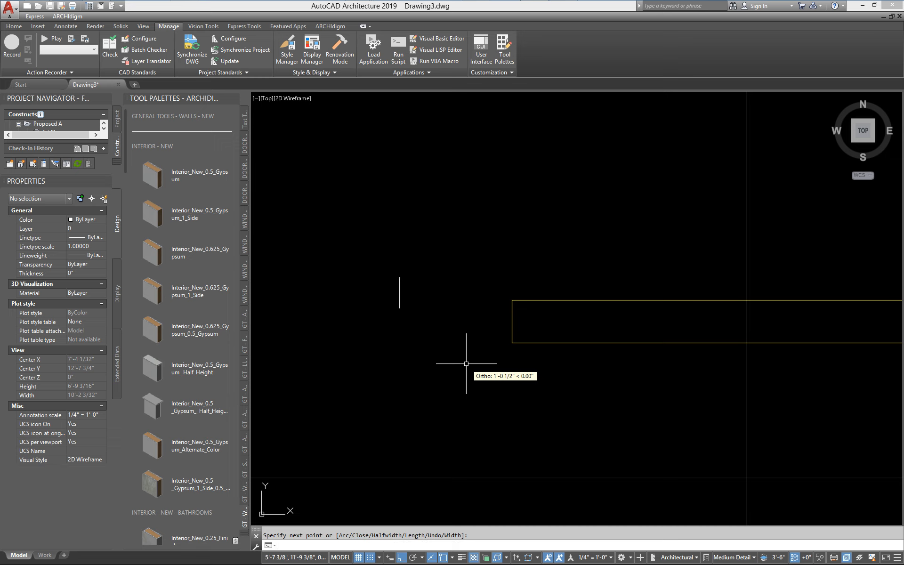
Step: Set the short vertical polyline's global width to 1"
{"action": "left_click", "coordinate": [399, 289]}
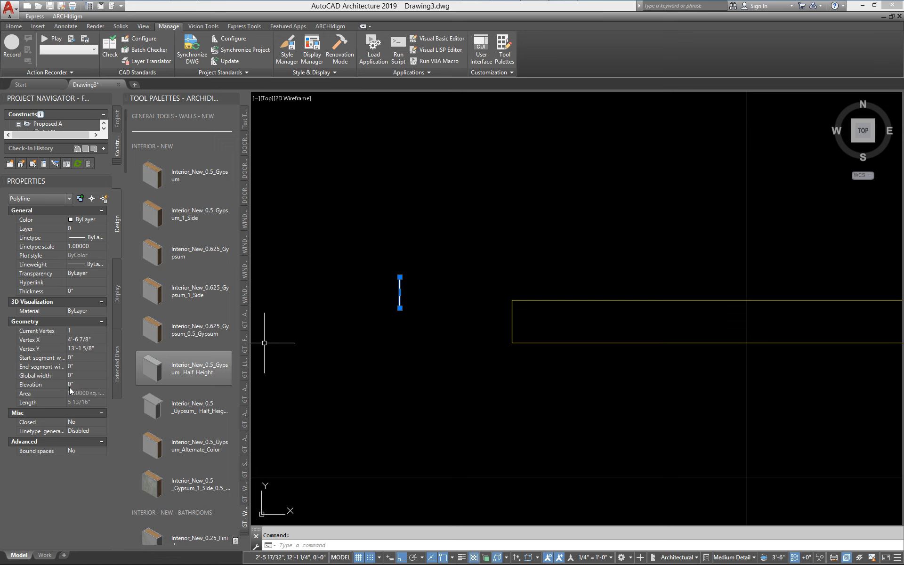
{"action": "left_click", "coordinate": [75, 375]}
{"action": "type", "text": "1"}
{"action": "key", "text": "Return"}
{"action": "key", "text": "Escape"}
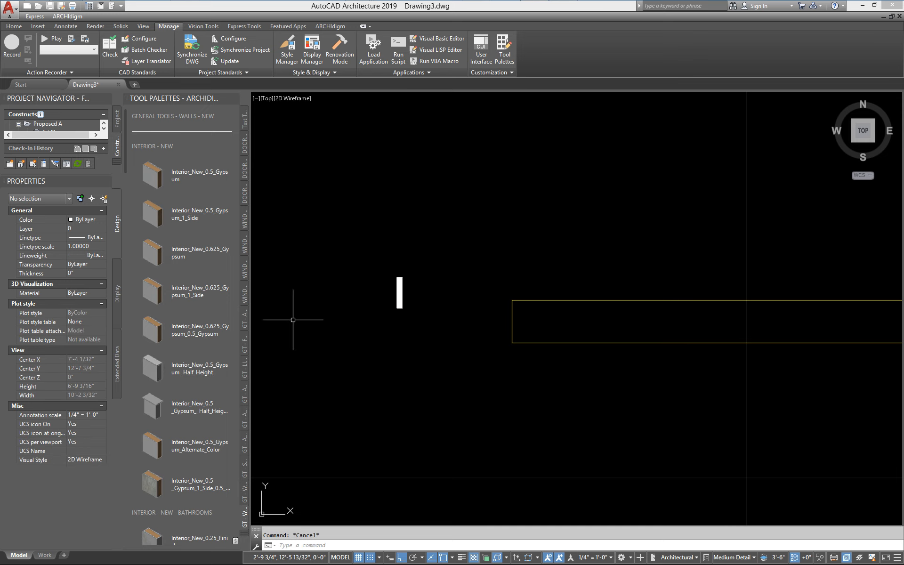
Step: Create a new wall endcap style named Blank through the WALLENDCAP command's Styles option
{"action": "type", "text": "PLINE"}
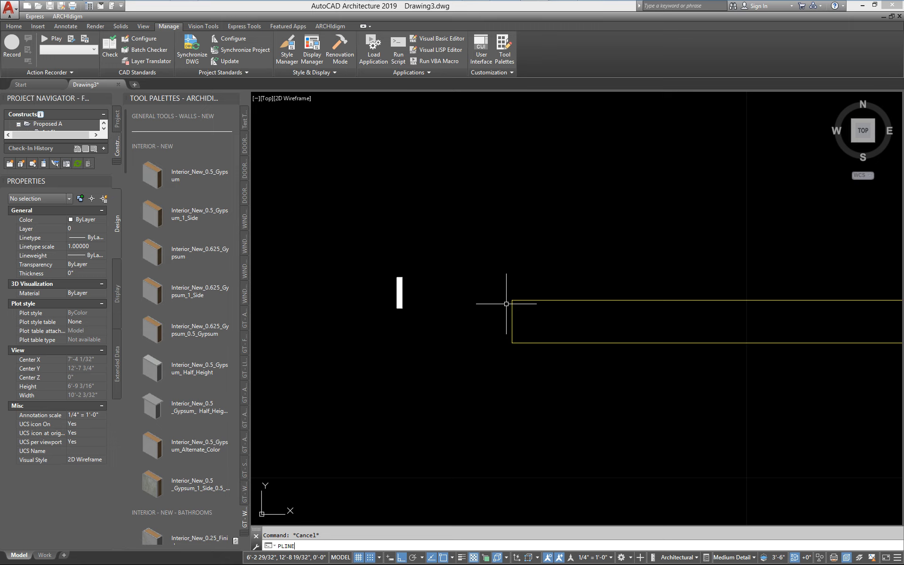
{"action": "key", "text": "Return"}
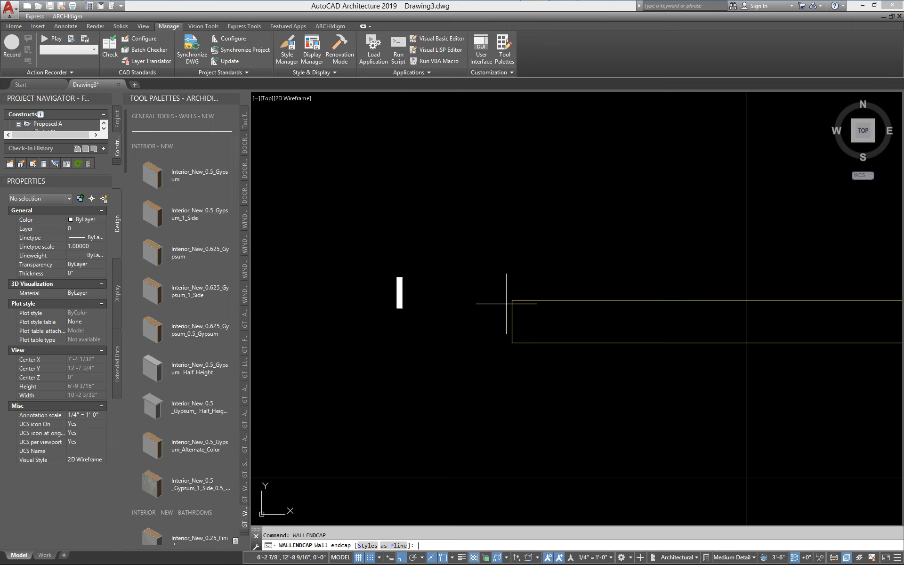
{"action": "type", "text": "s"}
{"action": "key", "text": "Return"}
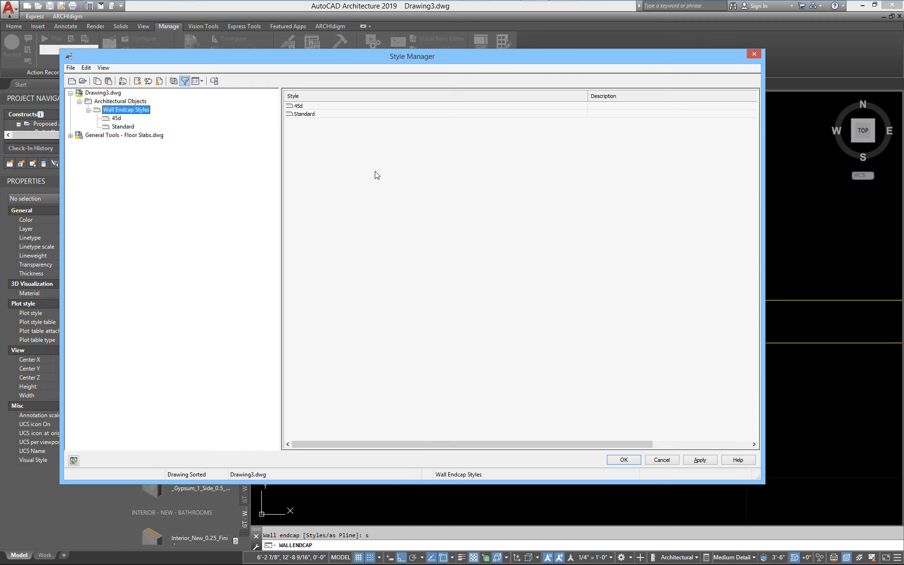
{"action": "right_click", "coordinate": [374, 174]}
{"action": "left_click", "coordinate": [404, 188]}
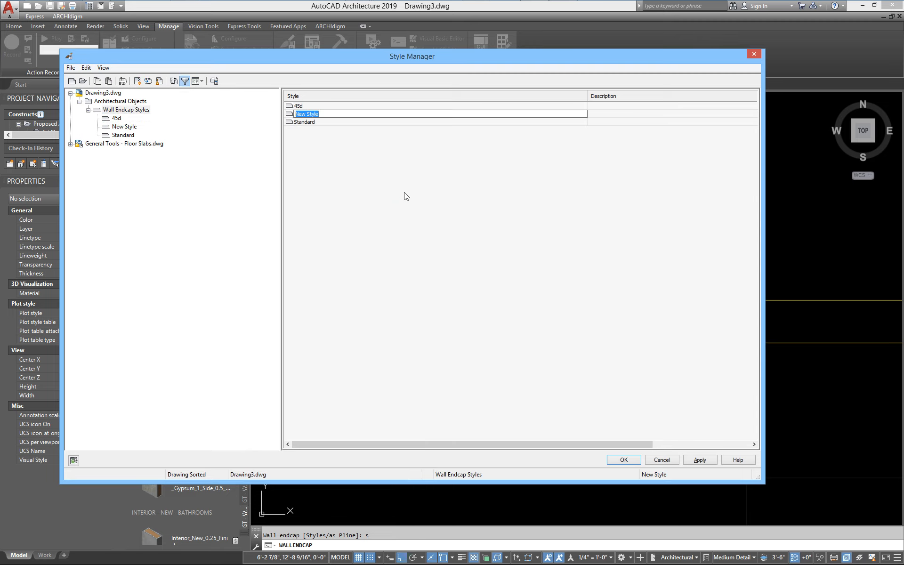
{"action": "type", "text": "Blank"}
{"action": "key", "text": "Return"}
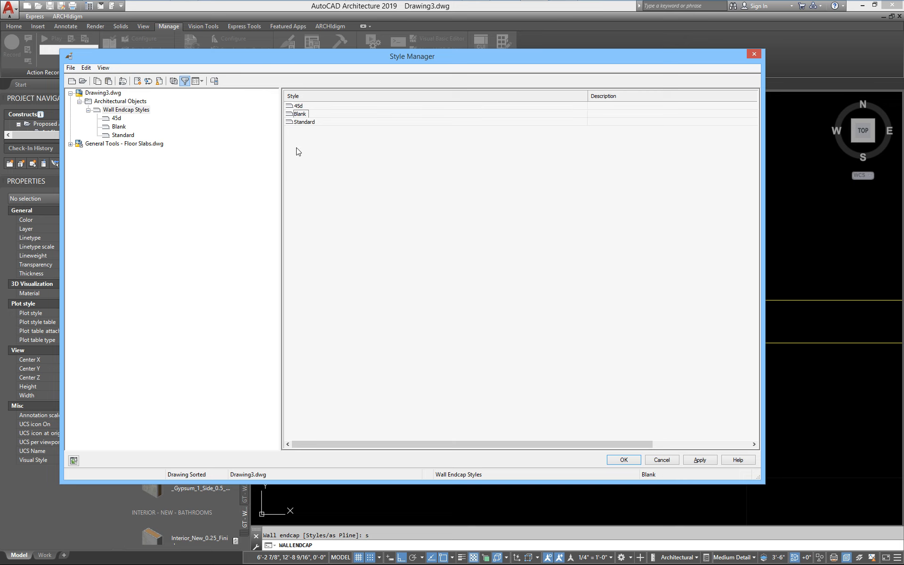
Step: Define the Blank endcap style from the thick vertical polyline, using component index 1 and a 0" return offset
{"action": "right_click", "coordinate": [298, 117]}
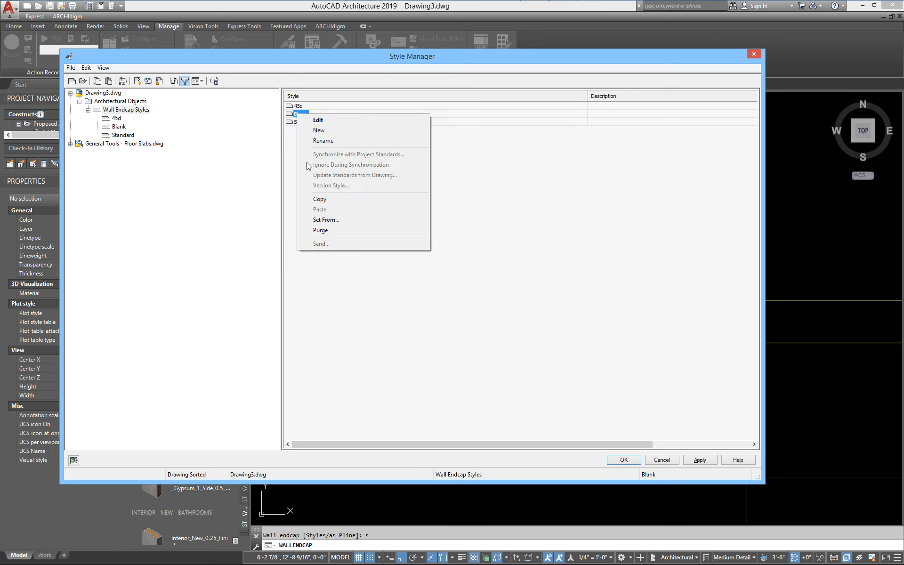
{"action": "left_click", "coordinate": [325, 218]}
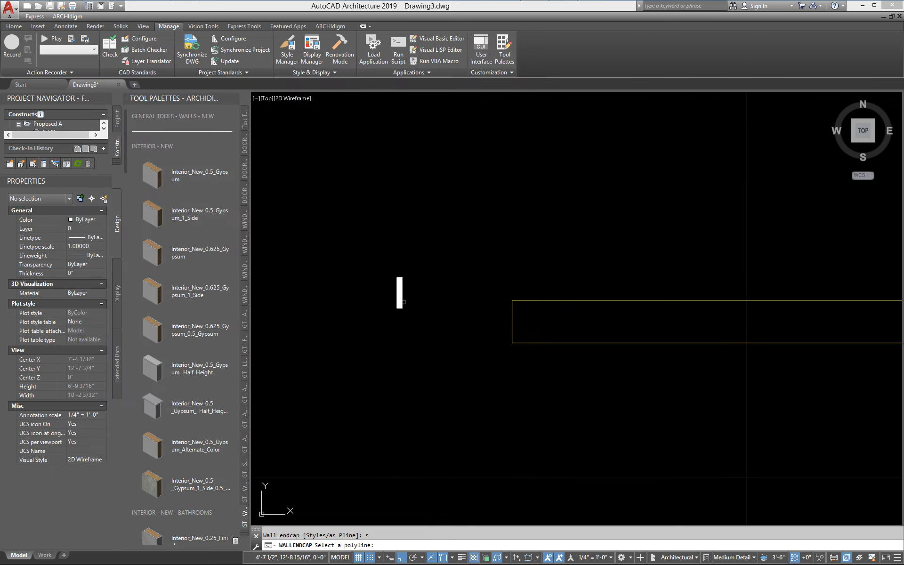
{"action": "left_click", "coordinate": [399, 293]}
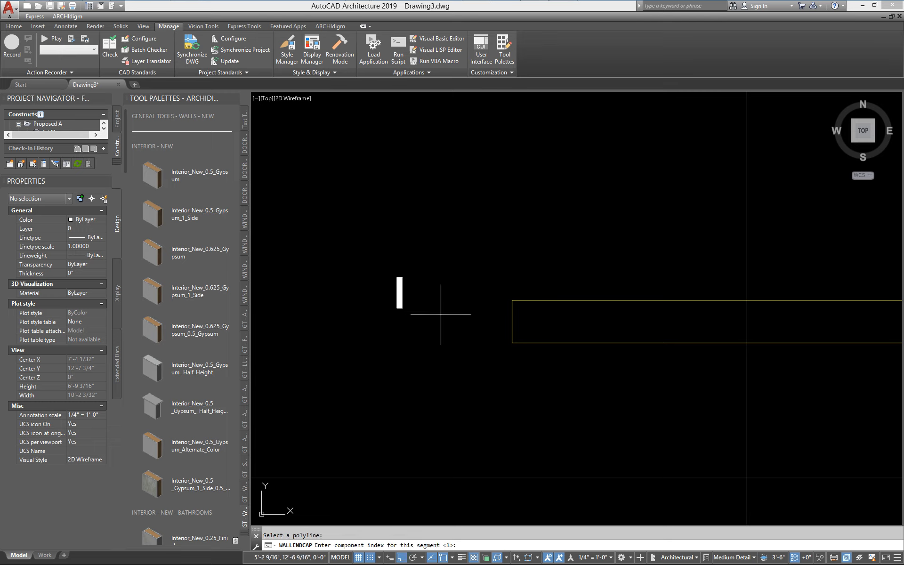
{"action": "key", "text": "Return"}
{"action": "key", "text": "Return"}
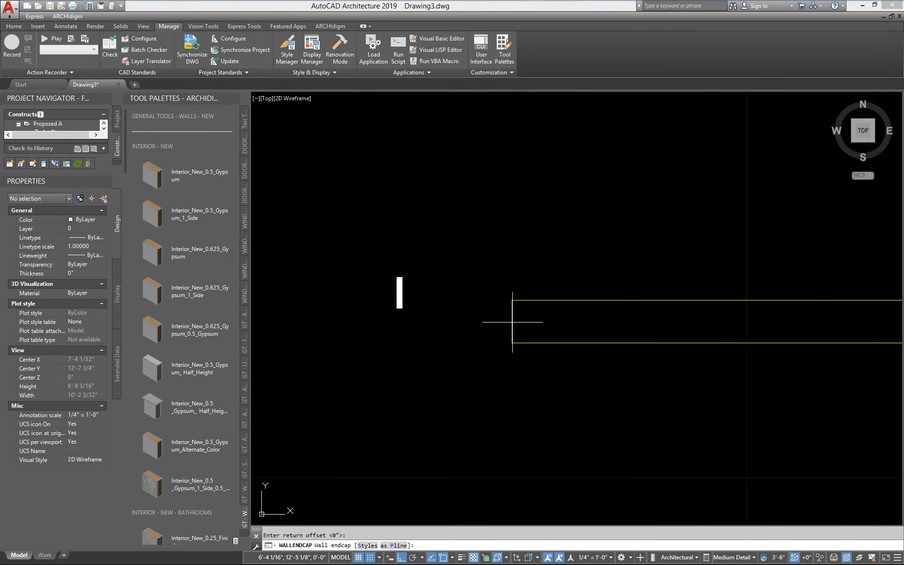
{"action": "key", "text": "Escape"}
Step: Assign the Blank style as the wall's starting endcap override
{"action": "left_click", "coordinate": [512, 313]}
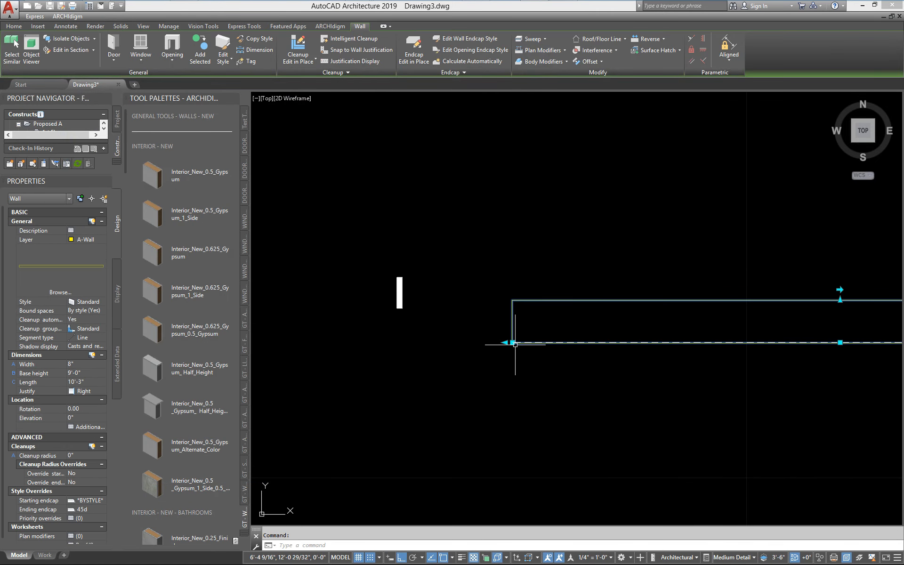
{"action": "left_click", "coordinate": [84, 501]}
{"action": "left_click", "coordinate": [85, 501]}
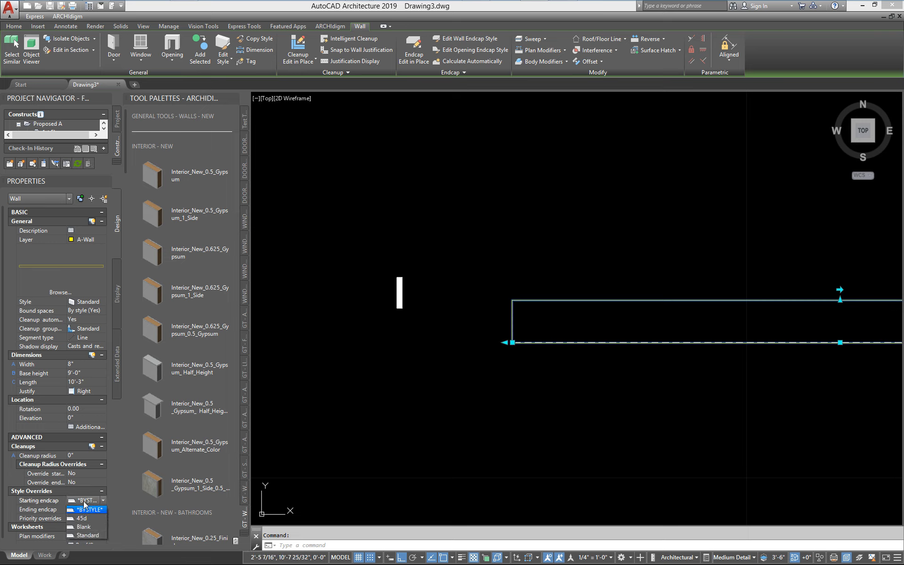
{"action": "left_click", "coordinate": [83, 526]}
{"action": "scroll", "coordinate": [611, 352], "scroll_direction": "down", "scroll_amount": 2}
{"action": "key", "text": "Escape"}
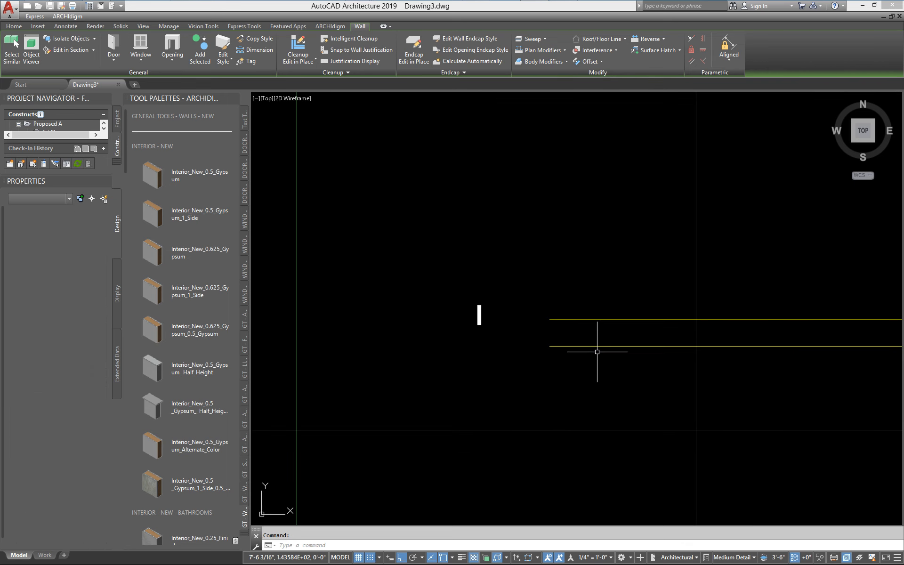
{"action": "scroll", "coordinate": [596, 351], "scroll_direction": "down", "scroll_amount": 1}
{"action": "middle_click_drag", "start_coordinate": [595, 352], "coordinate": [441, 333]}
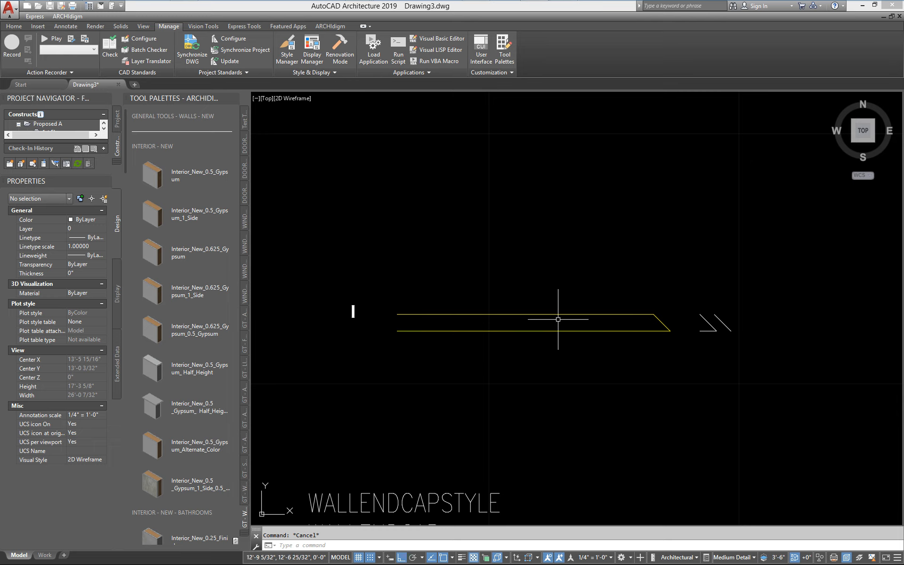
Step: Change the default wall endcap style in the selected wall's Standard wall style
{"action": "left_click", "coordinate": [525, 314]}
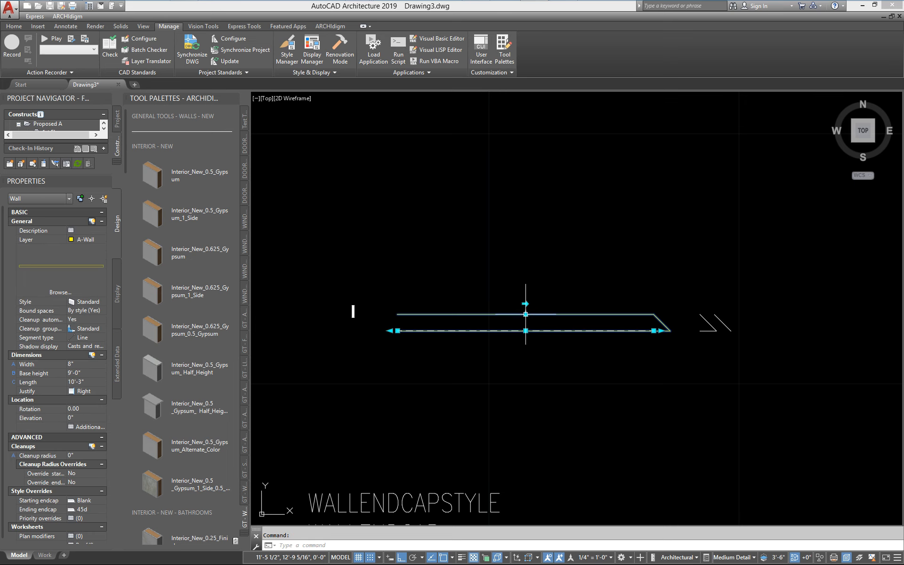
{"action": "right_click", "coordinate": [495, 251]}
{"action": "left_click", "coordinate": [527, 496]}
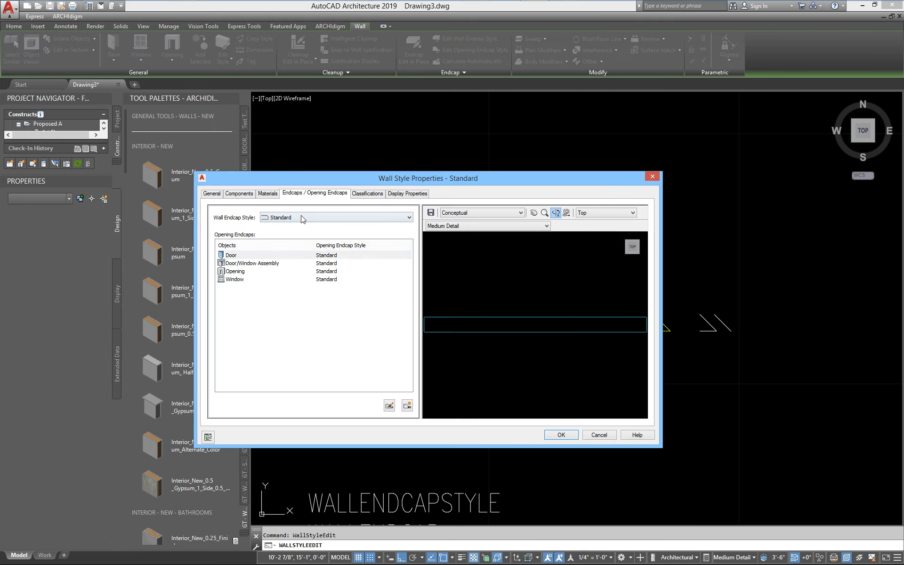
{"action": "left_click", "coordinate": [301, 217]}
{"action": "left_click", "coordinate": [286, 229]}
{"action": "left_click", "coordinate": [561, 434]}
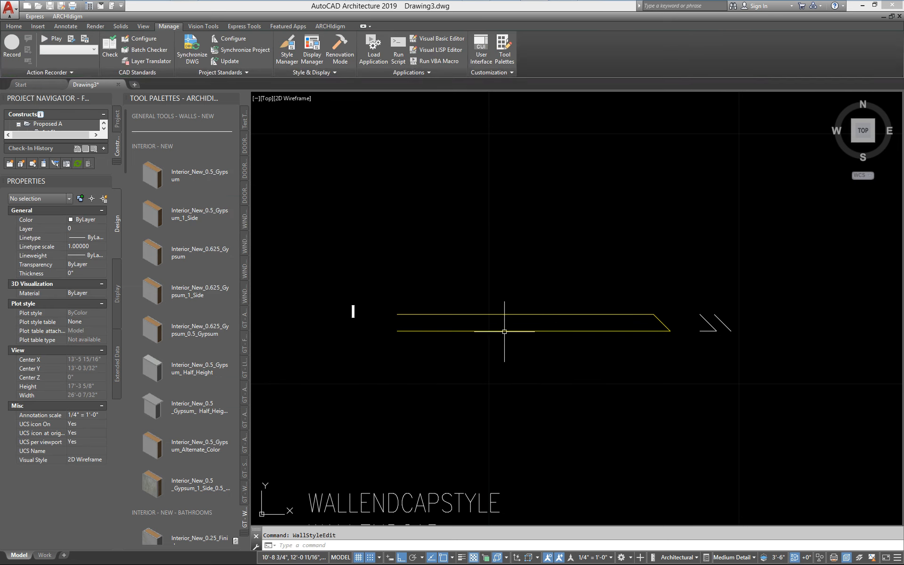
{"action": "left_click", "coordinate": [462, 315]}
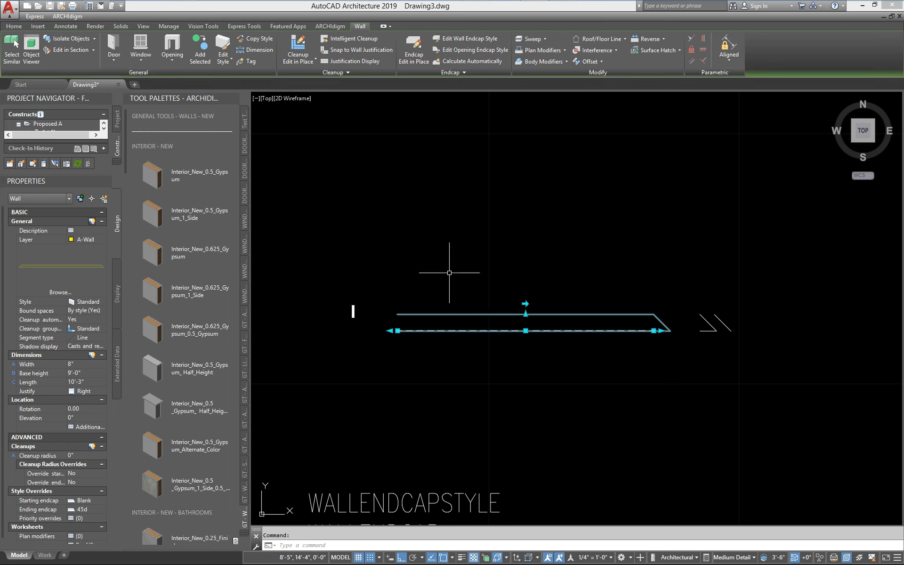
{"action": "key", "text": "Escape"}
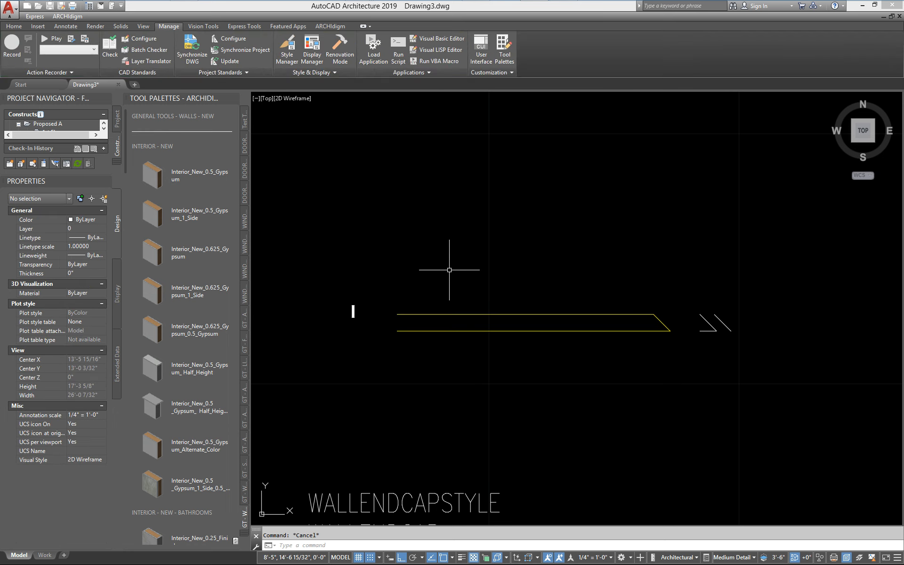
Step: Draw a horizontal 8" wide Standard wall about 11'-5" long above the existing wall, then select it for inspection
{"action": "key", "text": "Return"}
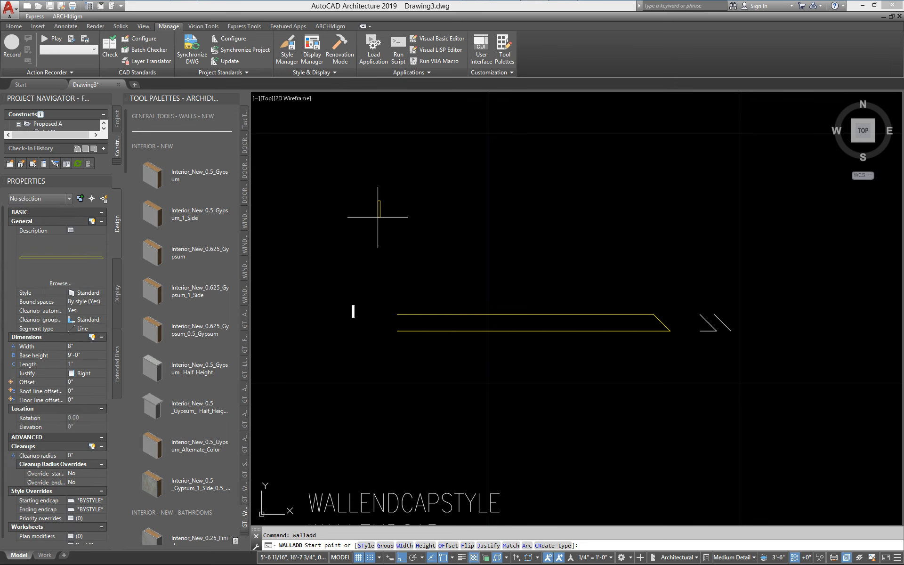
{"action": "left_click", "coordinate": [375, 211]}
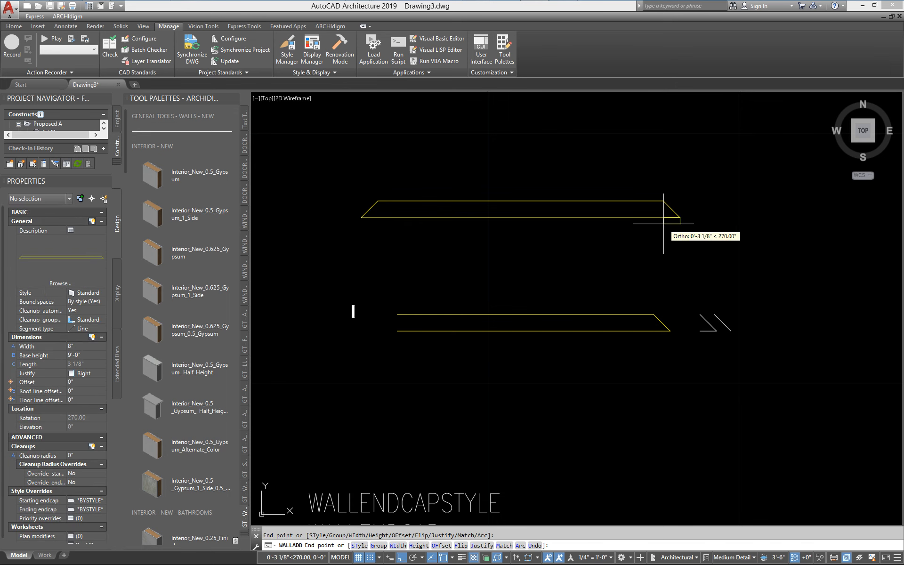
{"action": "left_click", "coordinate": [675, 239]}
{"action": "key", "text": "Return"}
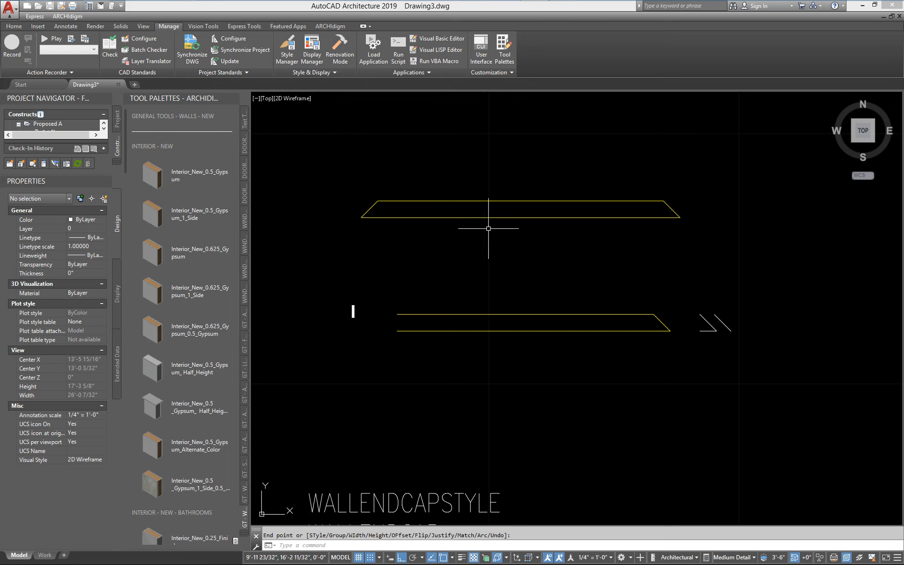
{"action": "key", "text": "Escape"}
{"action": "left_click", "coordinate": [513, 217]}
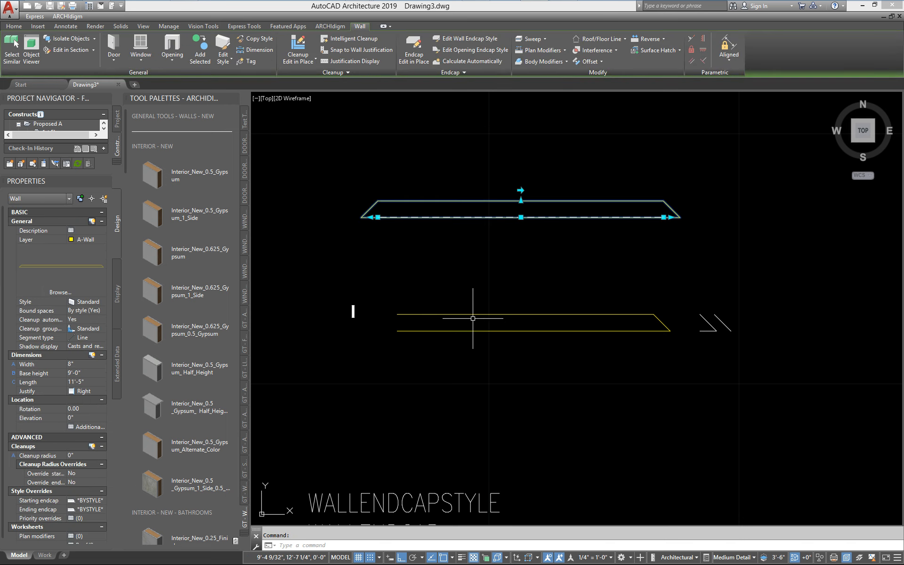
{"action": "key", "text": "Escape"}
Step: Set both the starting and ending endcap overrides of the lower wall to *BYSTYLE
{"action": "left_click", "coordinate": [520, 331]}
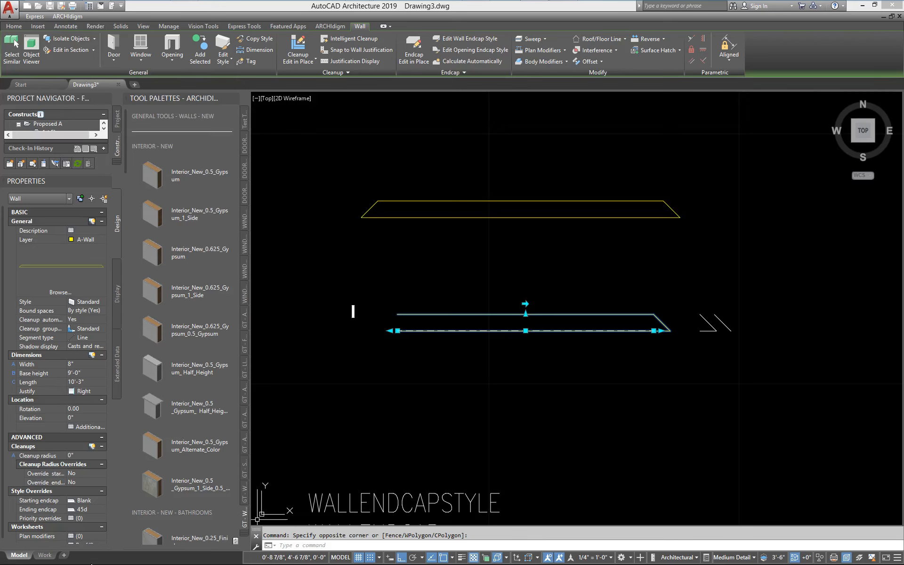
{"action": "left_click", "coordinate": [86, 501]}
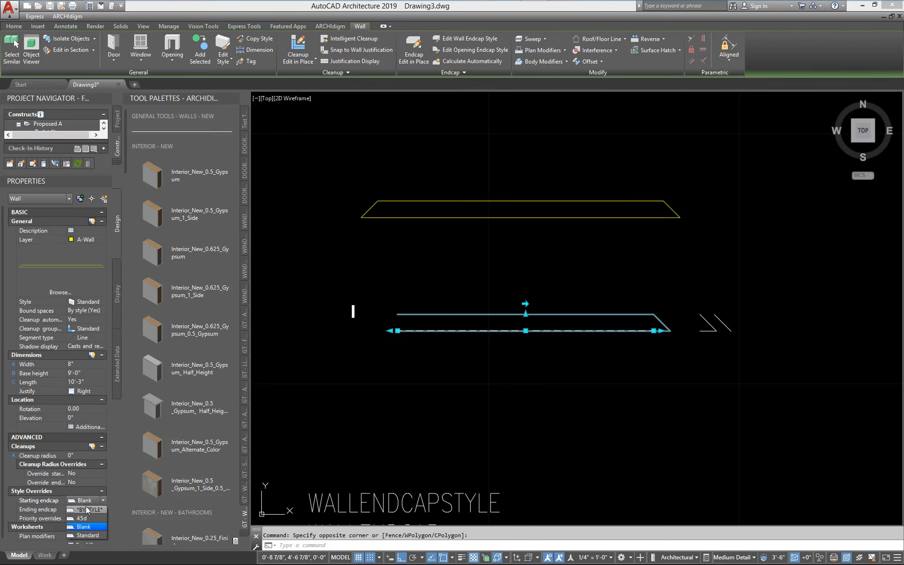
{"action": "left_click", "coordinate": [87, 510]}
{"action": "left_click", "coordinate": [85, 509]}
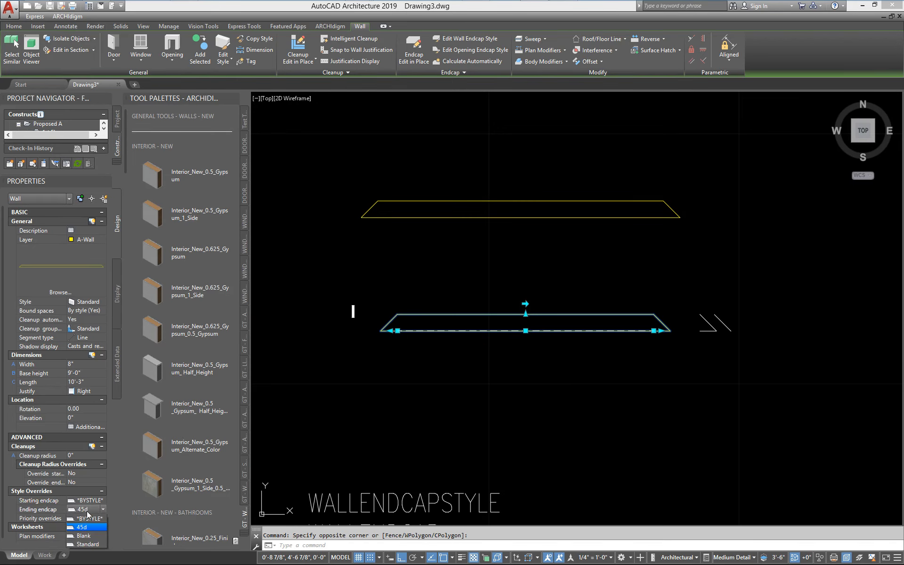
{"action": "left_click", "coordinate": [87, 517]}
{"action": "key", "text": "Escape"}
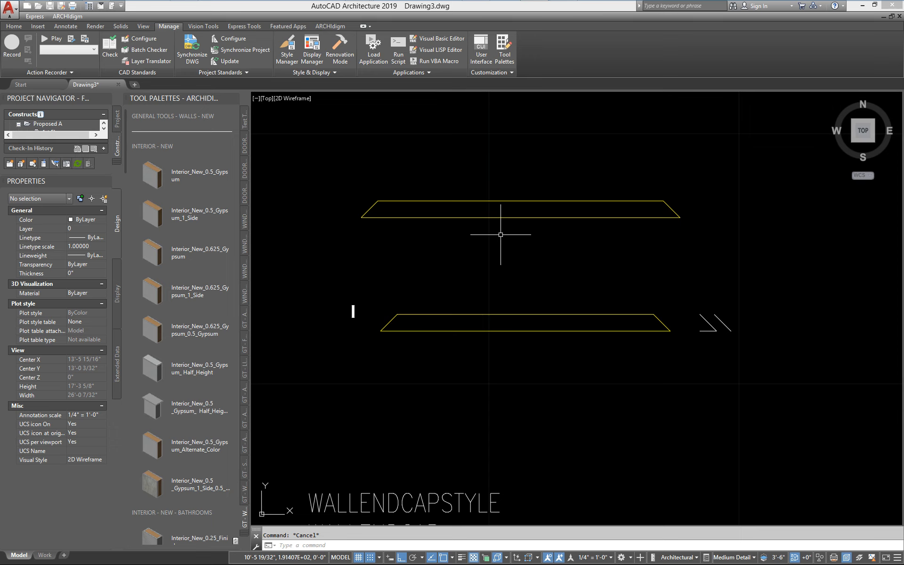
Step: Stretch the right end of the upper wall outward until the wall is about 21'-8" long
{"action": "scroll", "coordinate": [439, 298], "scroll_direction": "down", "scroll_amount": 2}
{"action": "mouse_move", "coordinate": [439, 299]}
{"action": "middle_mouse_down"}
{"action": "mouse_move", "coordinate": [440, 262]}
{"action": "mouse_move", "coordinate": [494, 338]}
{"action": "mouse_move", "coordinate": [483, 267]}
{"action": "mouse_move", "coordinate": [465, 328]}
{"action": "middle_mouse_up"}
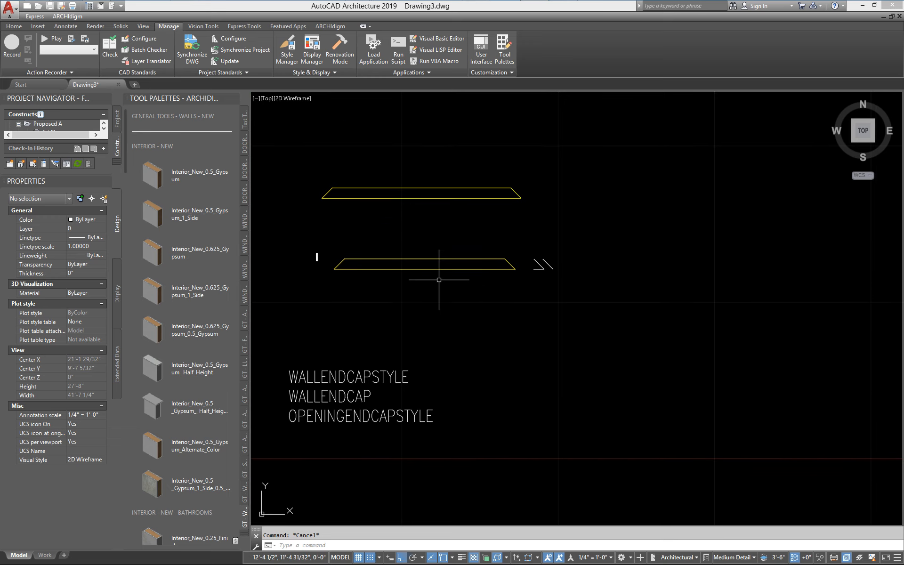
{"action": "middle_click_drag", "start_coordinate": [531, 202], "coordinate": [550, 239]}
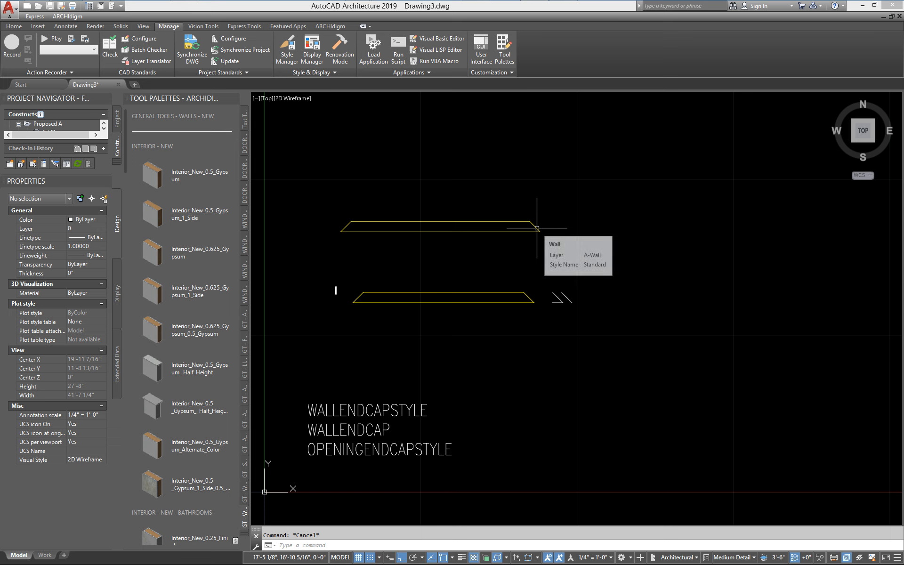
{"action": "left_click", "coordinate": [537, 229]}
{"action": "left_click", "coordinate": [530, 231]}
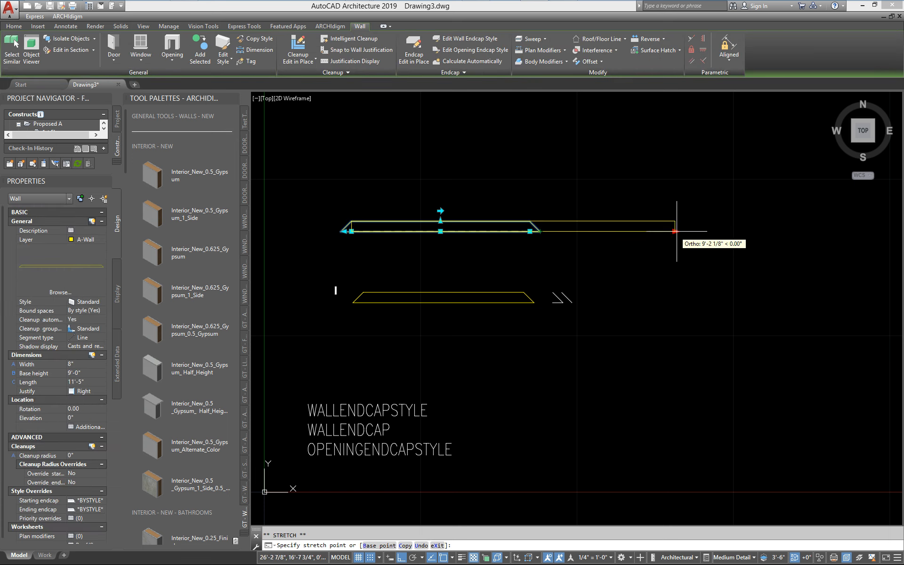
{"action": "left_click", "coordinate": [689, 231]}
{"action": "key", "text": "Escape"}
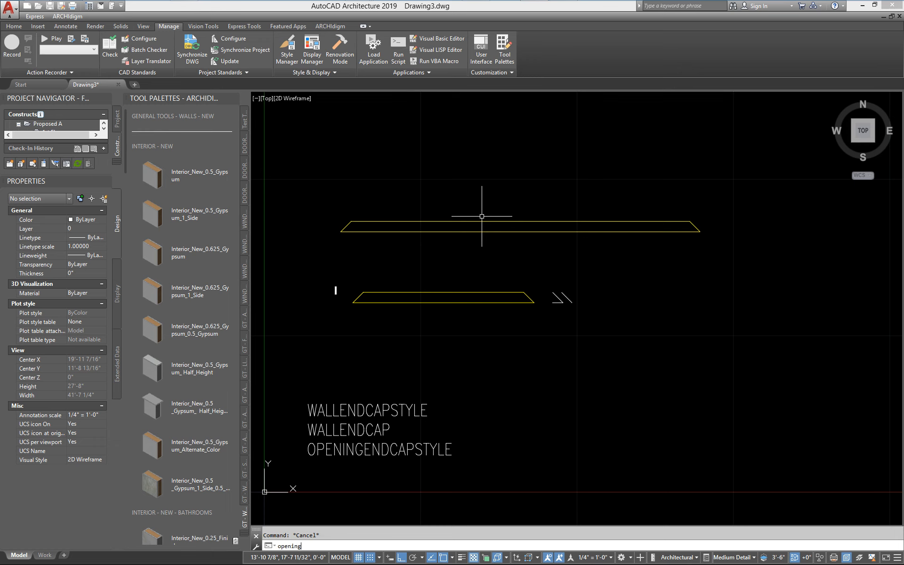
Step: Add a rectangular opening 3'-0" wide and 7'-0" high near the middle of the upper wall using OPENINGADD
{"action": "key", "text": "Return"}
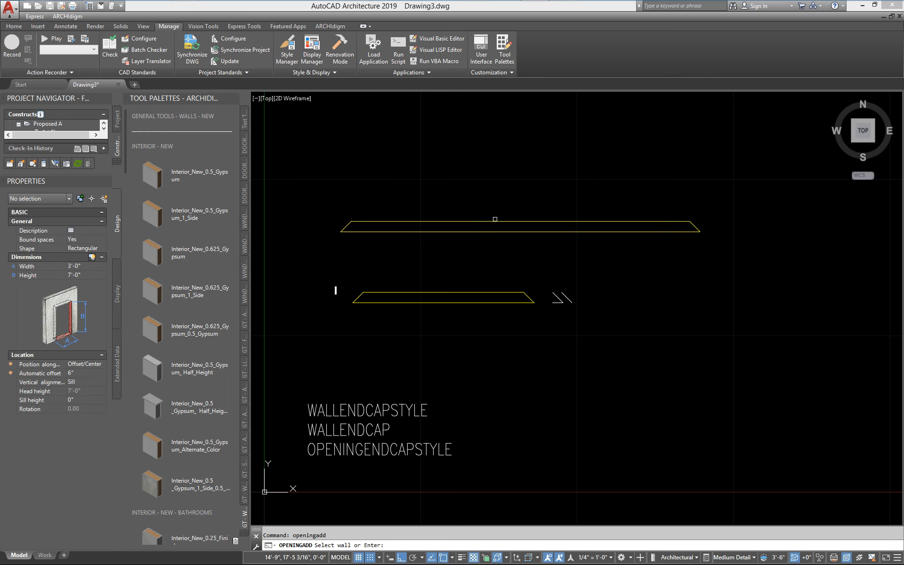
{"action": "left_click", "coordinate": [495, 219]}
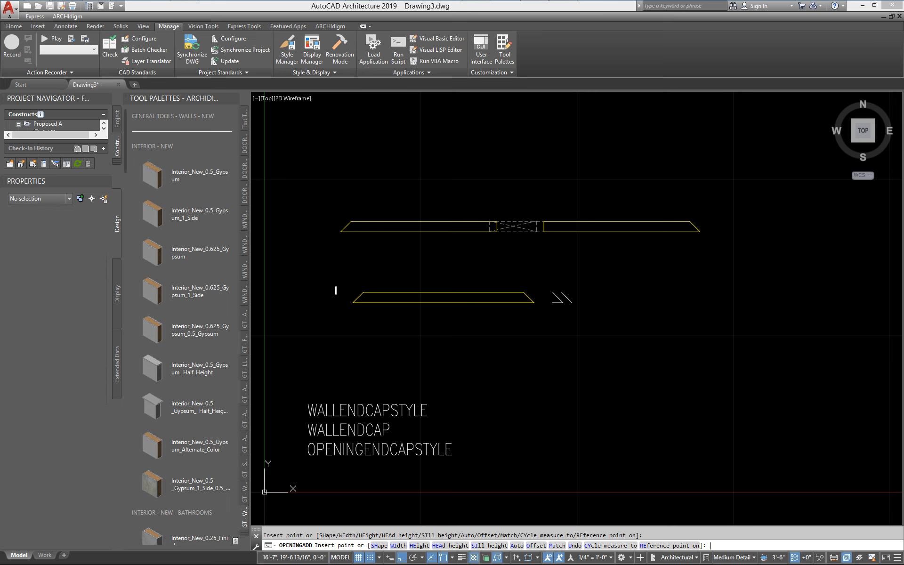
{"action": "key", "text": "Return"}
{"action": "scroll", "coordinate": [520, 206], "scroll_direction": "up", "scroll_amount": 4}
{"action": "middle_click_drag", "start_coordinate": [483, 283], "coordinate": [480, 253]}
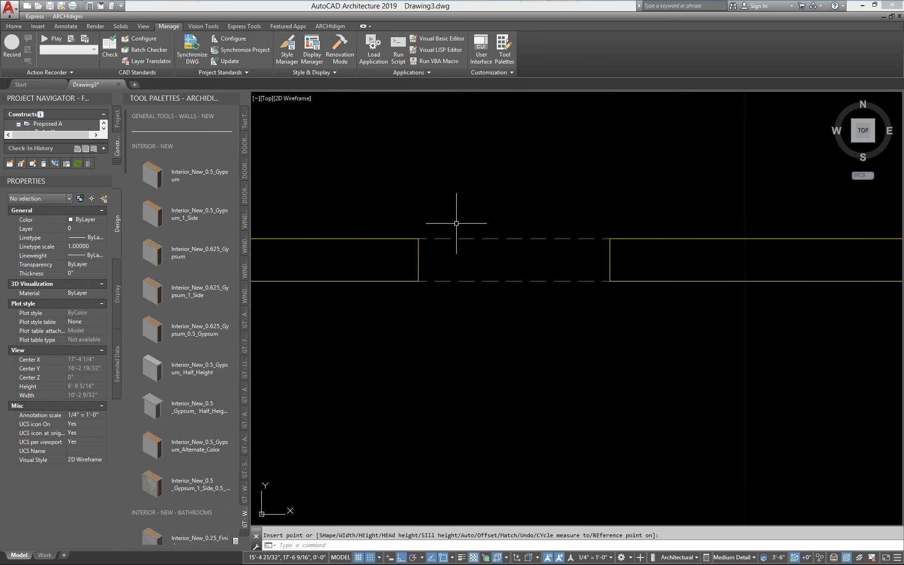
{"action": "scroll", "coordinate": [597, 280], "scroll_direction": "down", "scroll_amount": 2}
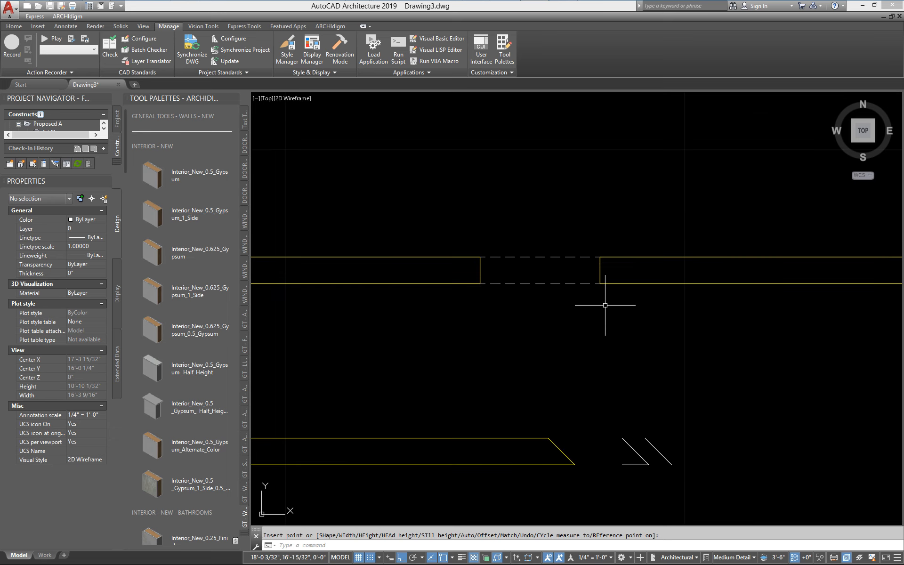
Step: Examine which opening endcap styles are available for the opening in the upper wall
{"action": "key", "text": "Escape"}
{"action": "left_click", "coordinate": [528, 283]}
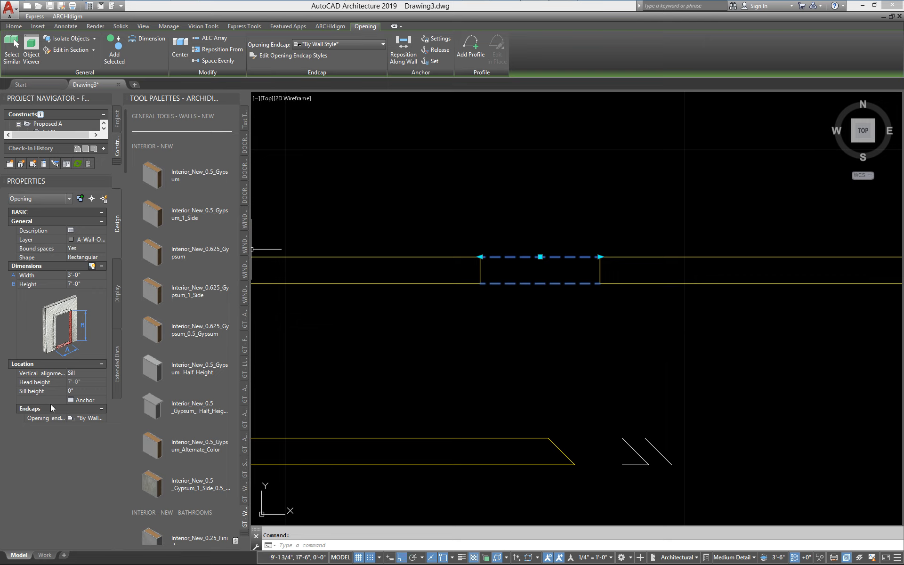
{"action": "left_click", "coordinate": [101, 418]}
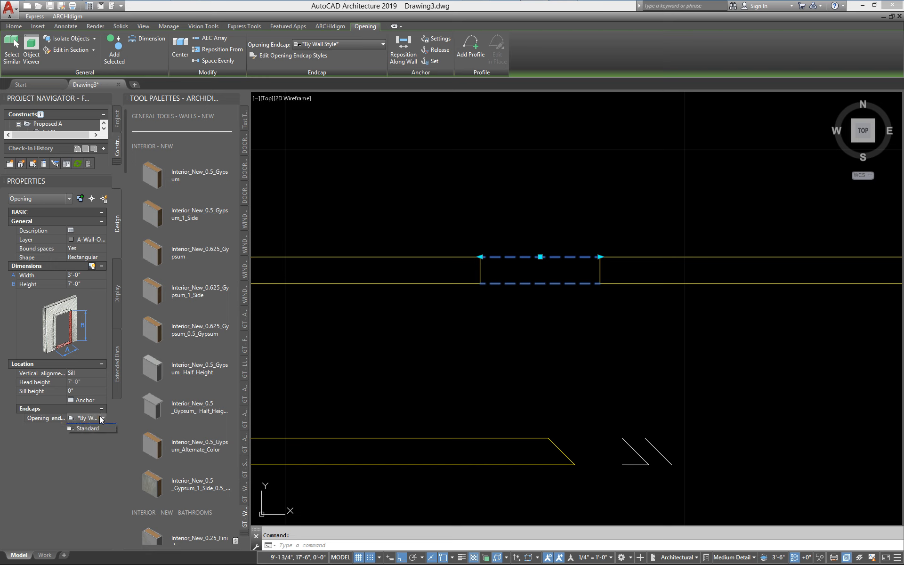
{"action": "left_click", "coordinate": [101, 418]}
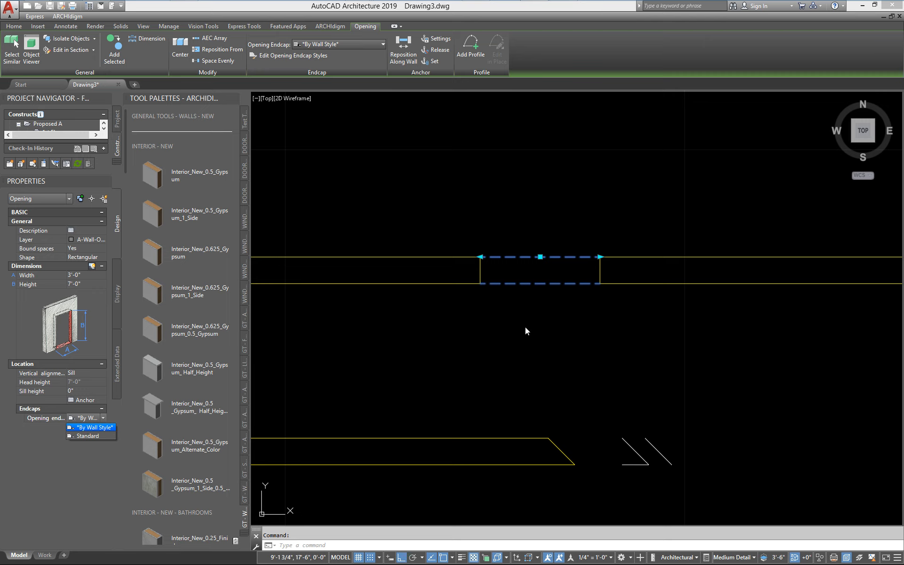
{"action": "key", "text": "Escape"}
{"action": "key", "text": "Escape"}
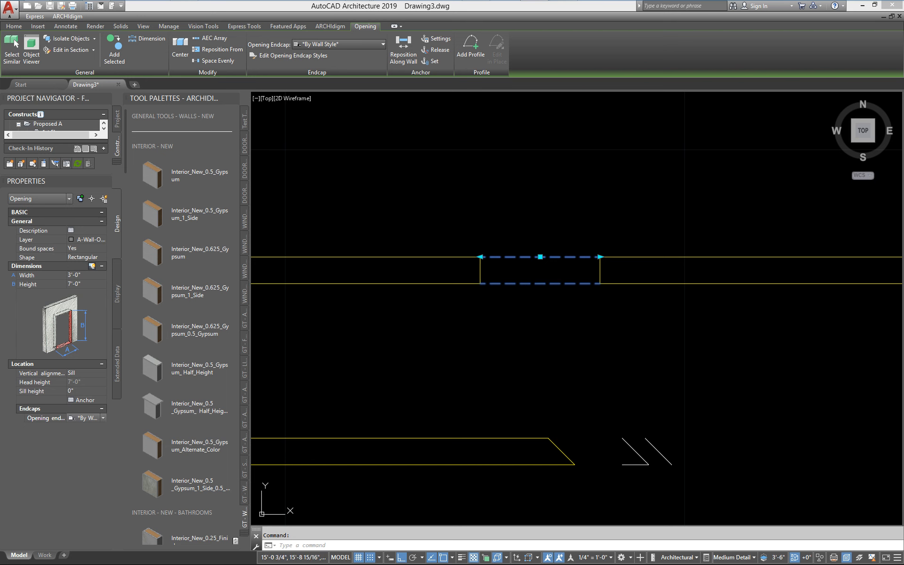
Step: Review the endcap and opening endcap settings in the upper wall's Standard wall style
{"action": "scroll", "coordinate": [490, 315], "scroll_direction": "down", "scroll_amount": 4}
{"action": "scroll", "coordinate": [492, 312], "scroll_direction": "up", "scroll_amount": 2}
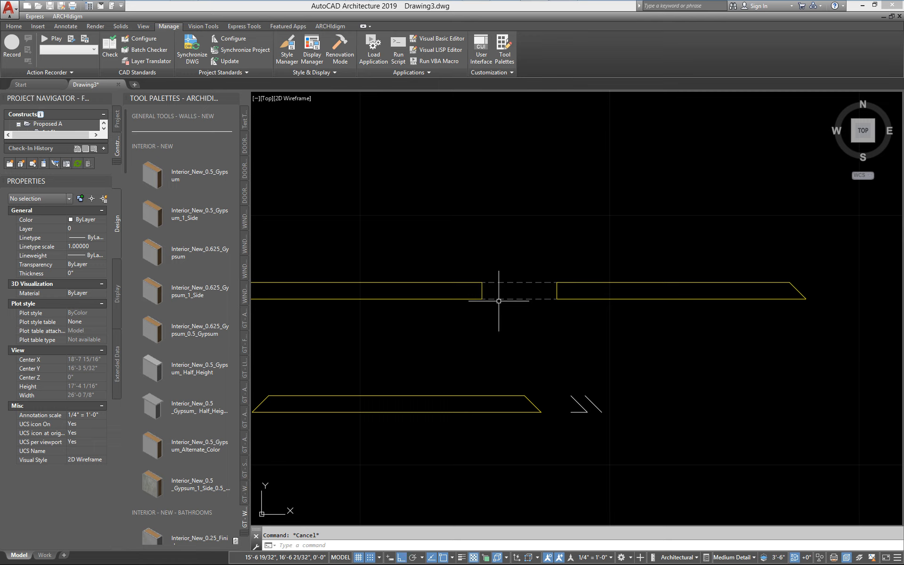
{"action": "left_click", "coordinate": [579, 282]}
{"action": "right_click", "coordinate": [548, 236]}
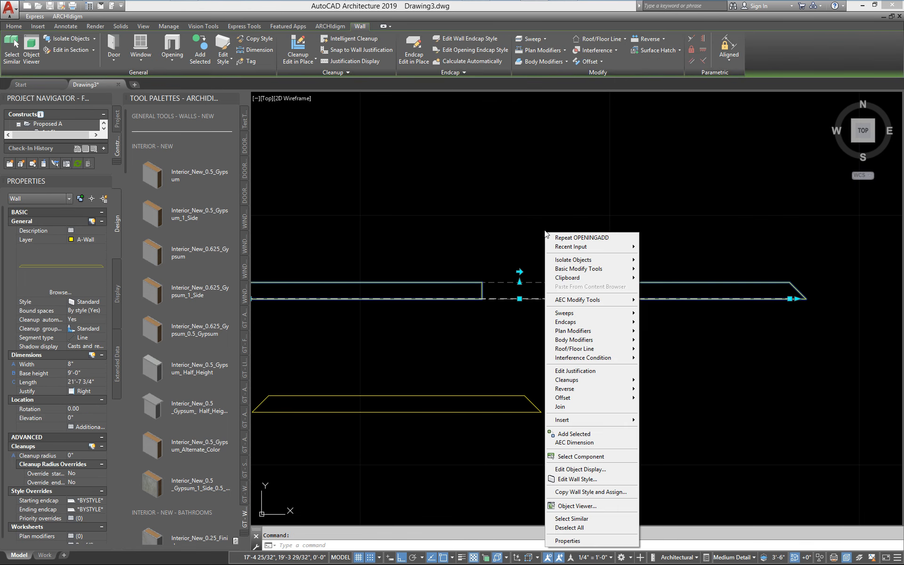
{"action": "left_click", "coordinate": [592, 479]}
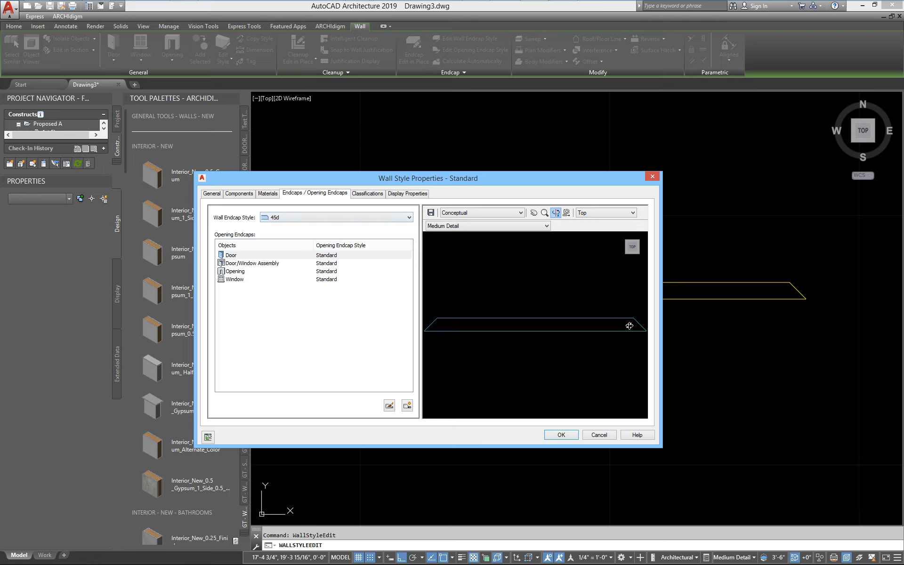
{"action": "left_click", "coordinate": [599, 434]}
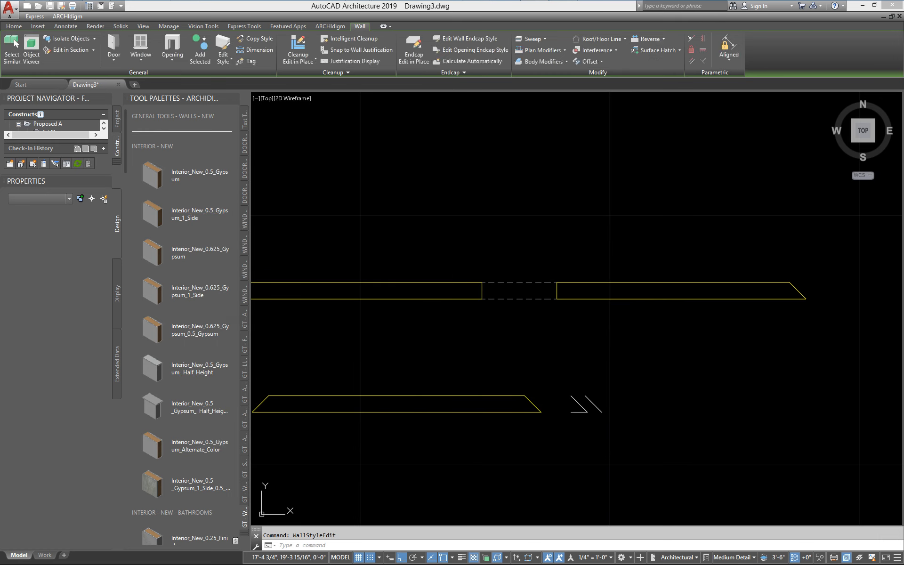
Step: Create a new wall opening endcap style named Blank using the OPENINGENDCAPSTYLE command
{"action": "scroll", "coordinate": [525, 339], "scroll_direction": "down", "scroll_amount": 2}
{"action": "middle_click_drag", "start_coordinate": [524, 339], "coordinate": [504, 291]}
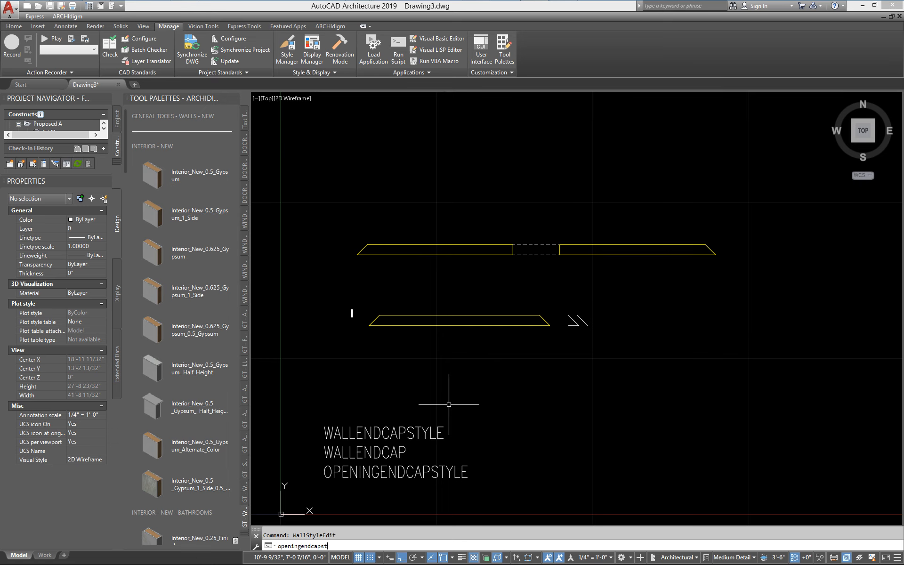
{"action": "key", "text": "Return"}
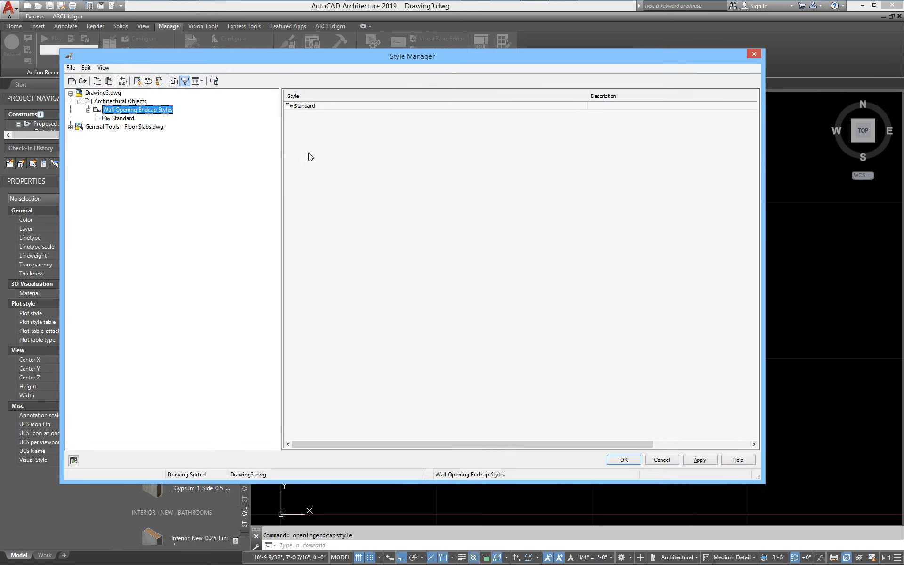
{"action": "right_click", "coordinate": [356, 225]}
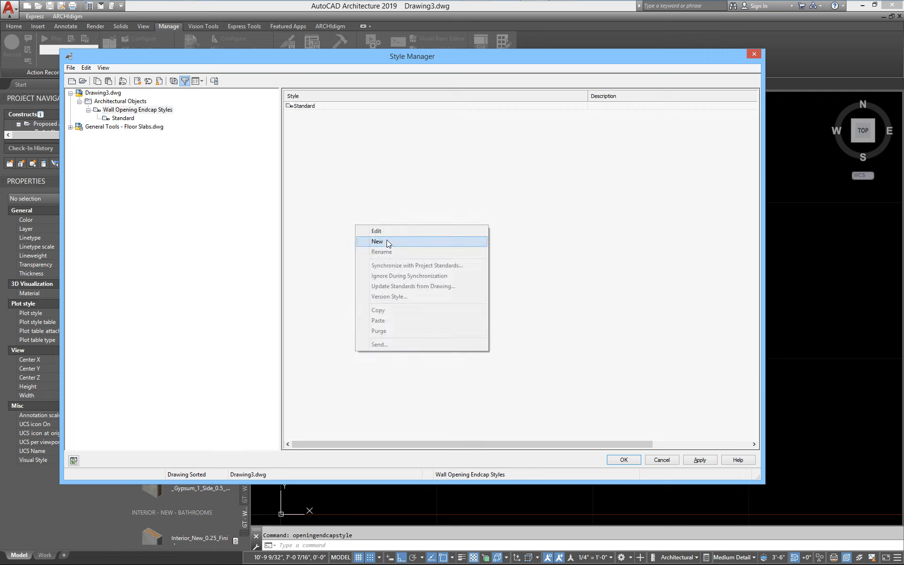
{"action": "left_click", "coordinate": [386, 239]}
{"action": "type", "text": "Blank"}
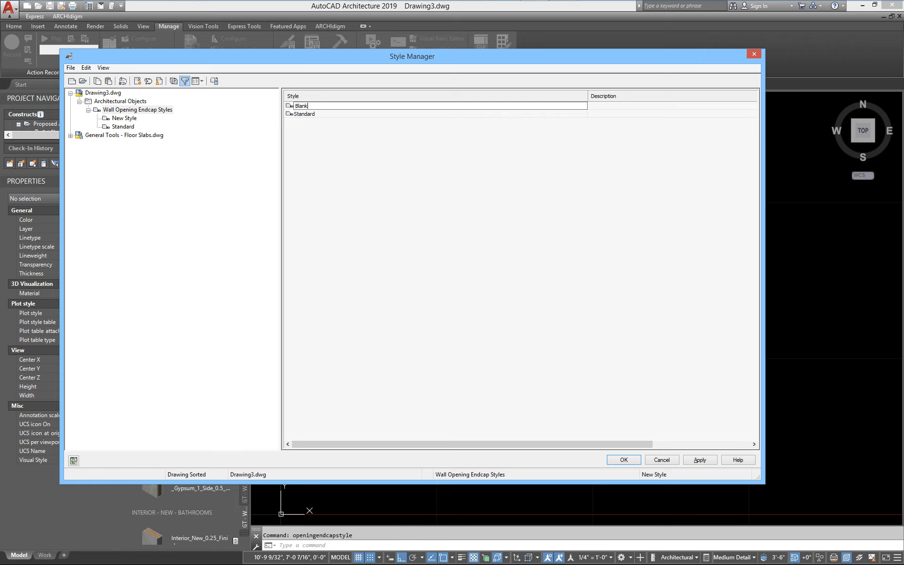
{"action": "key", "text": "Return"}
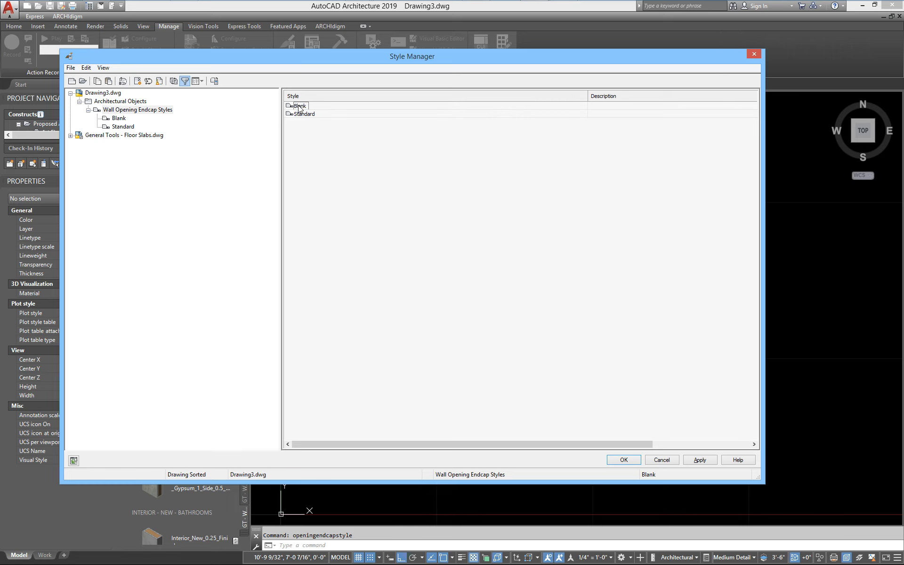
Step: In the Blank wall opening endcap style's design rules, assign the Blank endcap to Jamb Start and Jamb End
{"action": "right_click", "coordinate": [298, 108]}
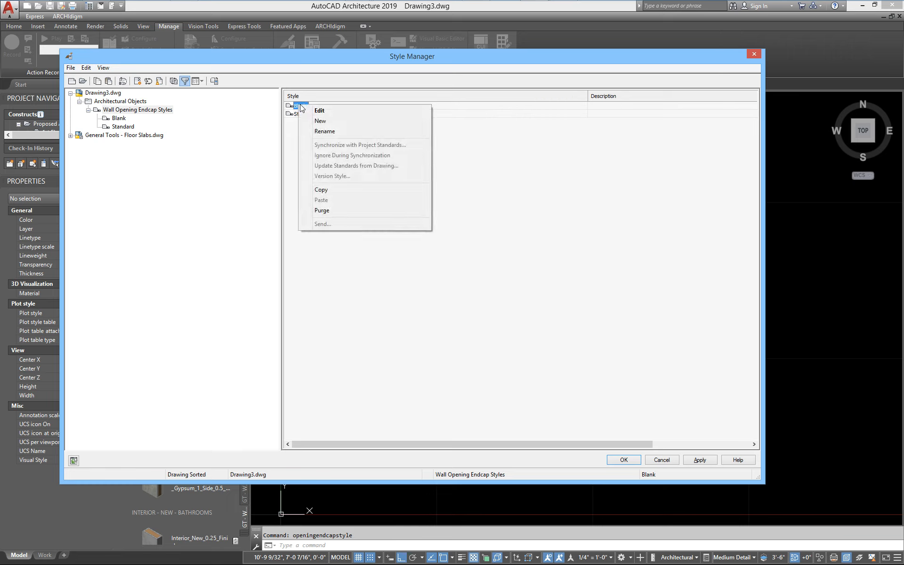
{"action": "left_click", "coordinate": [295, 135]}
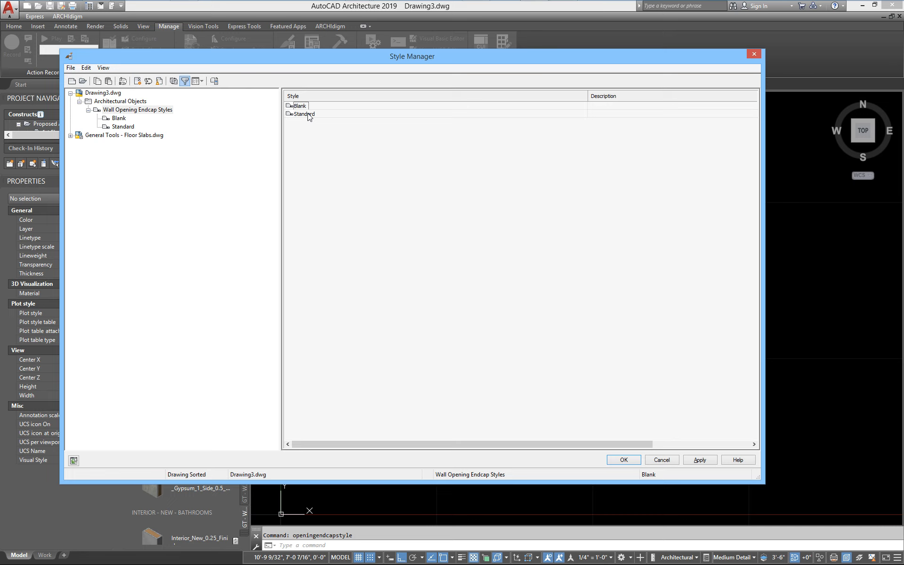
{"action": "double_click", "coordinate": [299, 106]}
{"action": "left_click", "coordinate": [319, 100]}
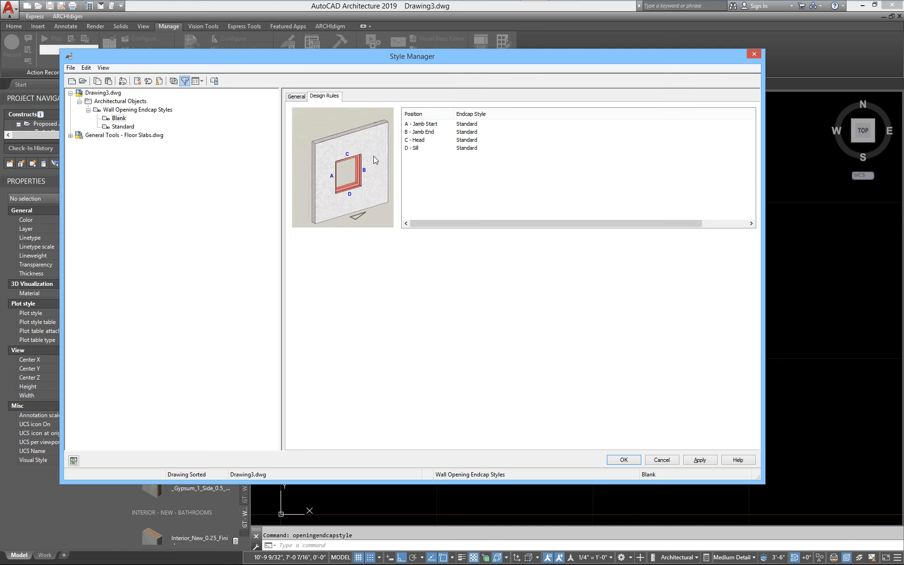
{"action": "left_click", "coordinate": [483, 123]}
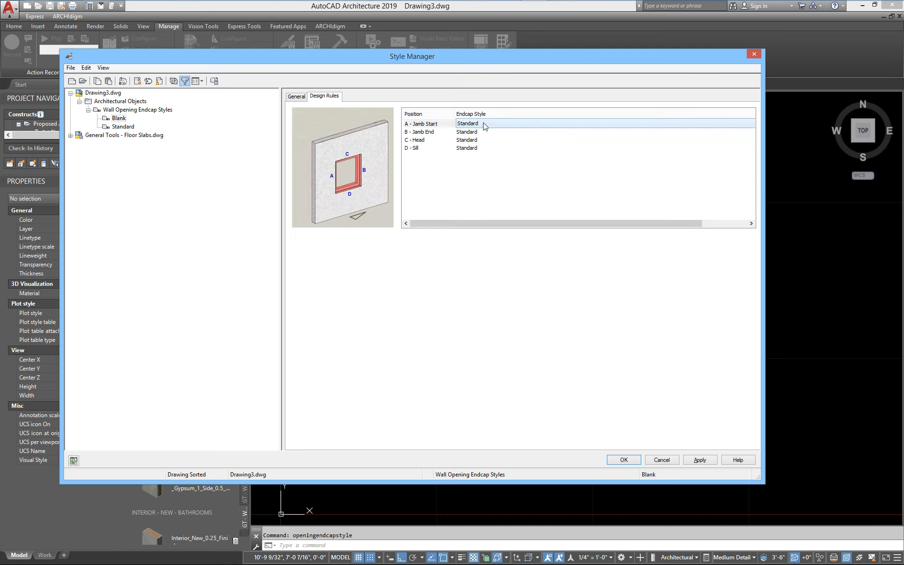
{"action": "left_click_drag", "start_coordinate": [485, 151], "coordinate": [487, 129]}
{"action": "left_click", "coordinate": [486, 129]}
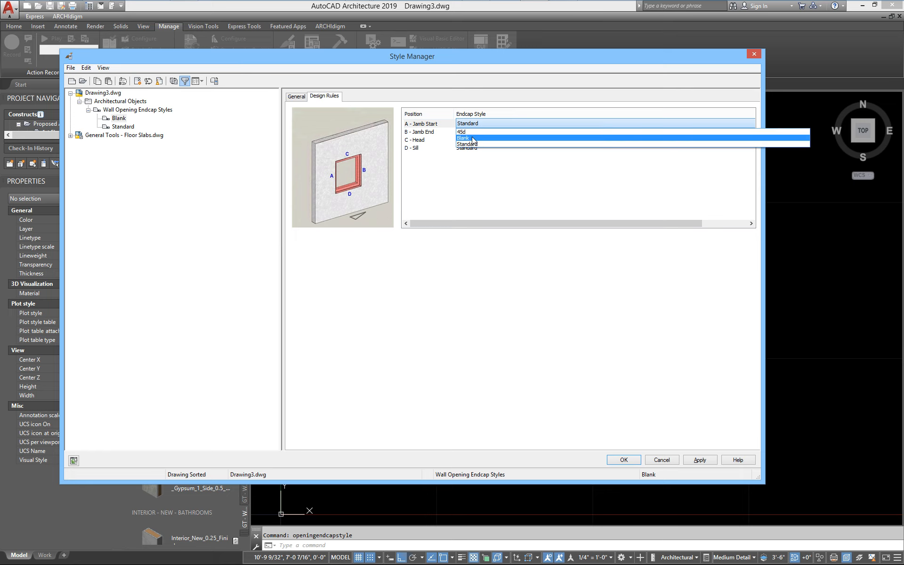
{"action": "left_click", "coordinate": [473, 139]}
{"action": "left_click", "coordinate": [476, 132]}
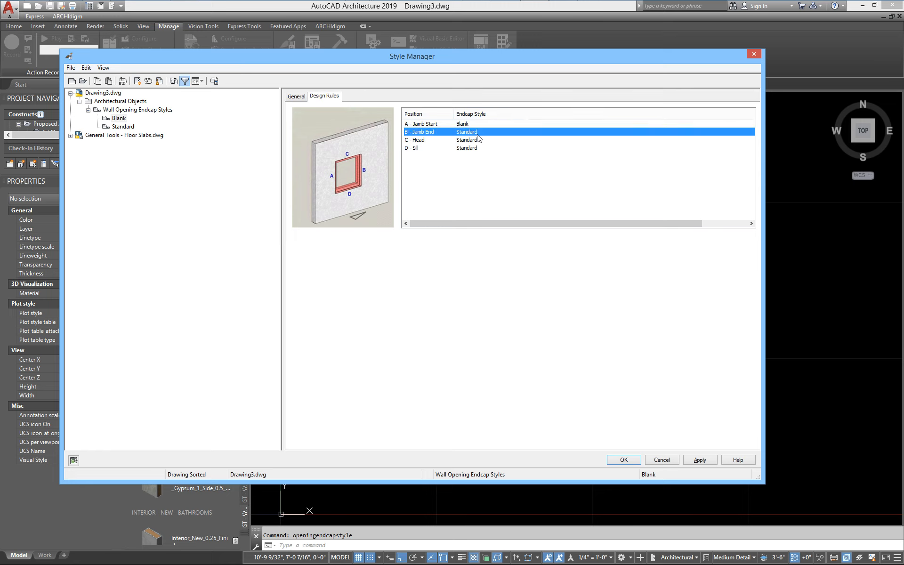
{"action": "left_click", "coordinate": [476, 132]}
{"action": "left_click", "coordinate": [476, 146]}
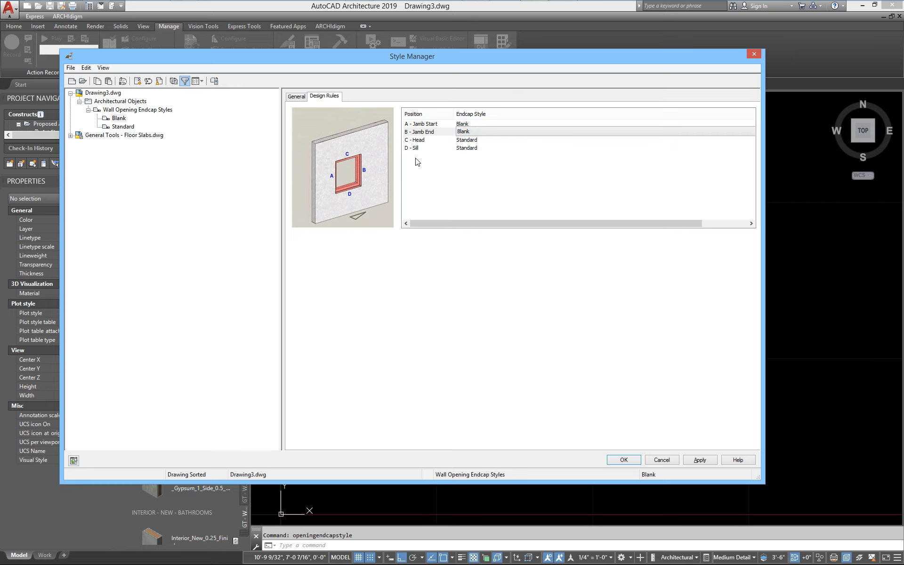
Step: Assign the Blank endcap to the Head and Sill positions and save the opening endcap style
{"action": "left_click", "coordinate": [449, 141]}
{"action": "left_click", "coordinate": [481, 138]}
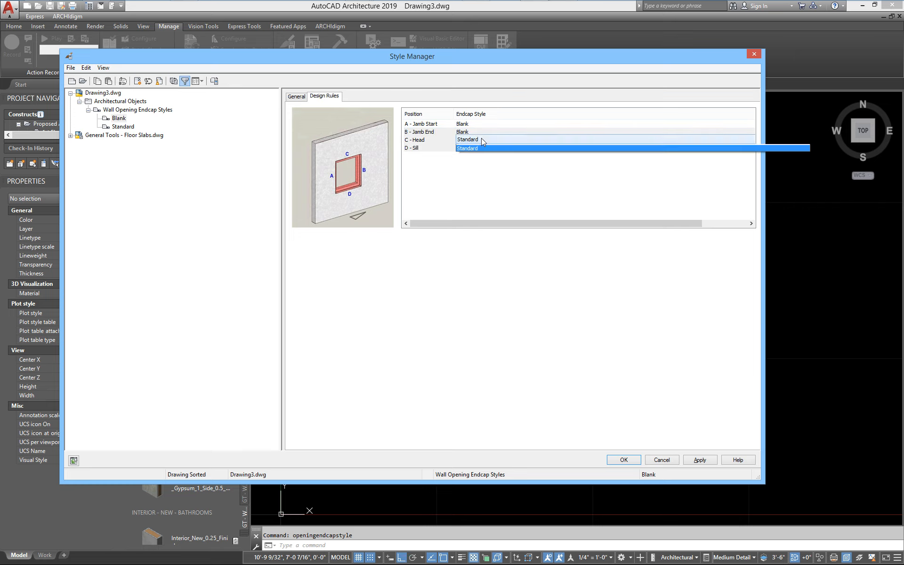
{"action": "left_click", "coordinate": [475, 154]}
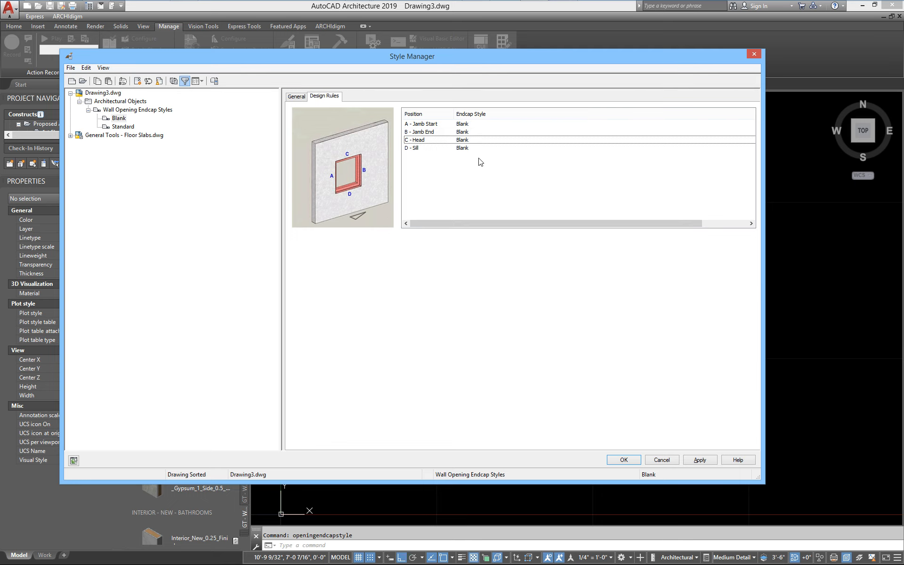
{"action": "left_click", "coordinate": [697, 462]}
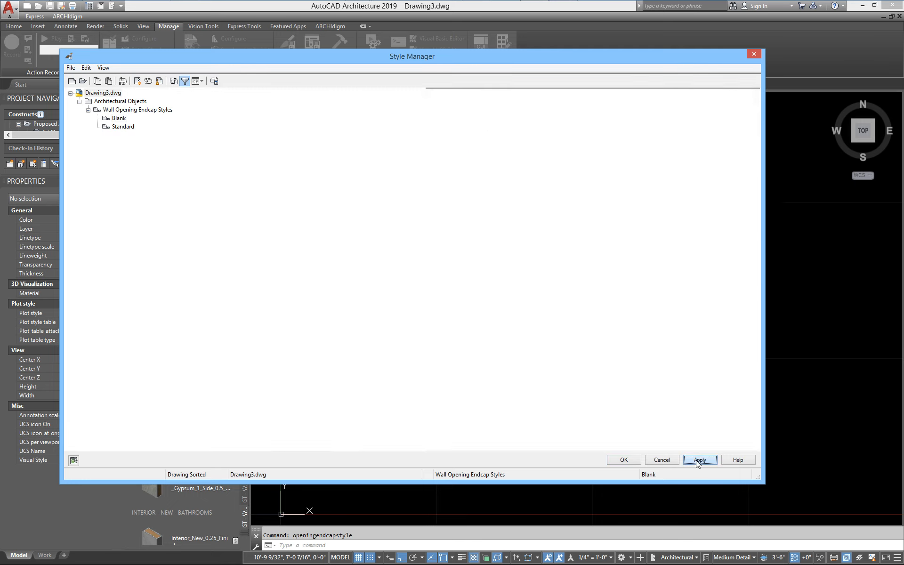
{"action": "left_click", "coordinate": [628, 458]}
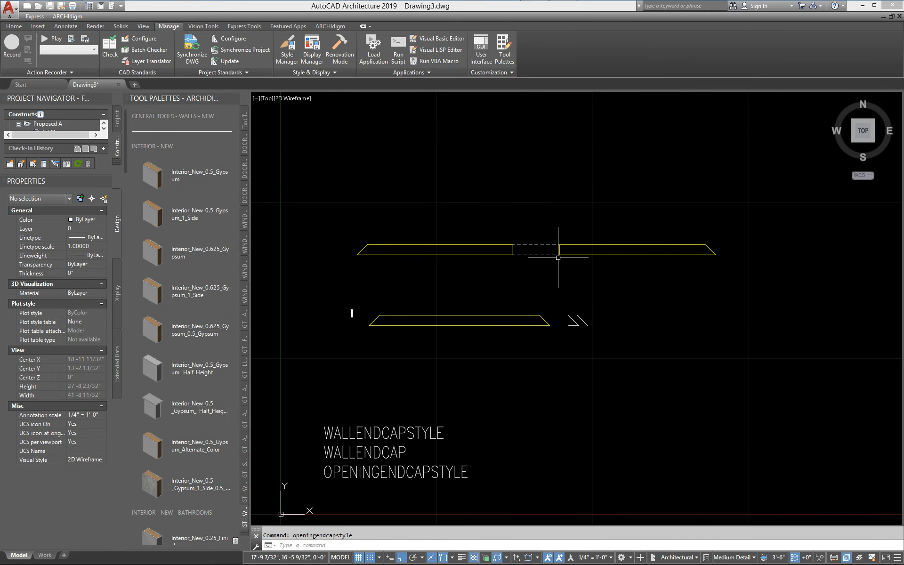
Step: Set the opening endcap of the upper wall's opening to Blank
{"action": "scroll", "coordinate": [554, 257], "scroll_direction": "up", "scroll_amount": 2}
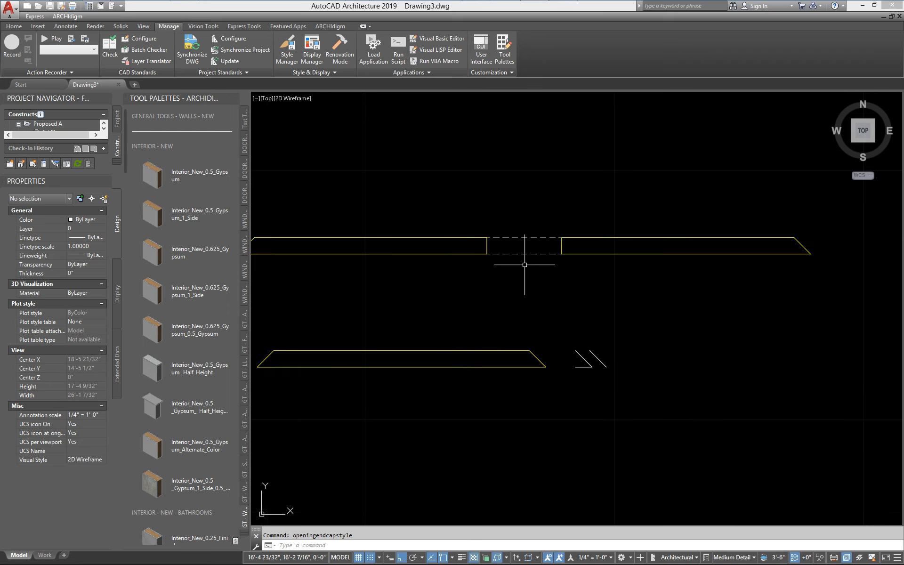
{"action": "left_click", "coordinate": [524, 263]}
{"action": "left_click", "coordinate": [517, 249]}
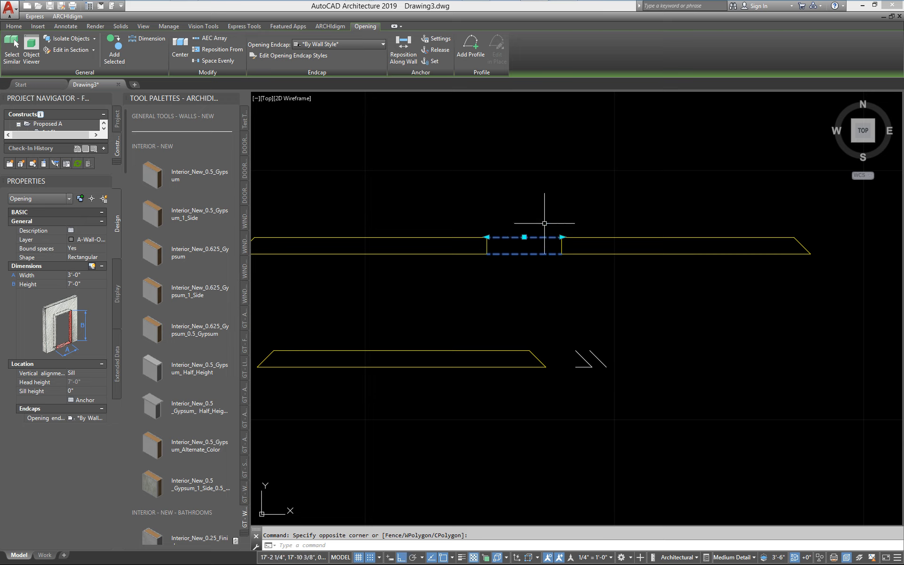
{"action": "left_click", "coordinate": [87, 418]}
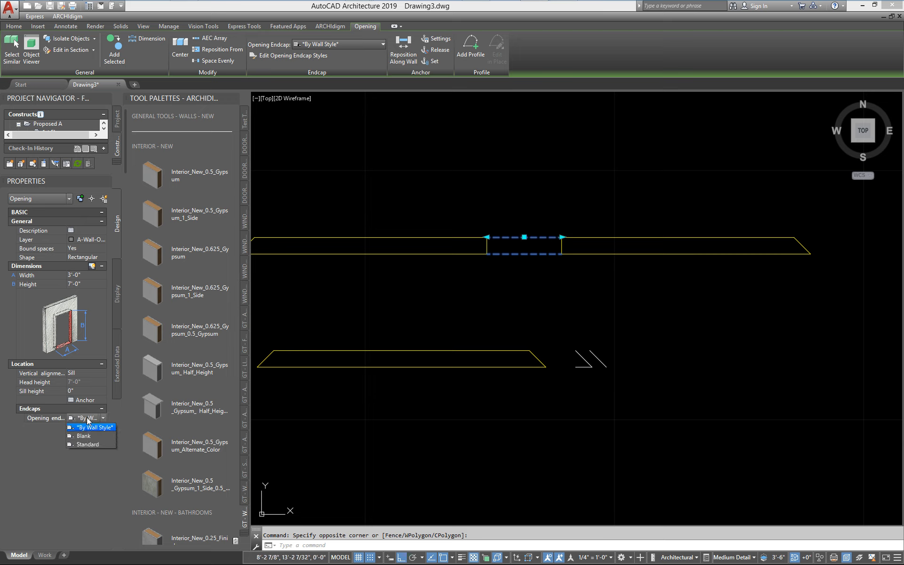
{"action": "left_click", "coordinate": [82, 435]}
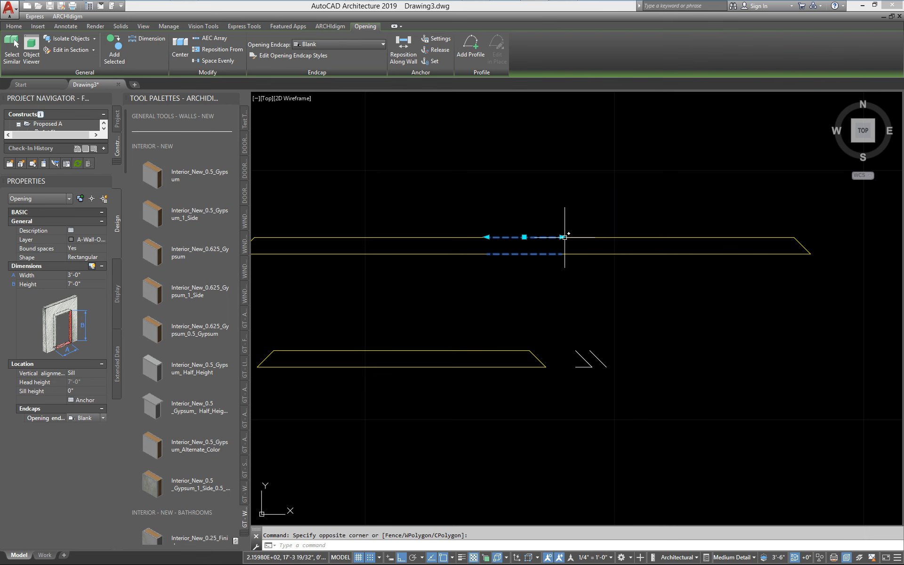
{"action": "key", "text": "Escape"}
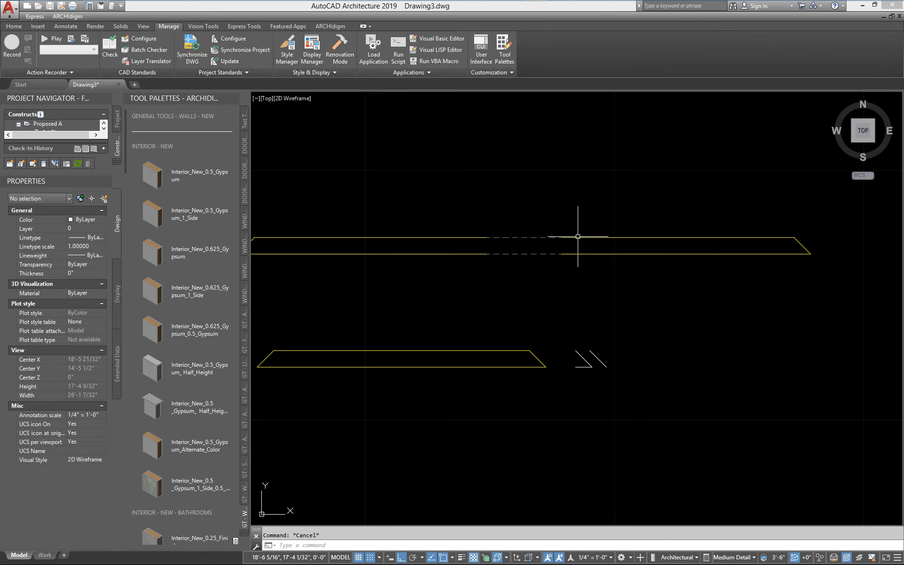
Step: Edit the upper wall's Standard wall style so that Opening objects use the Blank opening endcap style
{"action": "left_click", "coordinate": [578, 236]}
{"action": "right_click", "coordinate": [577, 236]}
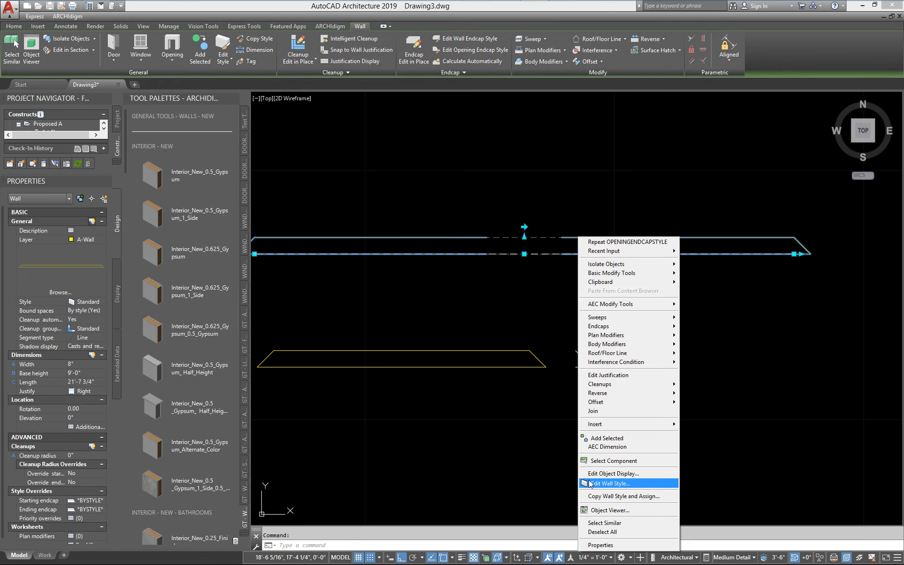
{"action": "left_click", "coordinate": [607, 481]}
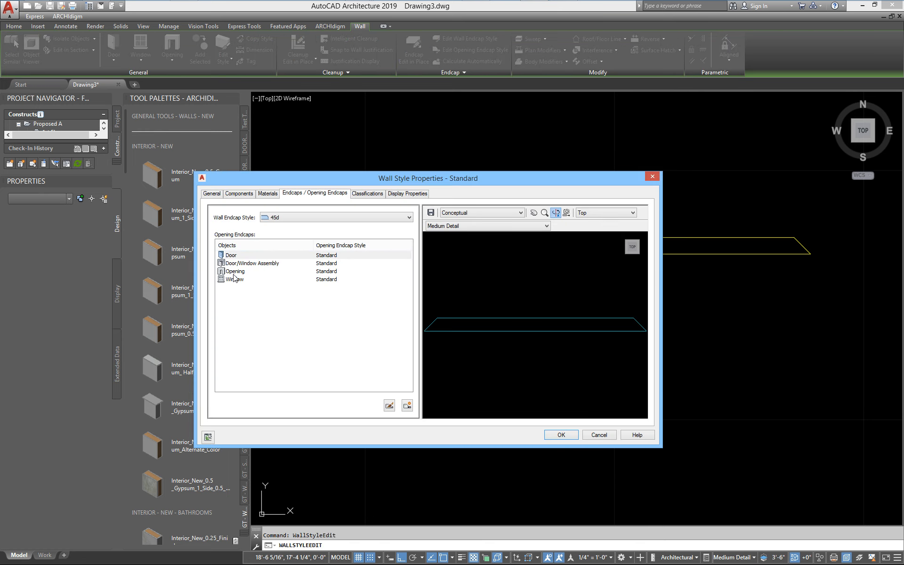
{"action": "left_click", "coordinate": [264, 272]}
{"action": "left_click", "coordinate": [372, 271]}
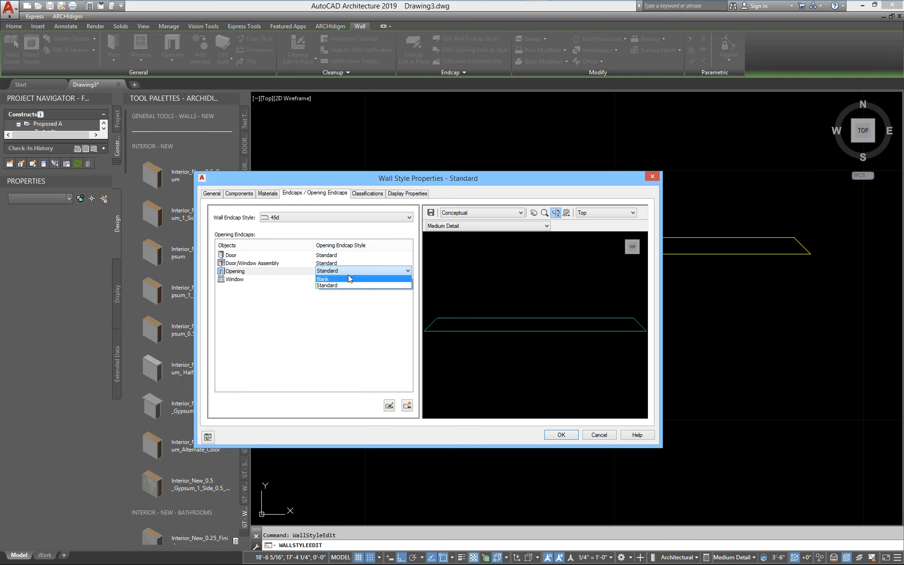
{"action": "left_click", "coordinate": [349, 278]}
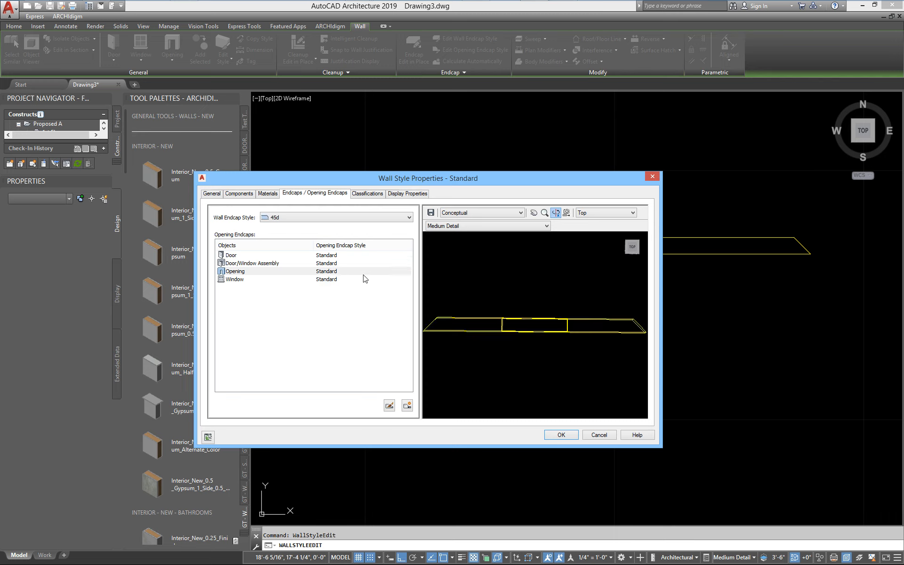
{"action": "left_click", "coordinate": [362, 274]}
{"action": "left_click", "coordinate": [329, 279]}
{"action": "left_click", "coordinate": [561, 435]}
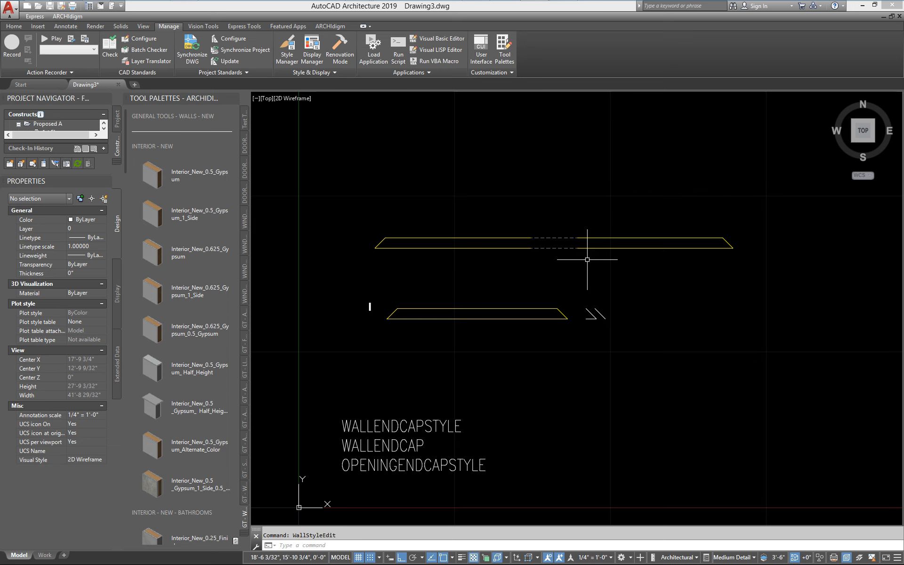
Step: Inspect the walls and opening in 3D, and return to the plan view using the PLAN command
{"action": "mouse_move", "coordinate": [585, 256]}
{"action": "middle_mouse_down", "text": "shift"}
{"action": "mouse_move", "coordinate": [561, 258]}
{"action": "mouse_move", "coordinate": [576, 261]}
{"action": "middle_mouse_up", "text": "shift"}
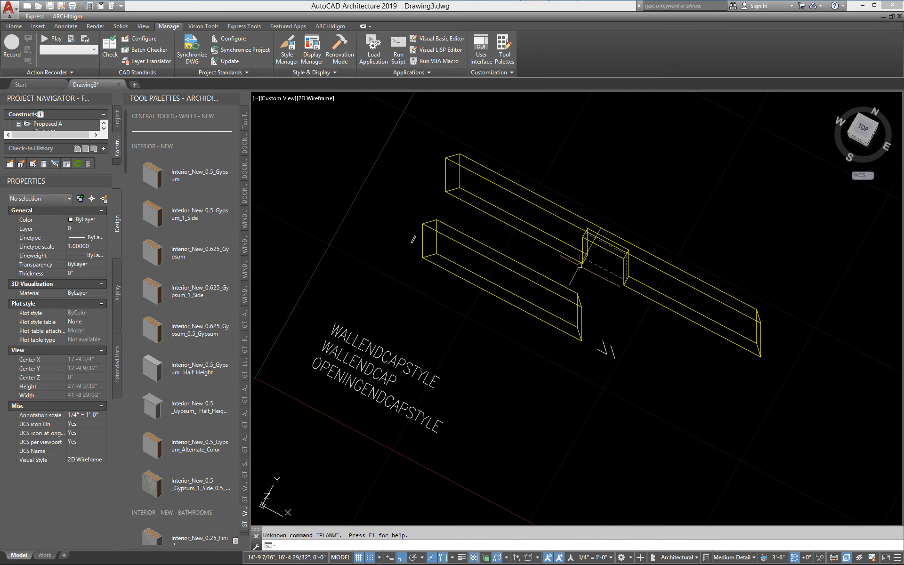
{"action": "key", "text": "Escape"}
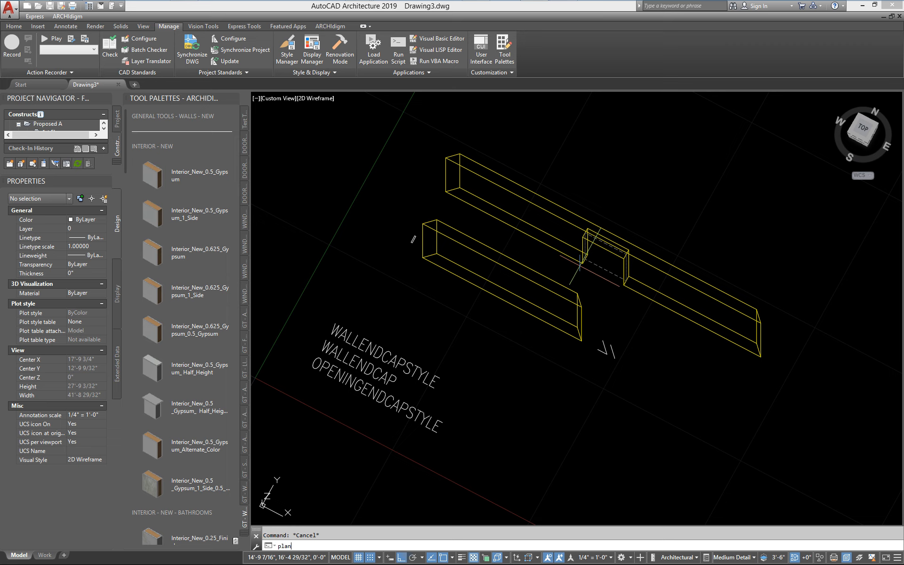
{"action": "type", "text": "plan"}
{"action": "key", "text": "Return"}
{"action": "key", "text": "Return"}
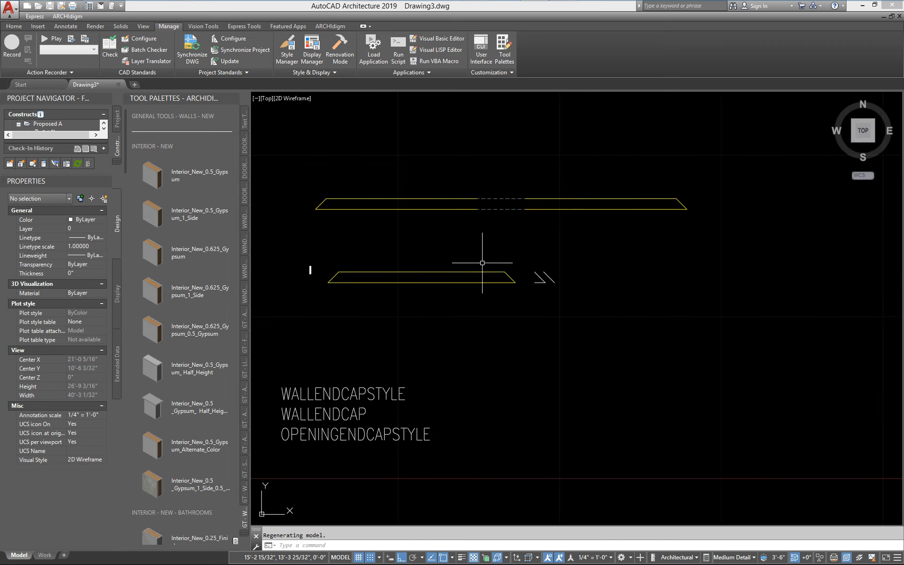
{"action": "middle_click_drag", "start_coordinate": [482, 263], "coordinate": [472, 184]}
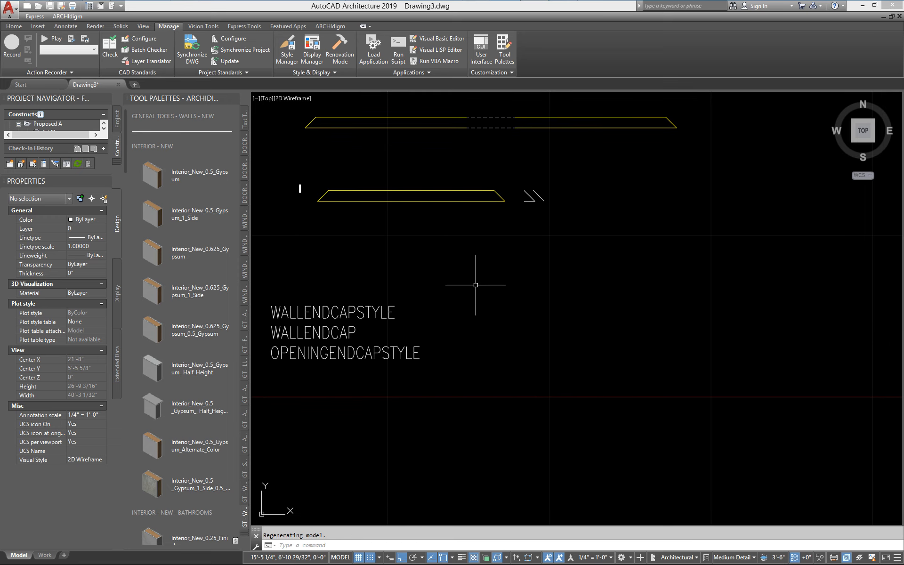
{"action": "middle_click_drag", "start_coordinate": [462, 306], "coordinate": [423, 284]}
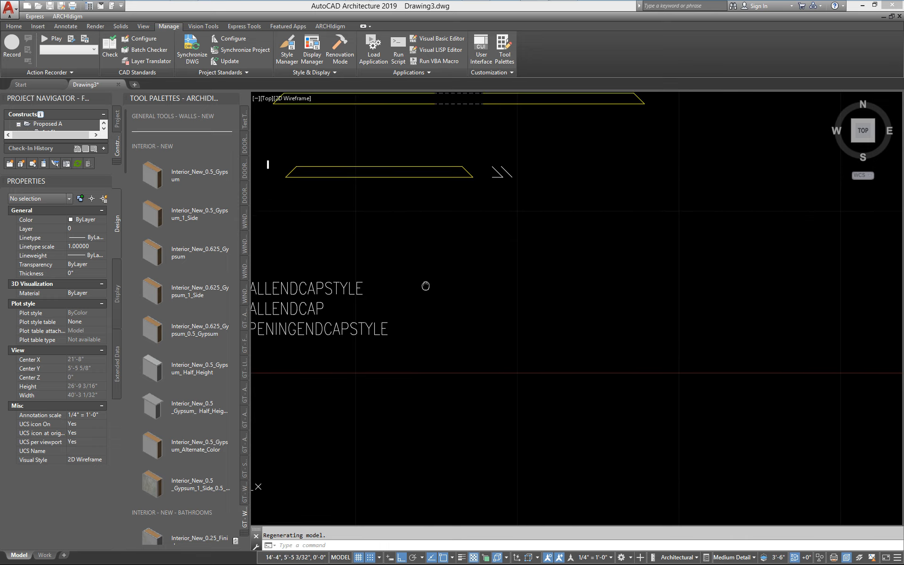
{"action": "middle_click_drag", "start_coordinate": [549, 288], "coordinate": [544, 303]}
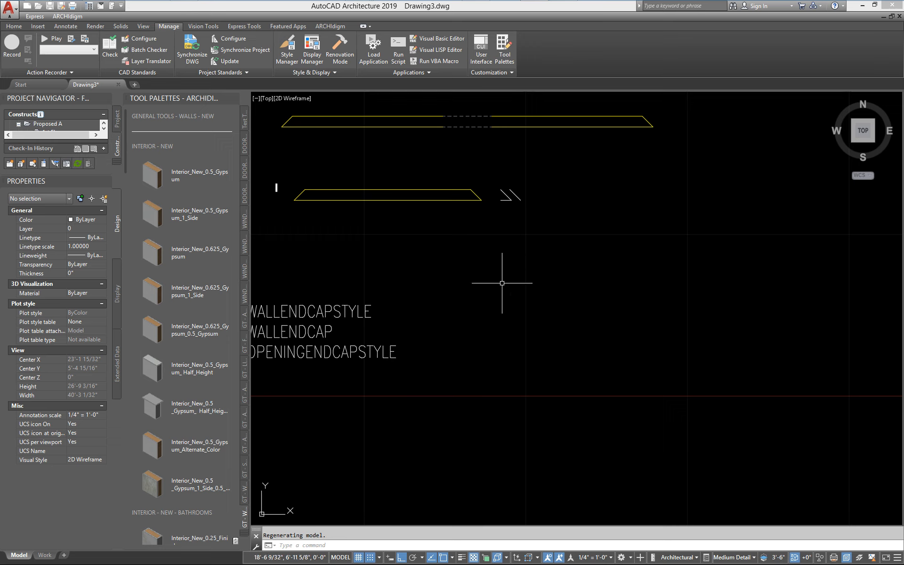
{"action": "key", "text": "Escape"}
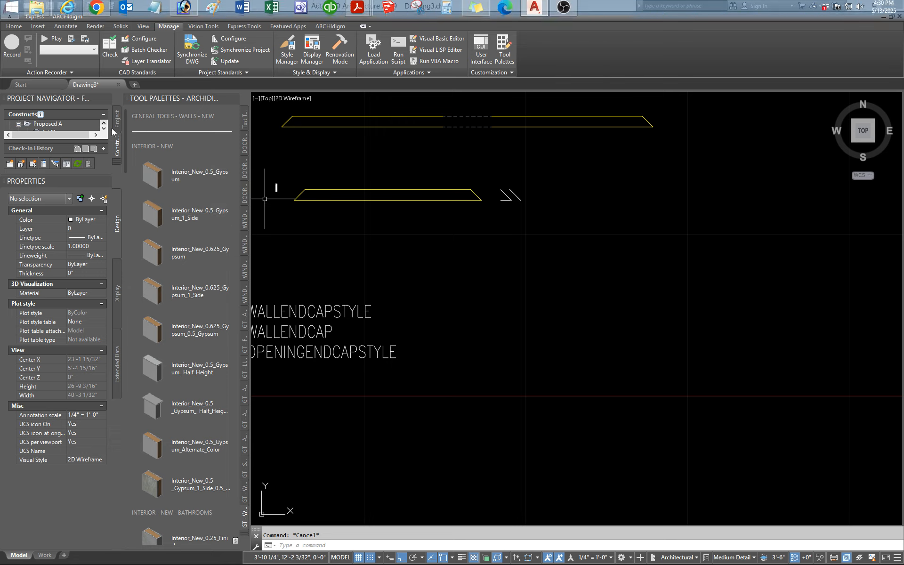
Step: Browse the Walls category of the General Tools 25.1 eParts catalog in the Content Browser, and close it
{"action": "key", "text": "ctrl+4"}
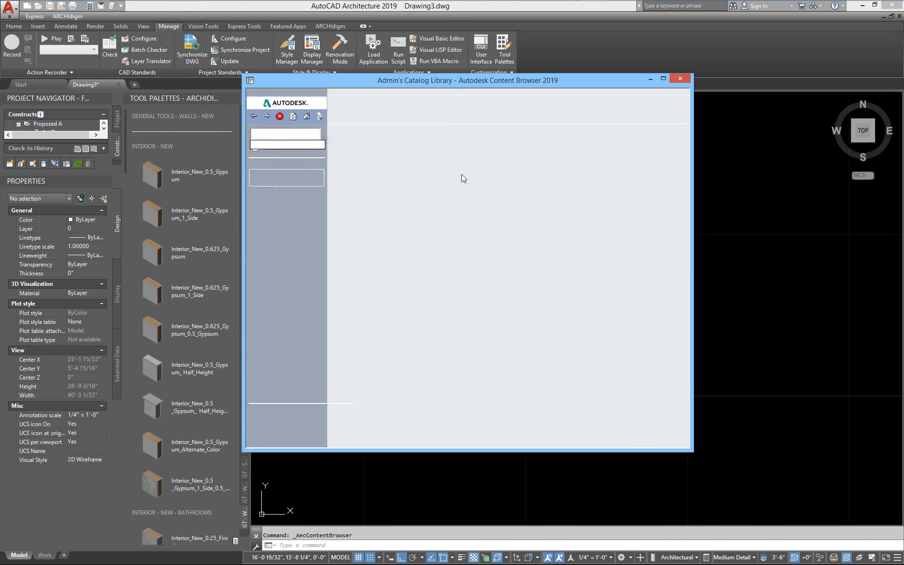
{"action": "left_click", "coordinate": [463, 390]}
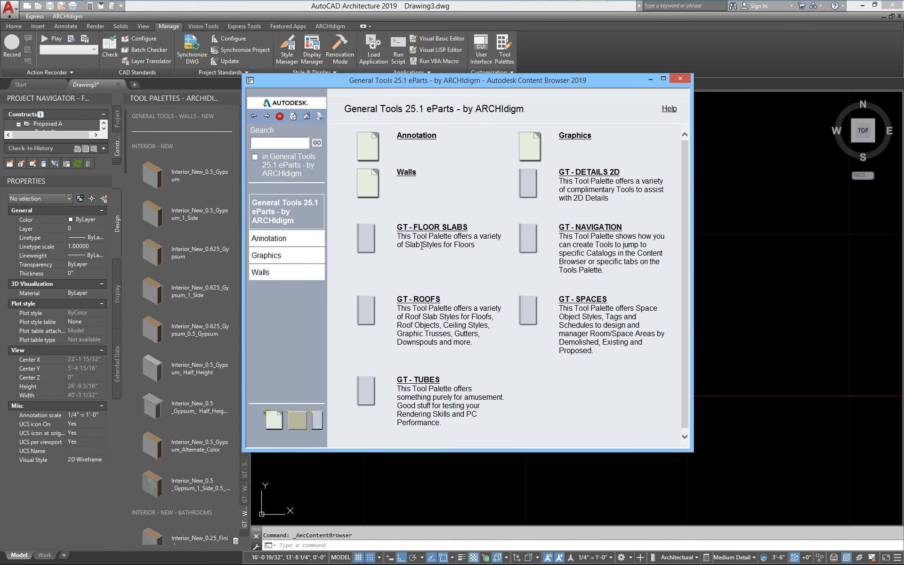
{"action": "left_click", "coordinate": [408, 173]}
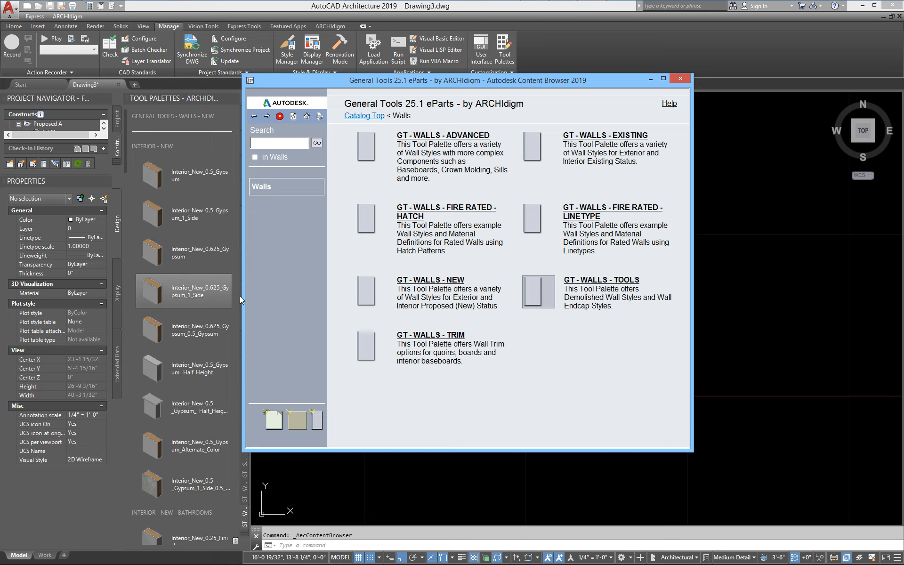
{"action": "left_click", "coordinate": [678, 79]}
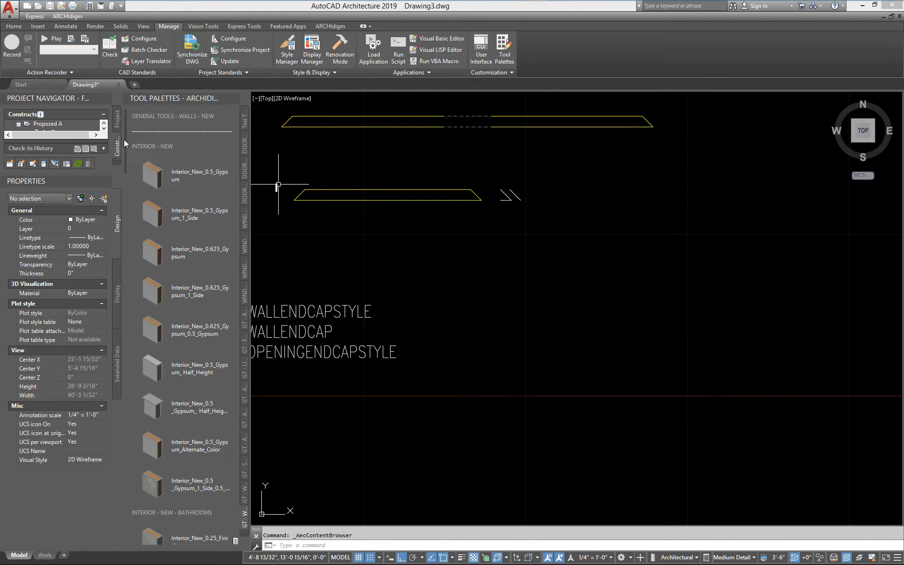
Step: Draw a horizontal Interior_New_0.5_Gypsum wall about 8'-1 13/16" long in the empty area beside the command-name text
{"action": "left_click_drag", "start_coordinate": [124, 139], "coordinate": [173, 91]}
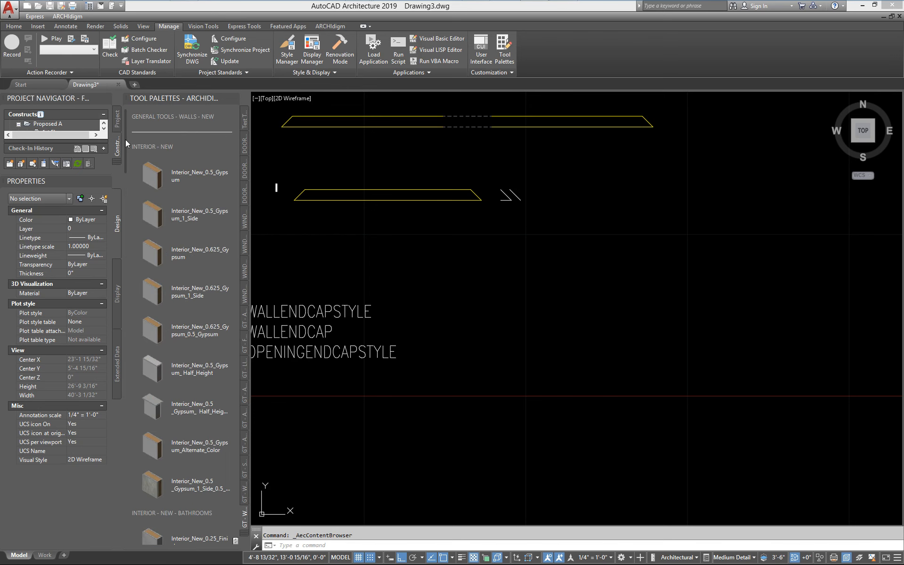
{"action": "left_click", "coordinate": [158, 182]}
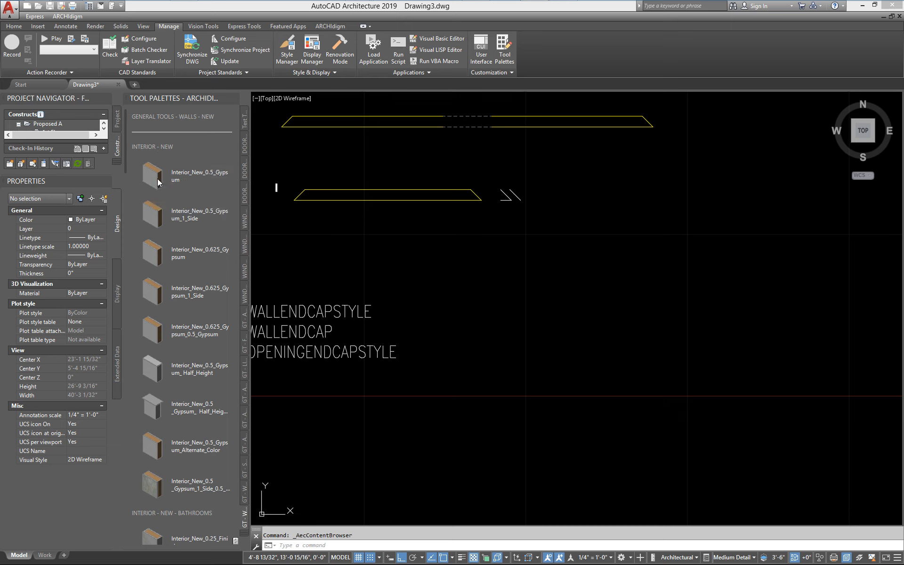
{"action": "left_click", "coordinate": [534, 363]}
{"action": "left_click", "coordinate": [665, 344]}
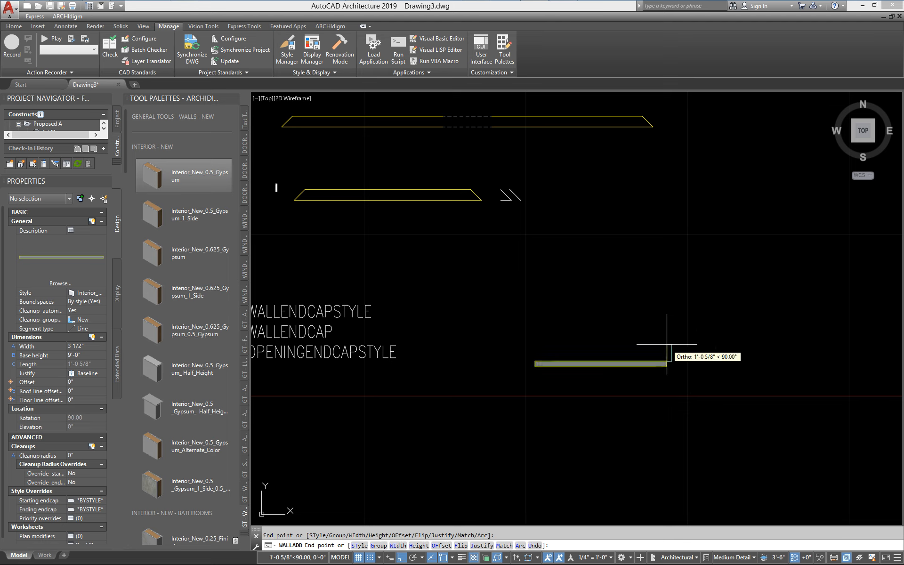
{"action": "key", "text": "Return"}
Step: Examine in plan how the gypsum and stud layers terminate at the new wall's ends
{"action": "scroll", "coordinate": [615, 376], "scroll_direction": "up", "scroll_amount": 4}
{"action": "middle_click_drag", "start_coordinate": [615, 376], "coordinate": [566, 362]}
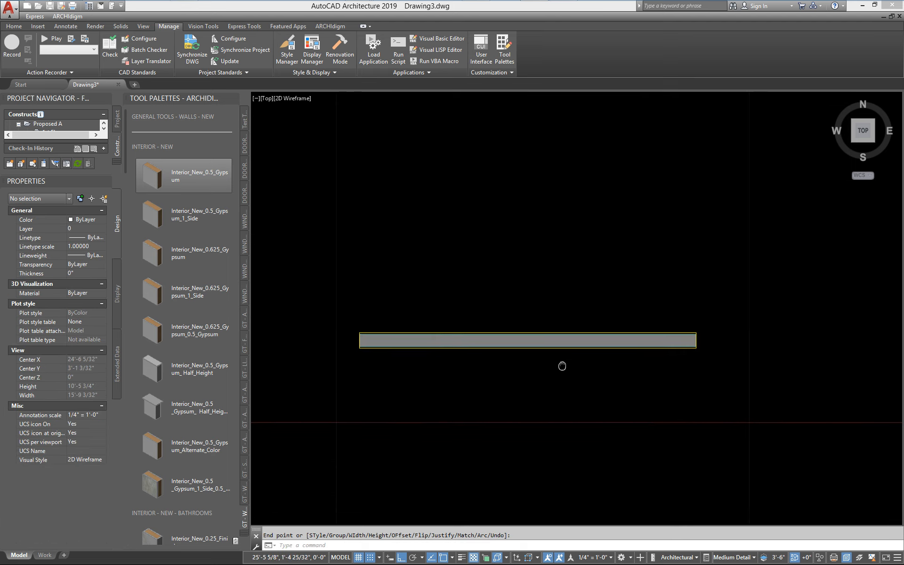
{"action": "scroll", "coordinate": [673, 346], "scroll_direction": "up", "scroll_amount": 6}
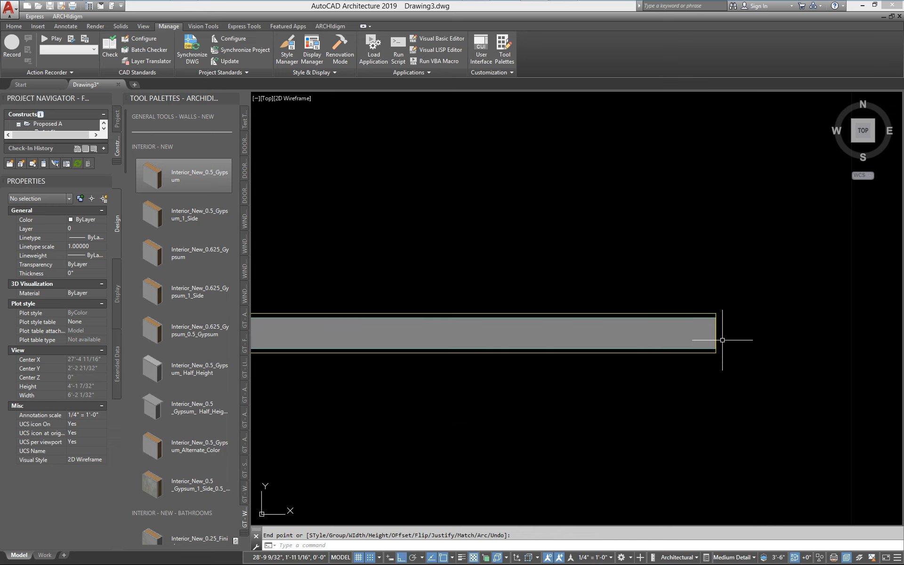
{"action": "scroll", "coordinate": [674, 365], "scroll_direction": "down", "scroll_amount": 3}
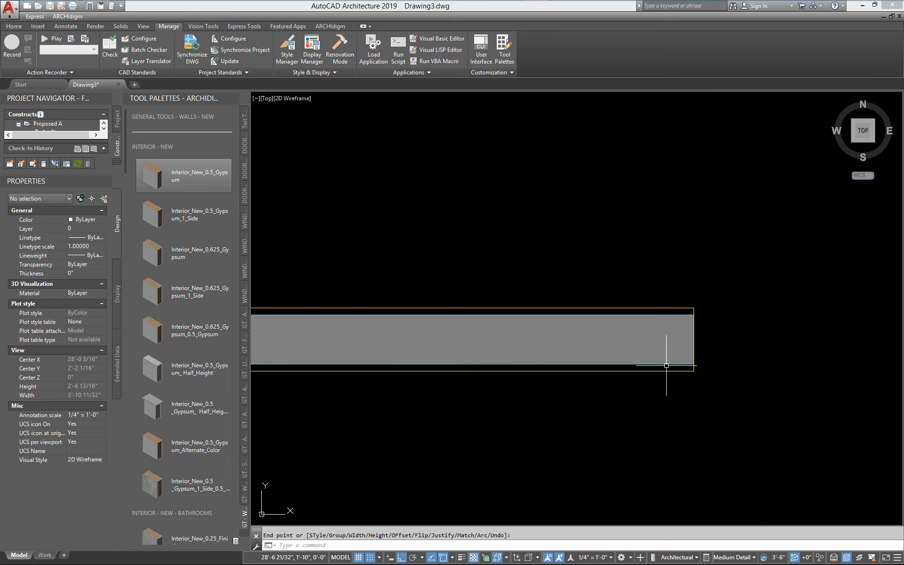
{"action": "scroll", "coordinate": [659, 313], "scroll_direction": "down", "scroll_amount": 2}
{"action": "scroll", "coordinate": [587, 339], "scroll_direction": "down", "scroll_amount": 2}
{"action": "mouse_move", "coordinate": [520, 352]}
{"action": "middle_mouse_down"}
{"action": "mouse_move", "coordinate": [622, 354]}
{"action": "mouse_move", "coordinate": [616, 347]}
{"action": "middle_mouse_up"}
{"action": "scroll", "coordinate": [619, 356], "scroll_direction": "down", "scroll_amount": 2}
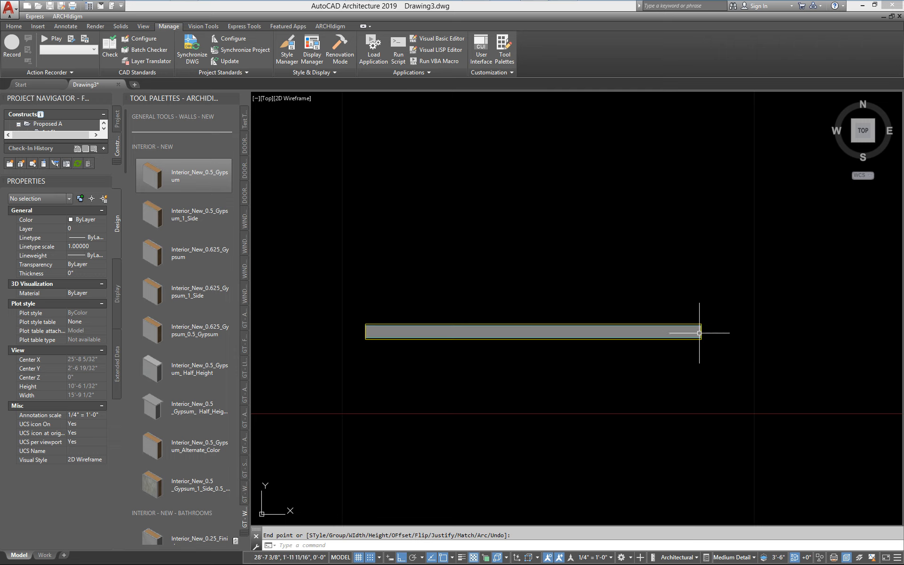
Step: Override the gypsum wall's ending endcap with 0.5_Gyp_3.5_Stud_0.5_Gyp and inspect its right end
{"action": "scroll", "coordinate": [701, 334], "scroll_direction": "up", "scroll_amount": 2}
{"action": "left_click", "coordinate": [687, 309]}
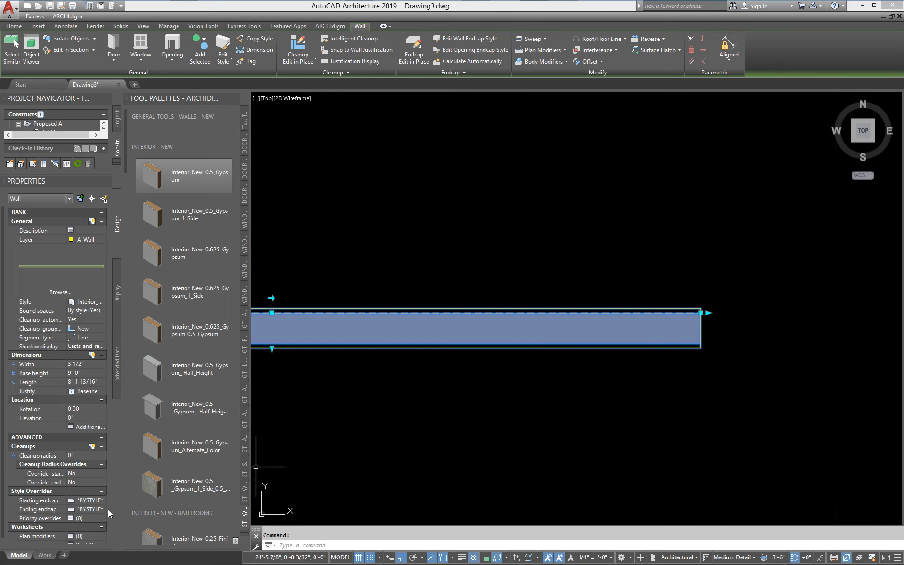
{"action": "left_click", "coordinate": [90, 509]}
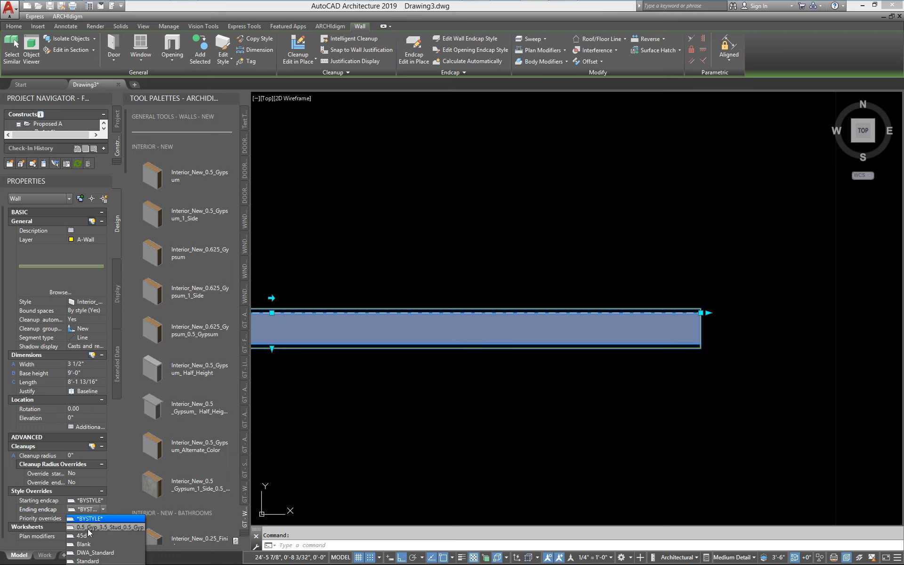
{"action": "left_click", "coordinate": [120, 527]}
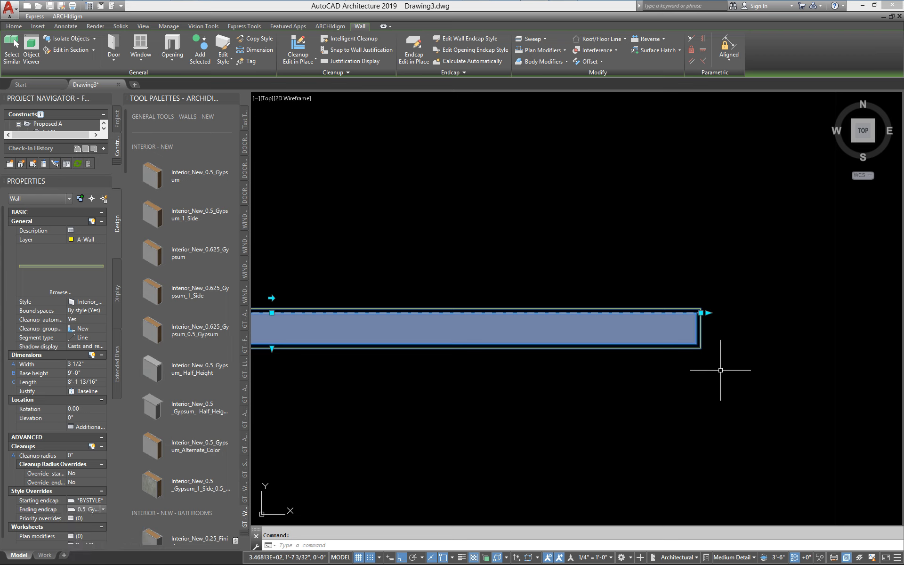
{"action": "key", "text": "Escape"}
{"action": "scroll", "coordinate": [696, 355], "scroll_direction": "up", "scroll_amount": 3}
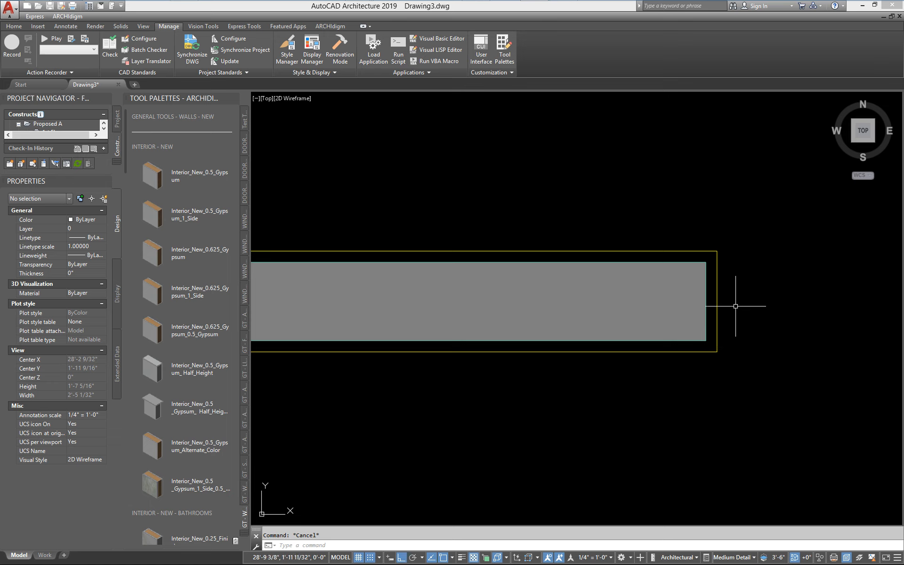
{"action": "scroll", "coordinate": [697, 358], "scroll_direction": "down", "scroll_amount": 4}
{"action": "middle_click_drag", "start_coordinate": [649, 395], "coordinate": [710, 383]}
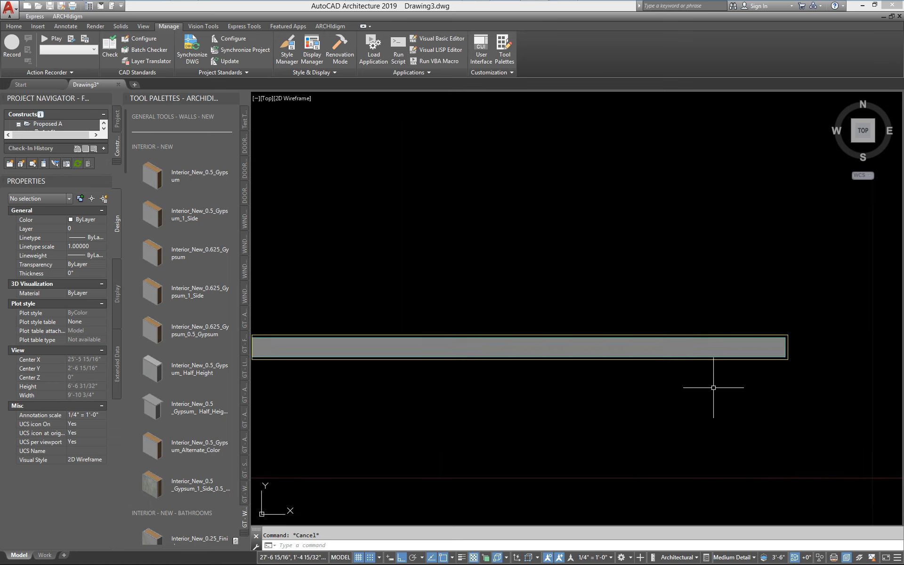
{"action": "scroll", "coordinate": [584, 387], "scroll_direction": "down", "scroll_amount": 1}
{"action": "scroll", "coordinate": [583, 387], "scroll_direction": "up", "scroll_amount": 2}
{"action": "scroll", "coordinate": [585, 372], "scroll_direction": "down", "scroll_amount": 2}
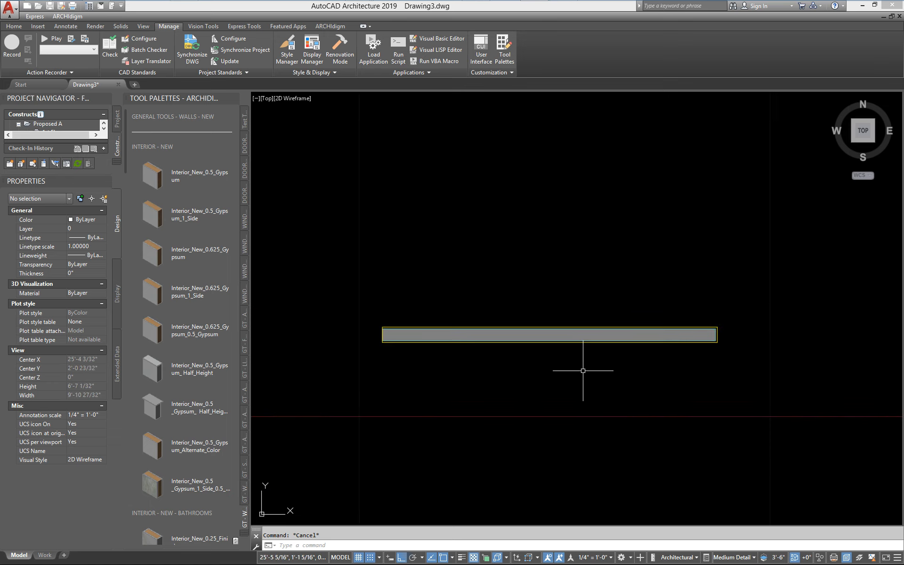
Step: Edit the Interior_New_0.5_Gypsum wall style to use 0.5_Gyp_3.5_Stud_0.5_Gyp as its wall endcap style
{"action": "left_click", "coordinate": [562, 325]}
{"action": "right_click", "coordinate": [562, 329]}
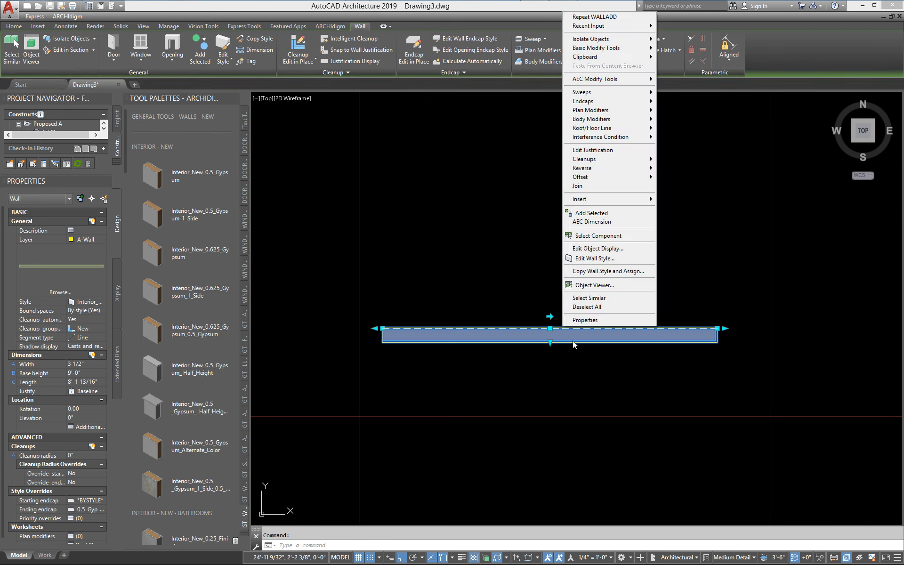
{"action": "left_click", "coordinate": [590, 259]}
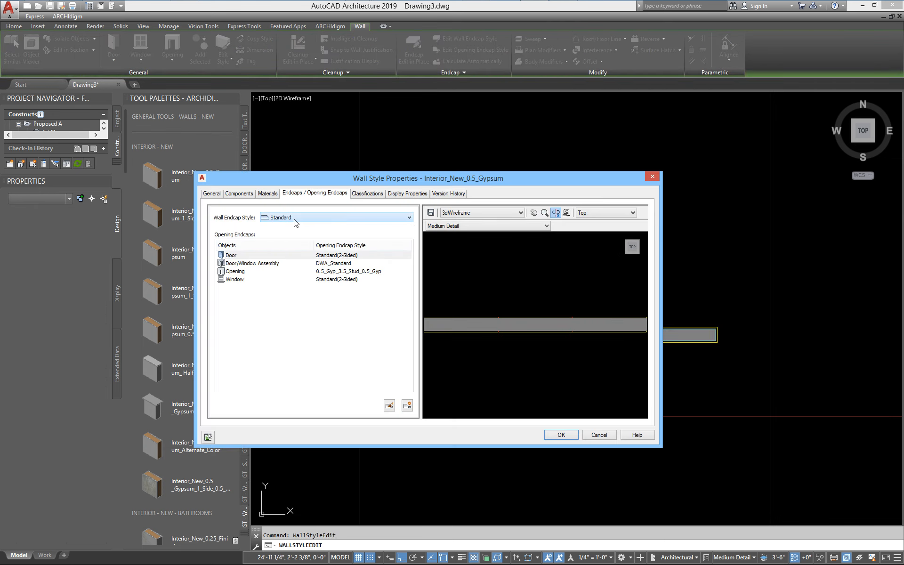
{"action": "left_click", "coordinate": [294, 217]}
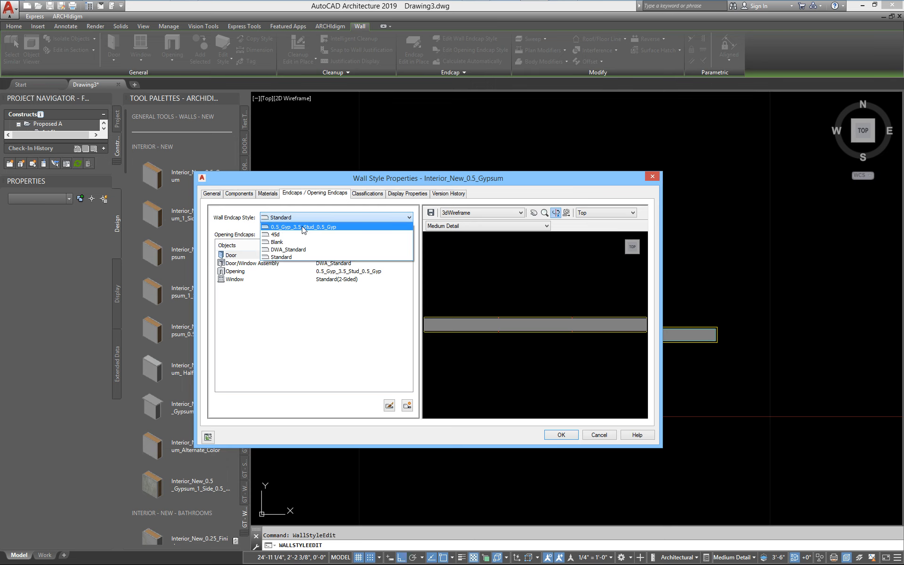
{"action": "left_click", "coordinate": [306, 227]}
{"action": "left_click", "coordinate": [560, 435]}
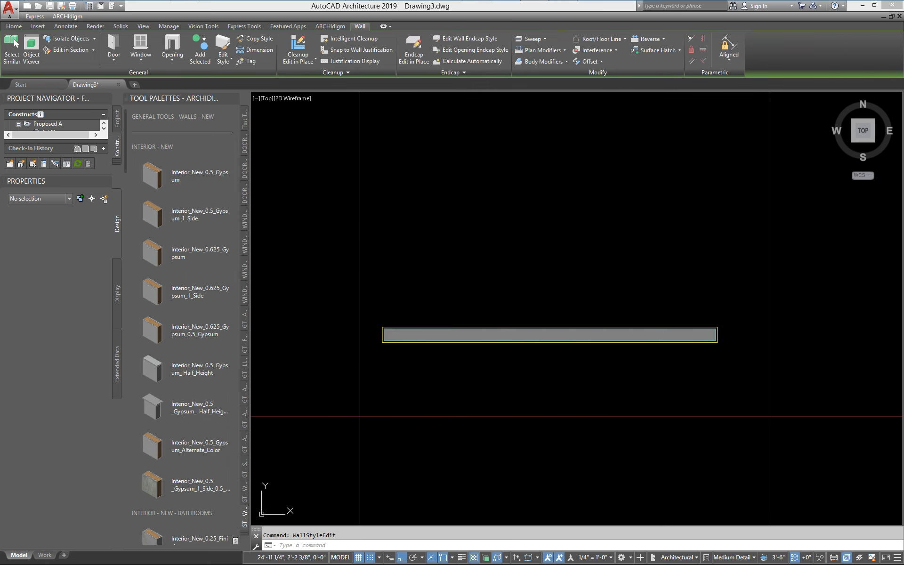
Step: Add a short vertical wall of the same gypsum style above the horizontal wall using Add Selected
{"action": "left_click", "coordinate": [474, 329]}
{"action": "right_click", "coordinate": [447, 270]}
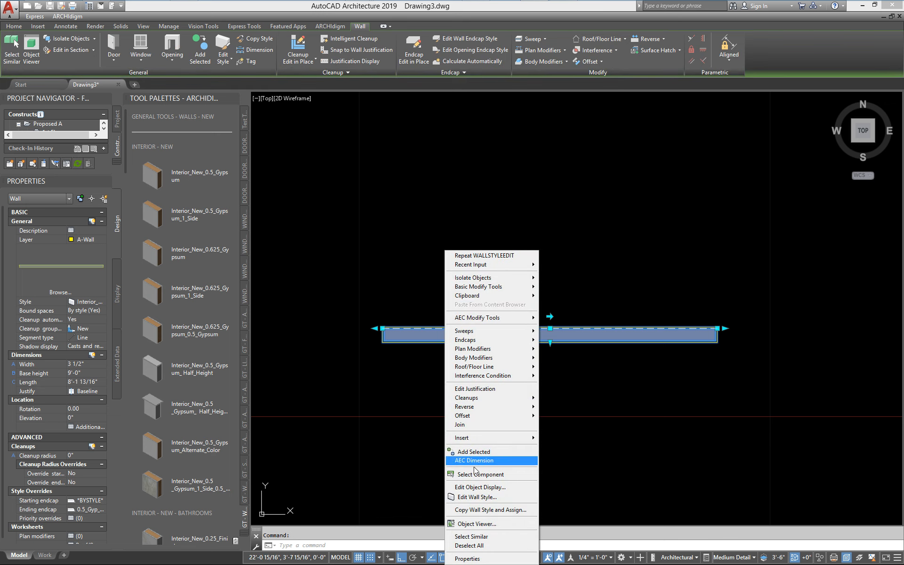
{"action": "left_click", "coordinate": [471, 452]}
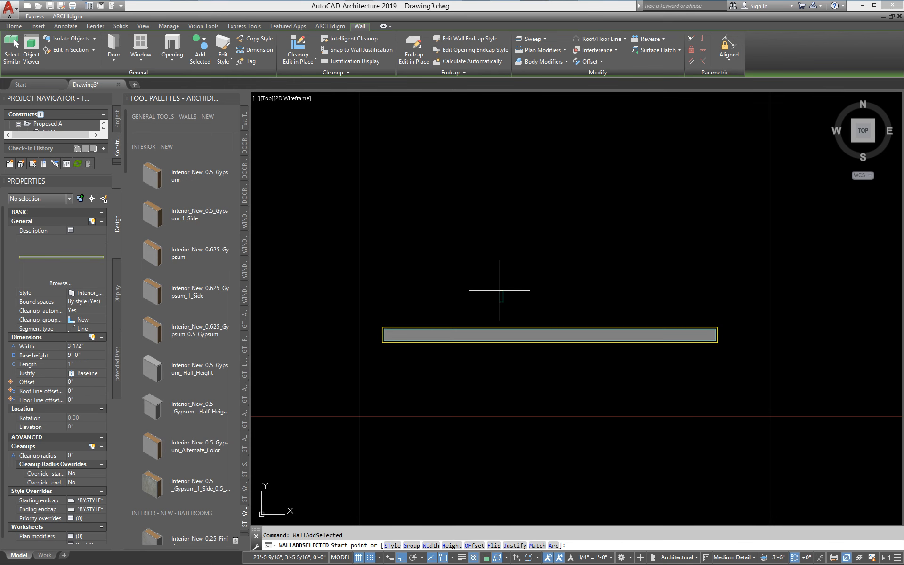
{"action": "left_click", "coordinate": [497, 302]}
{"action": "scroll", "coordinate": [505, 313], "scroll_direction": "up", "scroll_amount": 5}
{"action": "scroll", "coordinate": [505, 313], "scroll_direction": "down", "scroll_amount": 5}
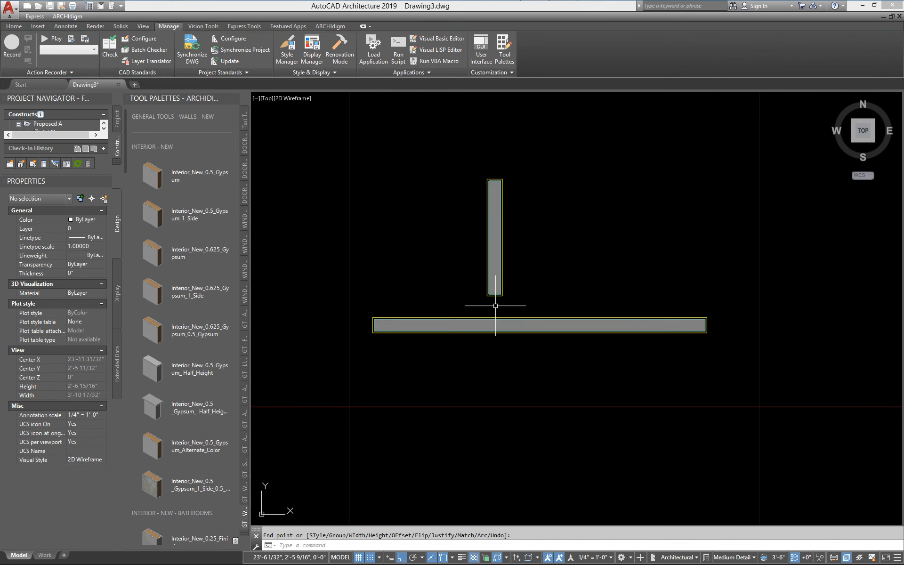
{"action": "key", "text": "Return"}
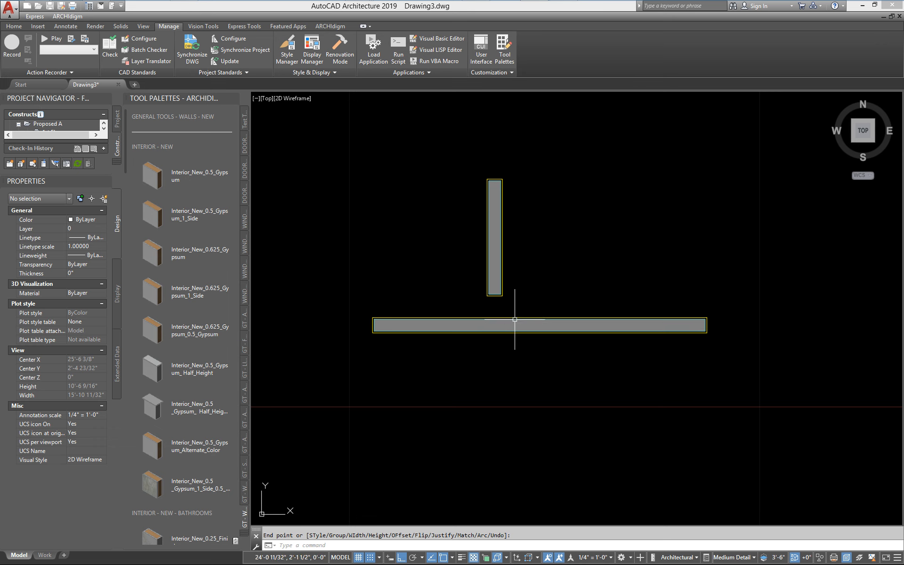
Step: Set the Interior_New_0.5_Gypsum wall style's wall endcap style to Standard
{"action": "left_click", "coordinate": [516, 324]}
{"action": "right_click", "coordinate": [516, 325]}
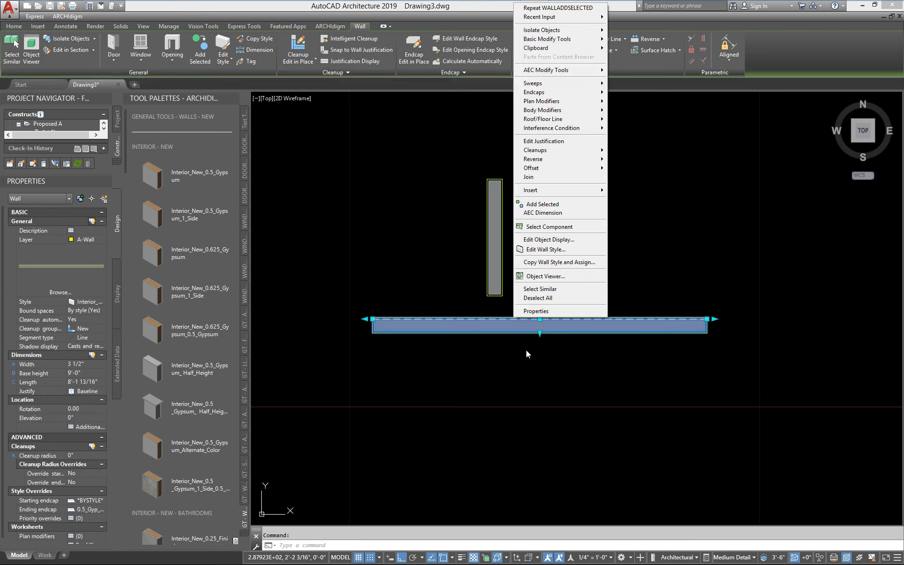
{"action": "left_click", "coordinate": [544, 250]}
{"action": "left_click", "coordinate": [300, 219]}
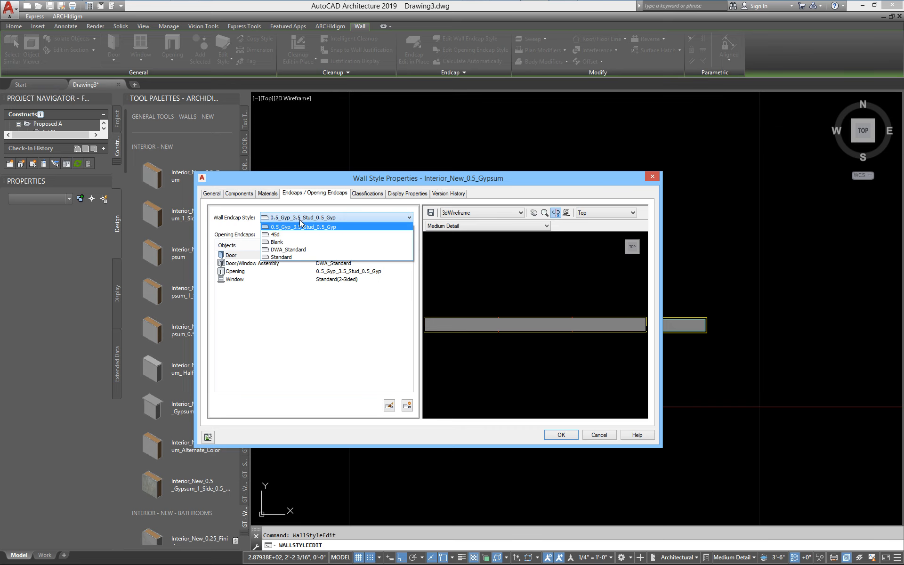
{"action": "left_click", "coordinate": [290, 257]}
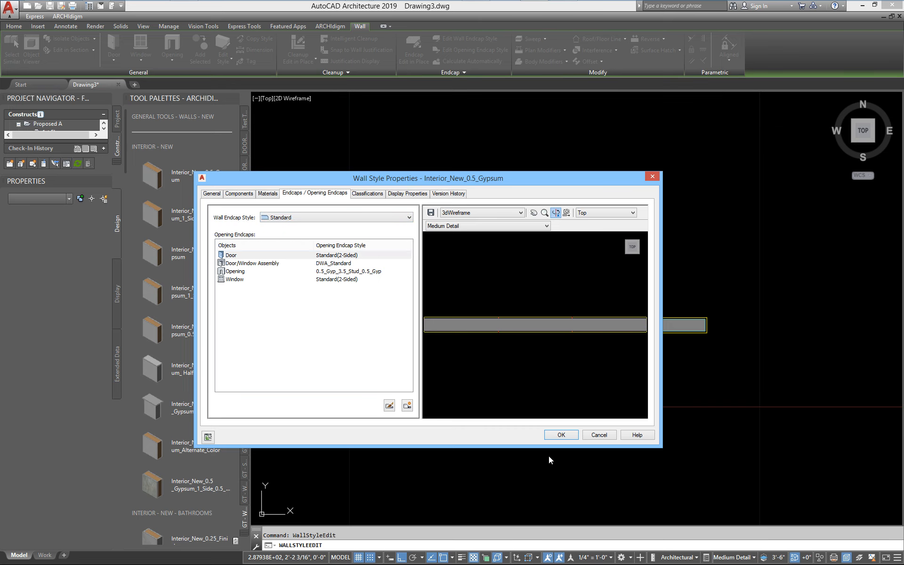
{"action": "left_click", "coordinate": [560, 434]}
{"action": "key", "text": "Escape"}
Step: Delete the short vertical gypsum wall and bring the horizontal wall's right end into close view
{"action": "scroll", "coordinate": [649, 336], "scroll_direction": "up", "scroll_amount": 4}
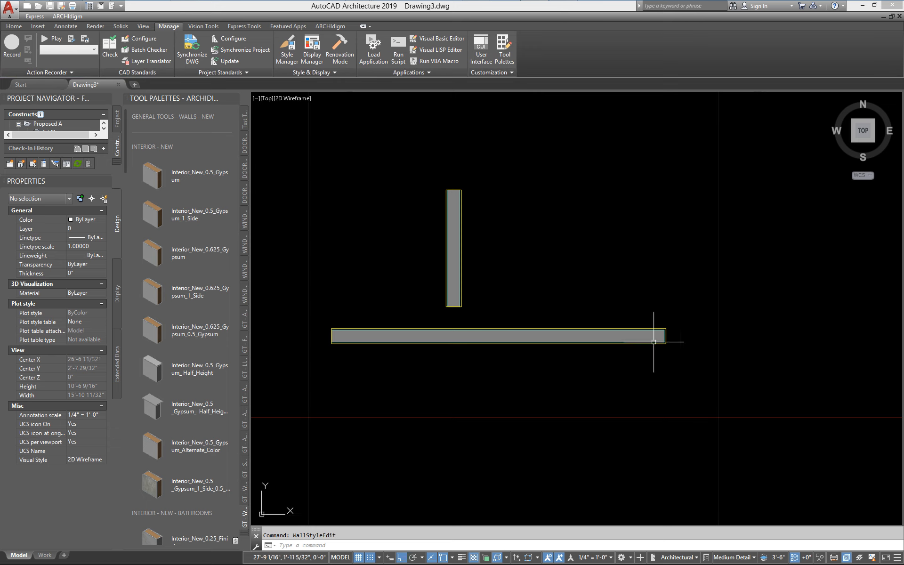
{"action": "scroll", "coordinate": [619, 336], "scroll_direction": "down", "scroll_amount": 2}
{"action": "left_click_drag", "start_coordinate": [400, 280], "coordinate": [297, 252]}
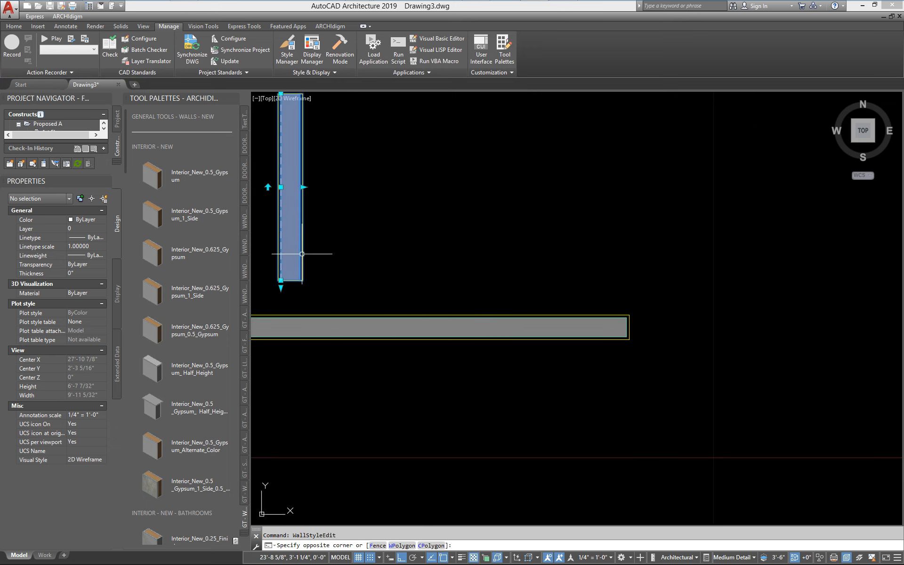
{"action": "key", "text": "Delete"}
{"action": "scroll", "coordinate": [571, 323], "scroll_direction": "up", "scroll_amount": 5}
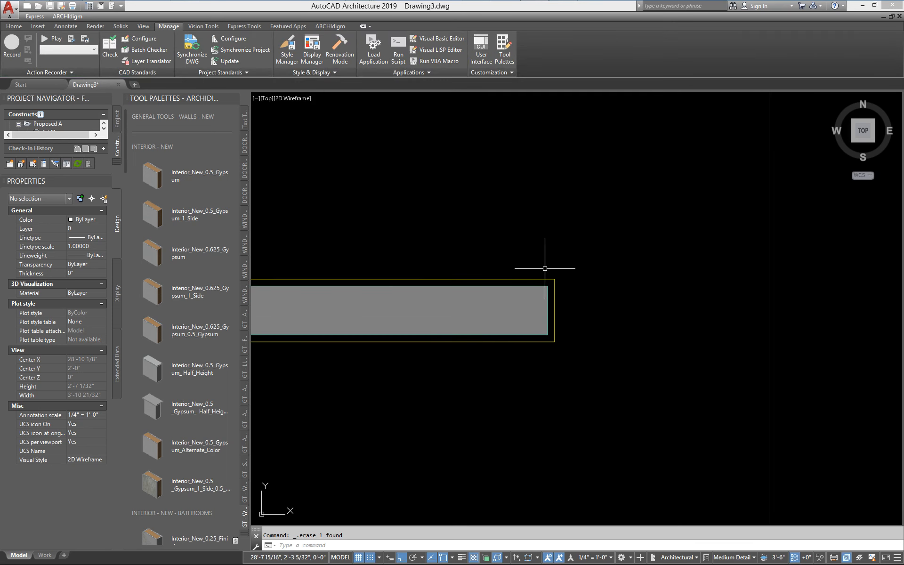
{"action": "mouse_move", "coordinate": [556, 296]}
{"action": "middle_mouse_down"}
{"action": "mouse_move", "coordinate": [520, 299]}
{"action": "mouse_move", "coordinate": [485, 251]}
{"action": "mouse_move", "coordinate": [524, 320]}
{"action": "middle_mouse_up"}
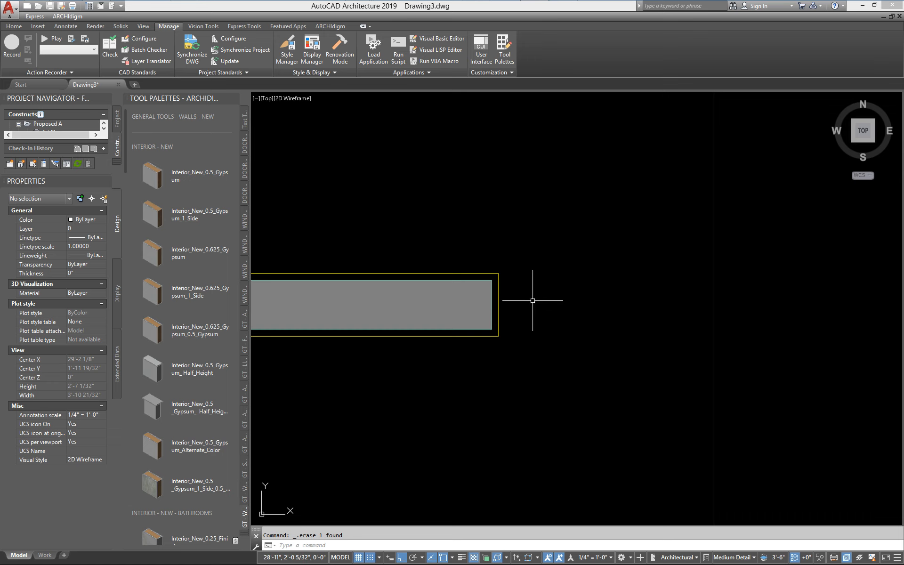
{"action": "scroll", "coordinate": [532, 300], "scroll_direction": "down", "scroll_amount": 2}
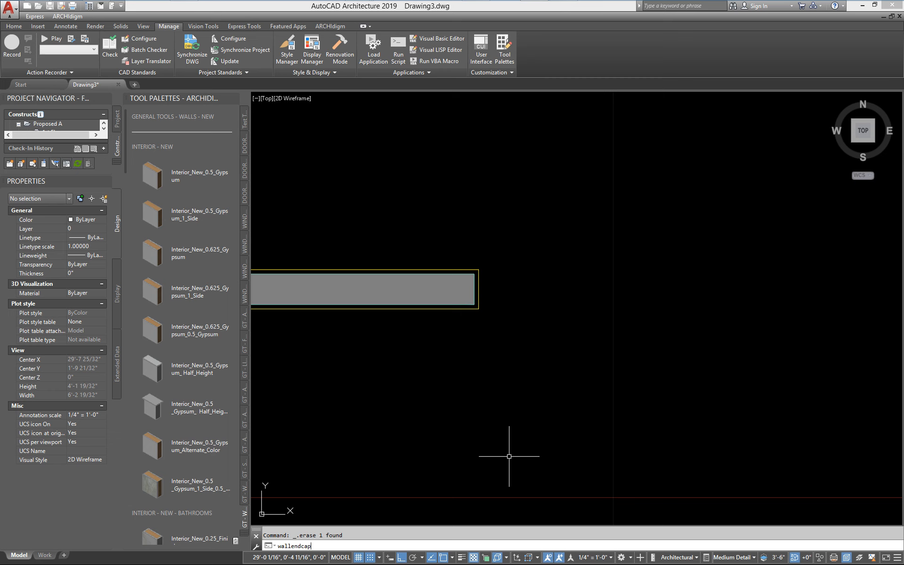
{"action": "key", "text": "Return"}
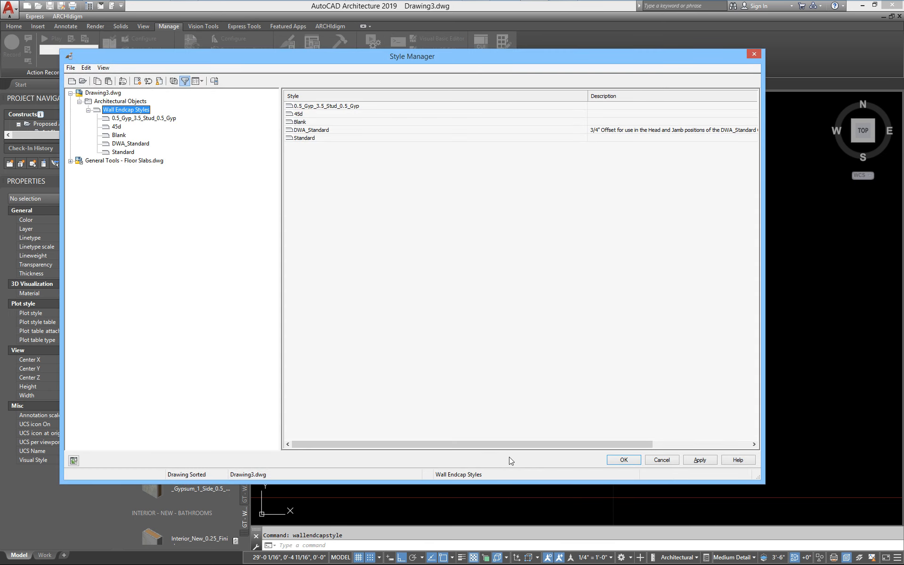
{"action": "key", "text": "Escape"}
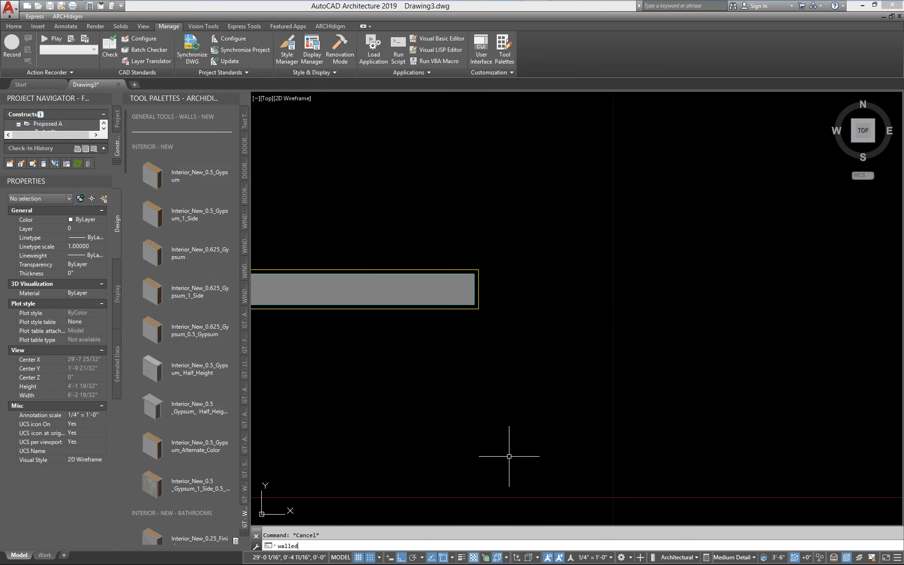
Step: Extract the 0.5_Gyp_3.5_Stud_0.5_Gyp wall endcap style as polylines beside the horizontal wall's right end
{"action": "type", "text": "wallendcap"}
{"action": "key", "text": "Return"}
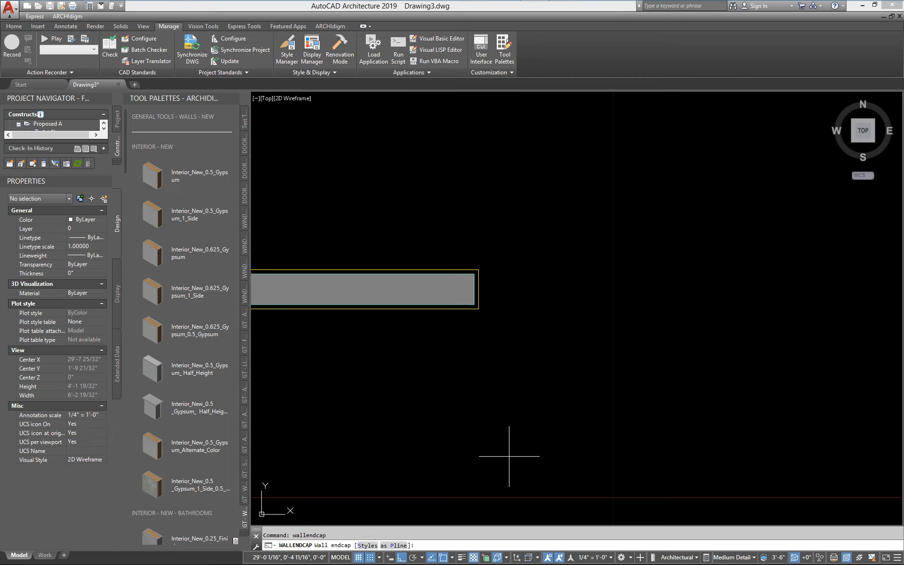
{"action": "key", "text": "Return"}
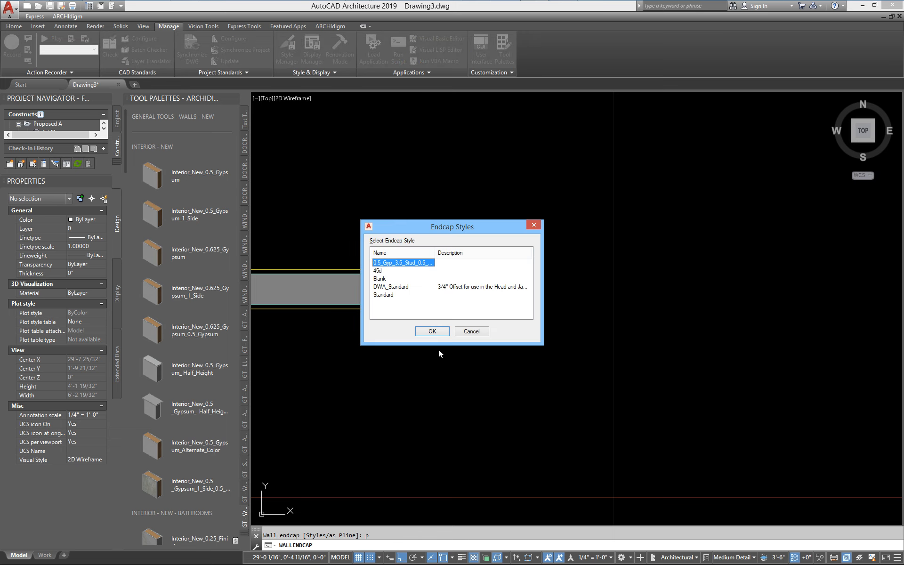
{"action": "left_click_drag", "start_coordinate": [437, 252], "coordinate": [416, 133]}
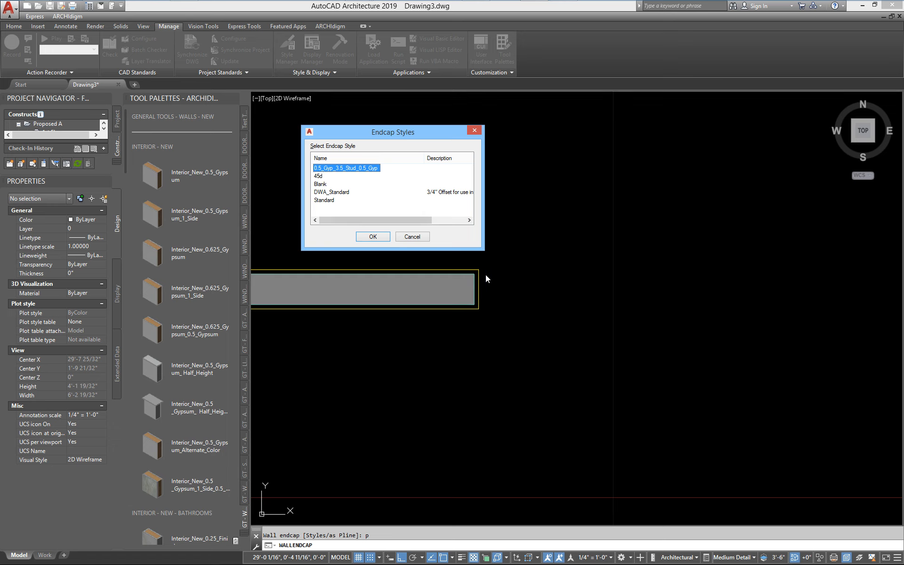
{"action": "left_click", "coordinate": [372, 237]}
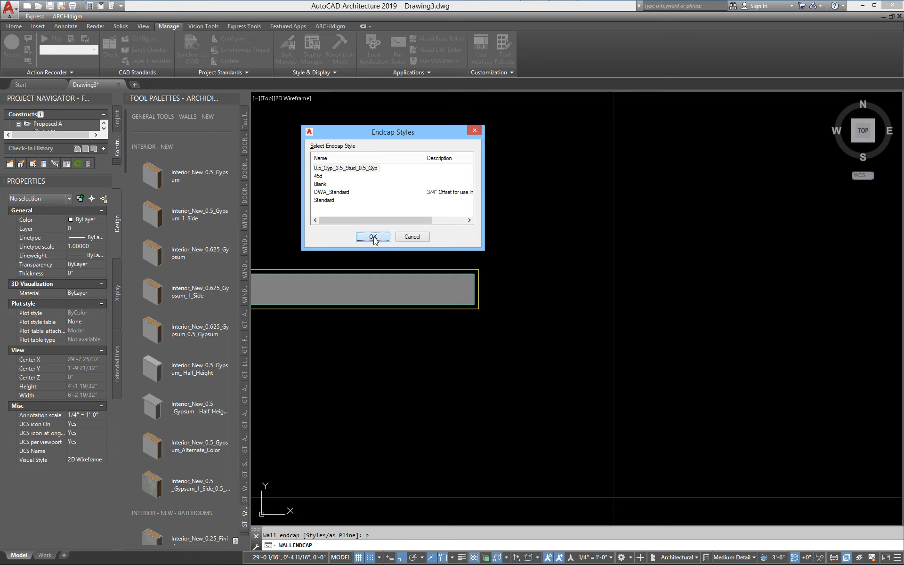
{"action": "left_click", "coordinate": [548, 287]}
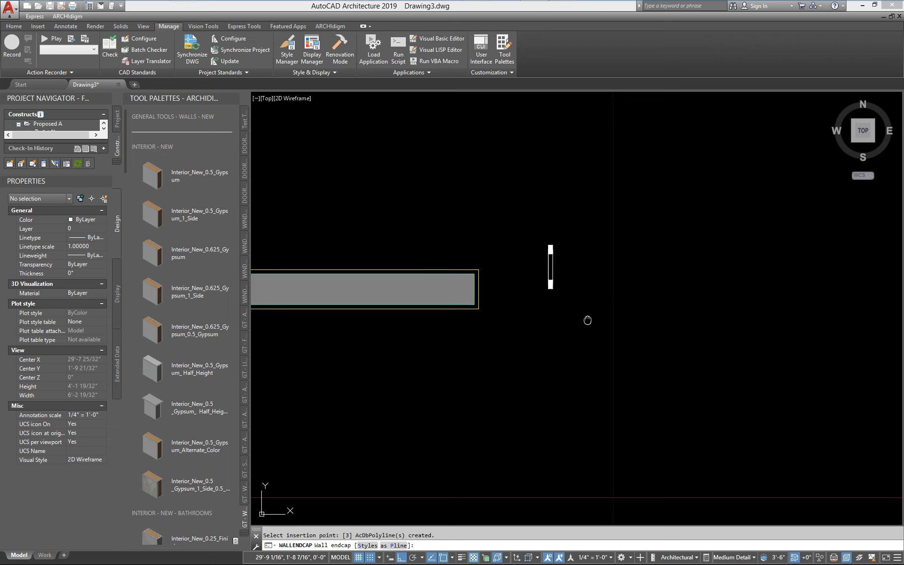
{"action": "middle_click_drag", "start_coordinate": [587, 320], "coordinate": [596, 320]}
{"action": "key", "text": "Escape"}
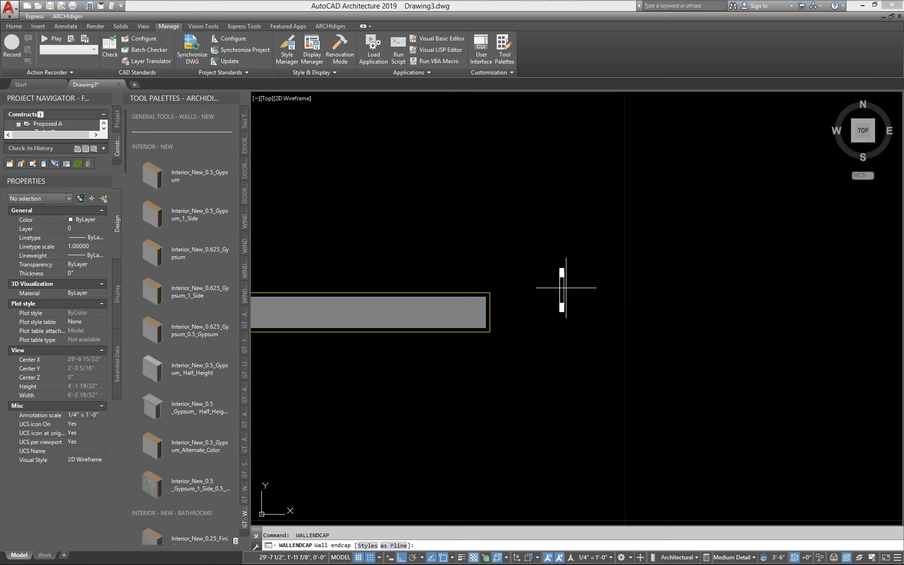
Step: Move the extracted endcap's outer wraparound polyline to the right, clear of the other pieces
{"action": "scroll", "coordinate": [565, 289], "scroll_direction": "up", "scroll_amount": 2}
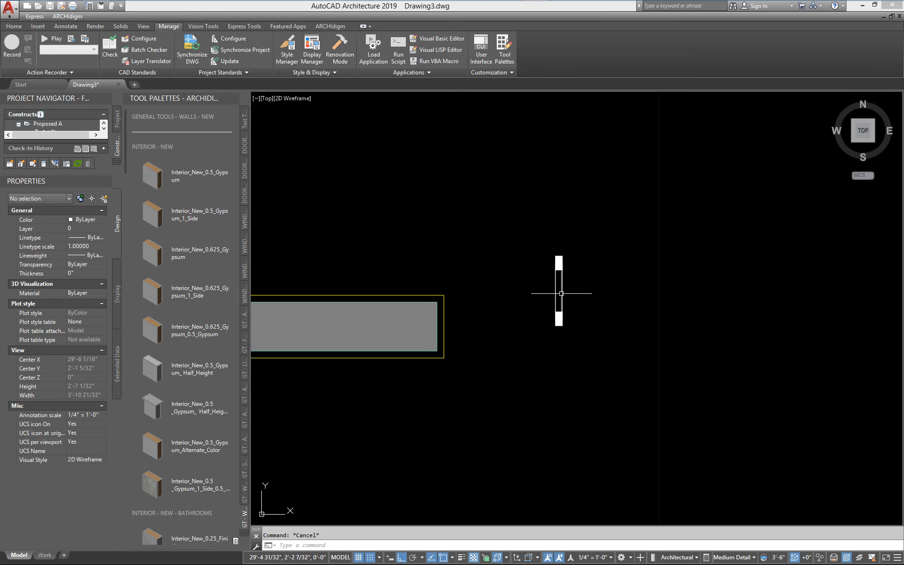
{"action": "type", "text": "m"}
{"action": "key", "text": "Return"}
{"action": "left_click", "coordinate": [561, 293]}
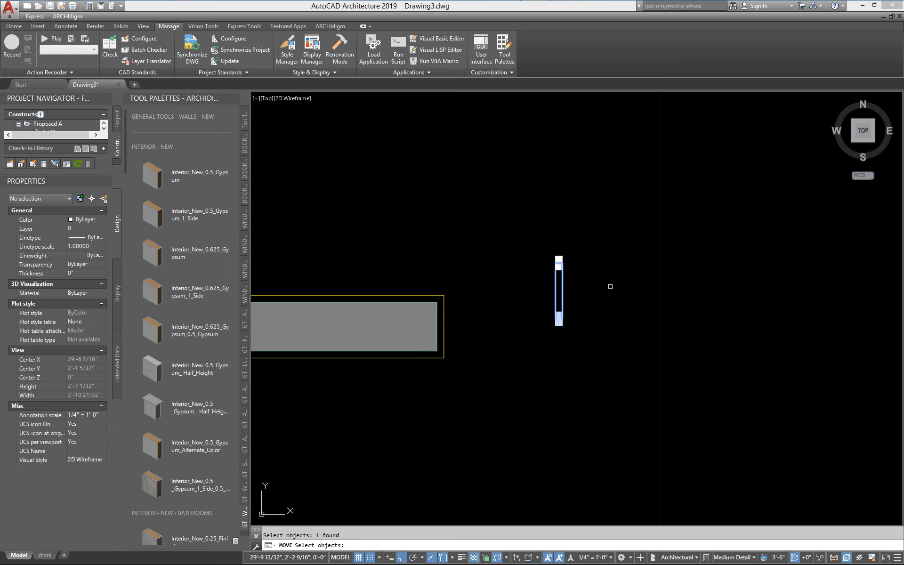
{"action": "key", "text": "Return"}
{"action": "left_click", "coordinate": [619, 273]}
{"action": "left_click", "coordinate": [705, 266]}
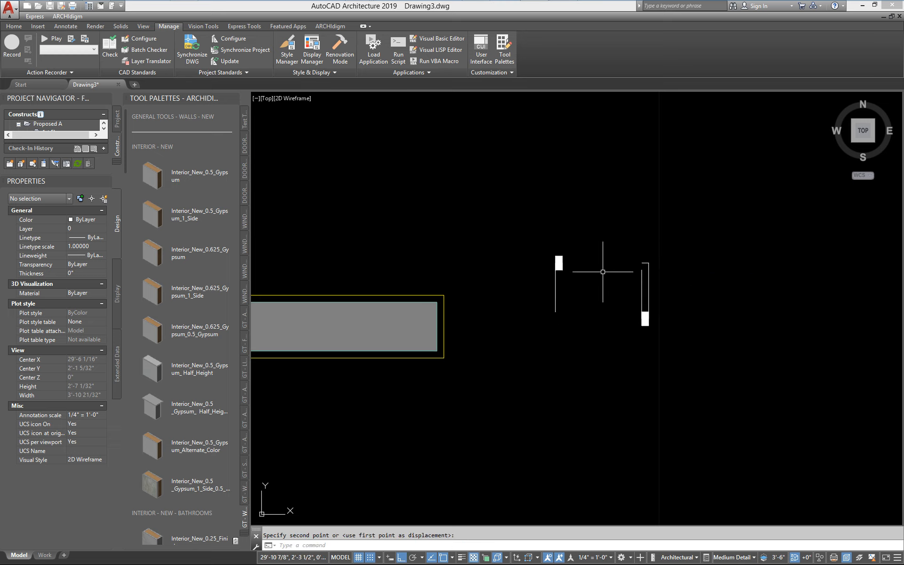
Step: Move the extracted endcap's small upper polyline and its vertical stud line to the right so all three pieces stand apart
{"action": "key", "text": "Return"}
{"action": "left_click", "coordinate": [562, 264]}
{"action": "key", "text": "Return"}
{"action": "left_click", "coordinate": [580, 235]}
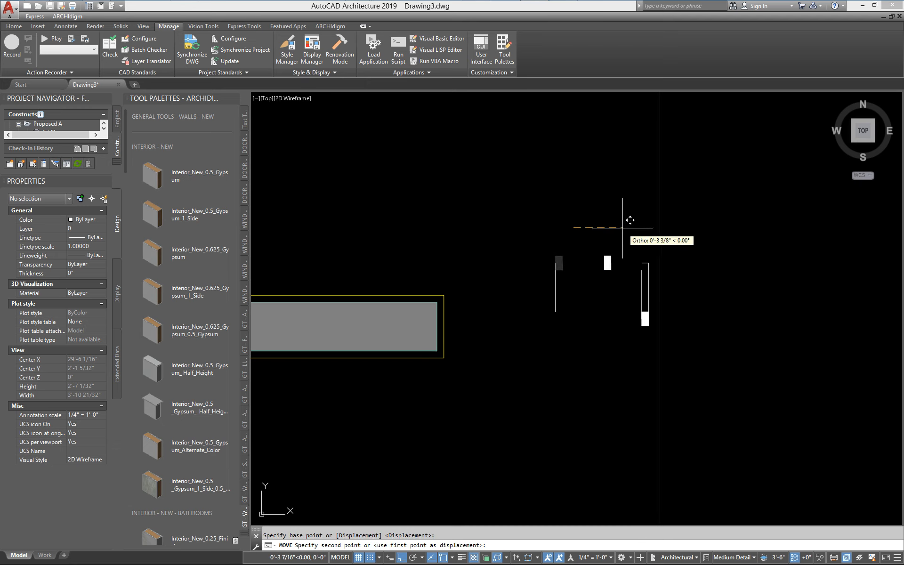
{"action": "left_click", "coordinate": [634, 218]}
{"action": "key", "text": "Return"}
{"action": "left_click", "coordinate": [555, 301]}
{"action": "key", "text": "Return"}
{"action": "left_click", "coordinate": [574, 332]}
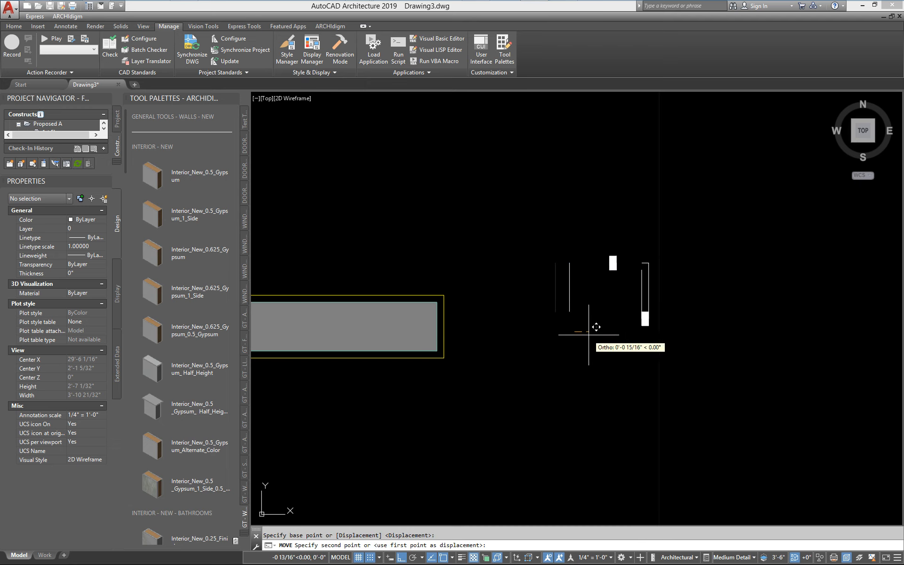
{"action": "left_click", "coordinate": [589, 339]}
Step: Review the Sheet Rock and Wall components of the horizontal wall's style, leaving the style unchanged
{"action": "middle_click_drag", "start_coordinate": [589, 343], "coordinate": [663, 296]}
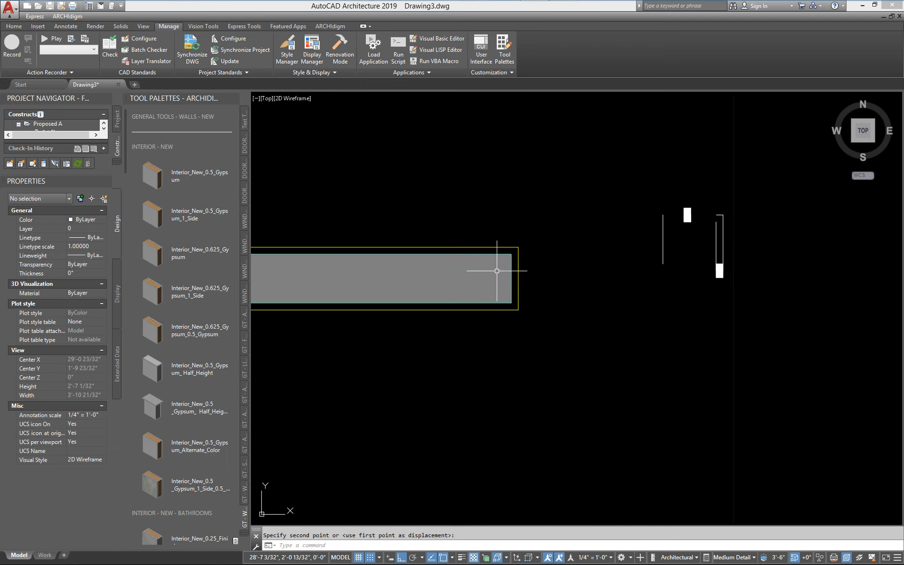
{"action": "left_click", "coordinate": [467, 247]}
{"action": "right_click", "coordinate": [468, 254]}
{"action": "left_click", "coordinate": [490, 493]}
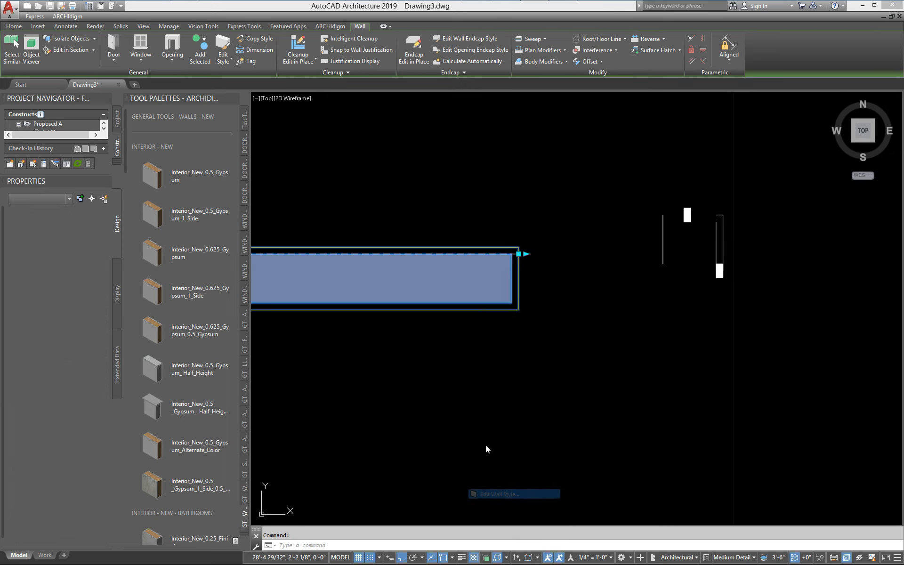
{"action": "left_click", "coordinate": [239, 193]}
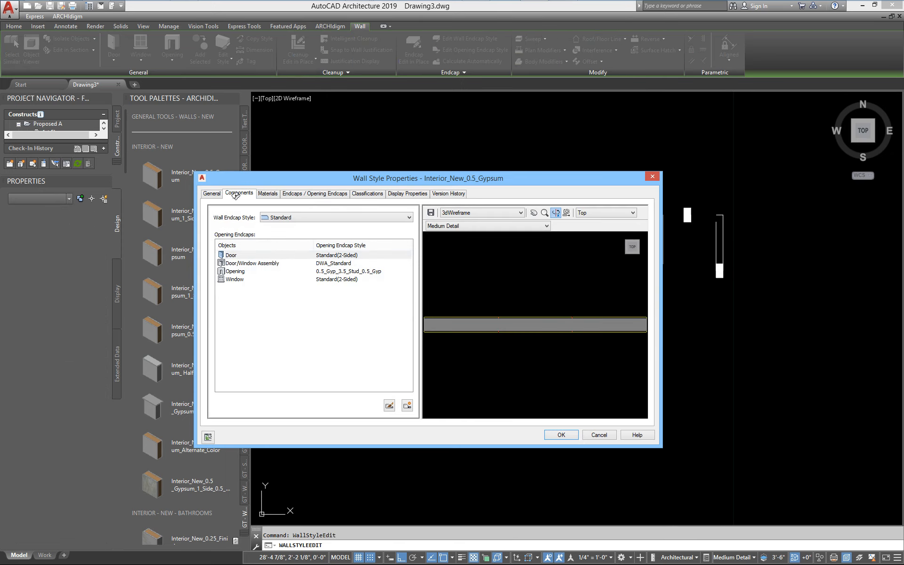
{"action": "left_click", "coordinate": [415, 237]}
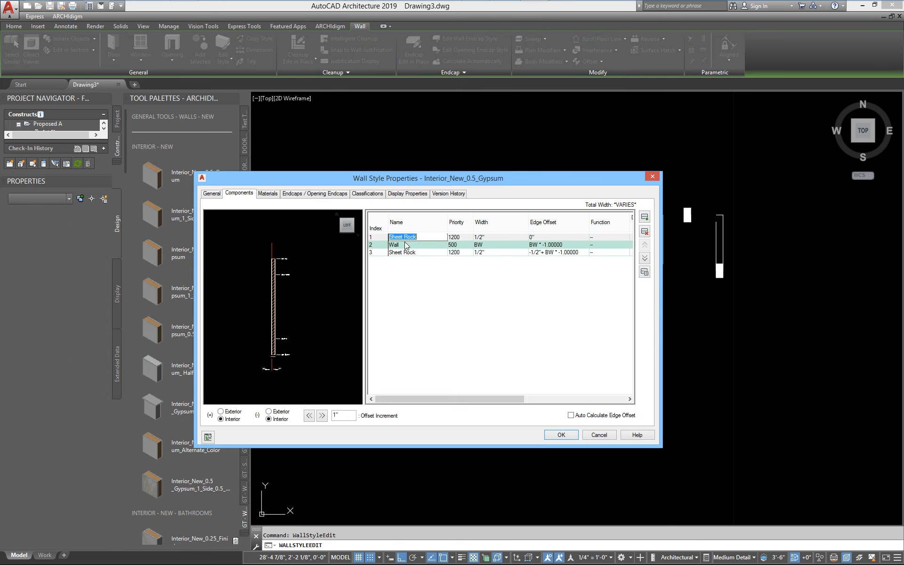
{"action": "left_click", "coordinate": [408, 252]}
{"action": "left_click", "coordinate": [596, 434]}
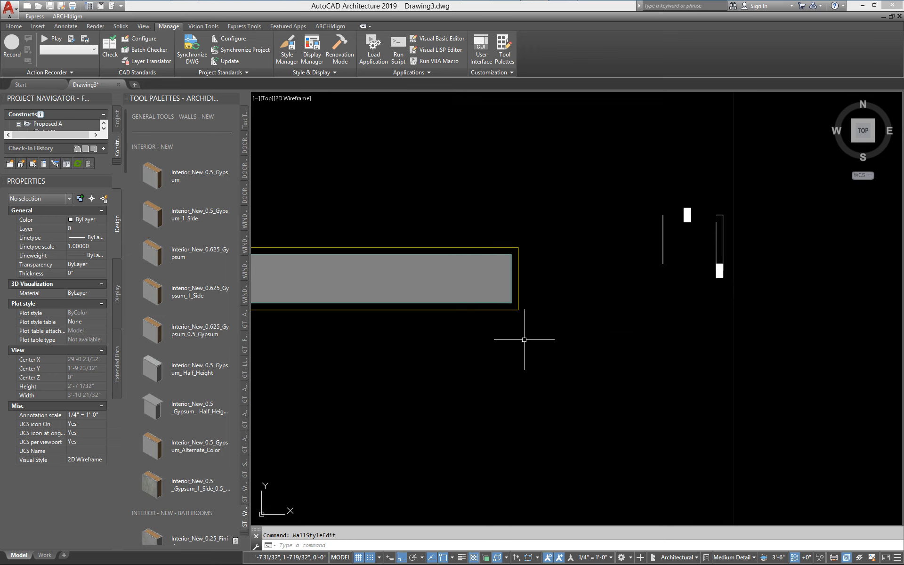
Step: Draw a vertical polyline guide flush with the stud's right end, extending past both faces of the wall
{"action": "scroll", "coordinate": [557, 297], "scroll_direction": "up", "scroll_amount": 2}
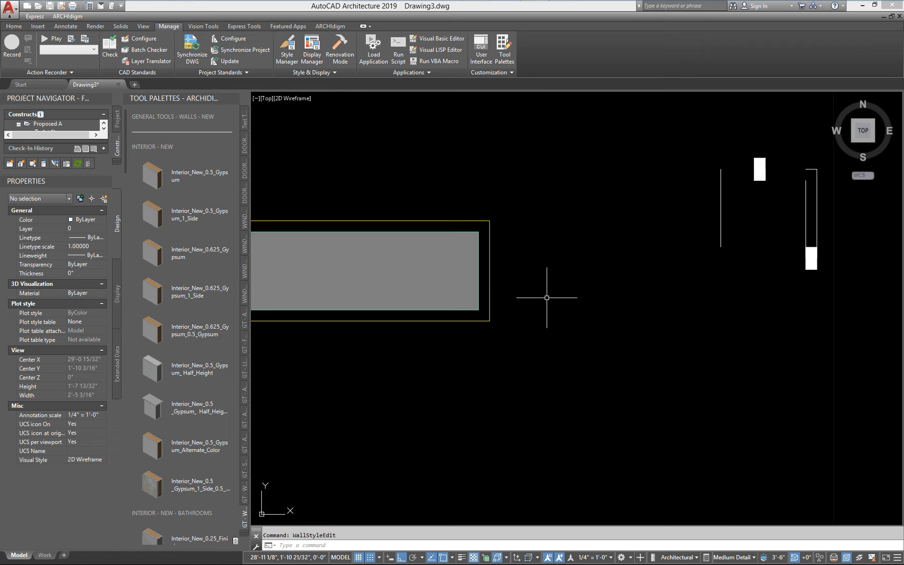
{"action": "middle_click_drag", "start_coordinate": [544, 297], "coordinate": [588, 298]}
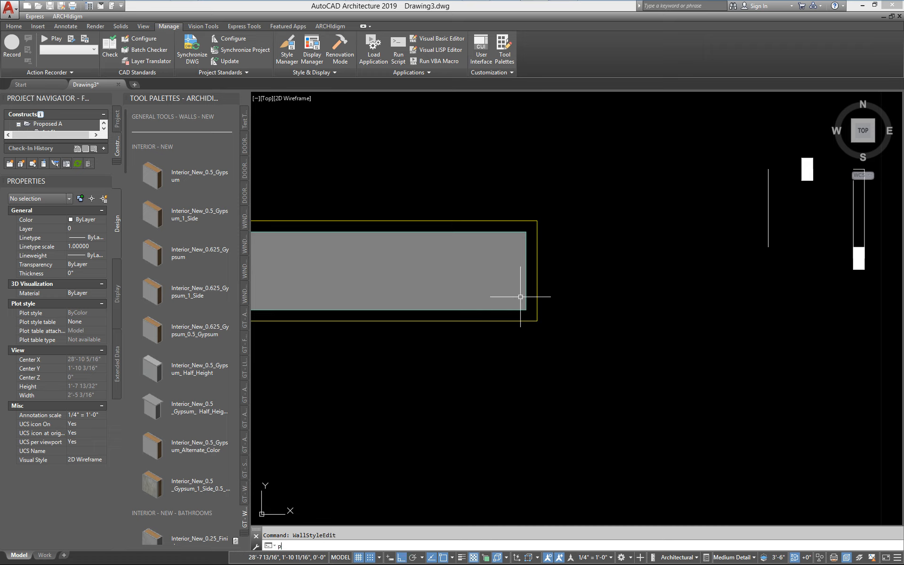
{"action": "type", "text": "line"}
{"action": "key", "text": "Return"}
{"action": "scroll", "coordinate": [528, 230], "scroll_direction": "up", "scroll_amount": 4}
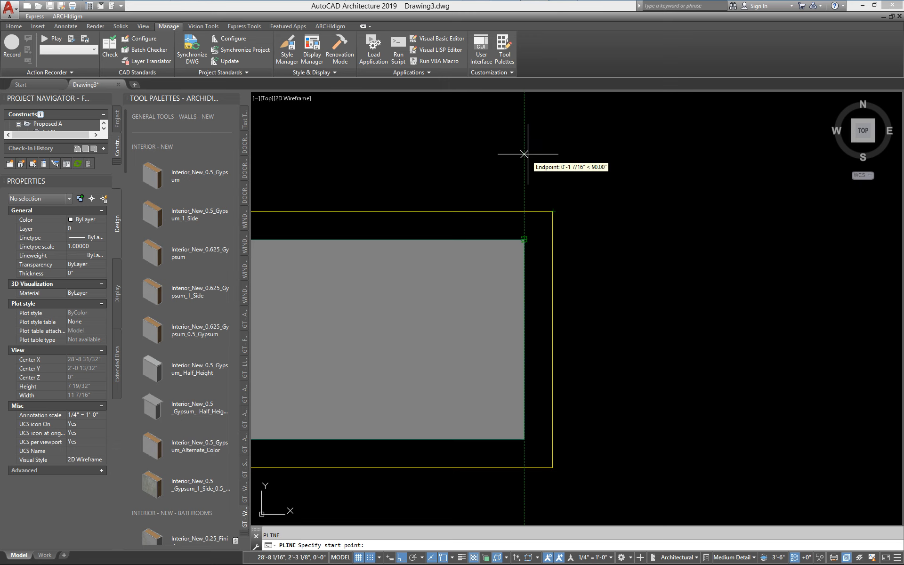
{"action": "left_click", "coordinate": [524, 150]}
{"action": "middle_click_drag", "start_coordinate": [567, 484], "coordinate": [567, 379]}
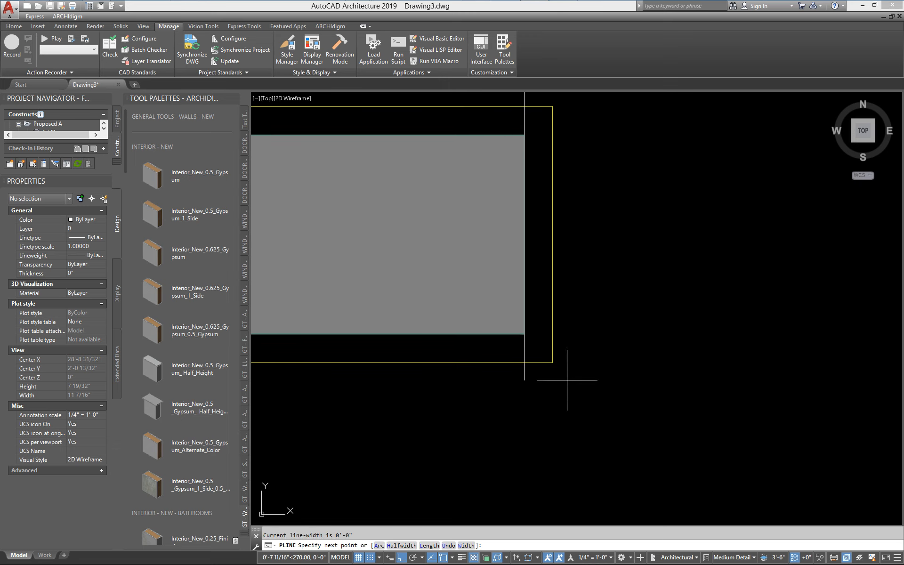
{"action": "left_click", "coordinate": [577, 488]}
{"action": "middle_click_drag", "start_coordinate": [555, 82], "coordinate": [552, 184]}
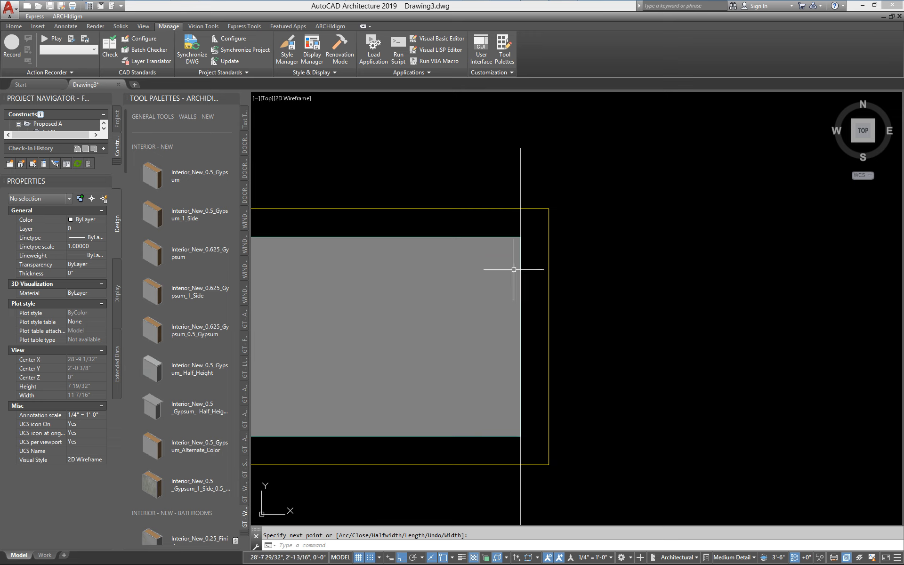
{"action": "key", "text": "Return"}
Step: Trace a polyline from the guide around the wall's outer end corners, back to the guide, and up to the stud's upper corner
{"action": "key", "text": "Return"}
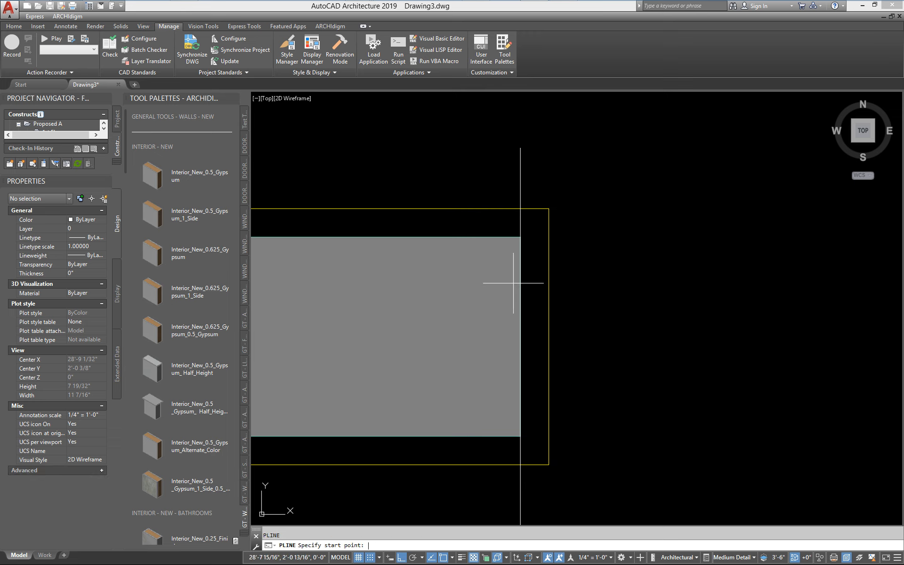
{"action": "left_click", "coordinate": [520, 208]}
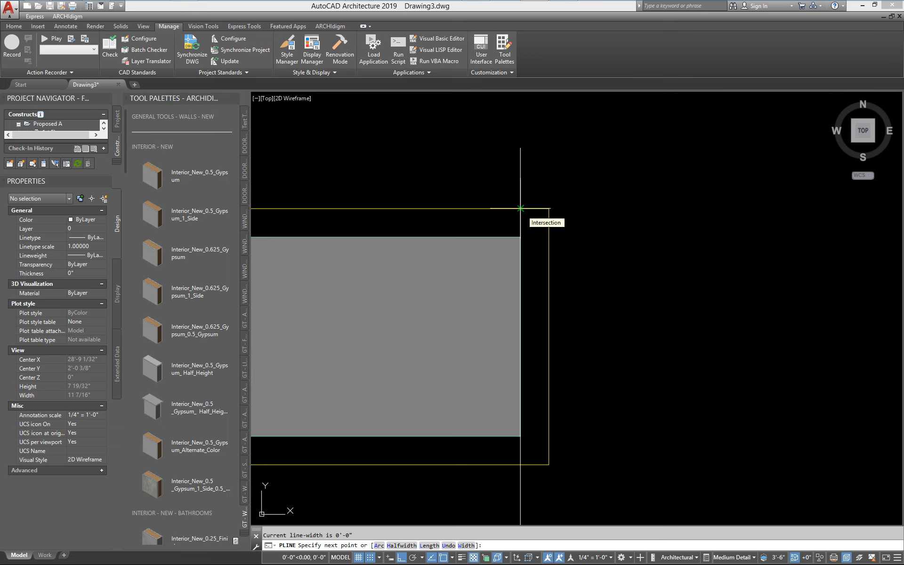
{"action": "left_click", "coordinate": [549, 208]}
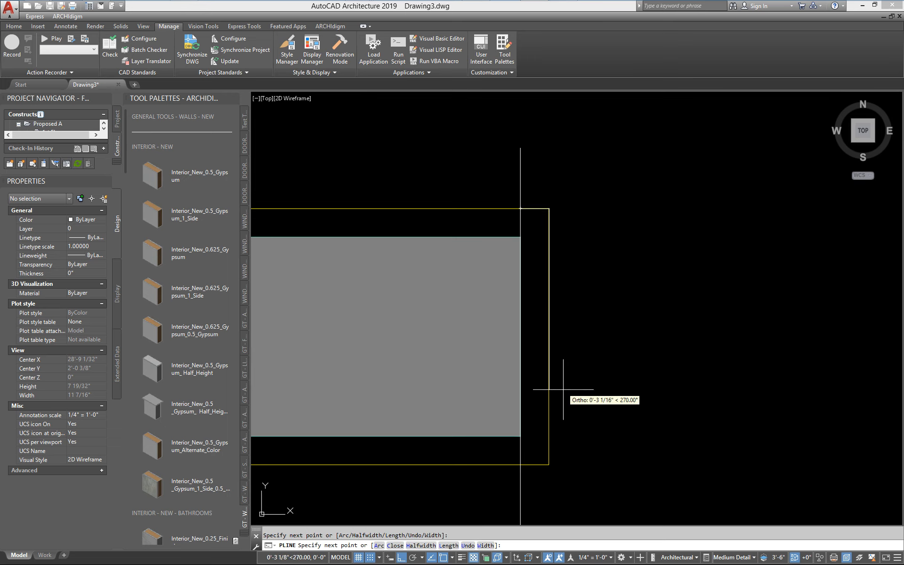
{"action": "left_click", "coordinate": [548, 464]}
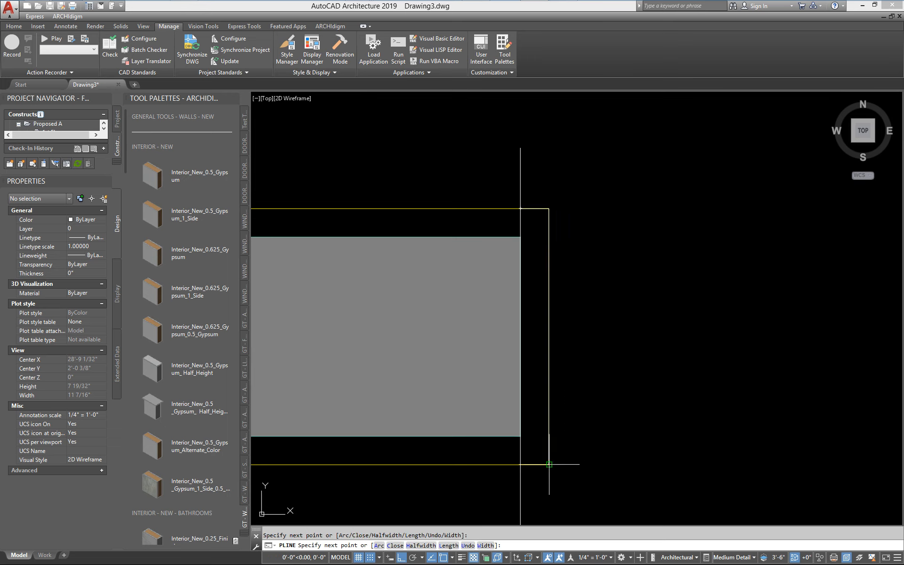
{"action": "left_click", "coordinate": [520, 464]}
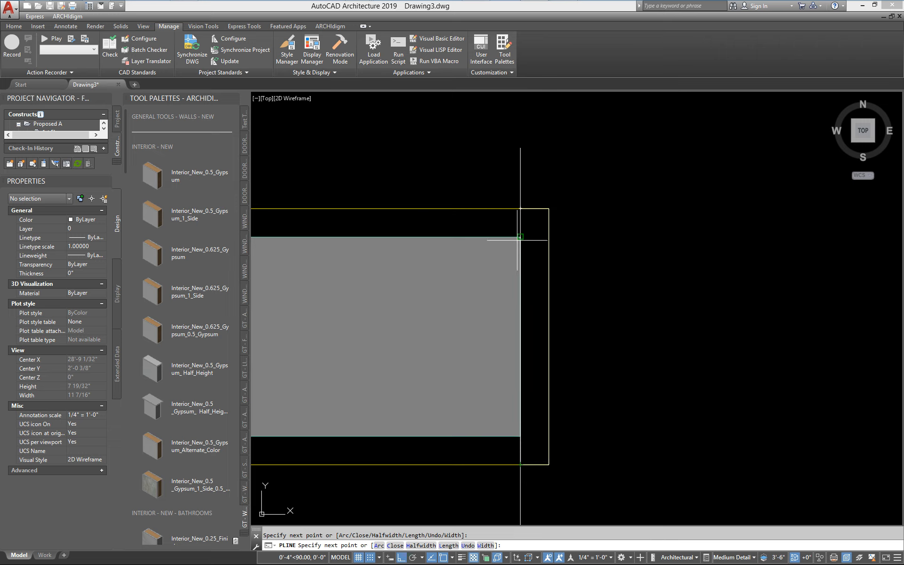
{"action": "key", "text": "Return"}
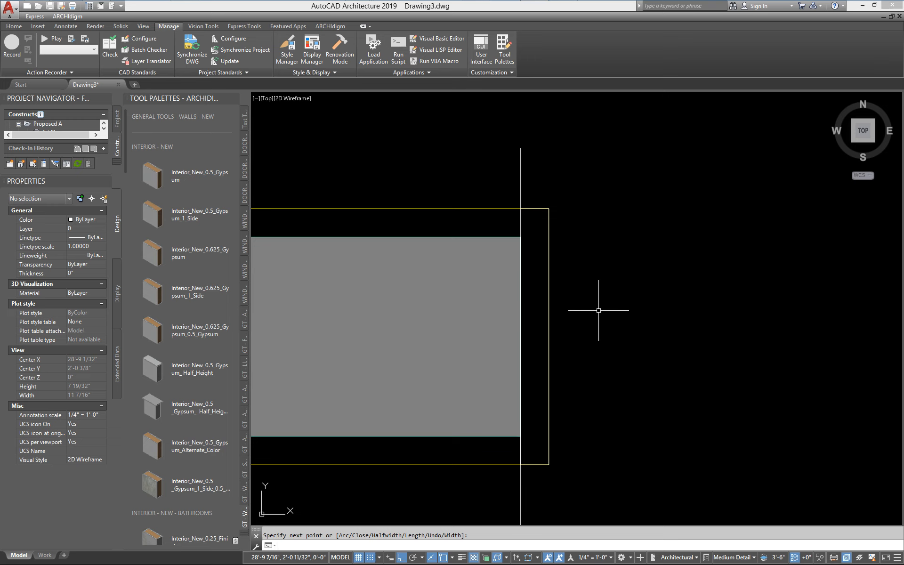
Step: Move the traced wraparound polyline horizontally to the right, well clear of the wall
{"action": "type", "text": "m"}
{"action": "key", "text": "Return"}
{"action": "left_click", "coordinate": [548, 302]}
{"action": "key", "text": "Return"}
{"action": "left_click", "coordinate": [564, 296]}
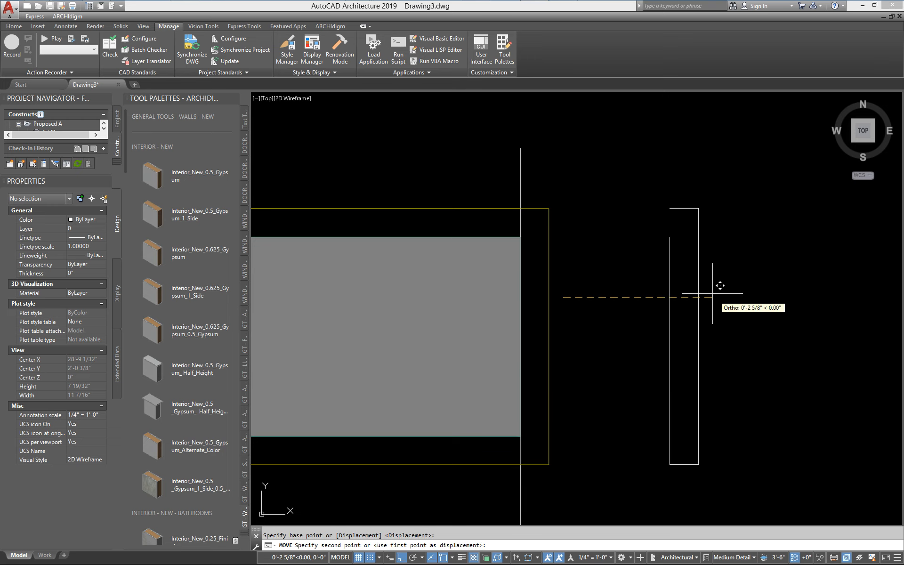
{"action": "left_click", "coordinate": [785, 297]}
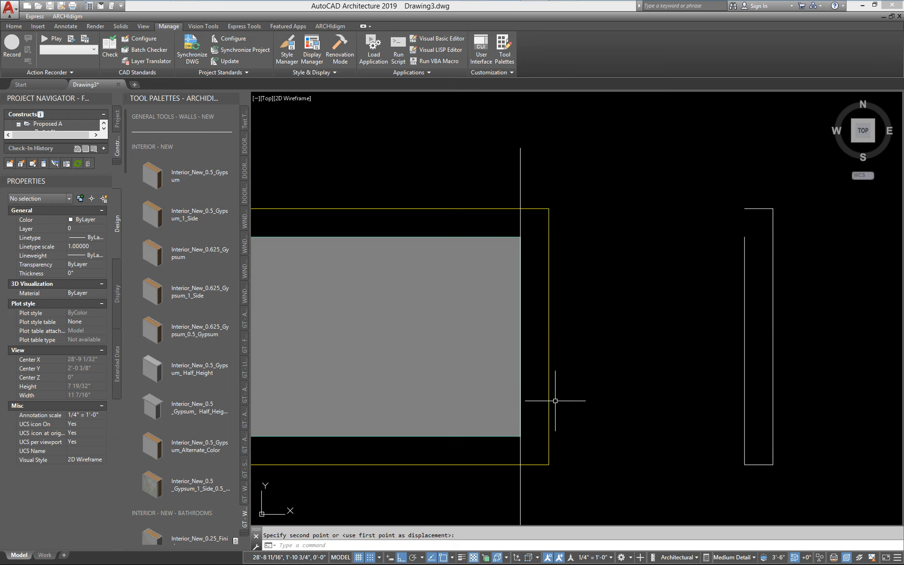
Step: Draw a polyline along the stud's end from its lower corner to its upper corner
{"action": "type", "text": "pl"}
{"action": "key", "text": "Return"}
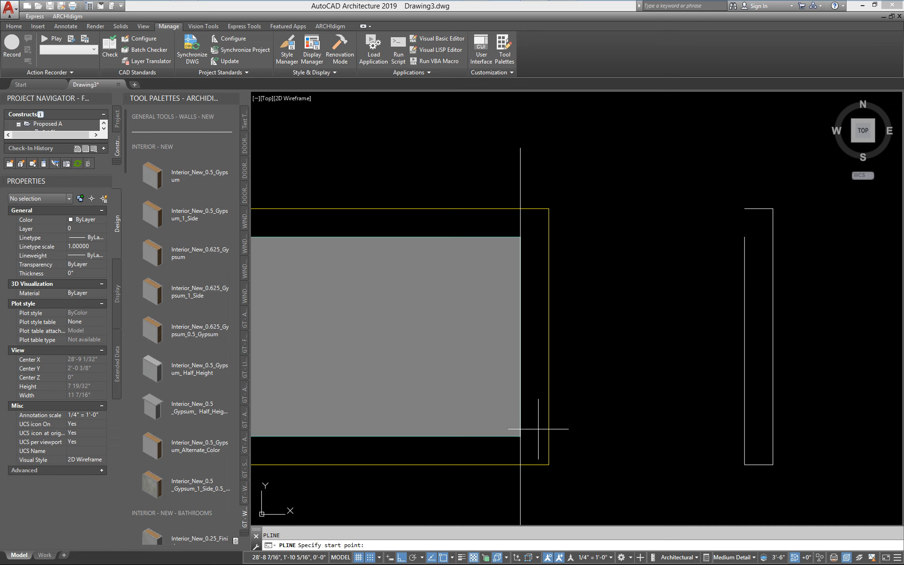
{"action": "left_click", "coordinate": [520, 435]}
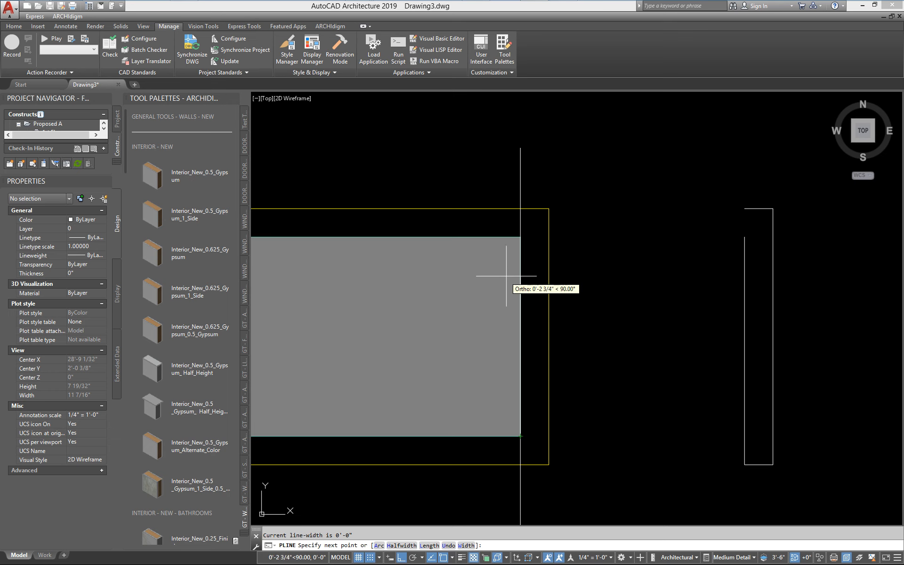
{"action": "left_click", "coordinate": [520, 237]}
{"action": "key", "text": "Return"}
Step: Move the stud-end polyline to the right, between the wall and the wraparound polyline
{"action": "type", "text": "m"}
{"action": "key", "text": "Return"}
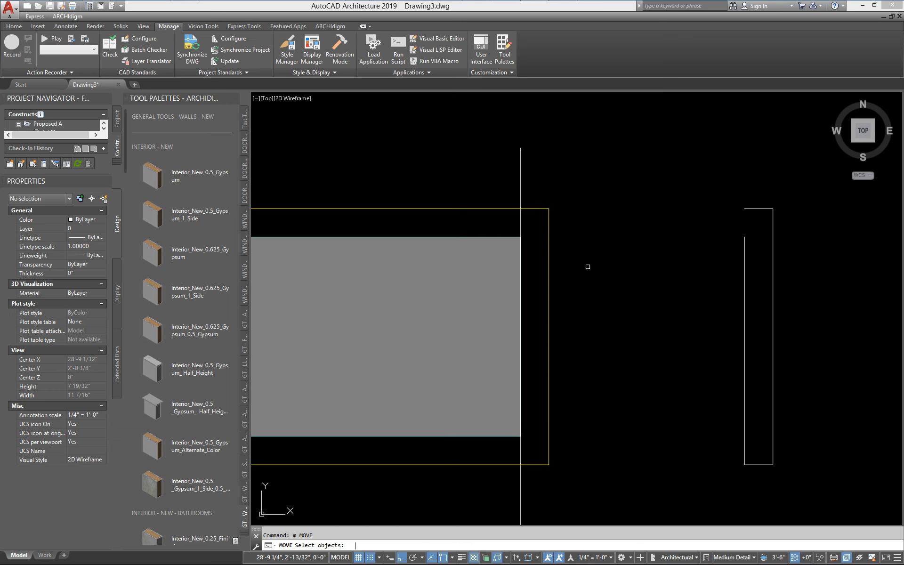
{"action": "type", "text": "l"}
{"action": "key", "text": "Return"}
{"action": "key", "text": "Return"}
{"action": "left_click", "coordinate": [529, 262]}
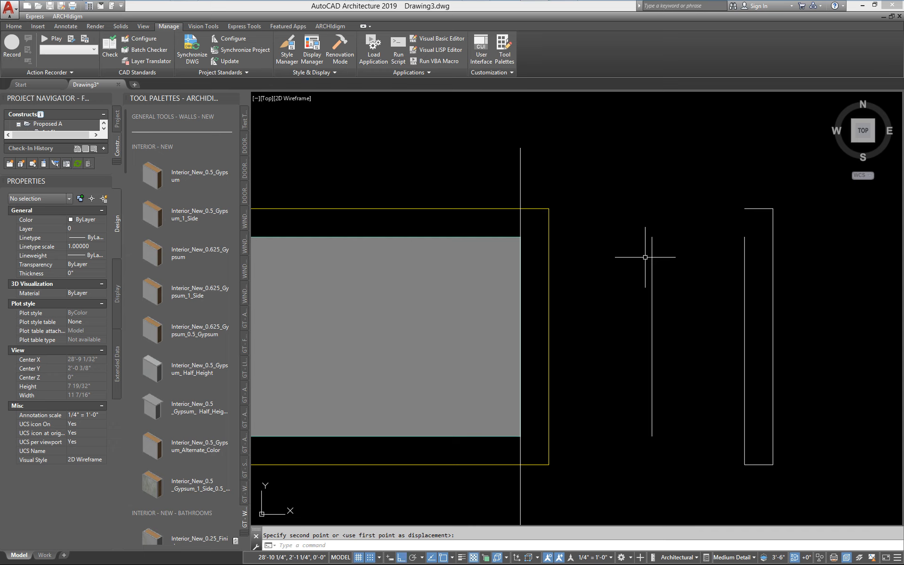
Step: Draw a short polyline along the vertical guide from the wall's lower outer face up to the stud's lower corner
{"action": "middle_click_drag", "start_coordinate": [588, 343], "coordinate": [563, 307]}
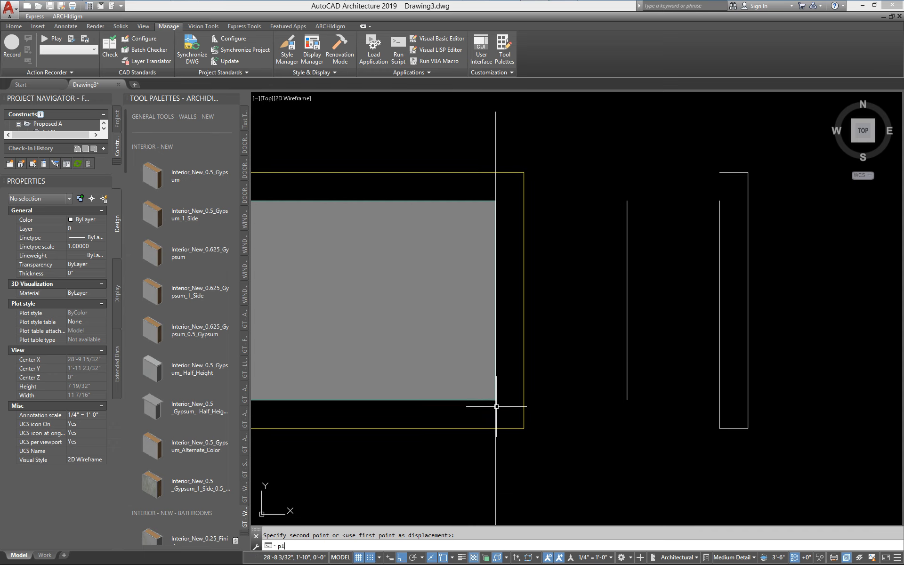
{"action": "key", "text": "Return"}
{"action": "left_click", "coordinate": [495, 428]}
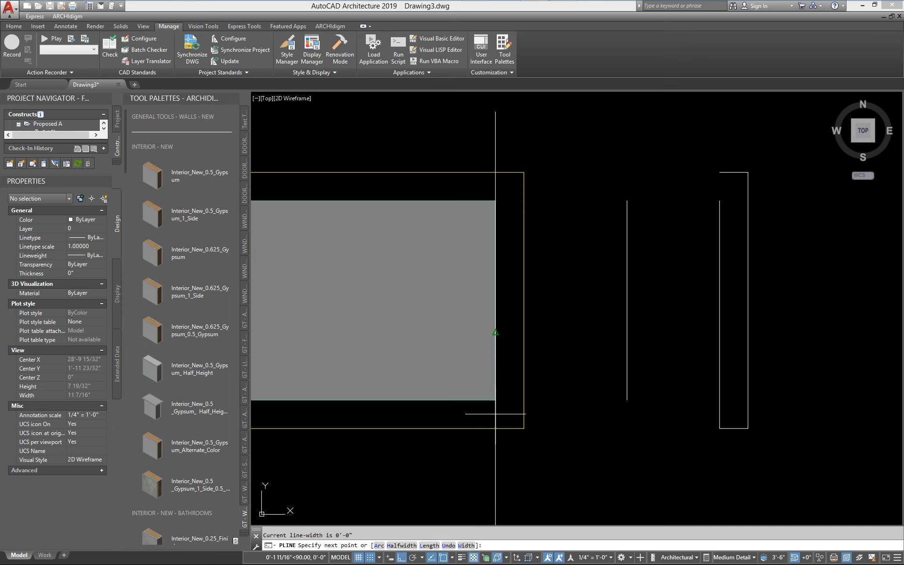
{"action": "left_click", "coordinate": [495, 400]}
{"action": "key", "text": "Return"}
Step: Move the short gypsum-end polyline horizontally to the right, between the wall and the stud-end polyline
{"action": "scroll", "coordinate": [495, 399], "scroll_direction": "down", "scroll_amount": 3}
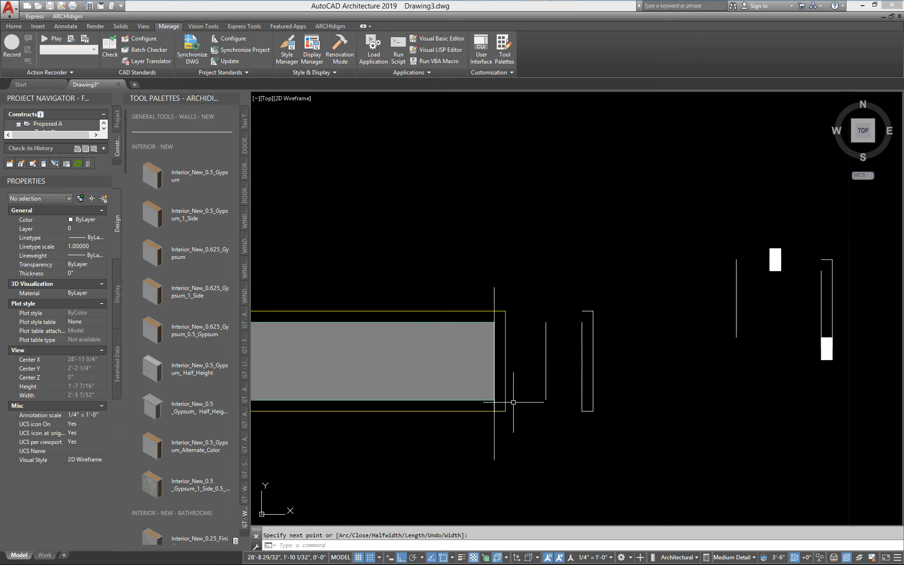
{"action": "type", "text": "m"}
{"action": "key", "text": "Return"}
{"action": "key", "text": "Return"}
{"action": "left_click", "coordinate": [516, 434]}
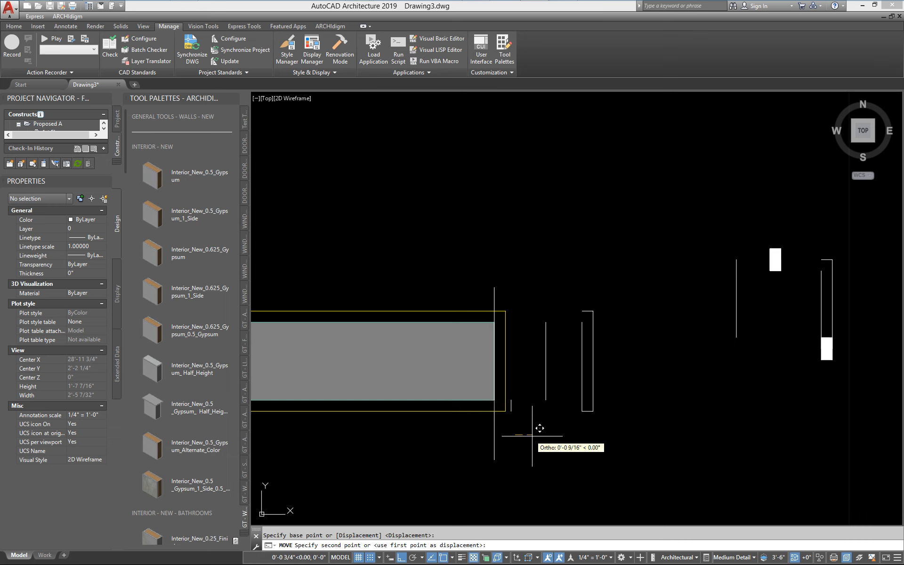
{"action": "left_click", "coordinate": [552, 435]}
{"action": "scroll", "coordinate": [542, 417], "scroll_direction": "up", "scroll_amount": 3}
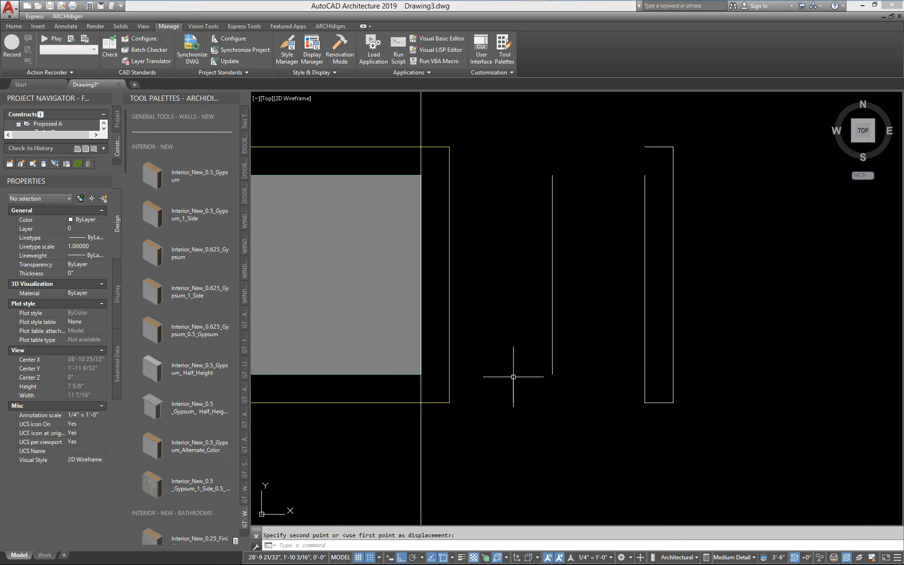
{"action": "middle_click_drag", "start_coordinate": [513, 377], "coordinate": [529, 412]}
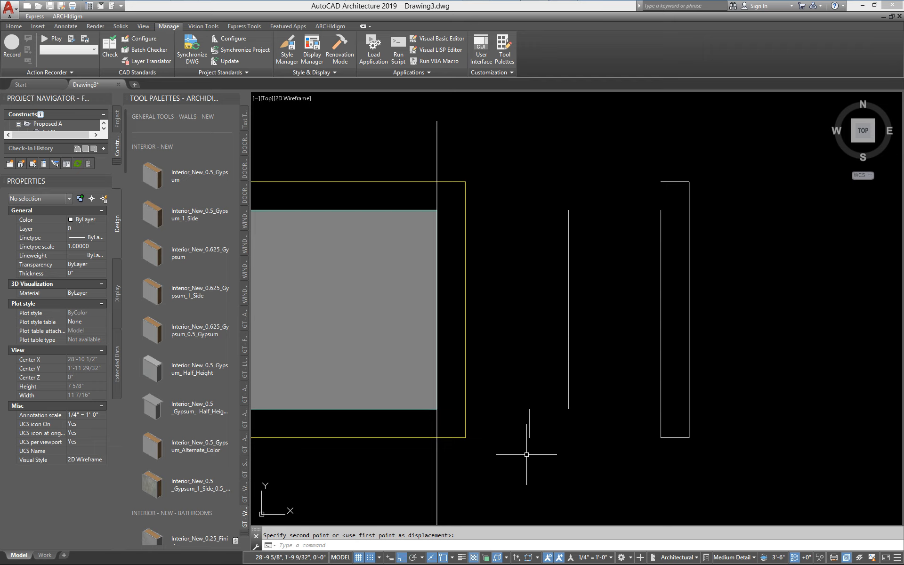
Step: Change the gypsum wall's ending endcap override so the stud and both gypsum layers finish in one flat square end
{"action": "scroll", "coordinate": [545, 419], "scroll_direction": "down", "scroll_amount": 2}
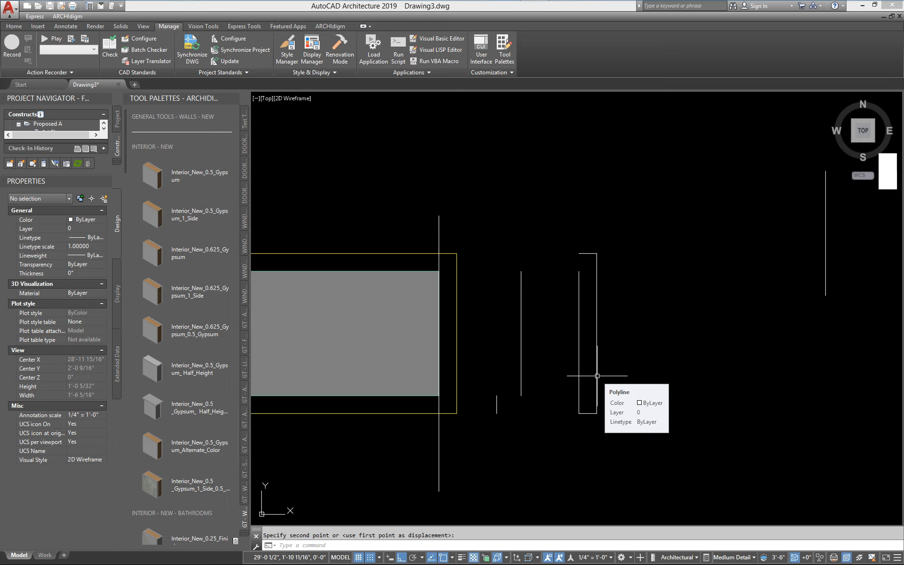
{"action": "scroll", "coordinate": [471, 346], "scroll_direction": "down", "scroll_amount": 2}
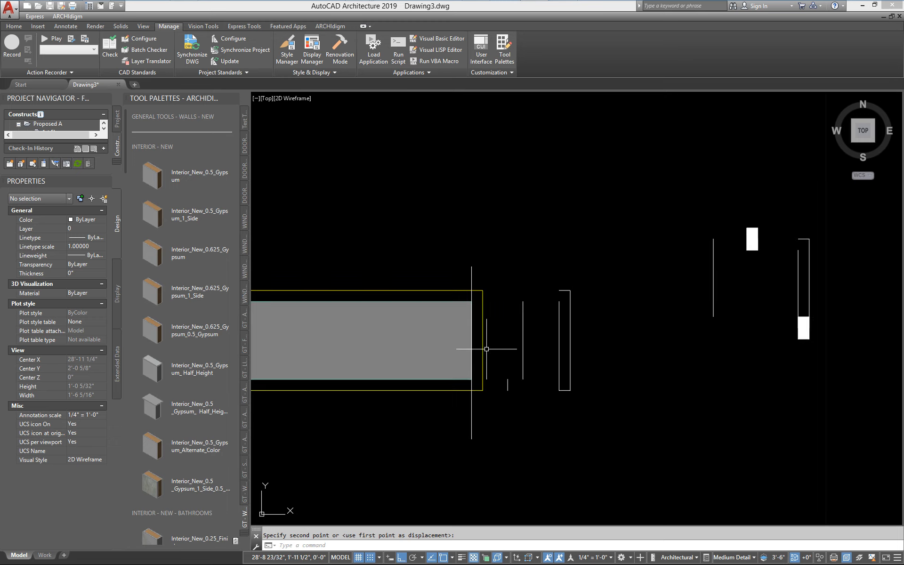
{"action": "left_click", "coordinate": [482, 324]}
{"action": "left_click", "coordinate": [90, 510]}
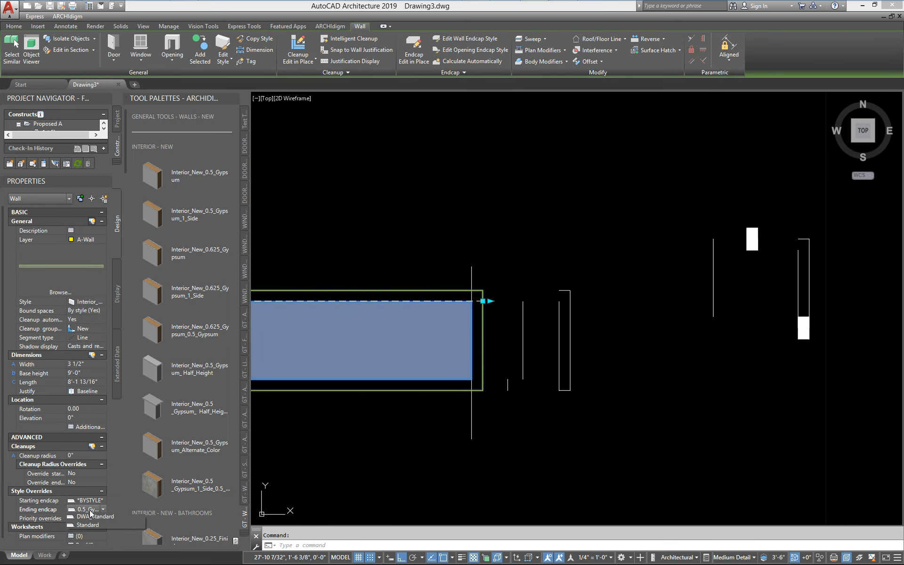
{"action": "left_click", "coordinate": [103, 509]}
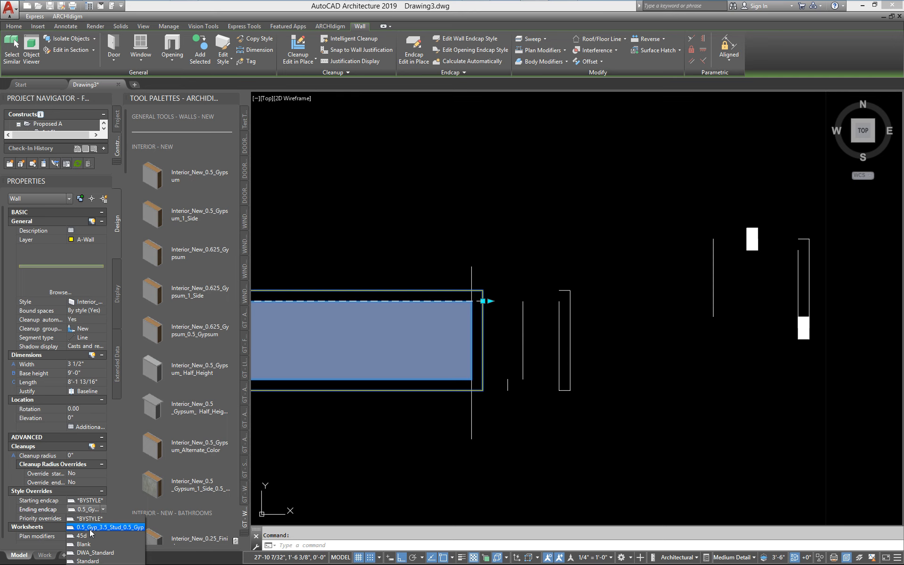
{"action": "left_click", "coordinate": [99, 553]}
{"action": "key", "text": "Escape"}
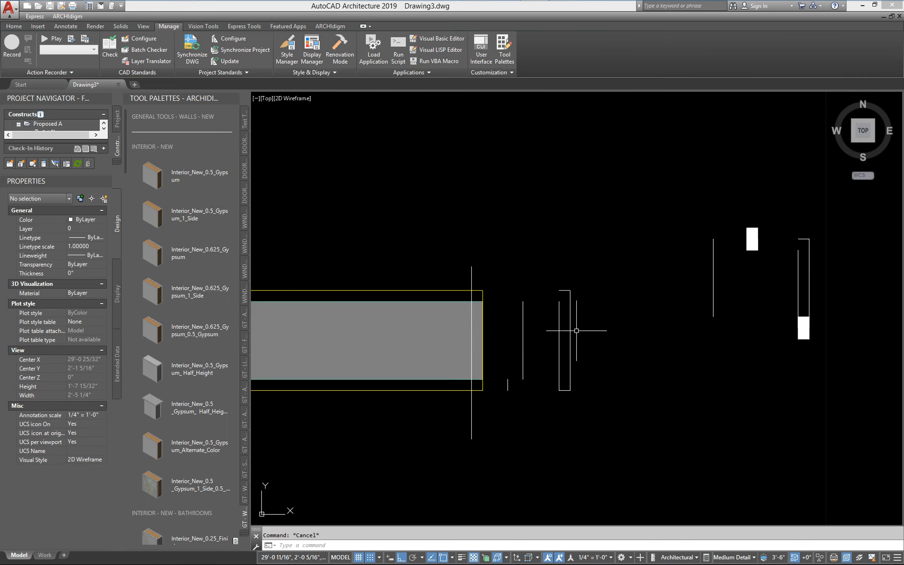
Step: Create a new wall endcap style named Test_1 with the WALLENDCAPSTYLE command
{"action": "scroll", "coordinate": [522, 353], "scroll_direction": "up", "scroll_amount": 2}
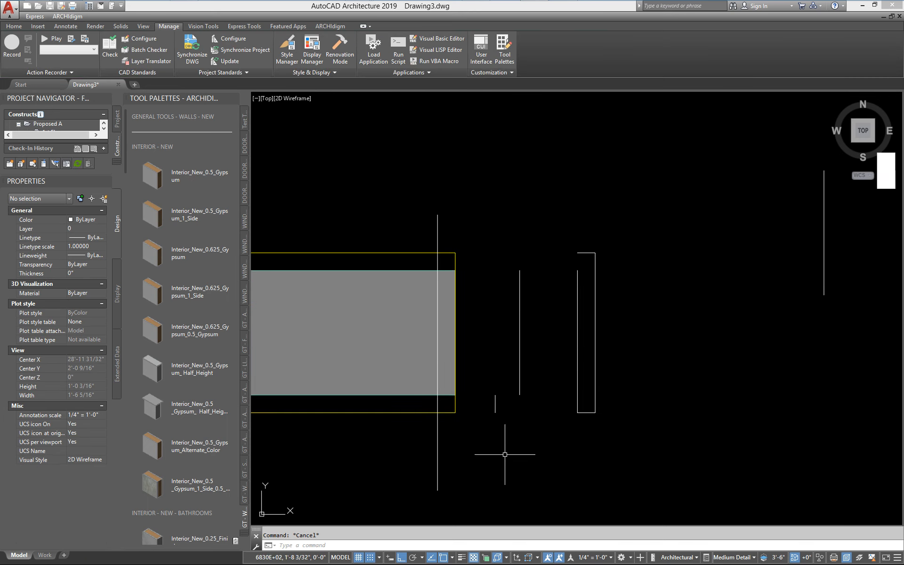
{"action": "middle_click_drag", "start_coordinate": [569, 313], "coordinate": [560, 294]}
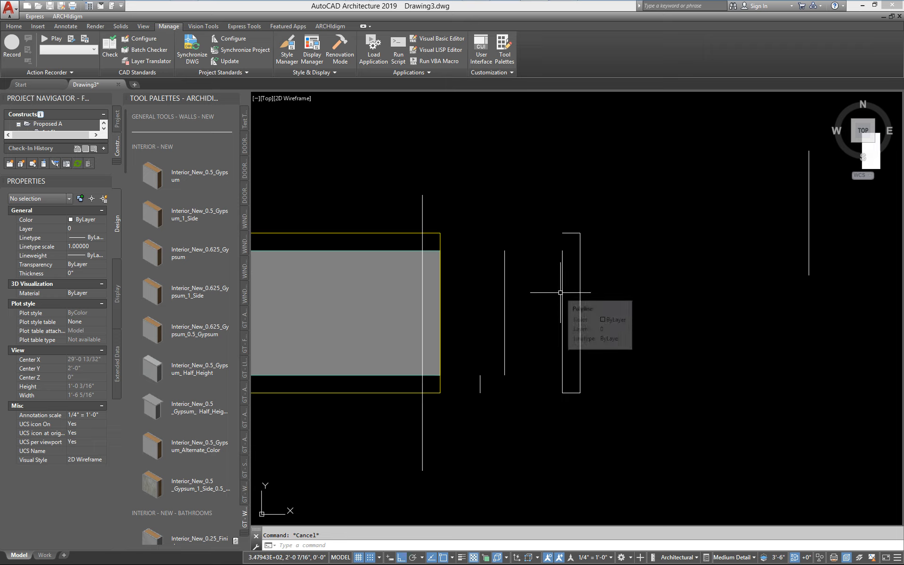
{"action": "type", "text": "wal"}
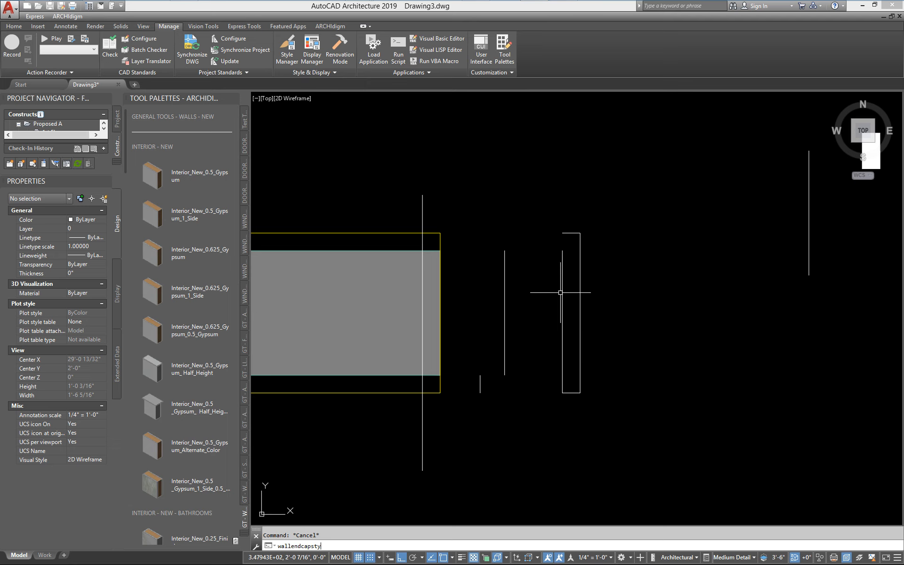
{"action": "type", "text": "le"}
{"action": "key", "text": "Return"}
{"action": "right_click", "coordinate": [394, 231]}
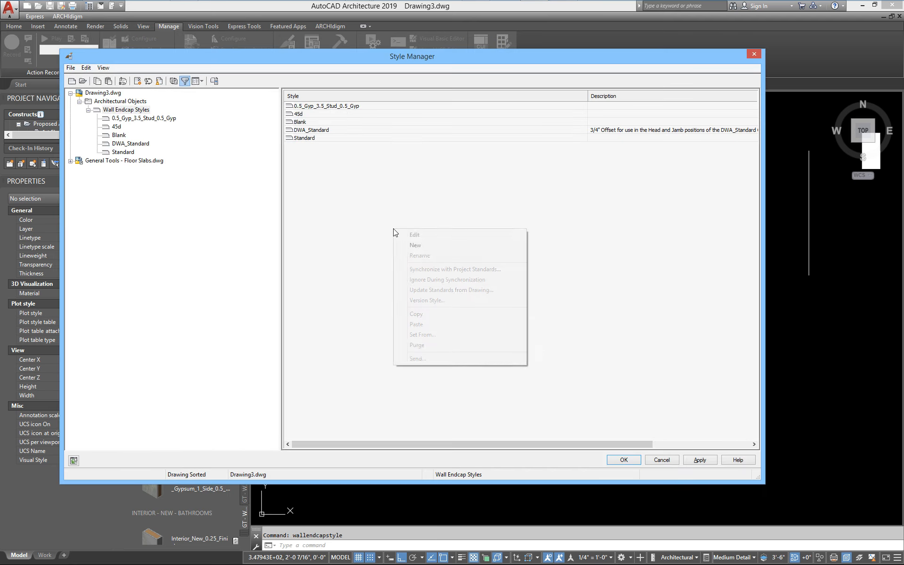
{"action": "left_click", "coordinate": [414, 244]}
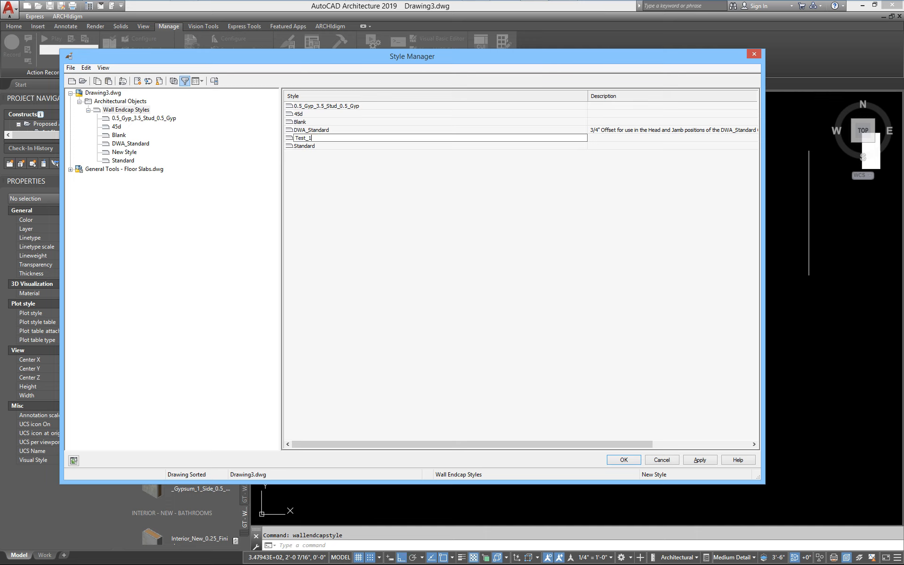
{"action": "key", "text": "Return"}
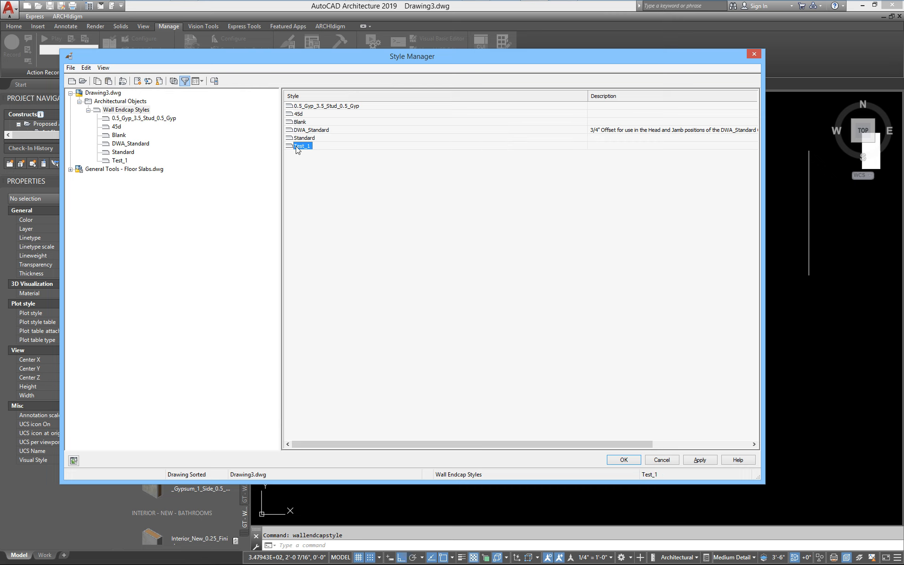
Step: Set the Test_1 endcap style from the short lower gypsum polyline, assigning that segment component index 1
{"action": "right_click", "coordinate": [297, 149]}
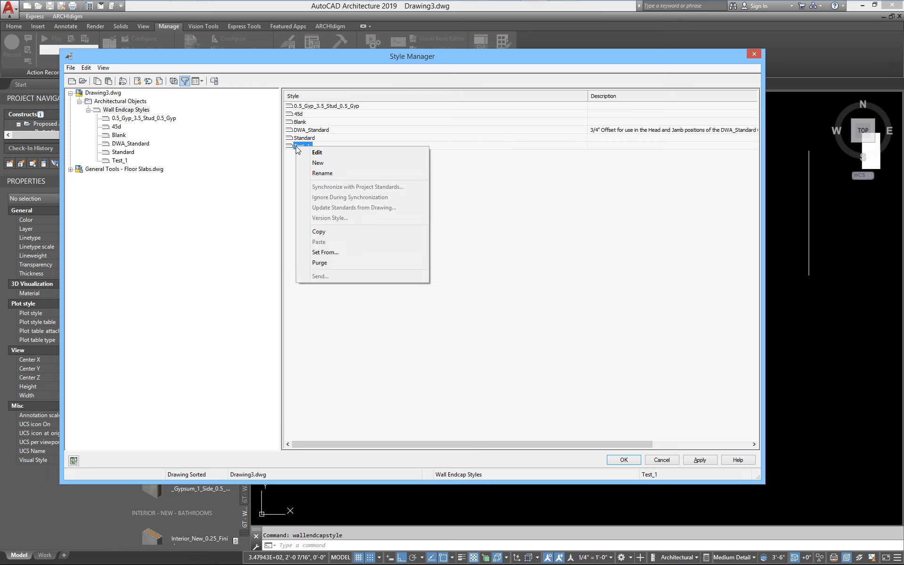
{"action": "left_click", "coordinate": [332, 252]}
{"action": "middle_click_drag", "start_coordinate": [495, 394], "coordinate": [497, 376]}
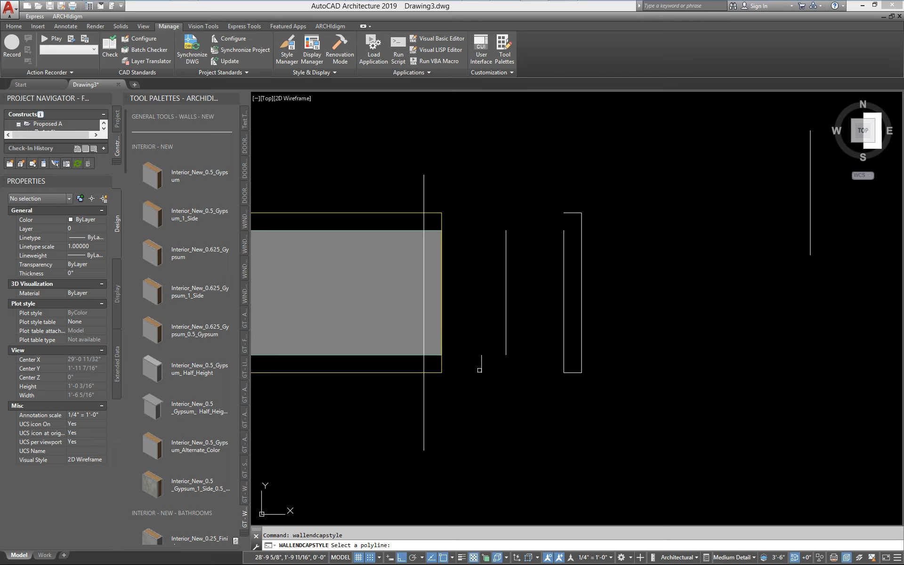
{"action": "left_click", "coordinate": [481, 368]}
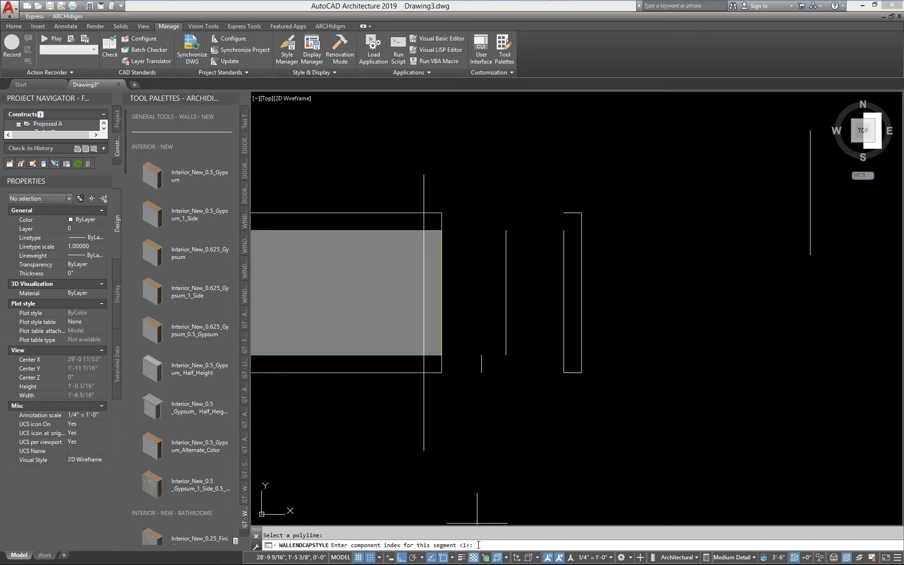
{"action": "key", "text": "Return"}
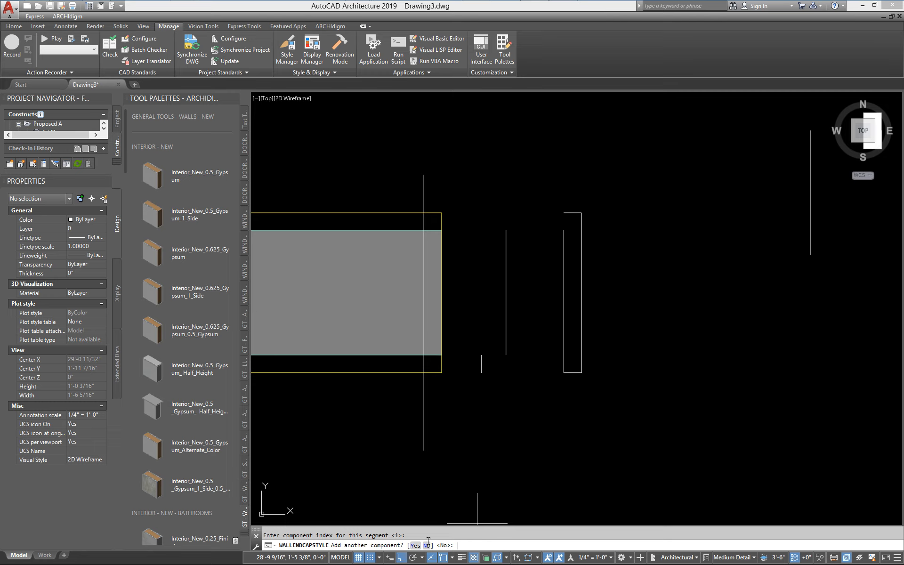
Step: Add the long vertical line beside the wall end to the endcap style as component index 2
{"action": "type", "text": "y"}
{"action": "key", "text": "Return"}
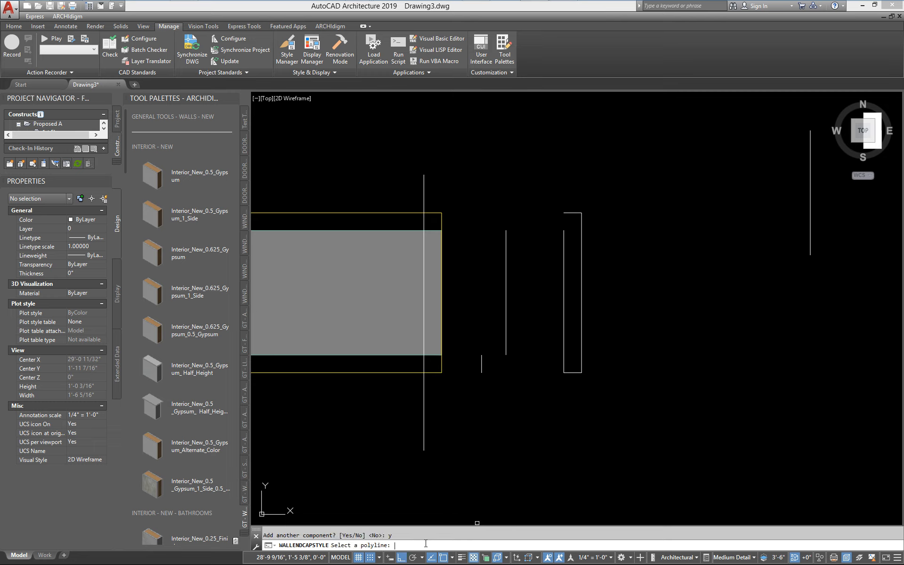
{"action": "left_click", "coordinate": [506, 319]}
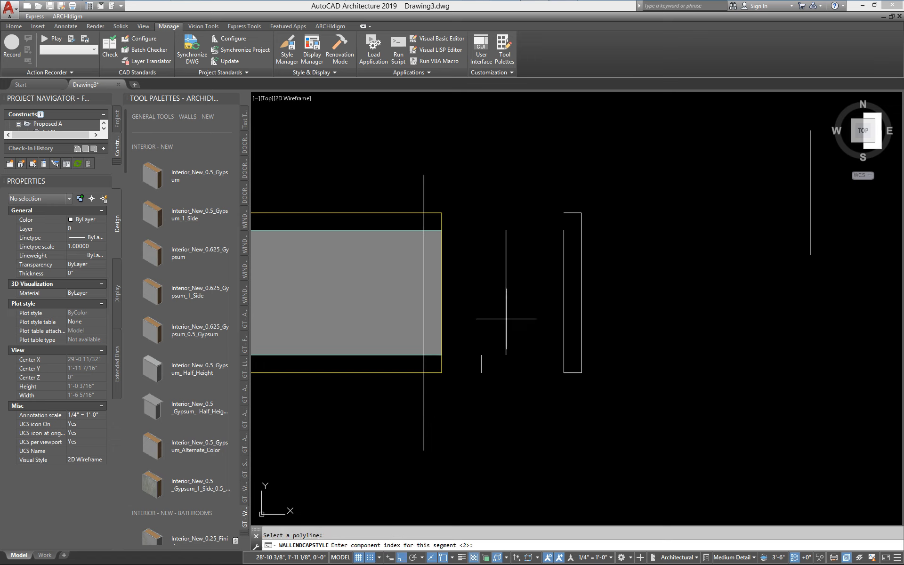
{"action": "key", "text": "Return"}
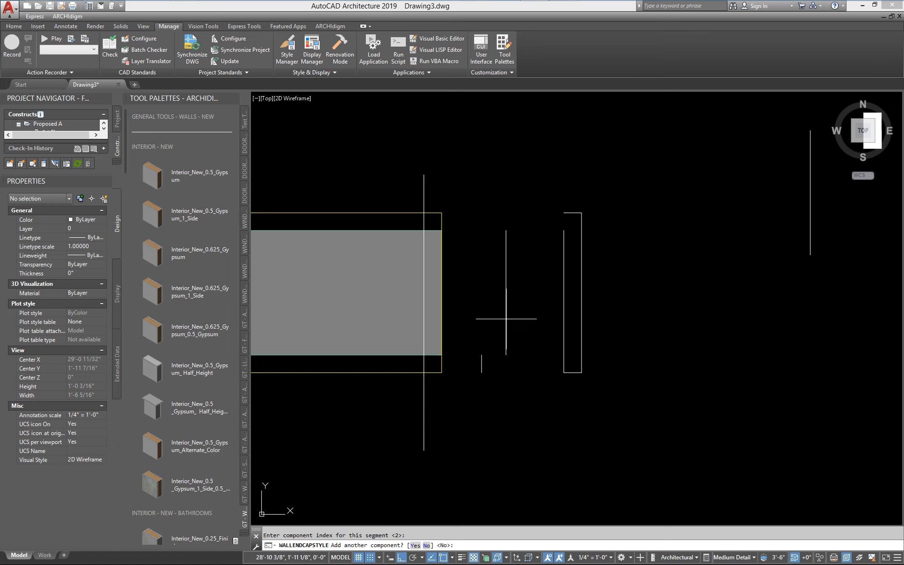
Step: Add the hooked outline polyline as component index 3, accept the 0" return offset and save the Test_1 endcap style
{"action": "type", "text": "y"}
{"action": "key", "text": "Return"}
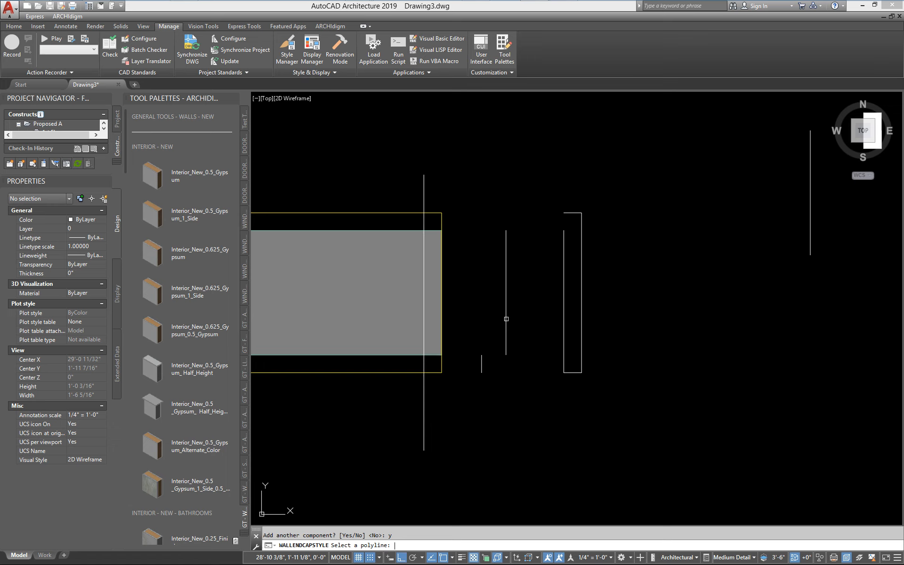
{"action": "left_click", "coordinate": [563, 288]}
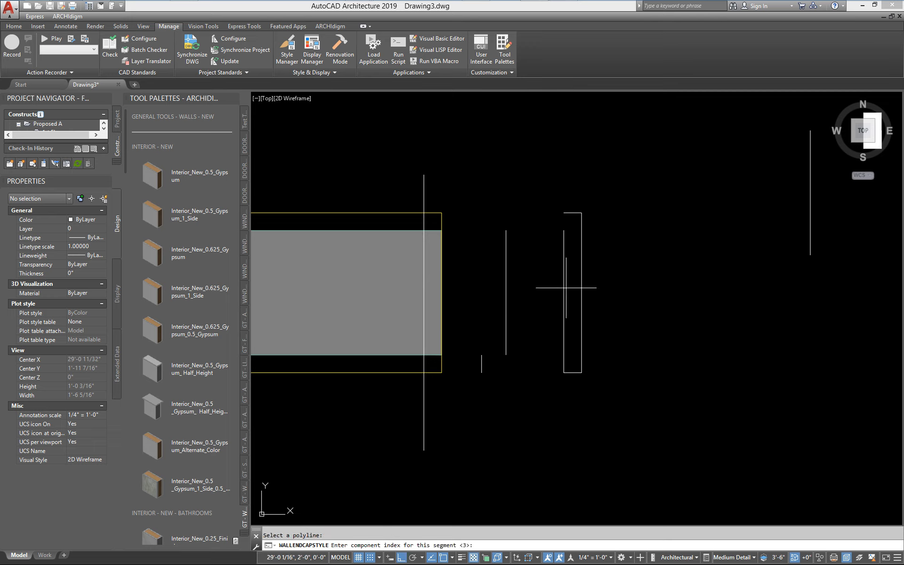
{"action": "key", "text": "Return"}
{"action": "key", "text": "Return"}
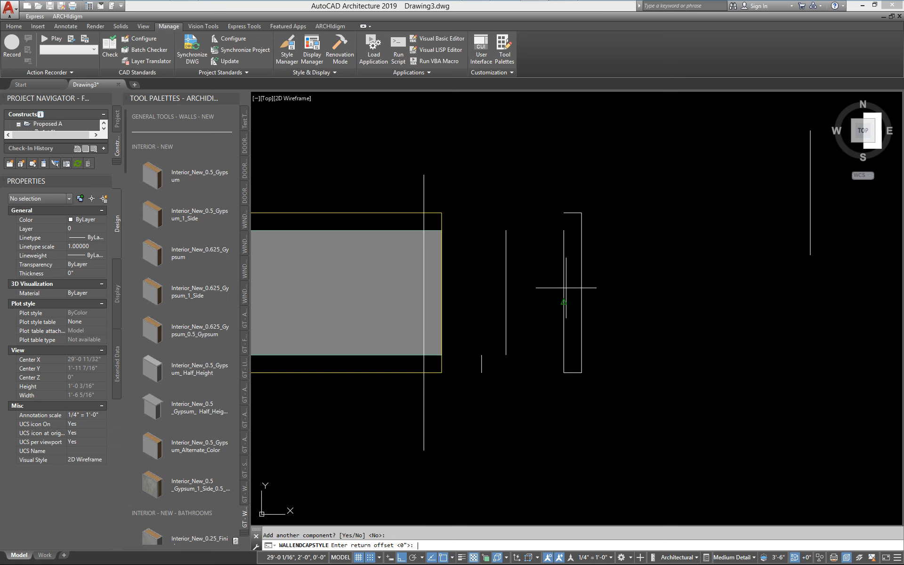
{"action": "key", "text": "Return"}
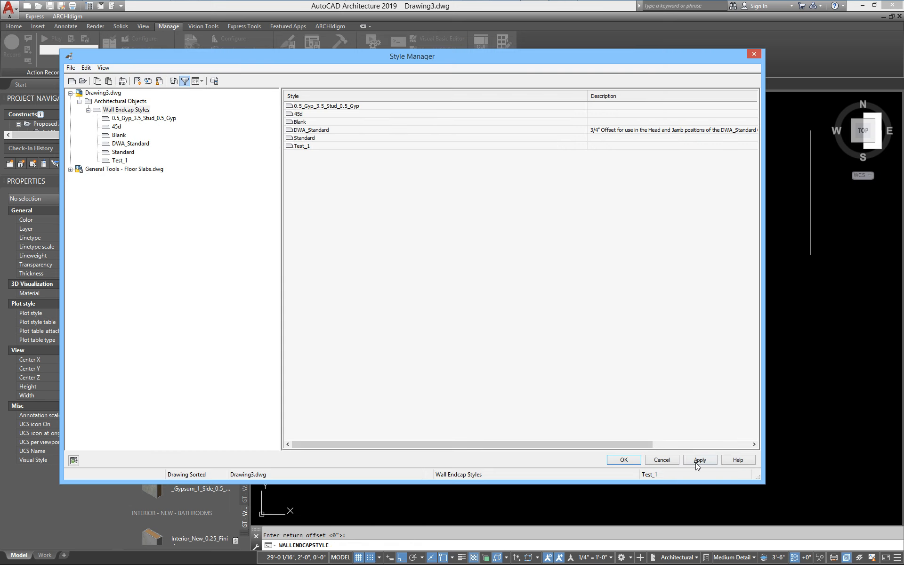
{"action": "left_click", "coordinate": [612, 459]}
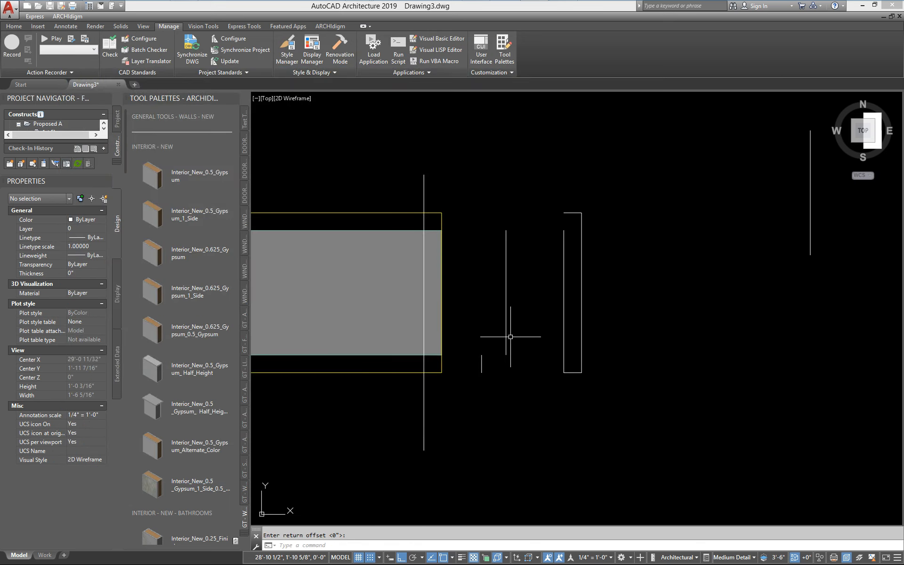
Step: Assign the Test_1 endcap style to the wall's ending endcap
{"action": "middle_click_drag", "start_coordinate": [510, 336], "coordinate": [619, 320]}
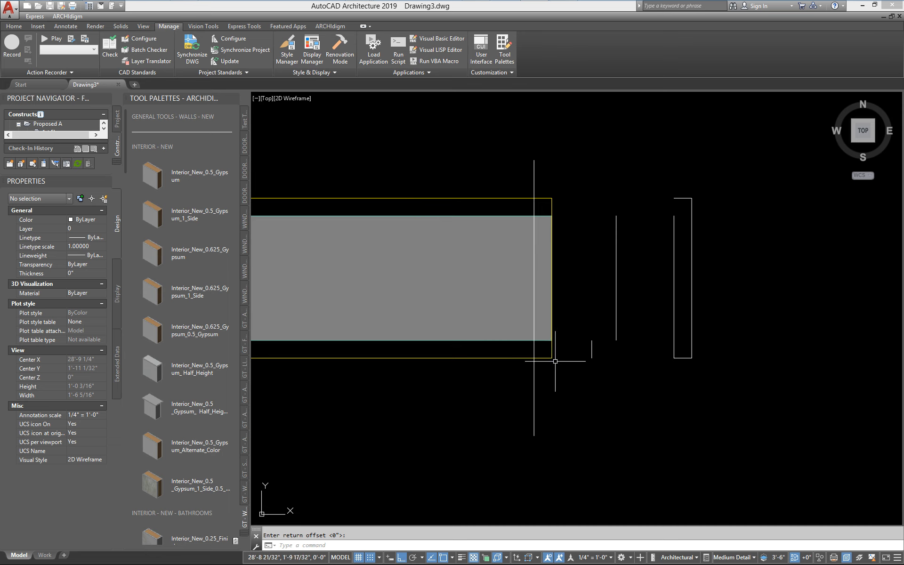
{"action": "left_click_drag", "start_coordinate": [555, 360], "coordinate": [550, 212]}
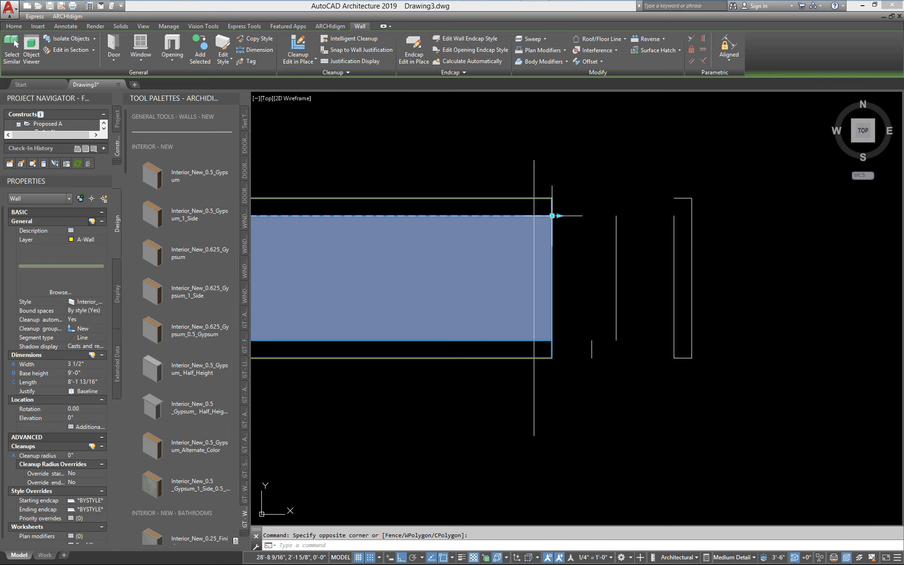
{"action": "left_click", "coordinate": [89, 509]}
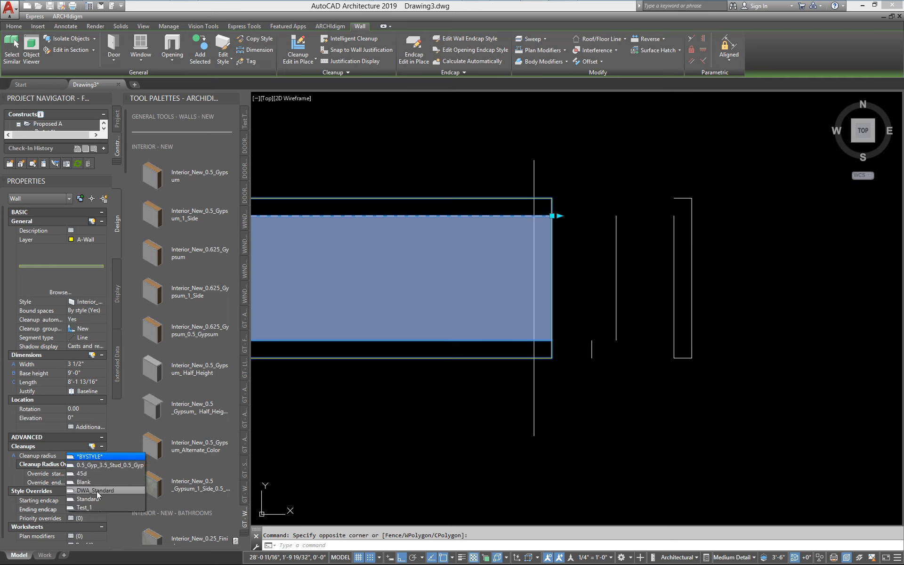
{"action": "left_click", "coordinate": [94, 506]}
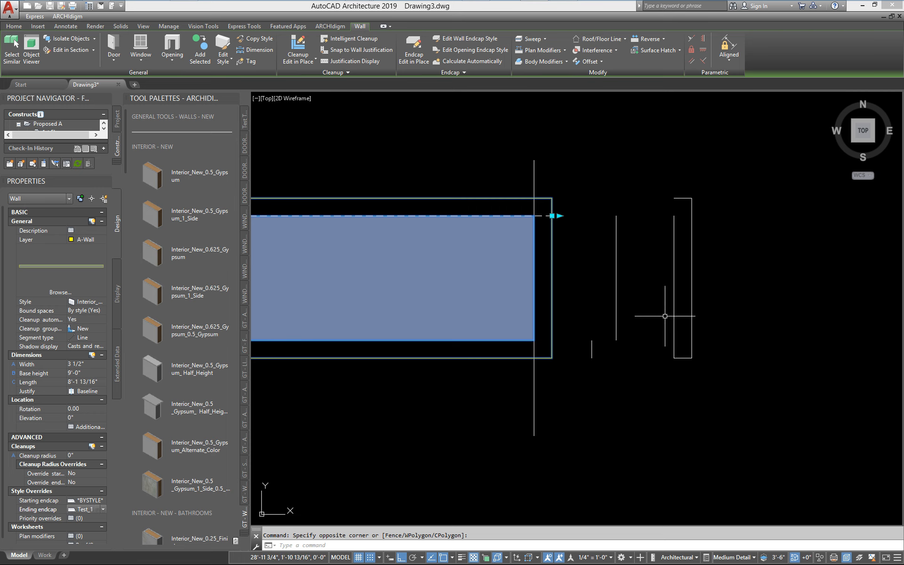
Step: Deselect the wall and erase the long vertical guide polyline crossing its end
{"action": "key", "text": "Escape"}
{"action": "left_click", "coordinate": [529, 172]}
{"action": "left_click", "coordinate": [534, 204]}
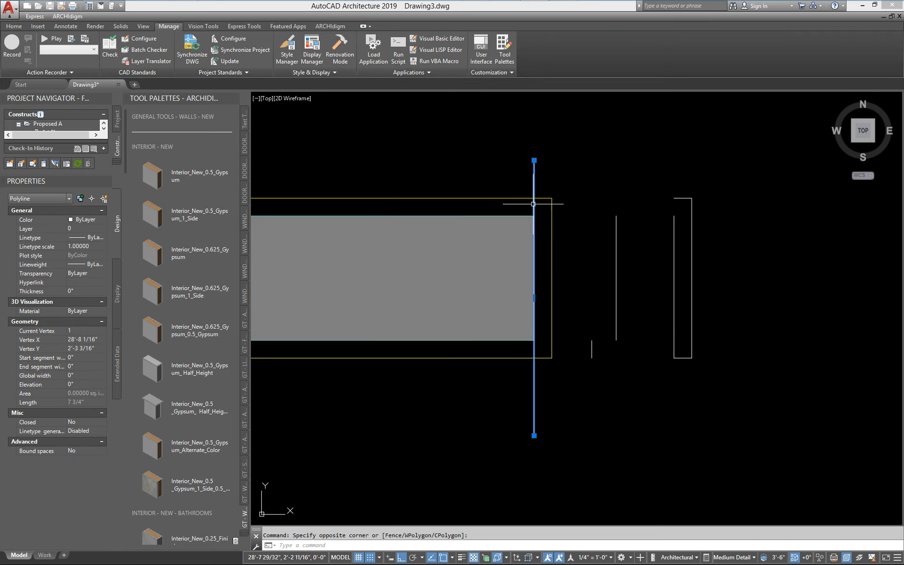
{"action": "key", "text": "Delete"}
Step: Draw an open polyline from the stud core's upper corner down to the wall face, around the outer end and back 1/2" along the upper face
{"action": "middle_click_drag", "start_coordinate": [563, 341], "coordinate": [481, 373]}
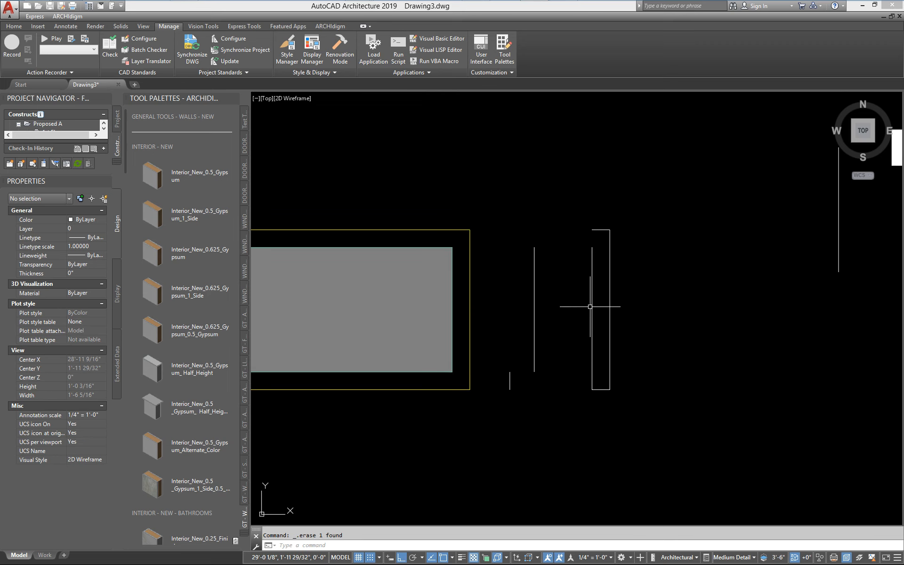
{"action": "middle_click_drag", "start_coordinate": [590, 306], "coordinate": [598, 302]}
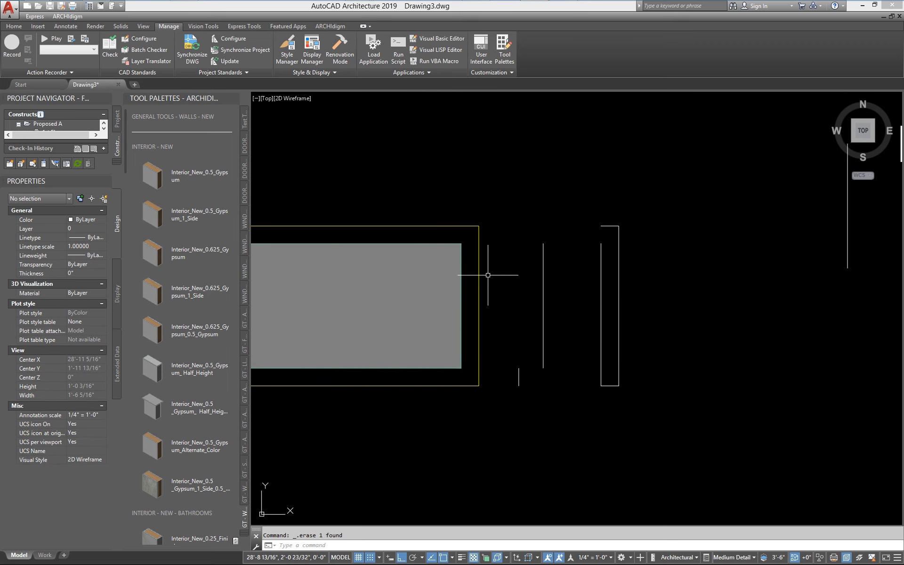
{"action": "type", "text": "l"}
{"action": "key", "text": "Return"}
{"action": "left_click", "coordinate": [461, 243]}
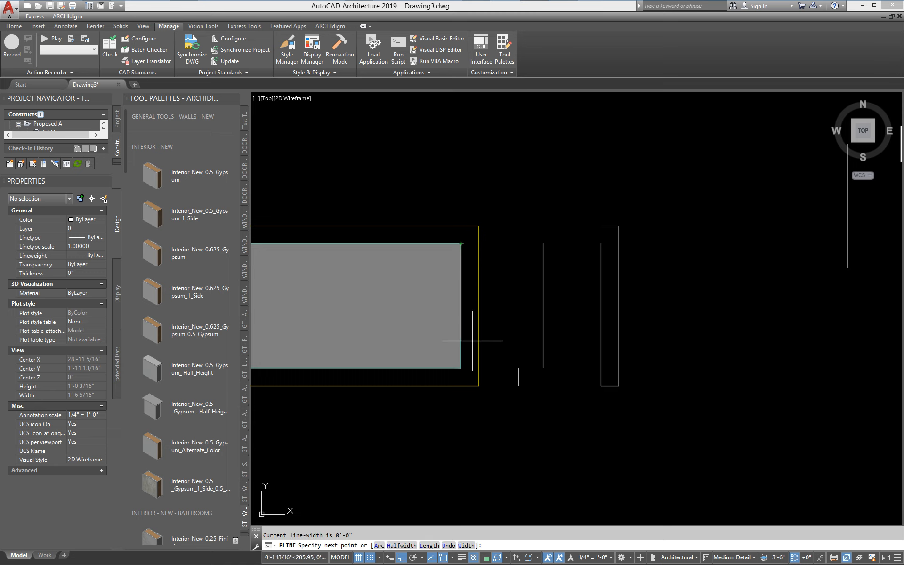
{"action": "left_click", "coordinate": [462, 385]}
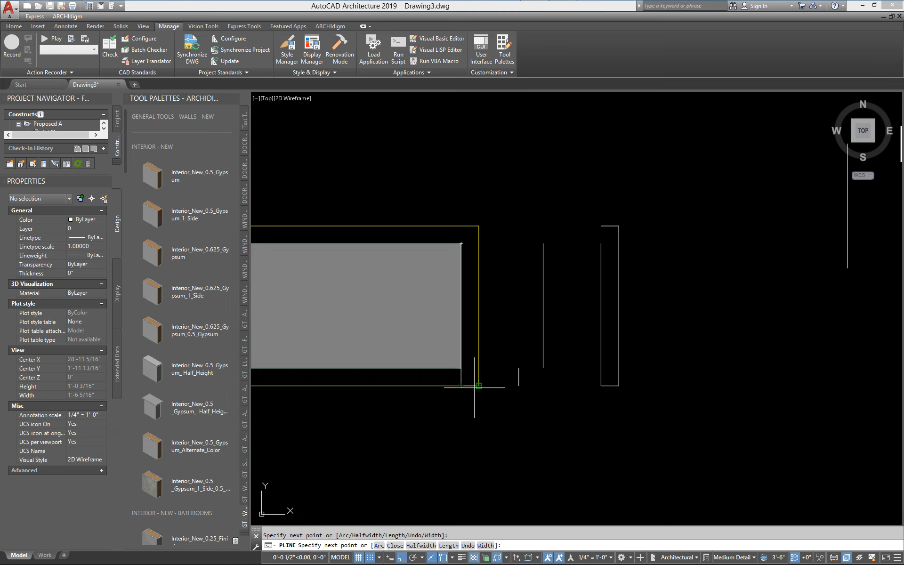
{"action": "left_click", "coordinate": [478, 386]}
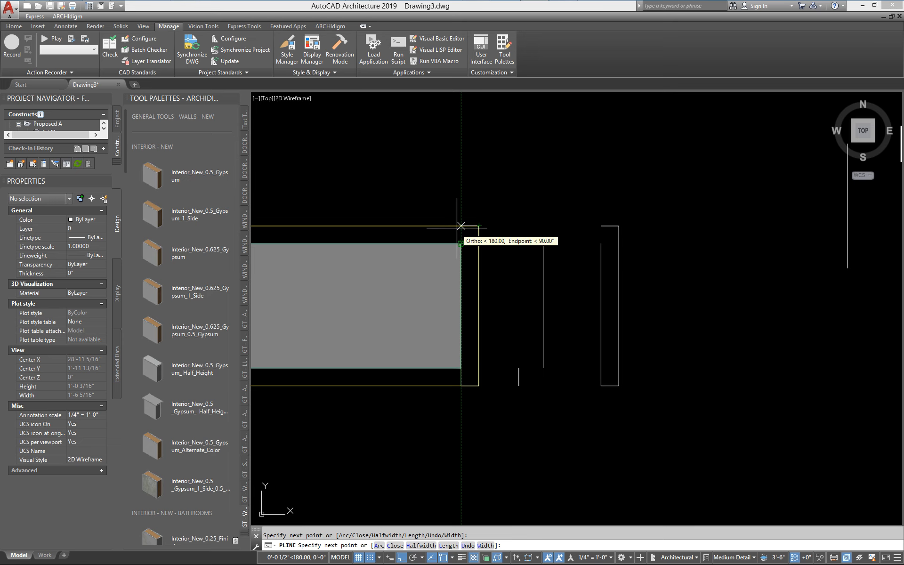
{"action": "left_click", "coordinate": [478, 226]}
{"action": "key", "text": "Return"}
Step: Move the new endcap polyline about 5 7/16" horizontally away from the wall end
{"action": "type", "text": "m"}
{"action": "key", "text": "Return"}
{"action": "type", "text": "l"}
{"action": "key", "text": "Return"}
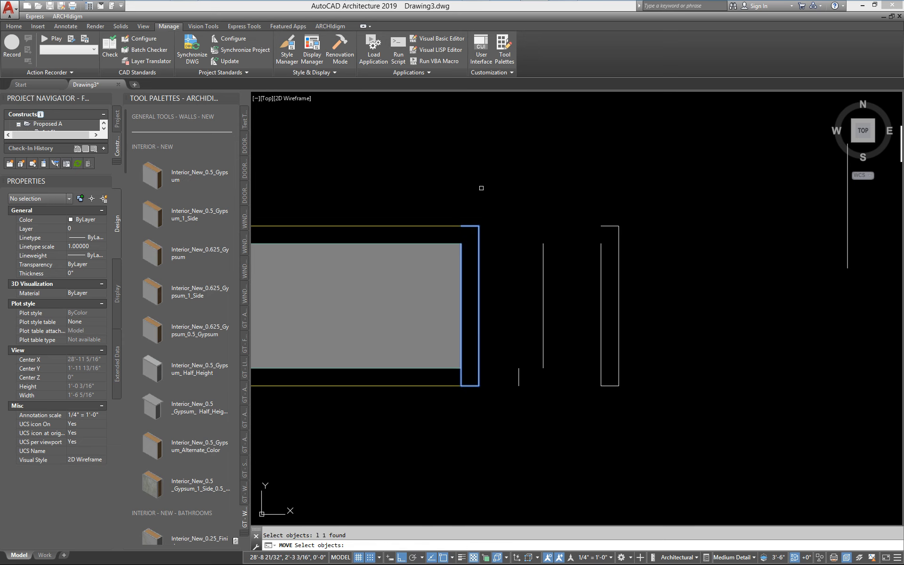
{"action": "key", "text": "Return"}
{"action": "left_click", "coordinate": [481, 188]}
{"action": "middle_click_drag", "start_coordinate": [635, 191], "coordinate": [538, 172]}
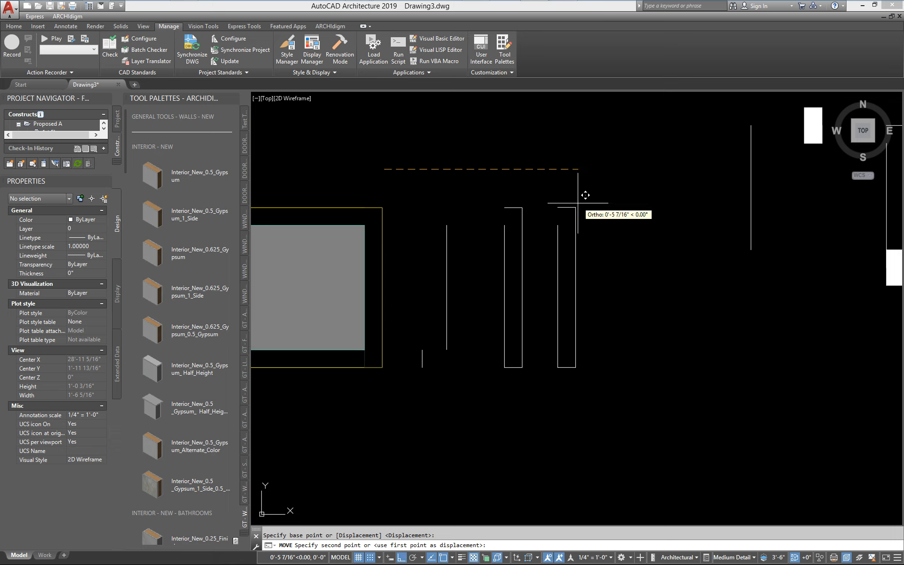
{"action": "left_click", "coordinate": [578, 202]}
Step: Move the older hooked outline polyline about 5 1/4" horizontally, past the new one
{"action": "type", "text": "m"}
{"action": "key", "text": "Return"}
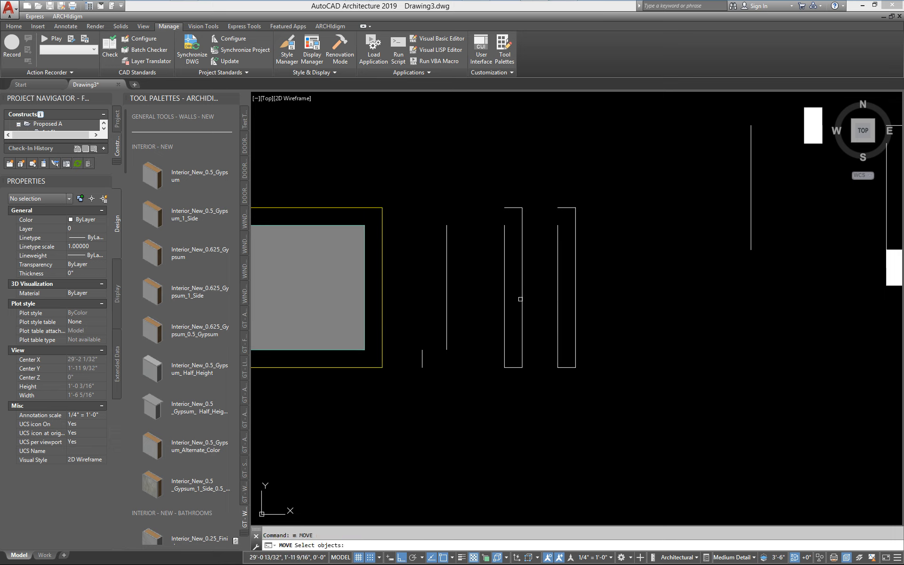
{"action": "left_click", "coordinate": [520, 298]}
{"action": "left_click", "coordinate": [478, 151]}
{"action": "key", "text": "Return"}
{"action": "left_click", "coordinate": [421, 152]}
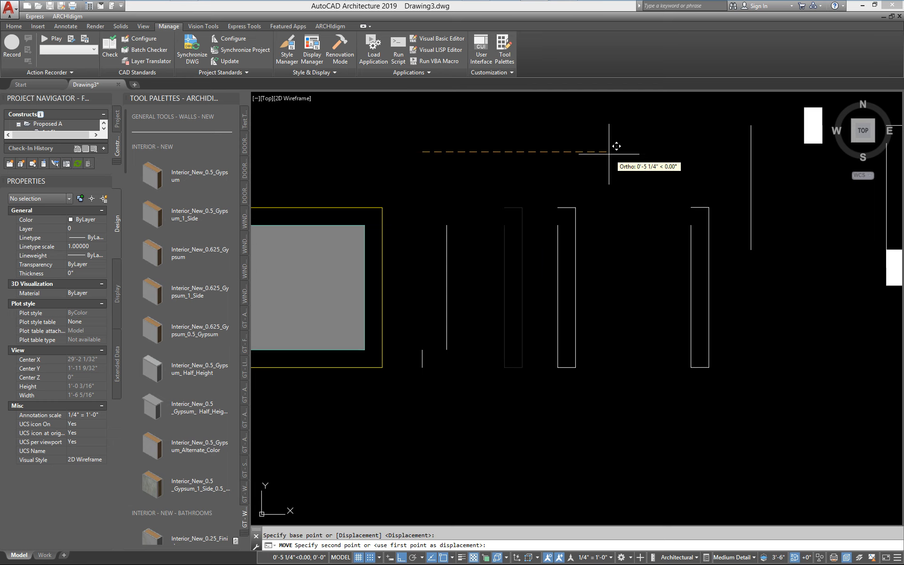
{"action": "left_click", "coordinate": [608, 153]}
Step: Redefine the Test_1 wall endcap style from drawn polylines, using the short vertical line as component index 1
{"action": "middle_click_drag", "start_coordinate": [414, 344], "coordinate": [487, 378]}
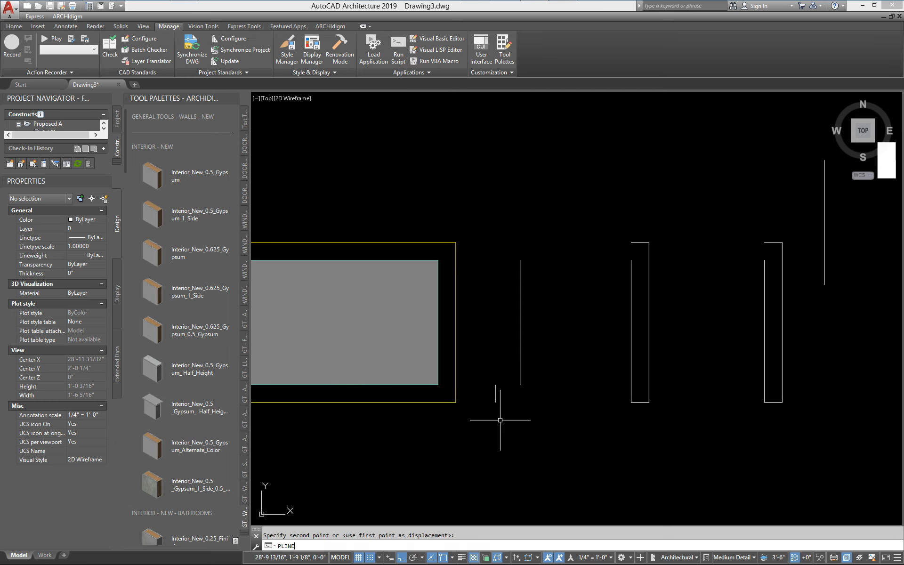
{"action": "key", "text": "Up"}
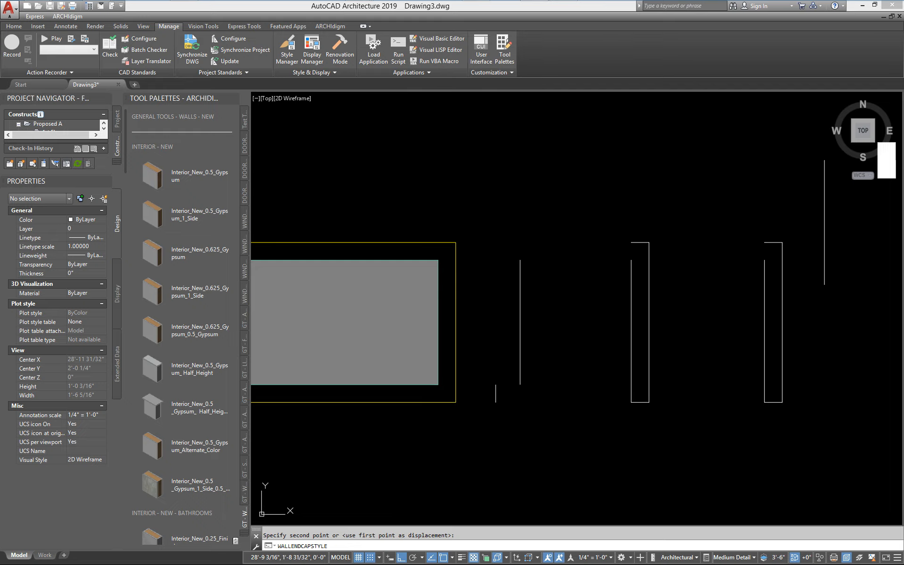
{"action": "key", "text": "Return"}
{"action": "left_click", "coordinate": [301, 146]}
{"action": "right_click", "coordinate": [300, 146]}
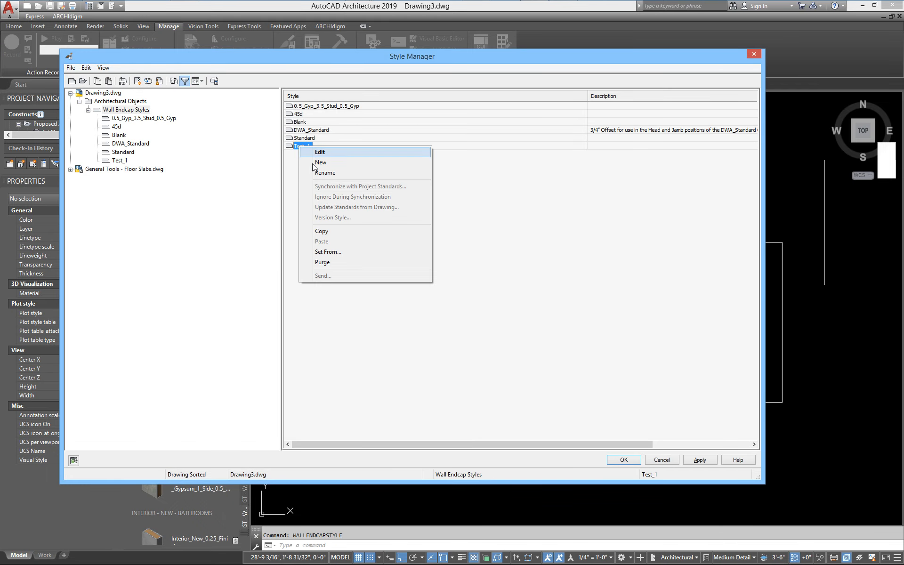
{"action": "left_click", "coordinate": [335, 251]}
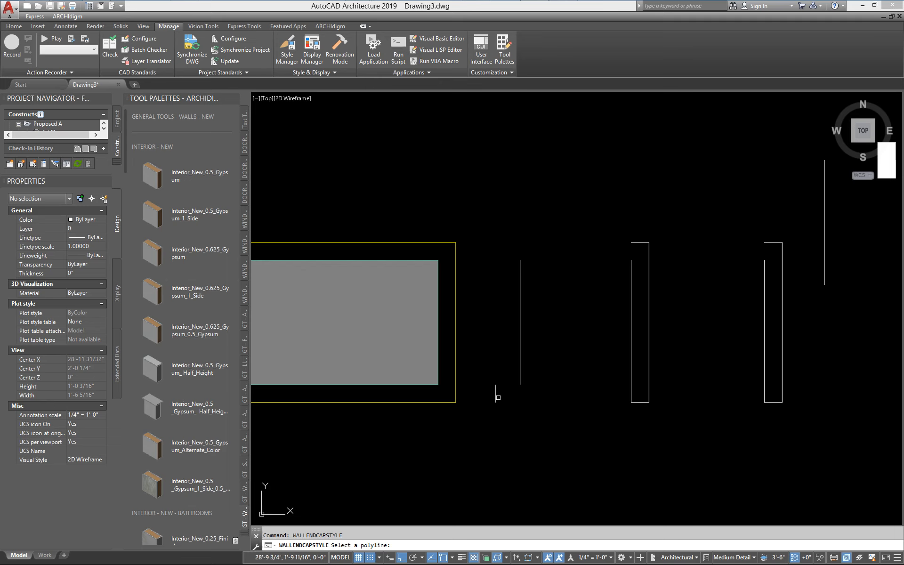
{"action": "left_click", "coordinate": [495, 397]}
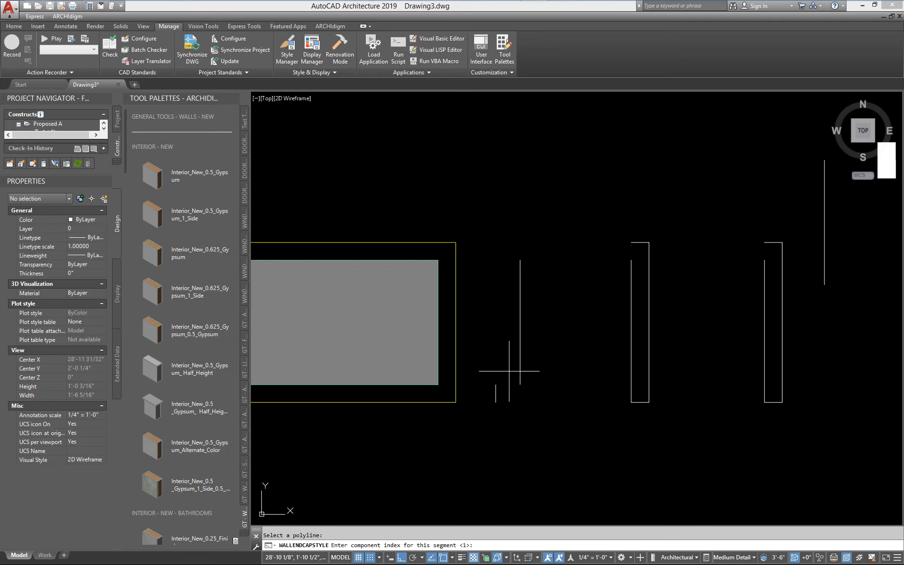
{"action": "key", "text": "Return"}
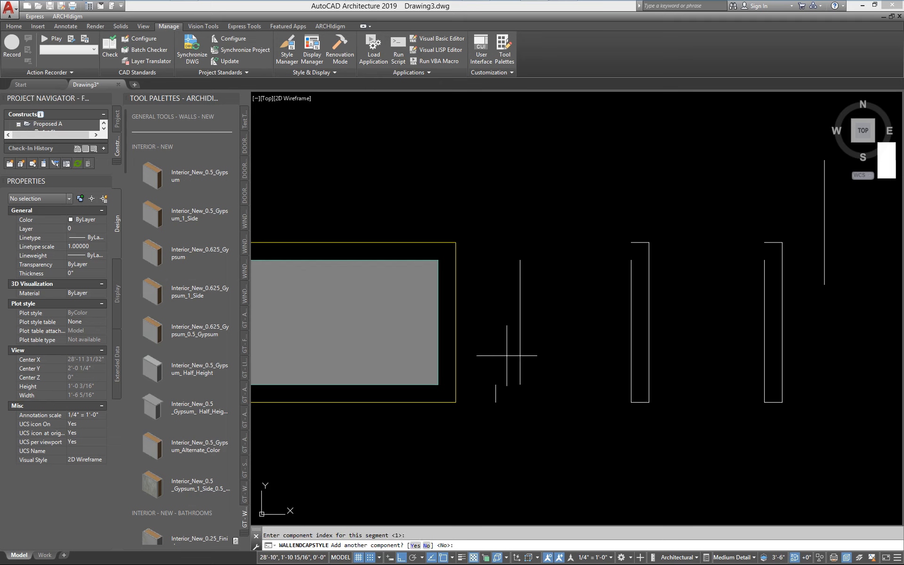
Step: Add the long vertical line as component 2 and the new hooked polyline as component 3, accept the 0" return offset and save Test_1
{"action": "type", "text": "y"}
{"action": "key", "text": "Return"}
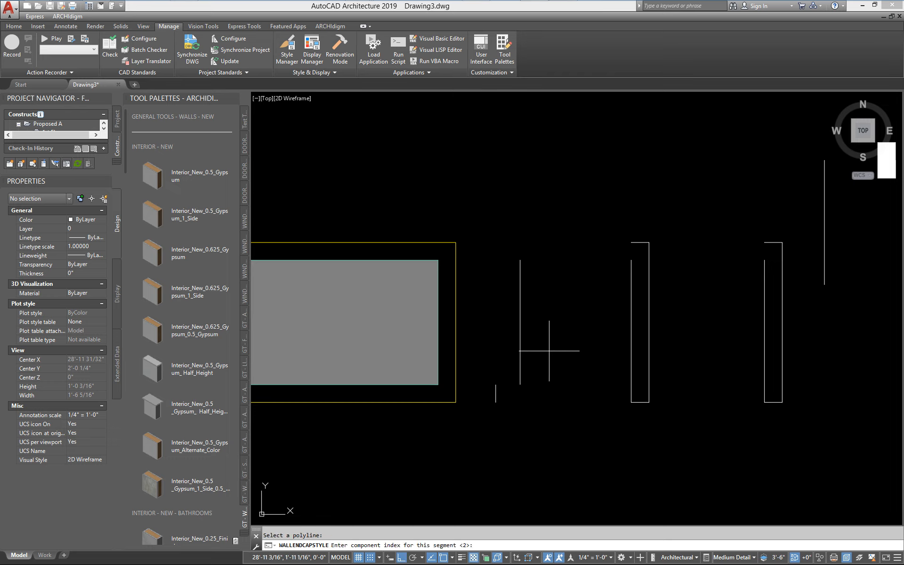
{"action": "left_click", "coordinate": [631, 398]}
{"action": "key", "text": "Return"}
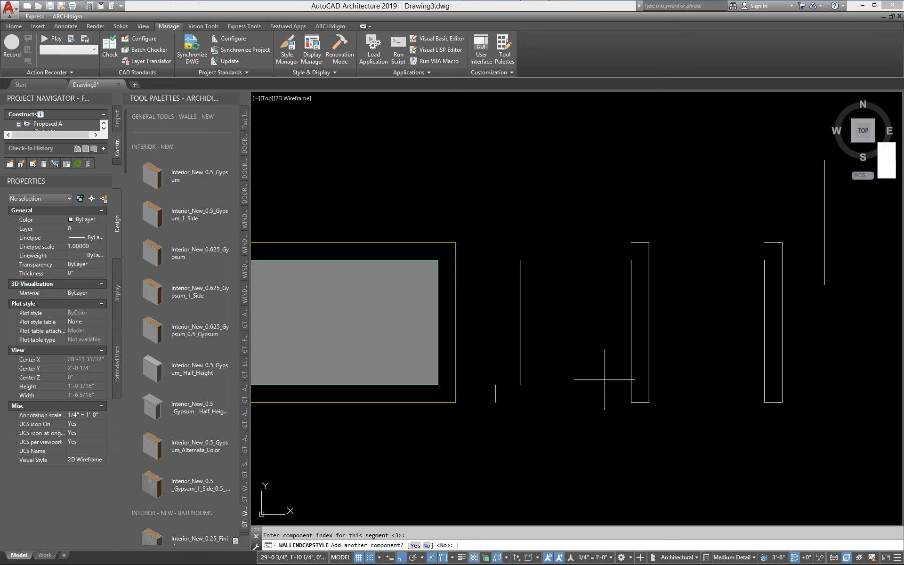
{"action": "key", "text": "Return"}
{"action": "key", "text": "Return"}
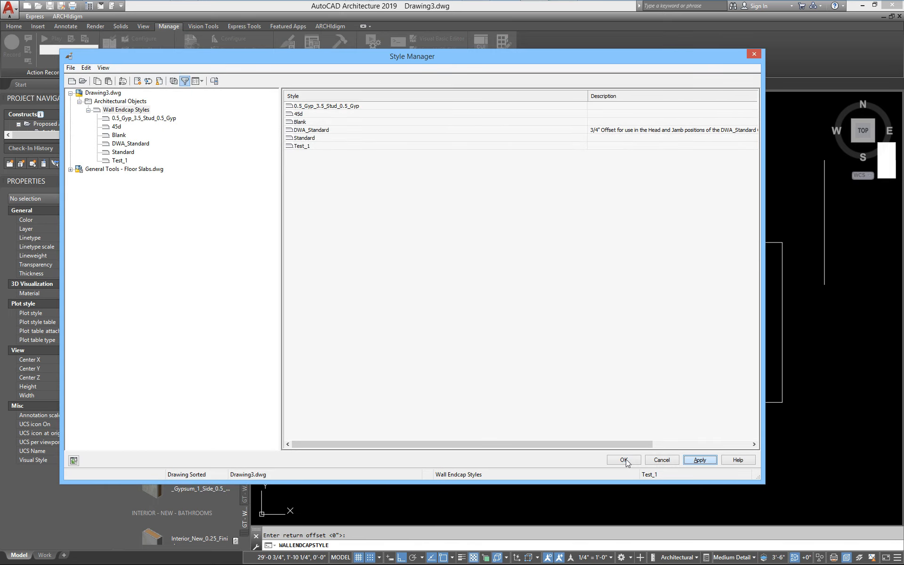
{"action": "left_click", "coordinate": [624, 460]}
Step: Move the short vertical component line about 4 3/16" straight up, level with the wall's upper gypsum layer
{"action": "mouse_move", "coordinate": [504, 303]}
{"action": "middle_mouse_down"}
{"action": "mouse_move", "coordinate": [525, 172]}
{"action": "mouse_move", "coordinate": [528, 259]}
{"action": "middle_mouse_up"}
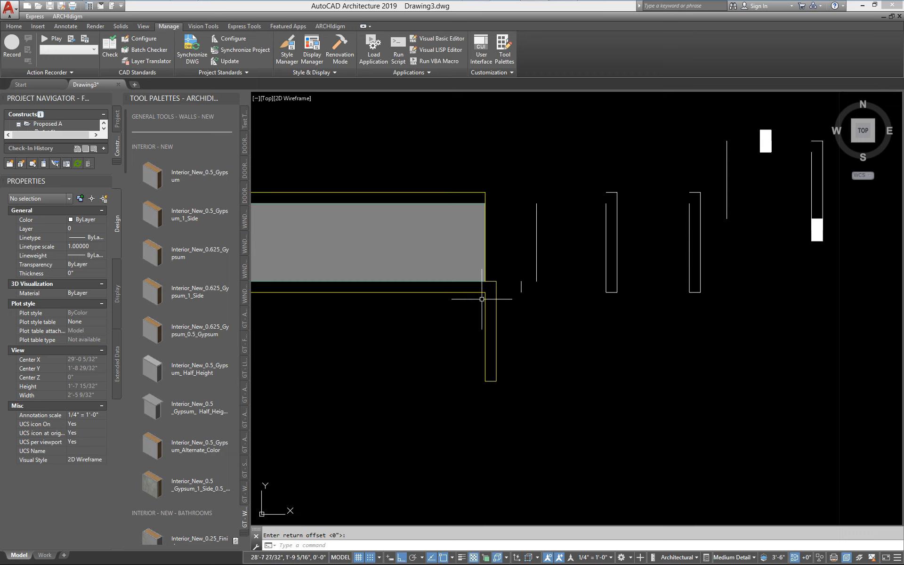
{"action": "key", "text": "Return"}
{"action": "left_click", "coordinate": [521, 288]}
{"action": "key", "text": "Return"}
{"action": "left_click", "coordinate": [509, 260]}
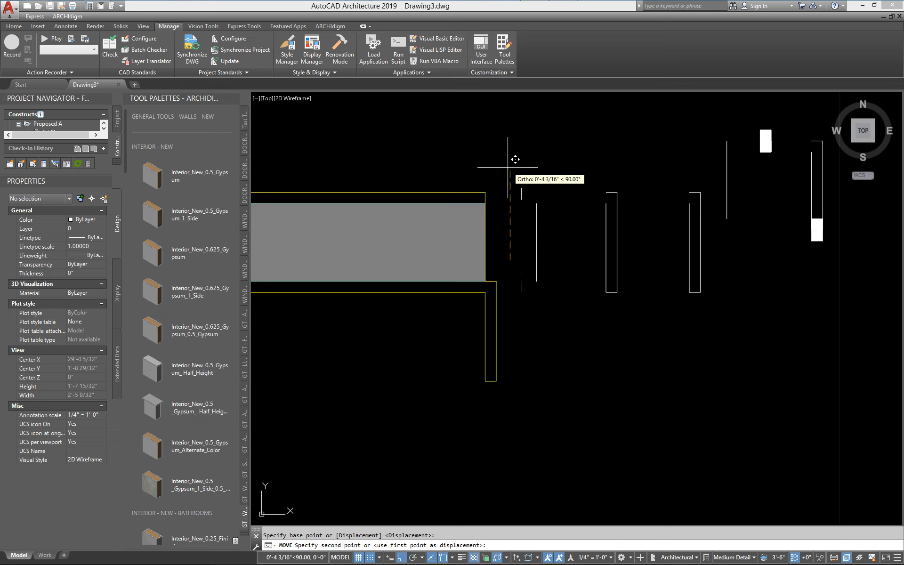
{"action": "left_click", "coordinate": [515, 159]}
Step: Move the nearer hooked polyline straight down about 3 13/16", level with the wall's lower gypsum layer
{"action": "type", "text": "m"}
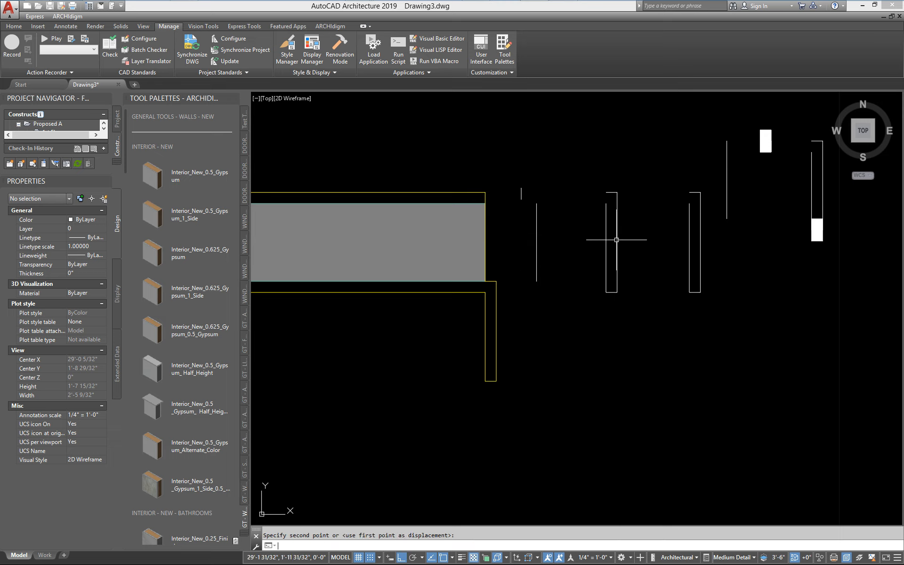
{"action": "key", "text": "Return"}
{"action": "left_click", "coordinate": [608, 241]}
{"action": "key", "text": "Return"}
{"action": "left_click", "coordinate": [584, 193]}
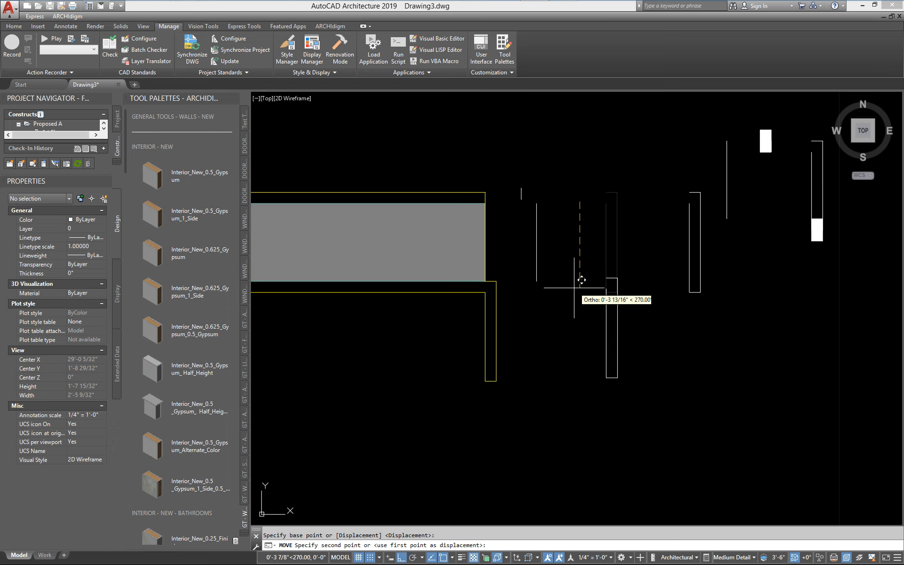
{"action": "left_click", "coordinate": [577, 284]}
{"action": "middle_click_drag", "start_coordinate": [573, 289], "coordinate": [523, 294]}
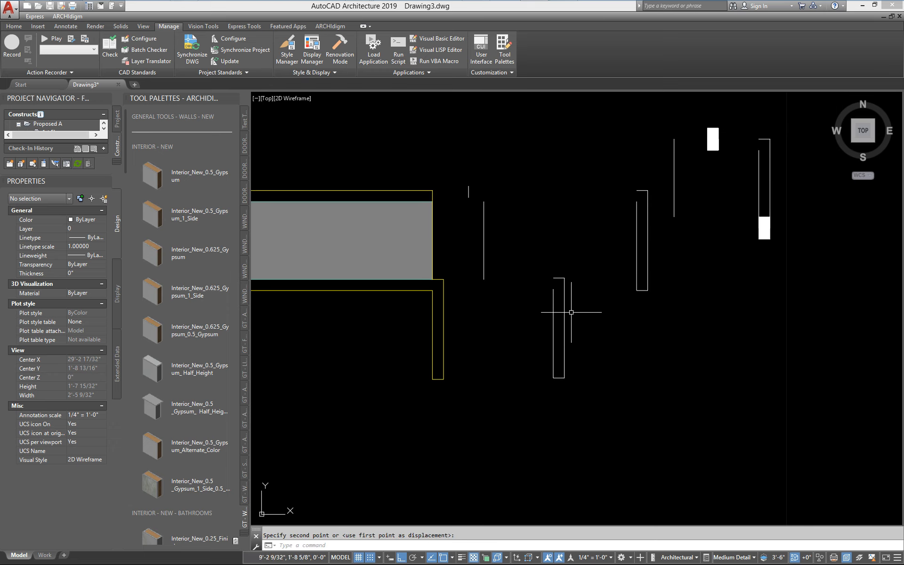
{"action": "scroll", "coordinate": [454, 299], "scroll_direction": "up", "scroll_amount": 2}
{"action": "middle_click_drag", "start_coordinate": [568, 346], "coordinate": [606, 393]}
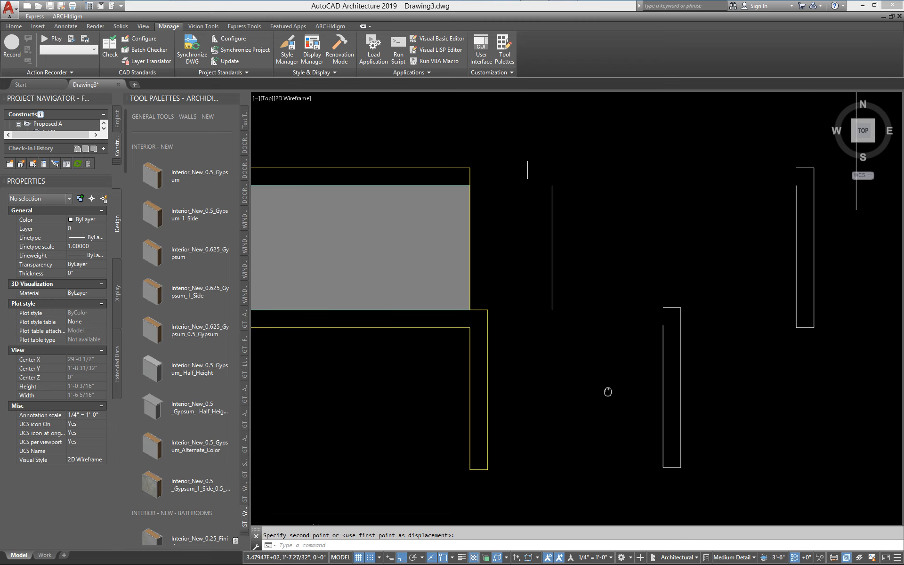
{"action": "scroll", "coordinate": [597, 385], "scroll_direction": "down", "scroll_amount": 2}
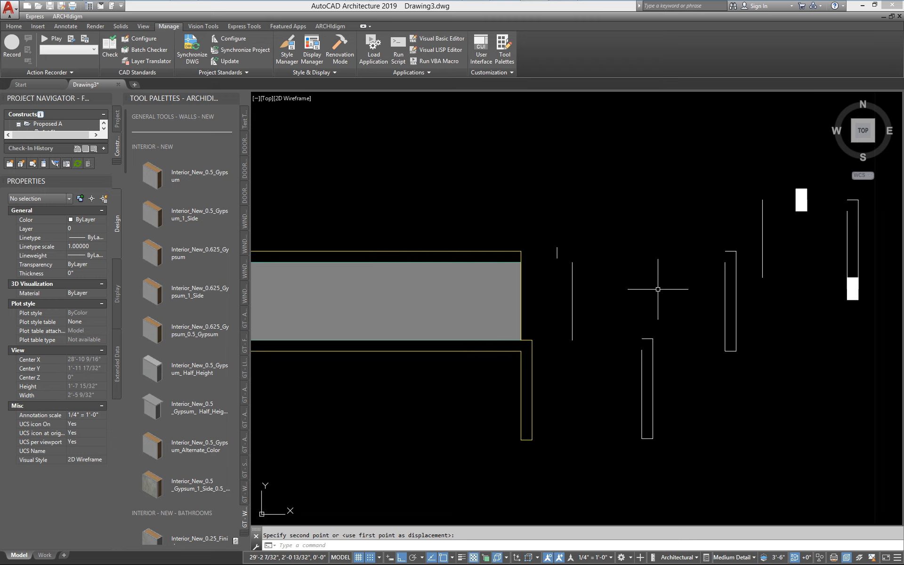
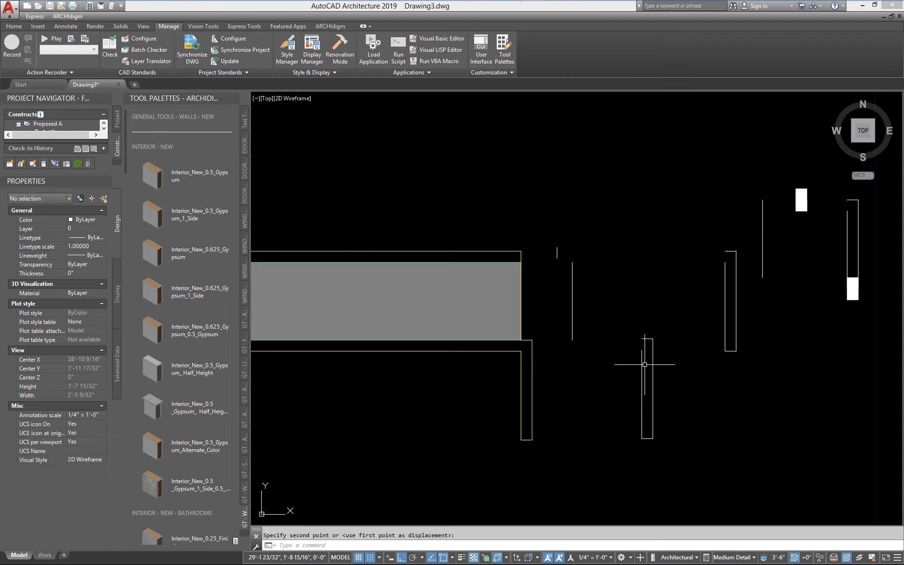
Step: Reverse the direction of the lowered hooked polyline with PEDIT
{"action": "middle_click_drag", "start_coordinate": [569, 374], "coordinate": [508, 363]}
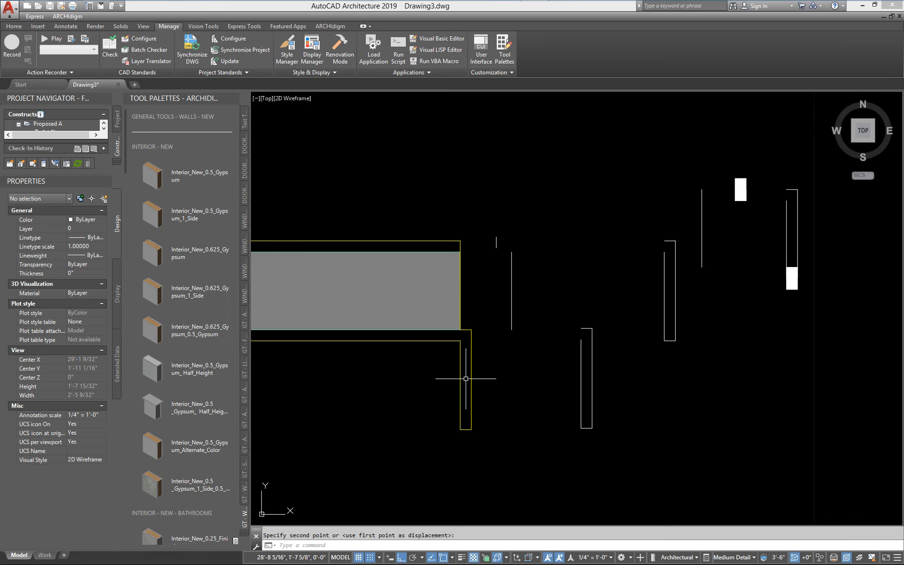
{"action": "middle_click_drag", "start_coordinate": [517, 306], "coordinate": [549, 319]}
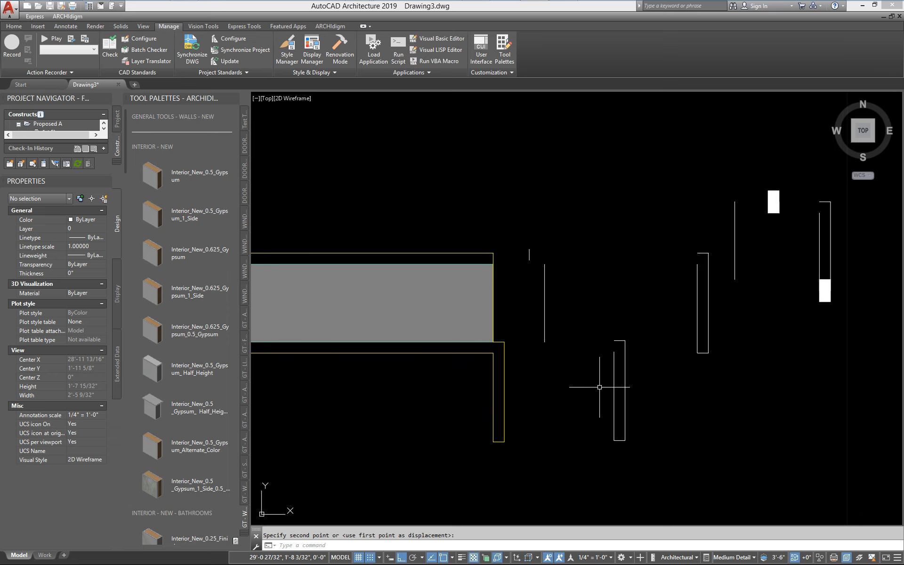
{"action": "type", "text": "e"}
{"action": "key", "text": "Return"}
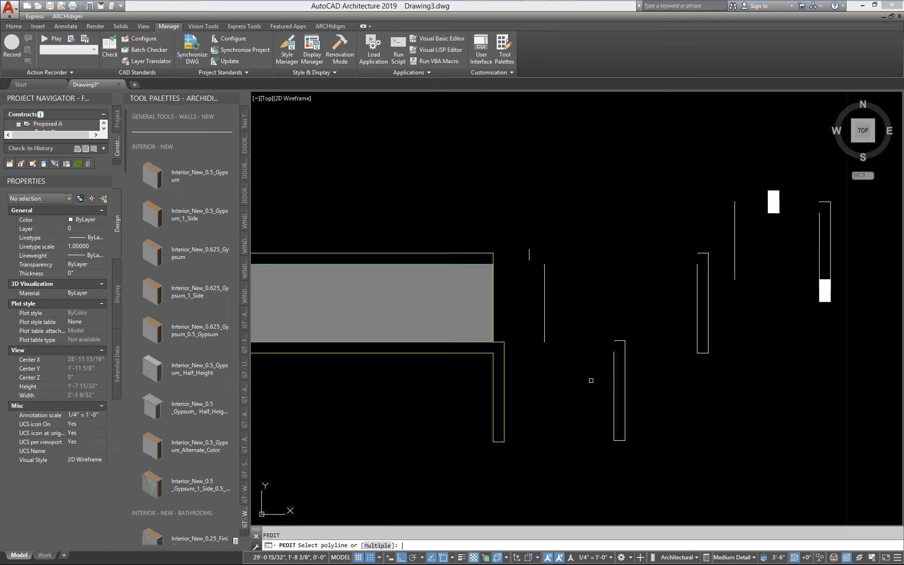
{"action": "left_click", "coordinate": [611, 380]}
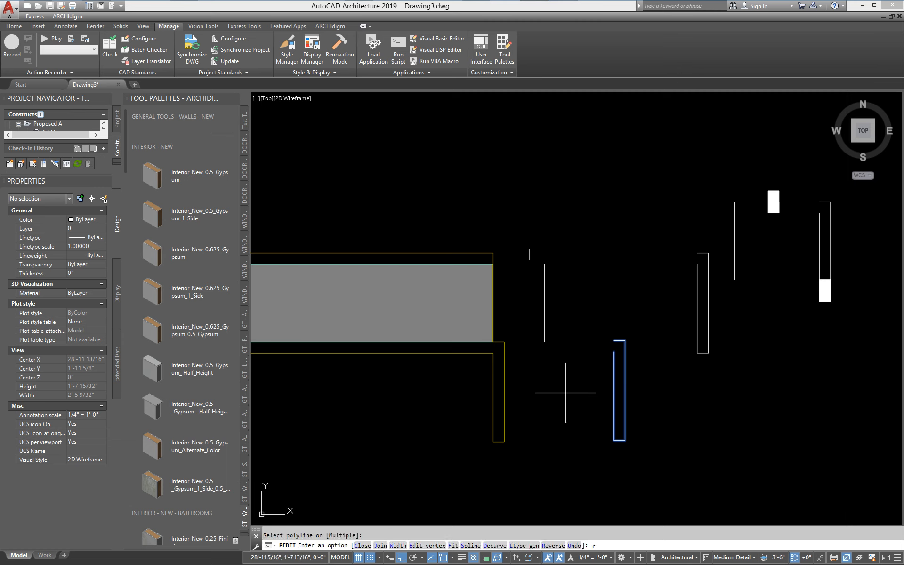
{"action": "key", "text": "Return"}
{"action": "key", "text": "Return"}
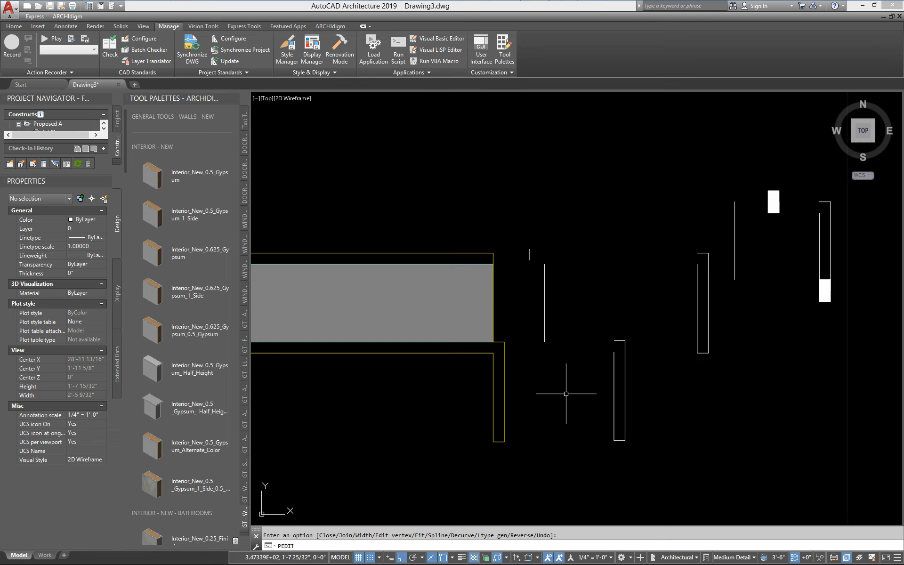
Step: Redefine the Test_1 wall endcap style from drawn polylines, adding the short and long vertical lines as components
{"action": "key", "text": "Return"}
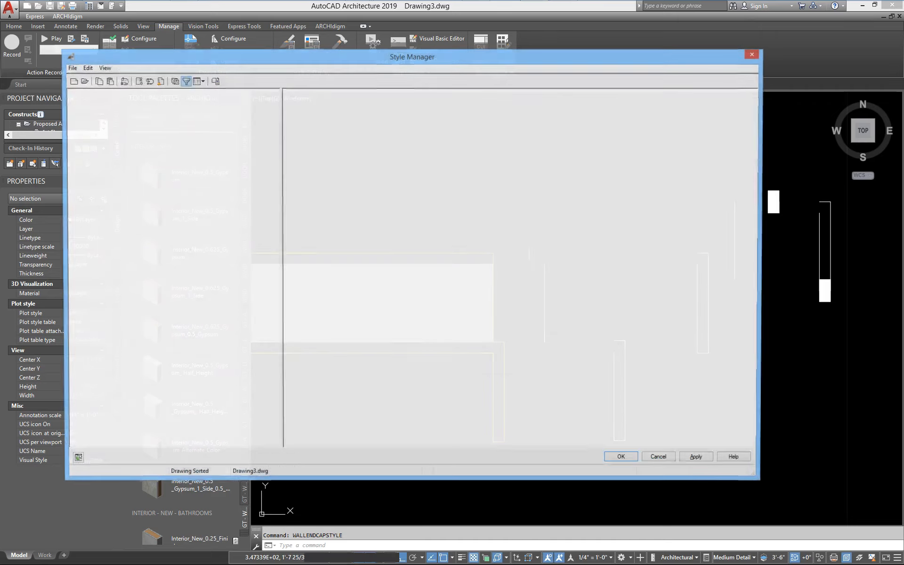
{"action": "left_click", "coordinate": [298, 146]}
{"action": "right_click", "coordinate": [296, 147]}
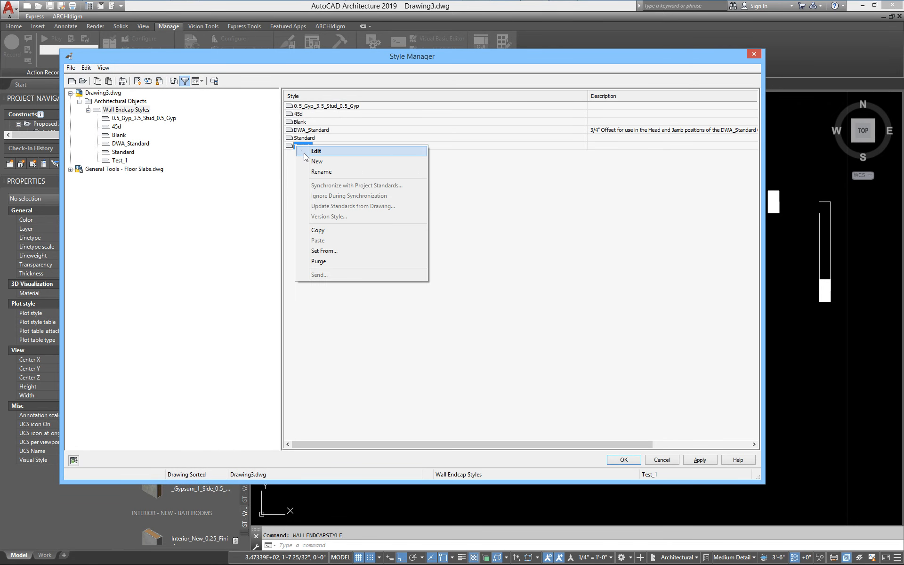
{"action": "left_click", "coordinate": [320, 250]}
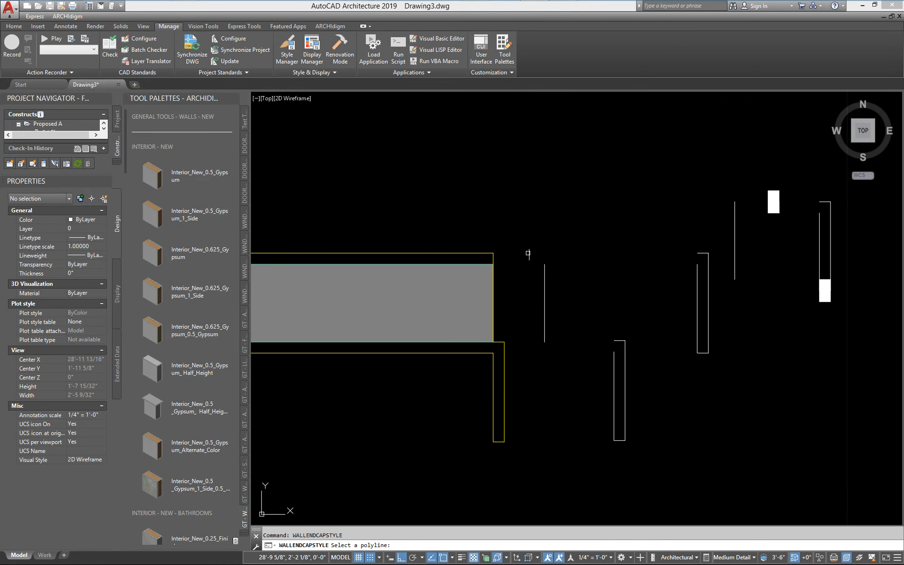
{"action": "left_click", "coordinate": [527, 253]}
{"action": "type", "text": "y"}
{"action": "key", "text": "Return"}
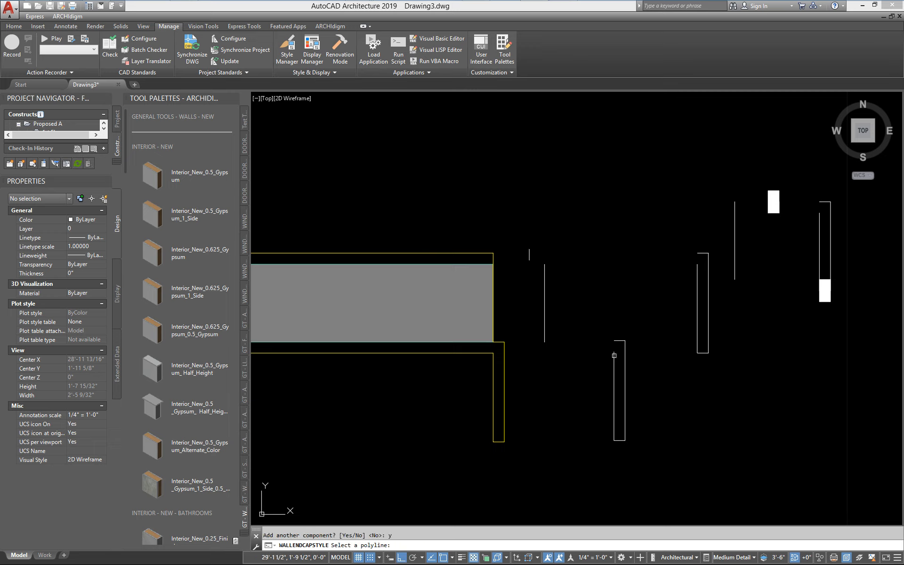
Step: Add the reversed hooked polyline as the last component, accept the 0" return offset and save Test_1
{"action": "left_click", "coordinate": [614, 355]}
{"action": "key", "text": "Return"}
{"action": "key", "text": "Return"}
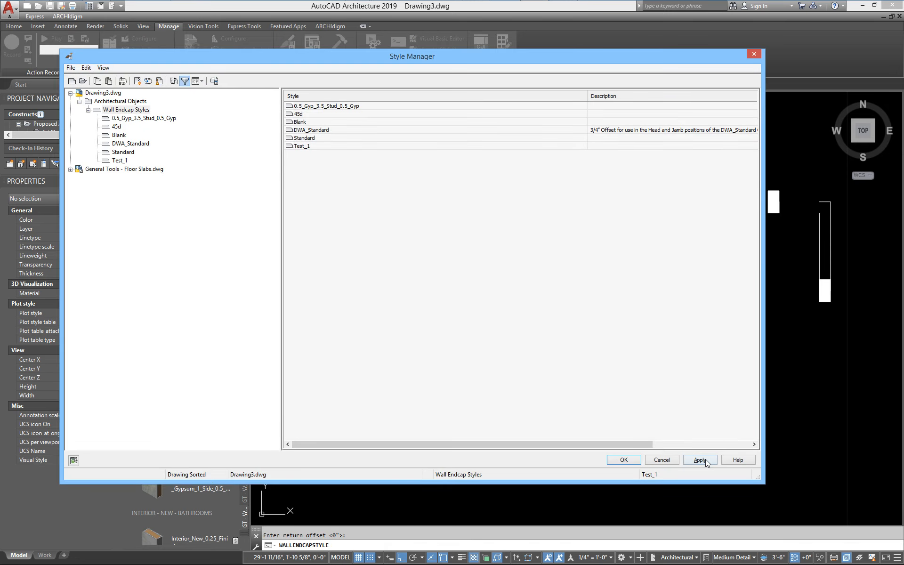
{"action": "left_click", "coordinate": [705, 458]}
{"action": "left_click", "coordinate": [629, 458]}
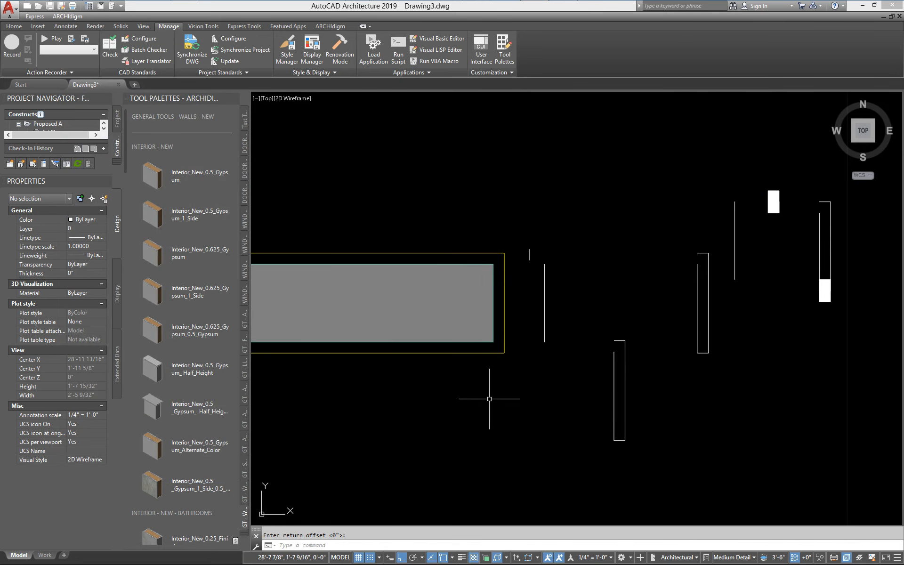
Step: Check the reshaped wall end and the component polylines beside it
{"action": "scroll", "coordinate": [574, 369], "scroll_direction": "down", "scroll_amount": 4}
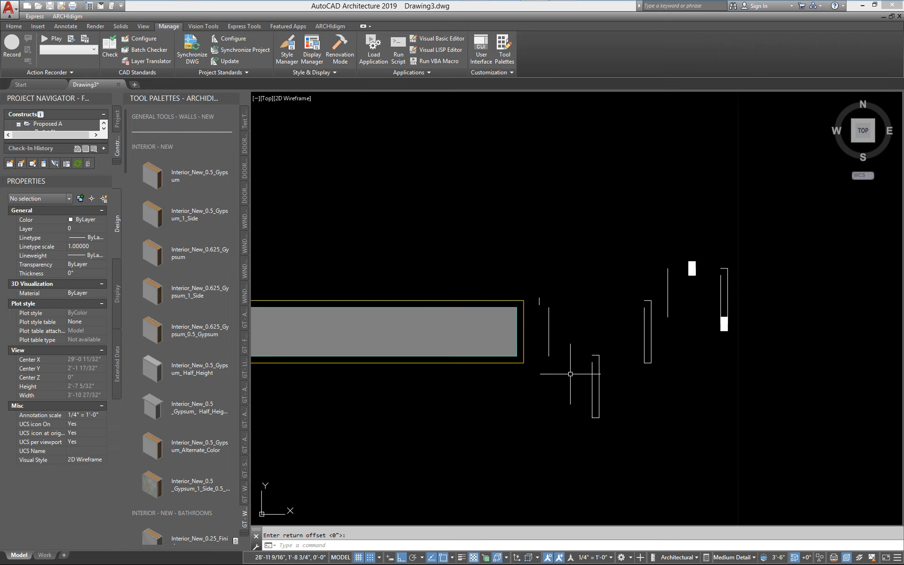
{"action": "scroll", "coordinate": [633, 334], "scroll_direction": "up", "scroll_amount": 4}
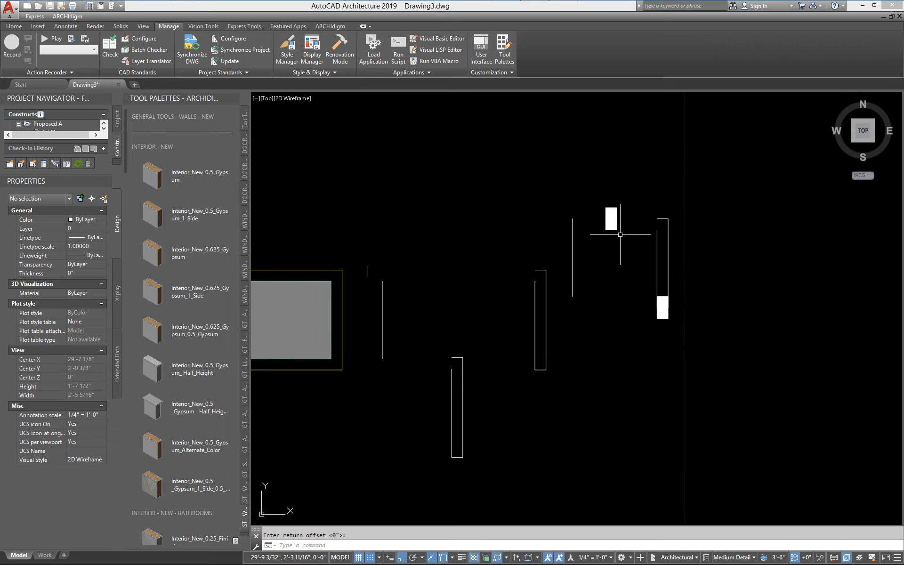
{"action": "key", "text": "Escape"}
{"action": "scroll", "coordinate": [616, 250], "scroll_direction": "down", "scroll_amount": 2}
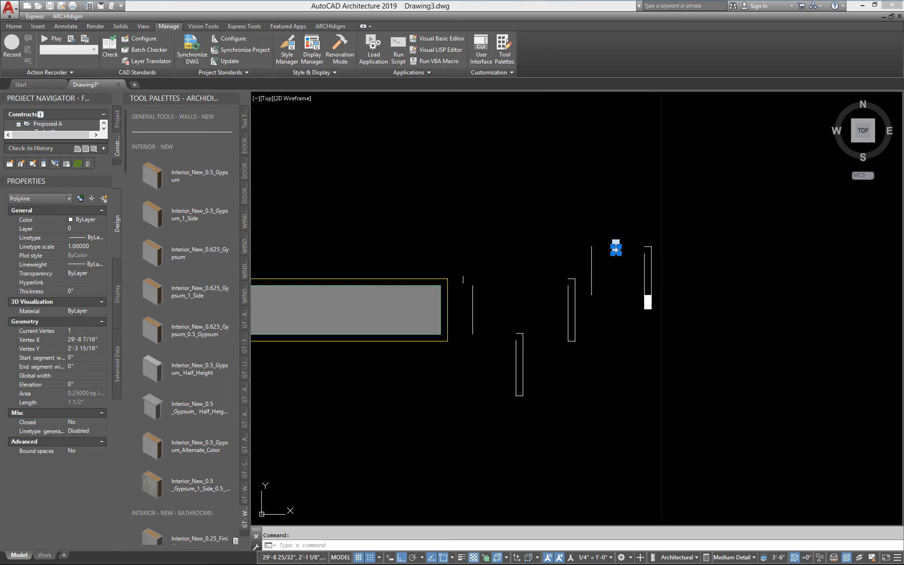
Step: Override the starting endcap of the short Standard wall with angled ends, using the Blank style
{"action": "scroll", "coordinate": [543, 265], "scroll_direction": "down", "scroll_amount": 6}
{"action": "mouse_move", "coordinate": [445, 236]}
{"action": "middle_mouse_down"}
{"action": "mouse_move", "coordinate": [632, 342]}
{"action": "mouse_move", "coordinate": [766, 373]}
{"action": "middle_mouse_up"}
{"action": "scroll", "coordinate": [623, 328], "scroll_direction": "down", "scroll_amount": 2}
{"action": "scroll", "coordinate": [371, 236], "scroll_direction": "up", "scroll_amount": 3}
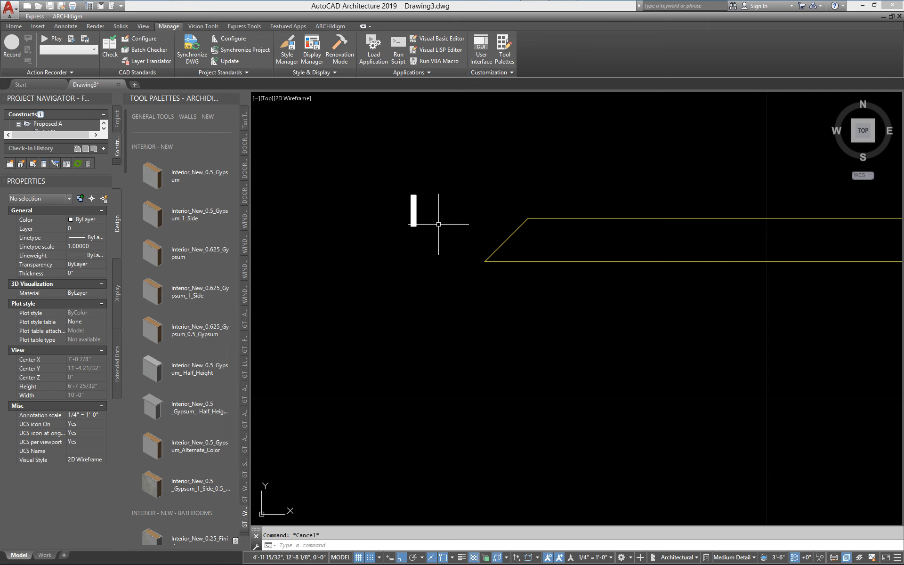
{"action": "scroll", "coordinate": [463, 227], "scroll_direction": "down", "scroll_amount": 1}
{"action": "scroll", "coordinate": [461, 320], "scroll_direction": "down", "scroll_amount": 4}
{"action": "left_click", "coordinate": [466, 316]}
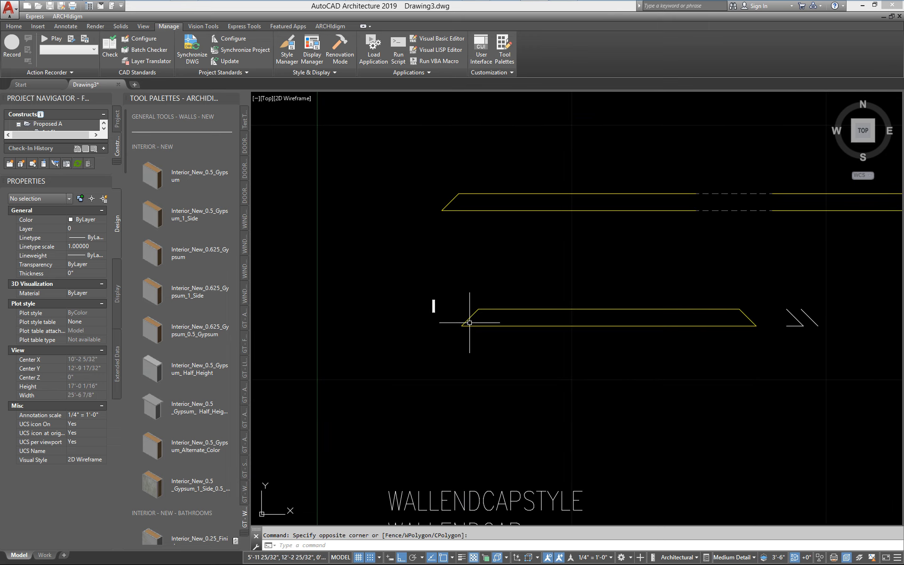
{"action": "left_click", "coordinate": [447, 320]}
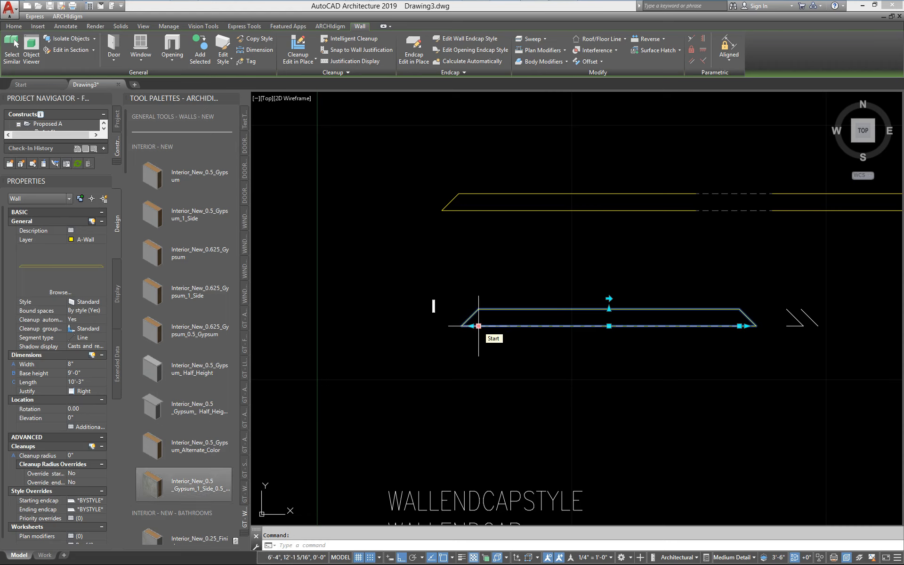
{"action": "left_click", "coordinate": [89, 501]}
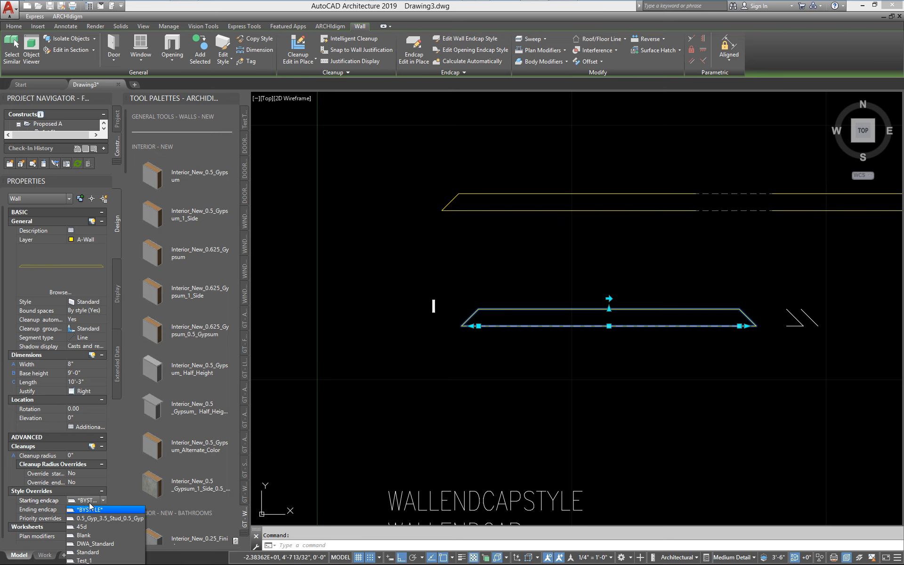
{"action": "left_click", "coordinate": [96, 538]}
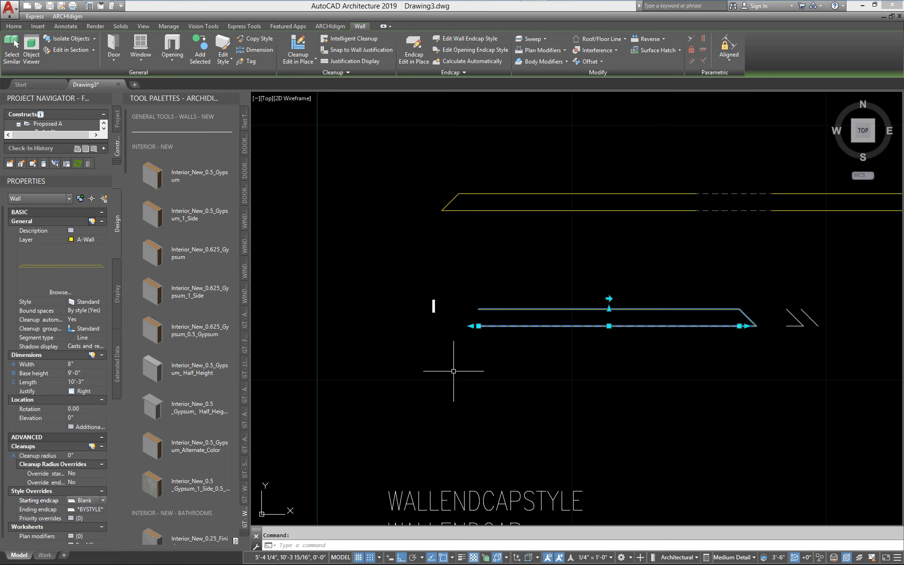
{"action": "key", "text": "Escape"}
Step: Examine the Standard wall's start beside the filled polyline, and the layered wall's end with its component polylines
{"action": "scroll", "coordinate": [492, 341], "scroll_direction": "up", "scroll_amount": 4}
{"action": "middle_click_drag", "start_coordinate": [420, 354], "coordinate": [509, 265]}
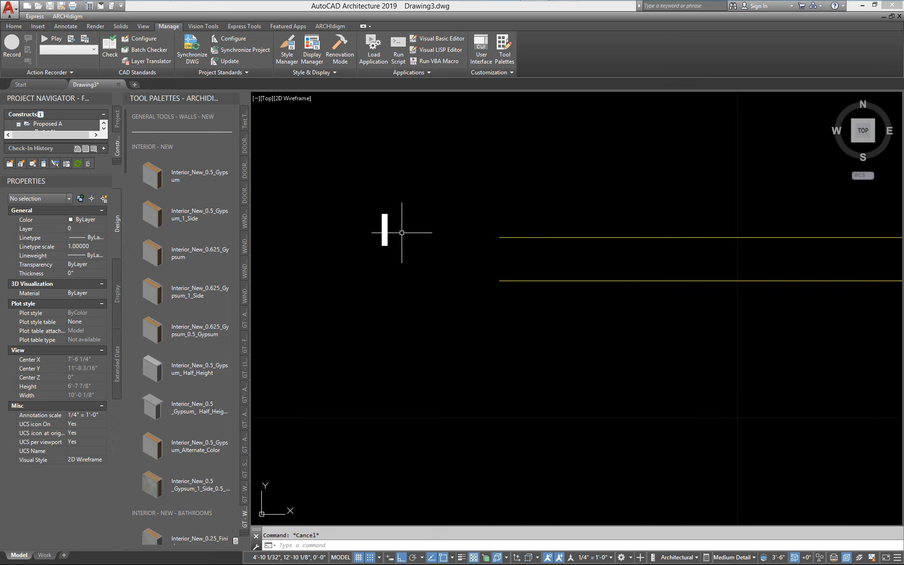
{"action": "scroll", "coordinate": [500, 245], "scroll_direction": "down", "scroll_amount": 4}
{"action": "scroll", "coordinate": [632, 439], "scroll_direction": "down", "scroll_amount": 2}
{"action": "middle_click_drag", "start_coordinate": [632, 439], "coordinate": [295, 243]}
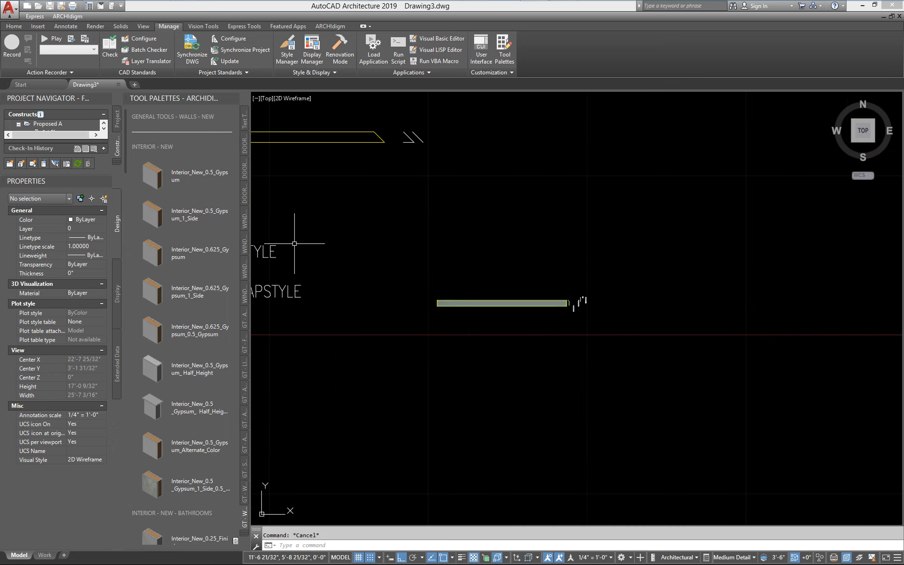
{"action": "middle_click_drag", "start_coordinate": [590, 379], "coordinate": [579, 402]}
{"action": "scroll", "coordinate": [566, 321], "scroll_direction": "up", "scroll_amount": 4}
{"action": "scroll", "coordinate": [609, 381], "scroll_direction": "up", "scroll_amount": 4}
{"action": "middle_click_drag", "start_coordinate": [537, 341], "coordinate": [582, 380]}
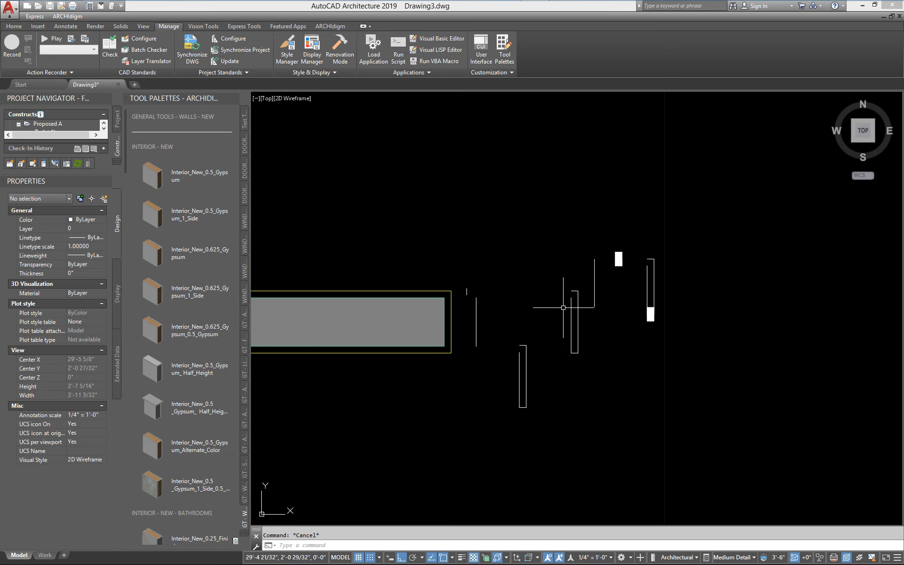
{"action": "scroll", "coordinate": [612, 285], "scroll_direction": "up", "scroll_amount": 2}
{"action": "scroll", "coordinate": [612, 273], "scroll_direction": "down", "scroll_amount": 2}
{"action": "middle_click_drag", "start_coordinate": [618, 286], "coordinate": [678, 290]}
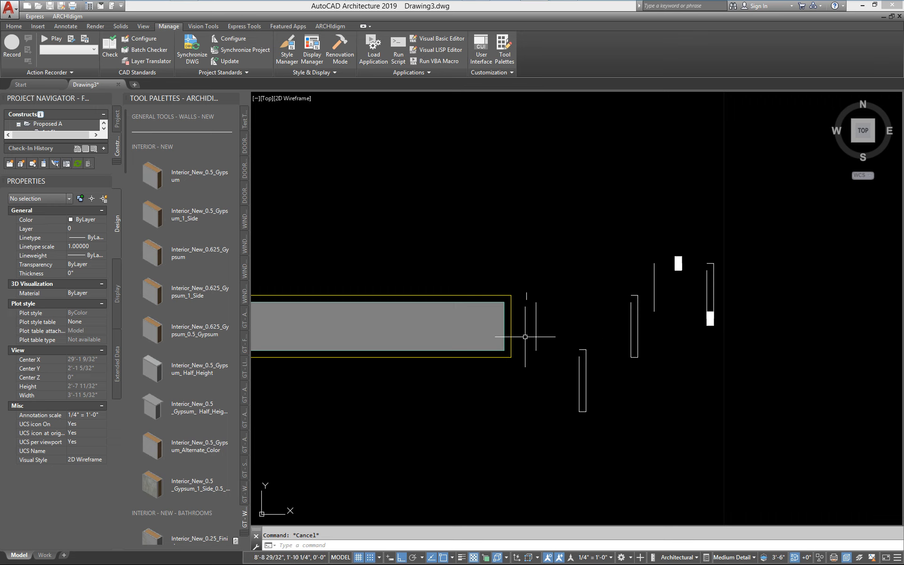
{"action": "scroll", "coordinate": [501, 311], "scroll_direction": "up", "scroll_amount": 2}
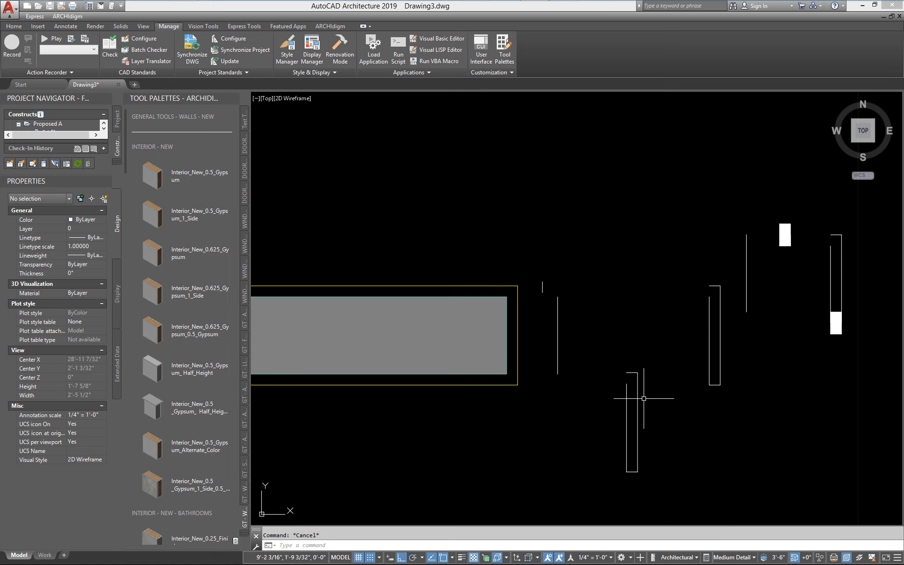
{"action": "left_click", "coordinate": [655, 419]}
{"action": "left_click", "coordinate": [542, 281]}
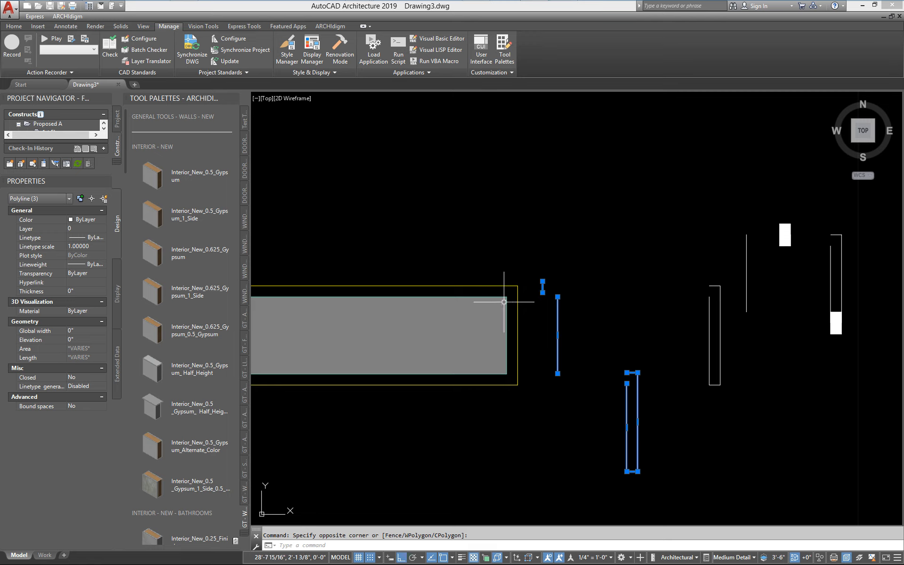
{"action": "key", "text": "Escape"}
Step: Draw a vertical line across the upper gypsum layer, from the stud's upper end corner to the wall's outer face
{"action": "scroll", "coordinate": [523, 318], "scroll_direction": "up", "scroll_amount": 2}
{"action": "type", "text": "l"}
{"action": "key", "text": "Return"}
{"action": "left_click", "coordinate": [496, 282]}
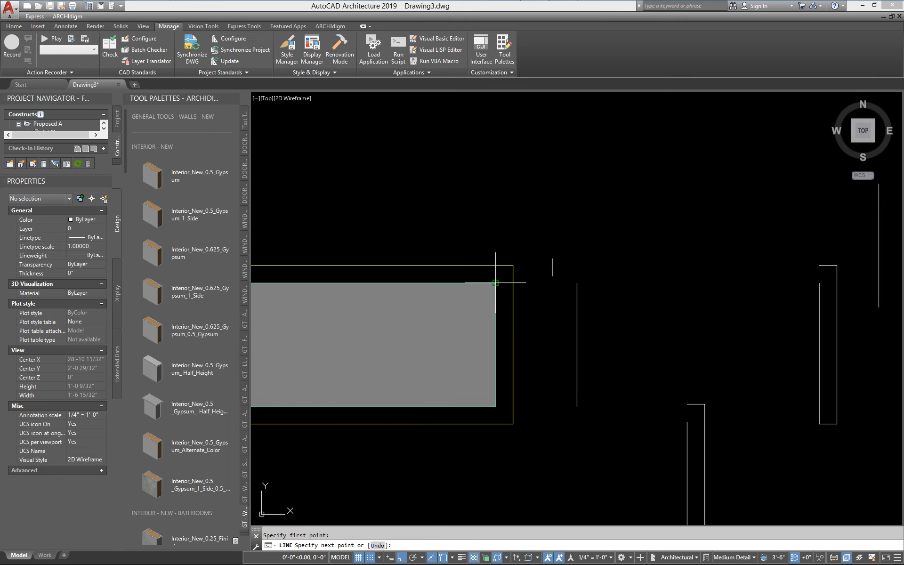
{"action": "left_click", "coordinate": [495, 265]}
{"action": "key", "text": "Return"}
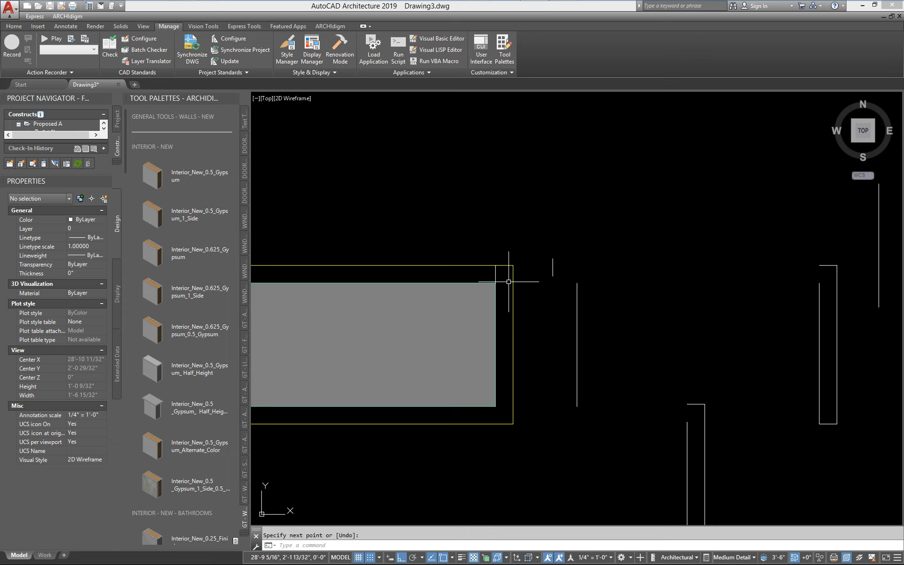
Step: Delete the short vertical line across the wall's upper gypsum layer
{"action": "left_click", "coordinate": [495, 275]}
{"action": "scroll", "coordinate": [532, 292], "scroll_direction": "down", "scroll_amount": 2}
{"action": "key", "text": "Delete"}
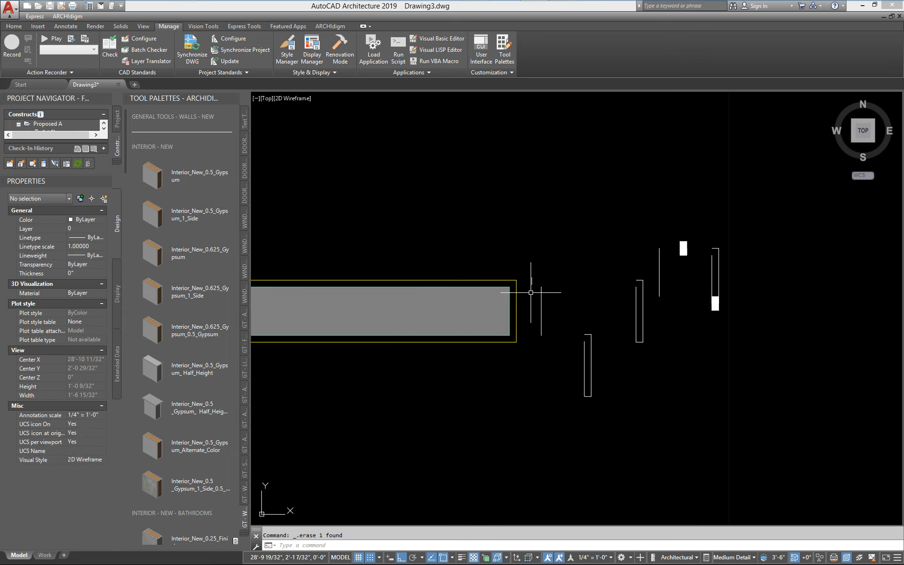
{"action": "scroll", "coordinate": [532, 292], "scroll_direction": "down", "scroll_amount": 2}
{"action": "middle_click_drag", "start_coordinate": [532, 294], "coordinate": [603, 322]}
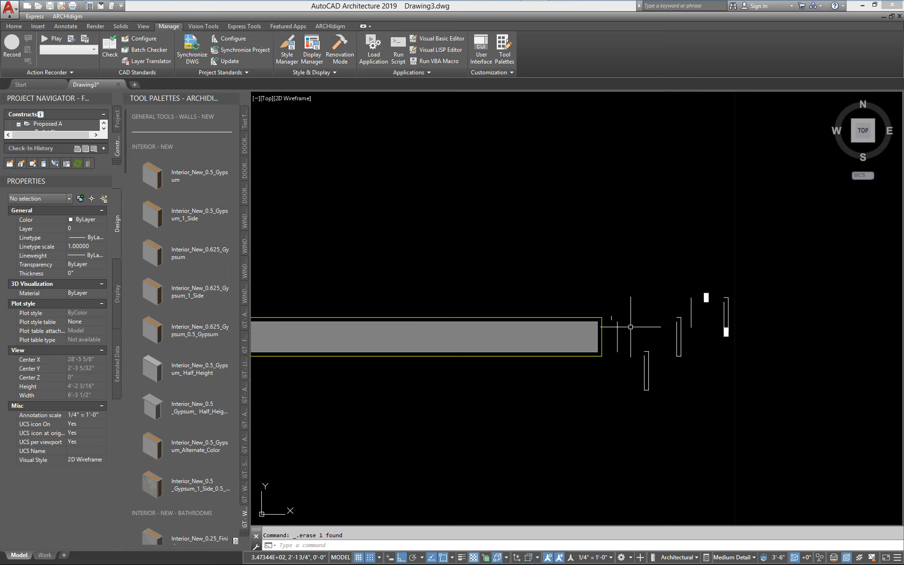
Step: Examine the layered wall's end beside its component polylines, and the full length of the wall
{"action": "scroll", "coordinate": [668, 343], "scroll_direction": "up", "scroll_amount": 2}
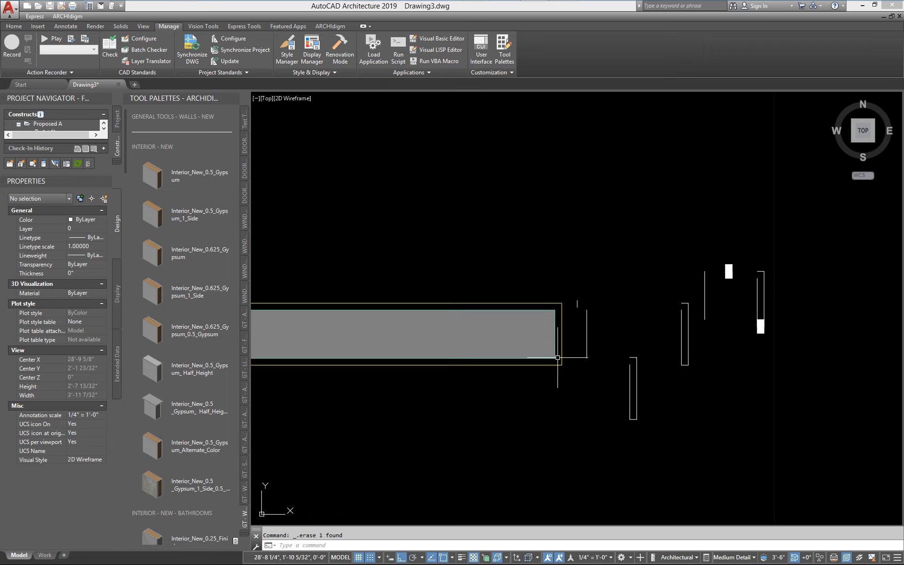
{"action": "middle_click_drag", "start_coordinate": [556, 358], "coordinate": [544, 350]}
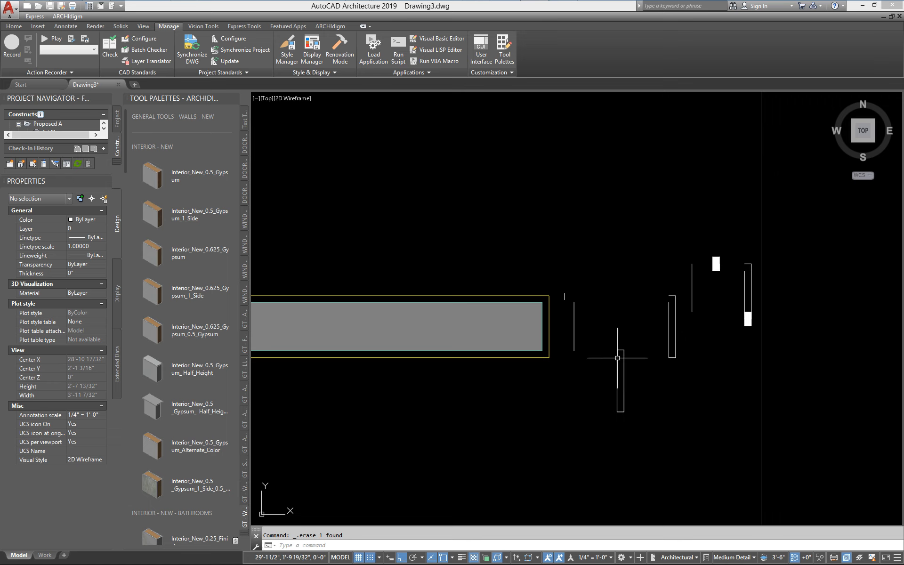
{"action": "scroll", "coordinate": [614, 358], "scroll_direction": "down", "scroll_amount": 2}
{"action": "scroll", "coordinate": [666, 348], "scroll_direction": "down", "scroll_amount": 4}
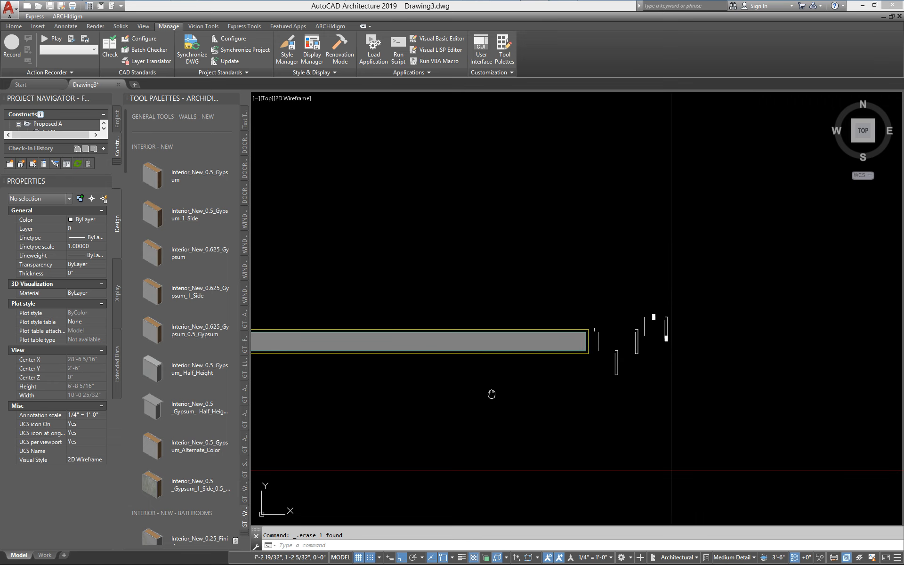
{"action": "middle_click_drag", "start_coordinate": [508, 361], "coordinate": [513, 362]}
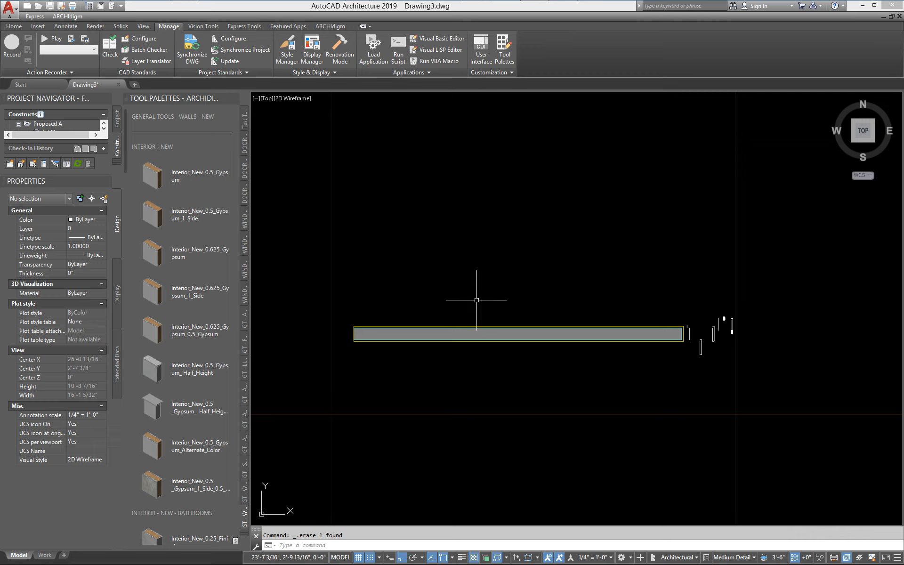
{"action": "middle_click_drag", "start_coordinate": [509, 349], "coordinate": [521, 358]}
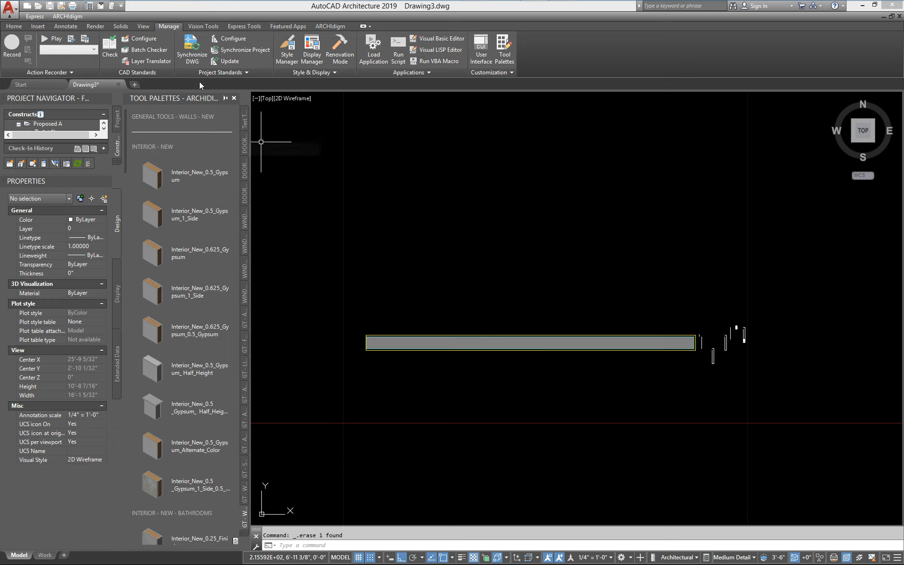
Step: Insert the Openings - Hinged - Single - Transom - Trim assembly from the Doors 25.1 eParts catalog's DOORS - INTERIOR - SYSTEMS collection midway along the layered wall
{"action": "left_click", "coordinate": [89, 6]}
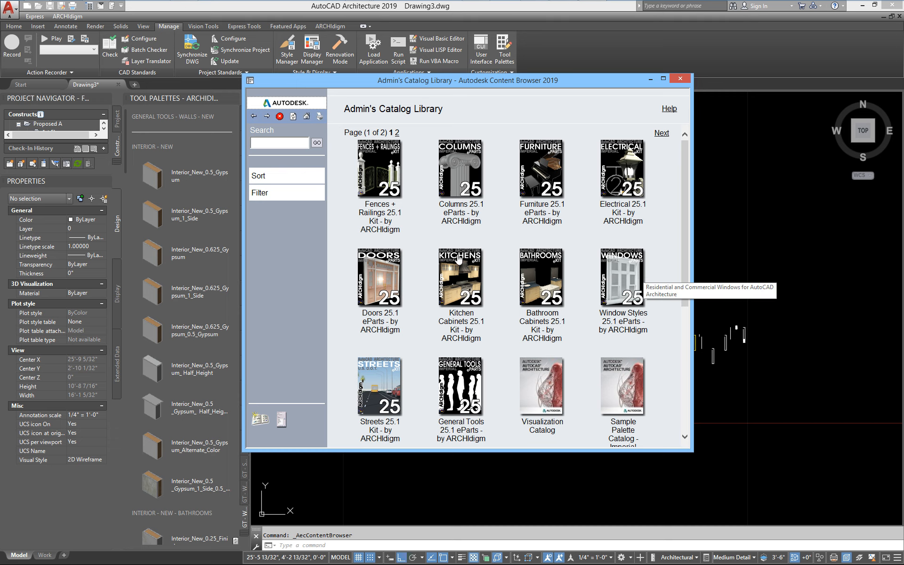
{"action": "left_click", "coordinate": [394, 268]}
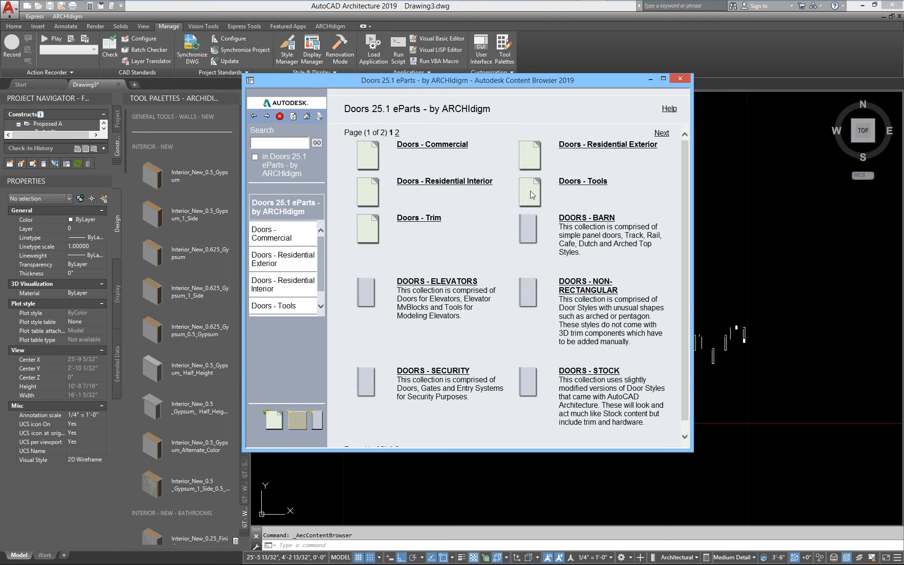
{"action": "left_click", "coordinate": [483, 183]}
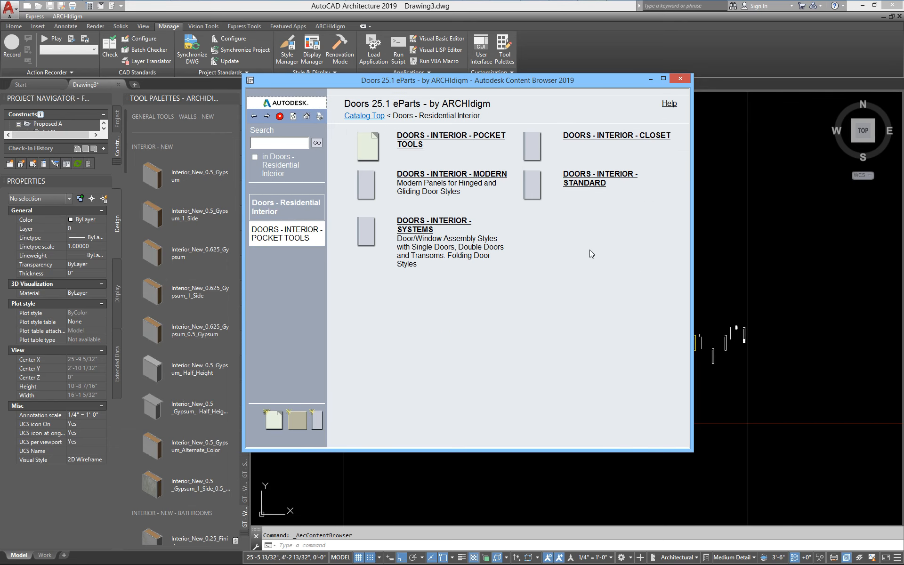
{"action": "left_click", "coordinate": [412, 224]}
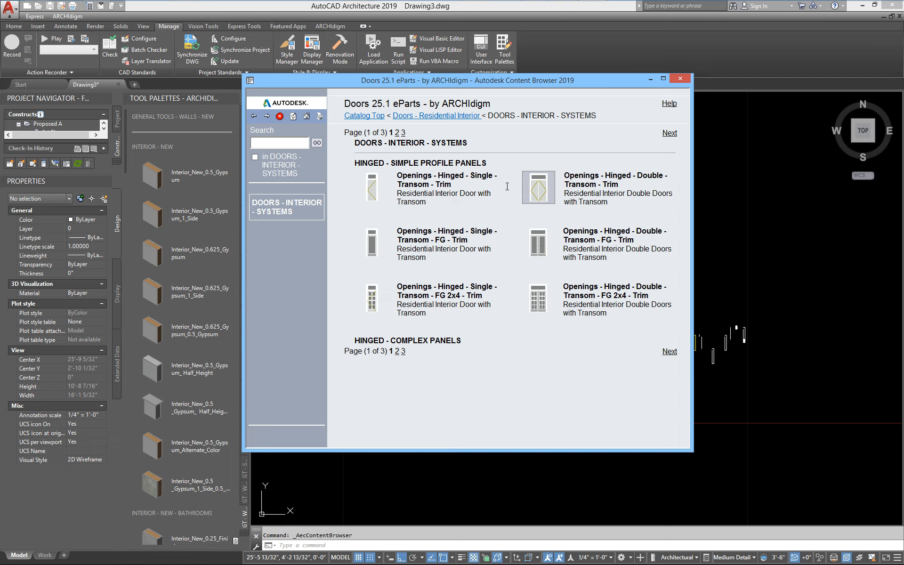
{"action": "left_click", "coordinate": [377, 200]}
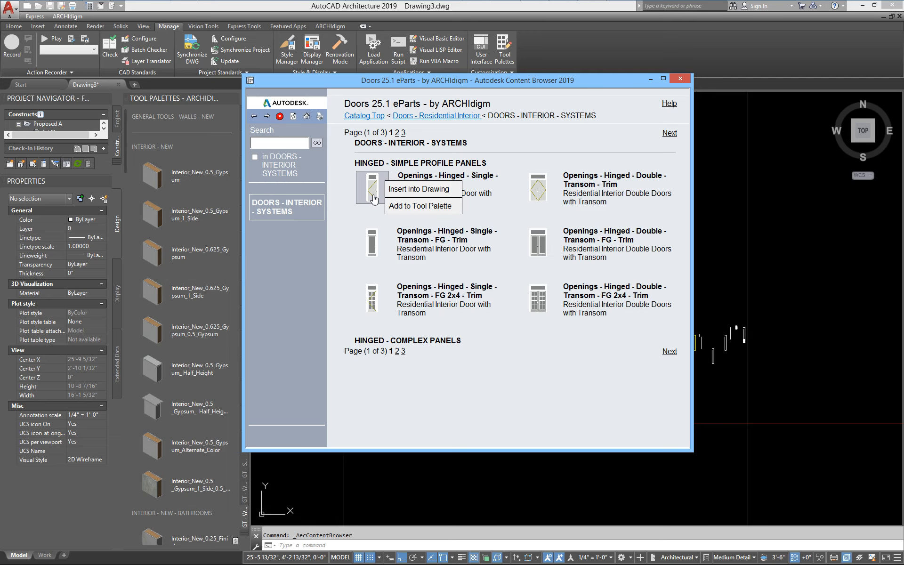
{"action": "left_click", "coordinate": [408, 192]}
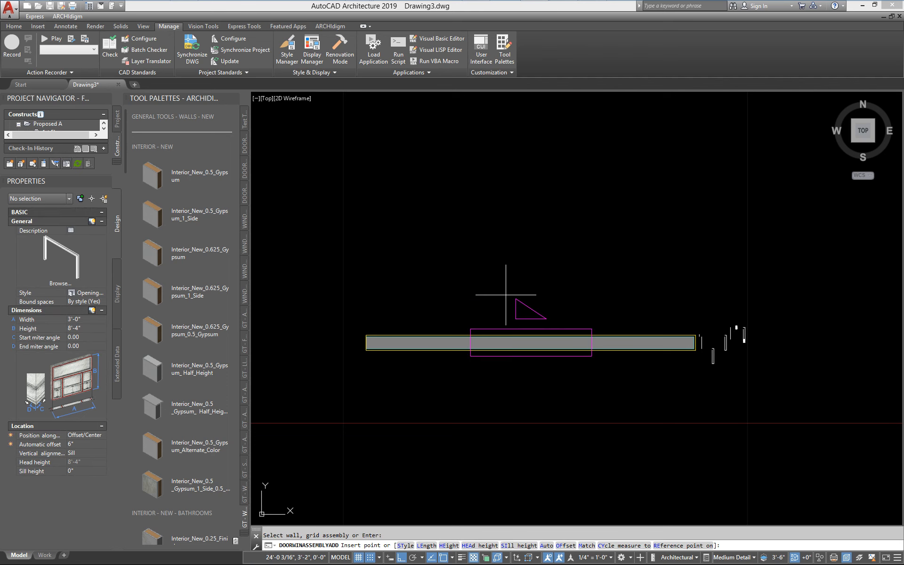
{"action": "key", "text": "Return"}
Step: Examine how the wall layers end against the door/window assembly's frame and trim at both jambs
{"action": "scroll", "coordinate": [478, 333], "scroll_direction": "up", "scroll_amount": 6}
{"action": "middle_click_drag", "start_coordinate": [423, 375], "coordinate": [464, 306]}
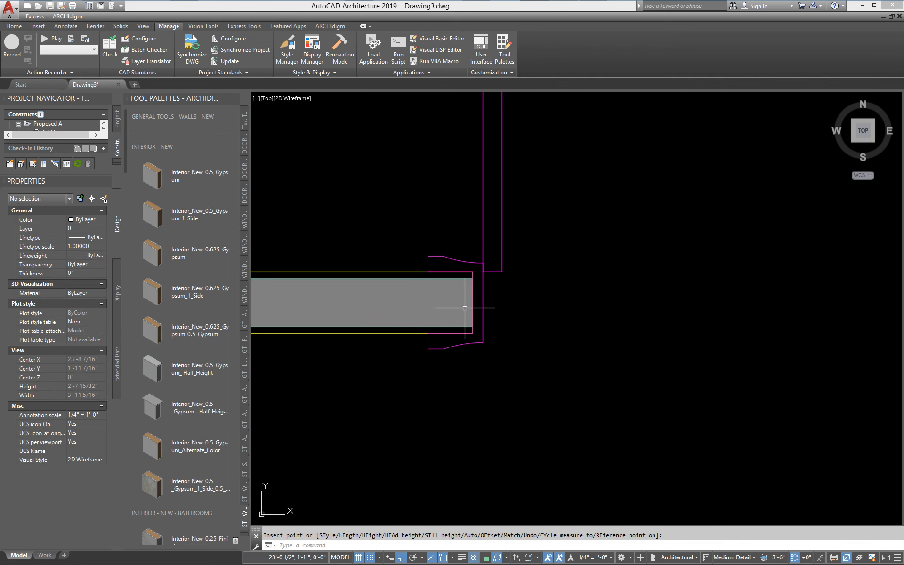
{"action": "scroll", "coordinate": [463, 304], "scroll_direction": "up", "scroll_amount": 2}
{"action": "left_click", "coordinate": [444, 236]}
{"action": "scroll", "coordinate": [443, 259], "scroll_direction": "down", "scroll_amount": 4}
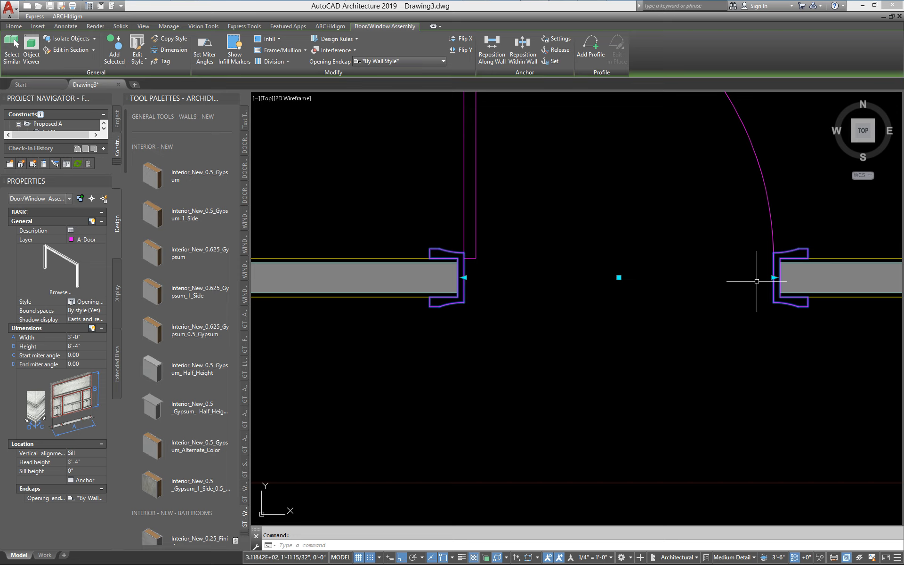
{"action": "scroll", "coordinate": [461, 277], "scroll_direction": "up", "scroll_amount": 6}
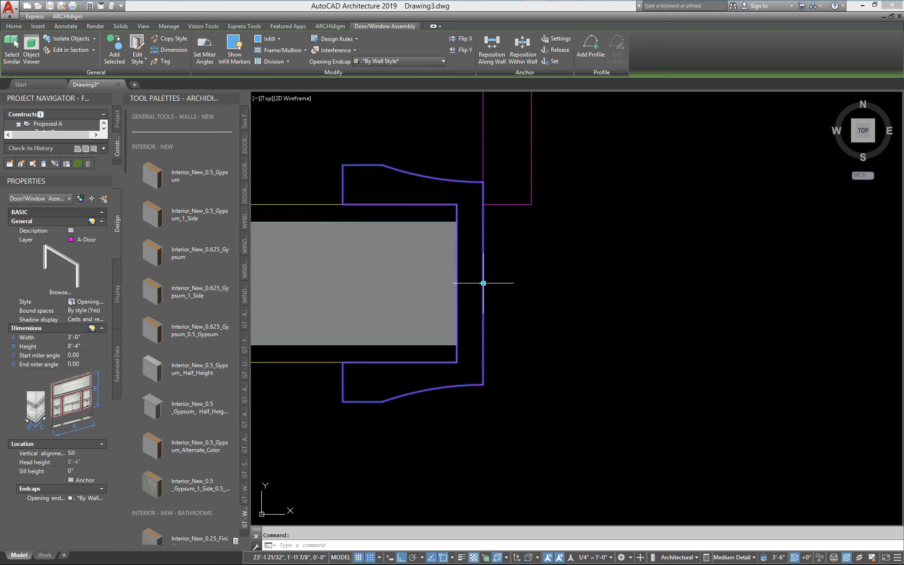
{"action": "scroll", "coordinate": [483, 283], "scroll_direction": "down", "scroll_amount": 3}
{"action": "middle_click_drag", "start_coordinate": [572, 303], "coordinate": [463, 316]}
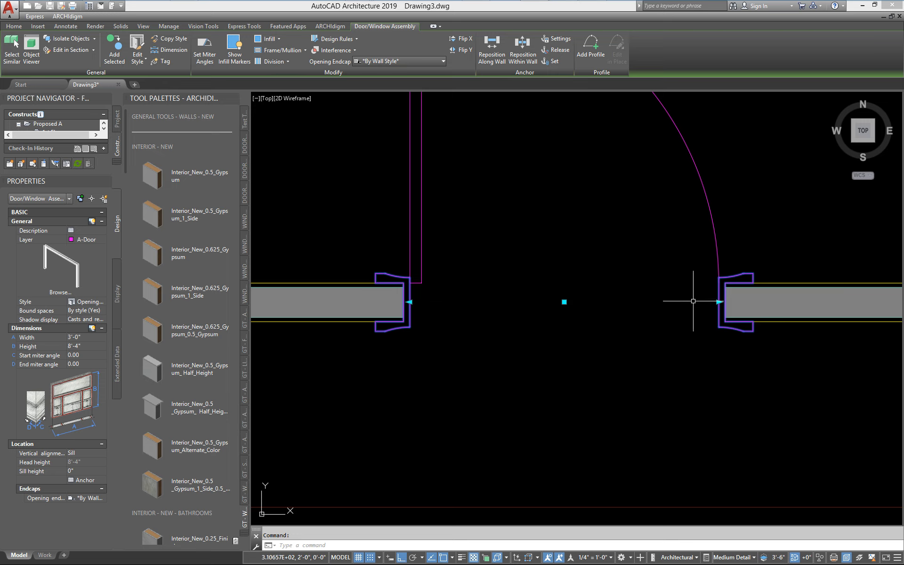
{"action": "scroll", "coordinate": [403, 298], "scroll_direction": "up", "scroll_amount": 5}
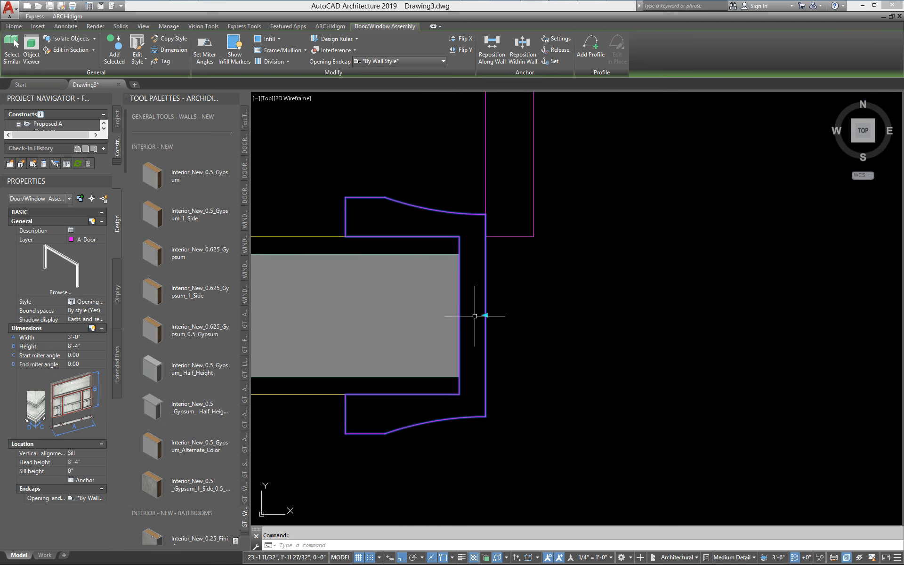
{"action": "scroll", "coordinate": [490, 315], "scroll_direction": "down", "scroll_amount": 5}
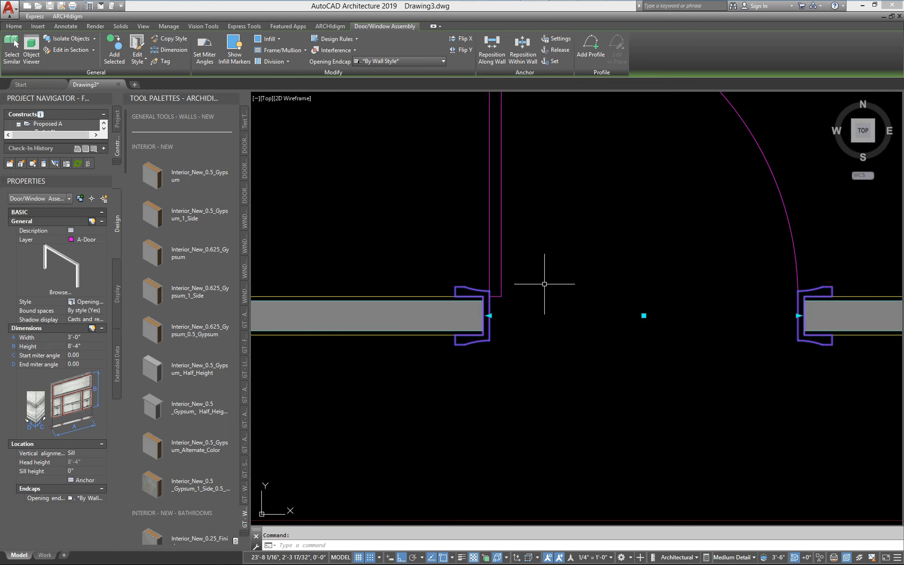
{"action": "key", "text": "Escape"}
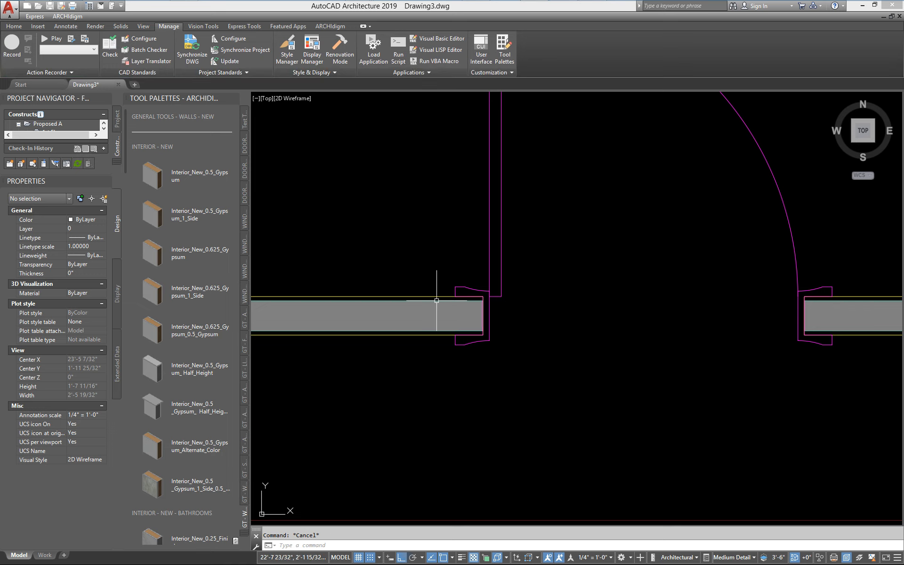
Step: Override the opening endcap of the door/window assembly with the Standard style
{"action": "middle_click_drag", "start_coordinate": [436, 298], "coordinate": [450, 275]}
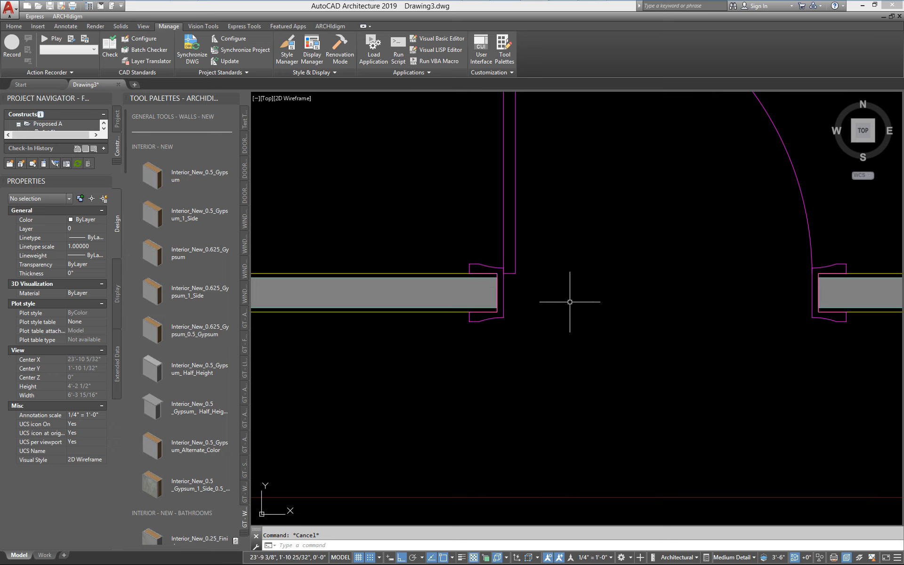
{"action": "middle_click_drag", "start_coordinate": [456, 283], "coordinate": [525, 278]}
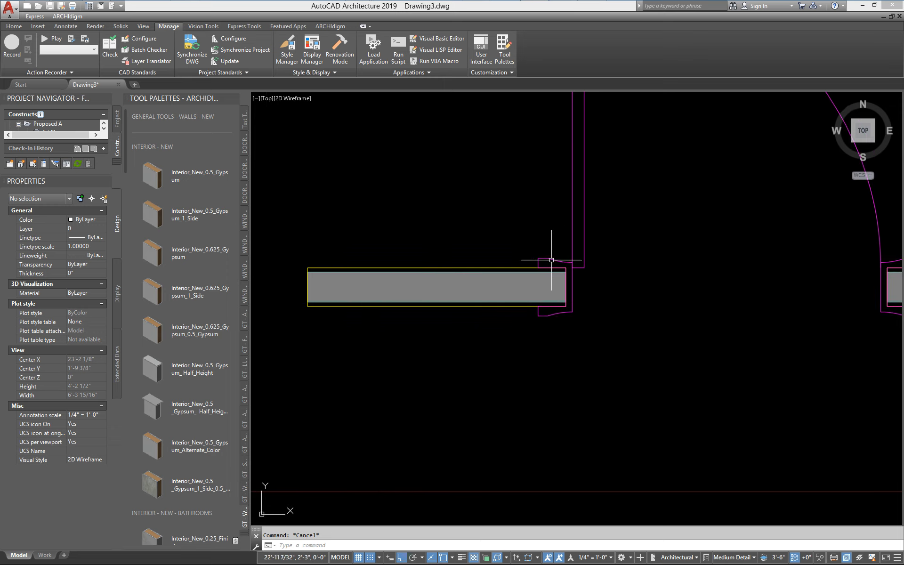
{"action": "left_click", "coordinate": [551, 260]}
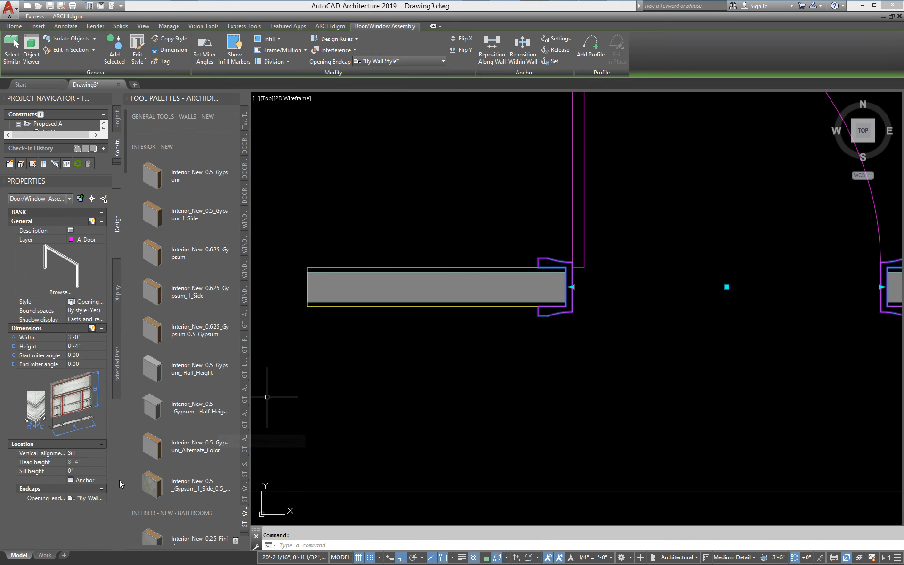
{"action": "left_click", "coordinate": [87, 498]}
{"action": "left_click", "coordinate": [87, 499]}
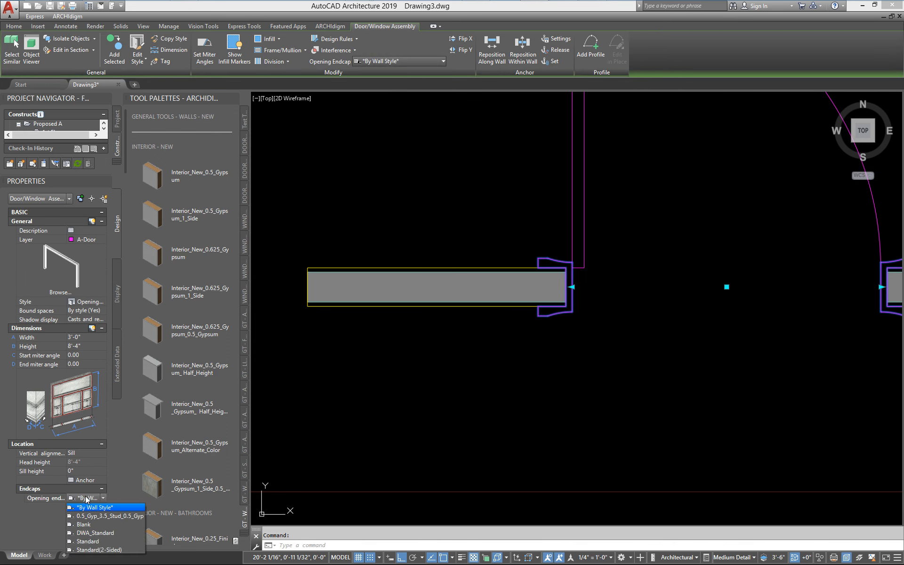
{"action": "left_click", "coordinate": [88, 541]}
{"action": "key", "text": "Escape"}
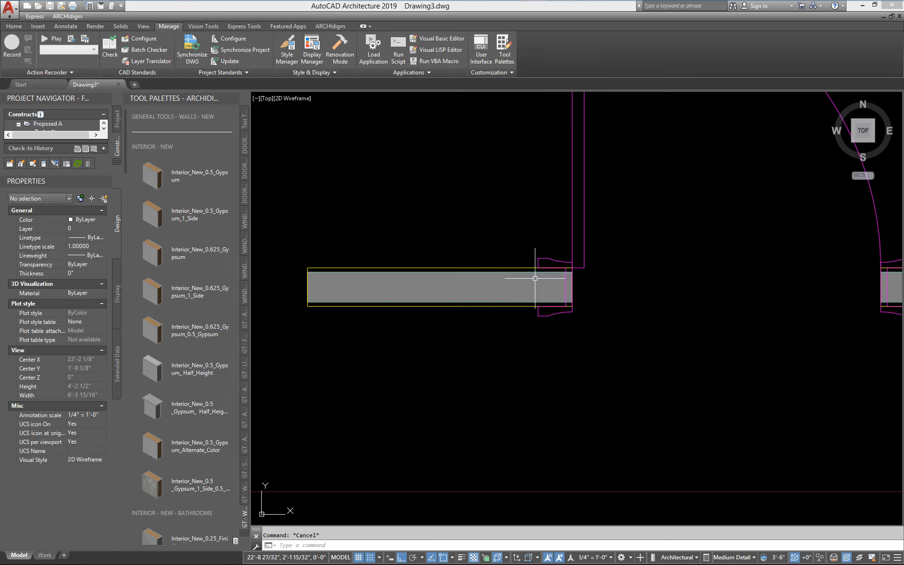
Step: Inspect the stud and gypsum layers at the opening's jambs under the Standard opening endcap
{"action": "scroll", "coordinate": [585, 302], "scroll_direction": "up", "scroll_amount": 3}
{"action": "scroll", "coordinate": [490, 313], "scroll_direction": "down", "scroll_amount": 2}
{"action": "scroll", "coordinate": [493, 305], "scroll_direction": "down", "scroll_amount": 2}
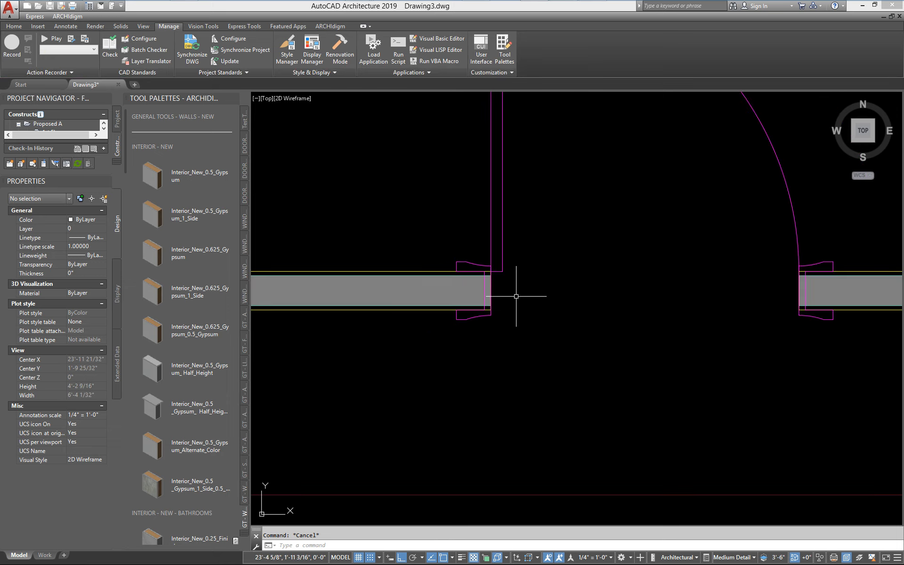
{"action": "scroll", "coordinate": [454, 249], "scroll_direction": "down", "scroll_amount": 1}
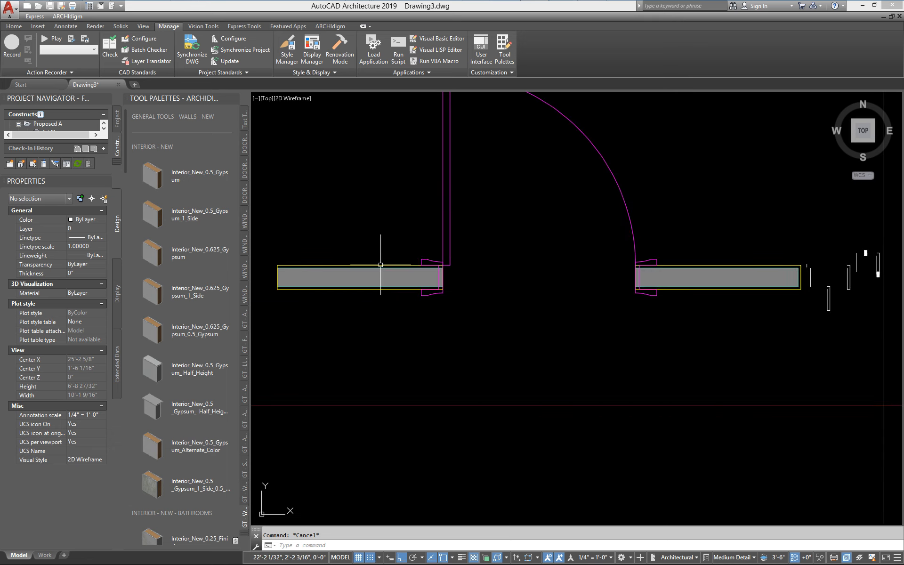
{"action": "scroll", "coordinate": [409, 287], "scroll_direction": "up", "scroll_amount": 4}
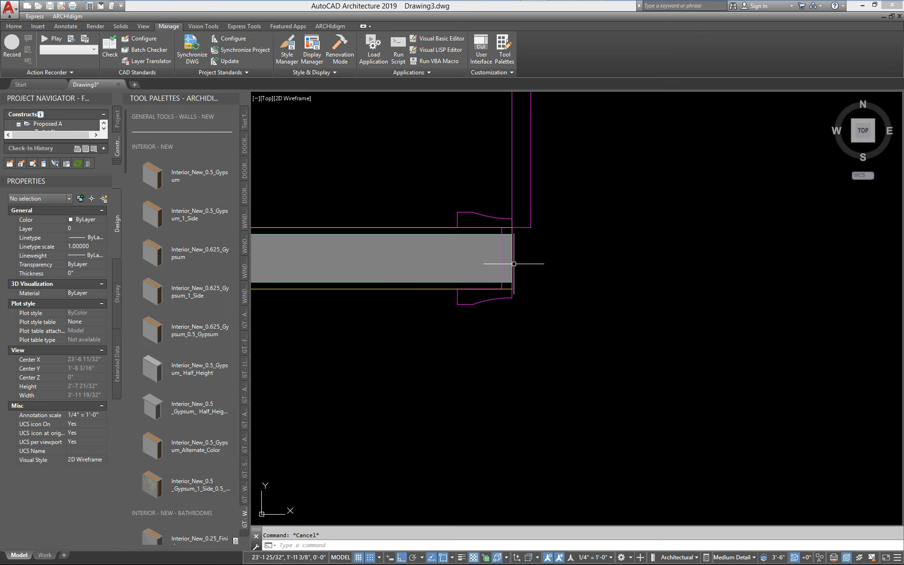
{"action": "scroll", "coordinate": [510, 244], "scroll_direction": "up", "scroll_amount": 2}
{"action": "scroll", "coordinate": [509, 244], "scroll_direction": "down", "scroll_amount": 4}
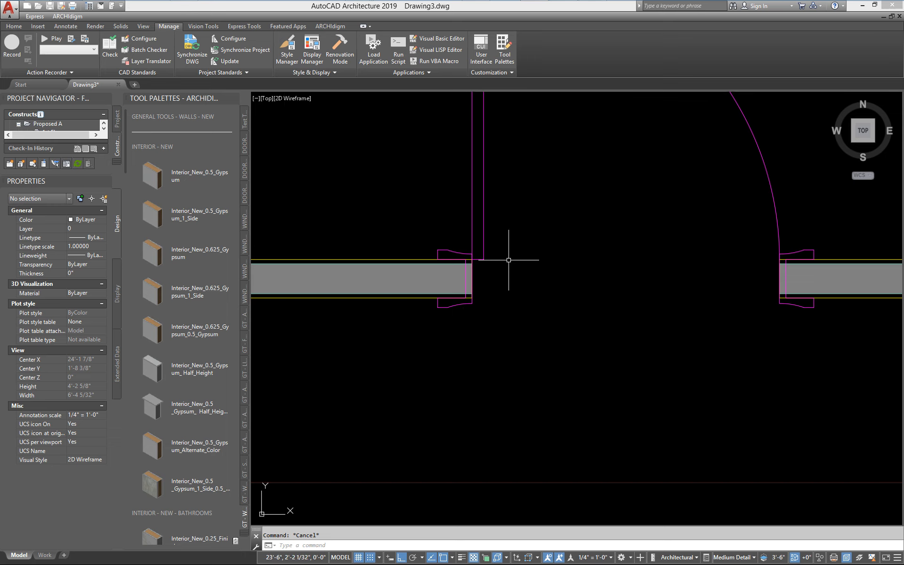
{"action": "scroll", "coordinate": [484, 268], "scroll_direction": "down", "scroll_amount": 2}
{"action": "scroll", "coordinate": [482, 268], "scroll_direction": "up", "scroll_amount": 4}
{"action": "scroll", "coordinate": [500, 273], "scroll_direction": "down", "scroll_amount": 4}
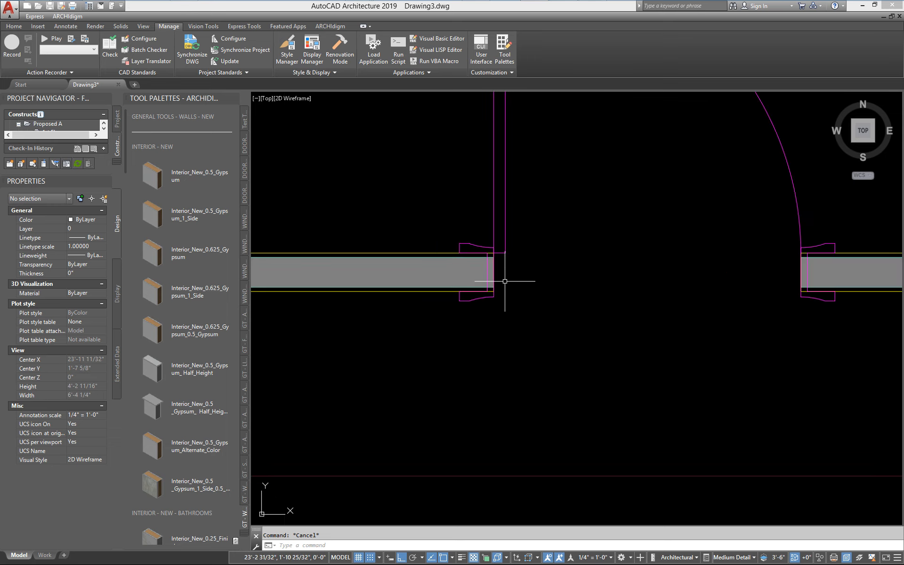
{"action": "scroll", "coordinate": [494, 270], "scroll_direction": "up", "scroll_amount": 2}
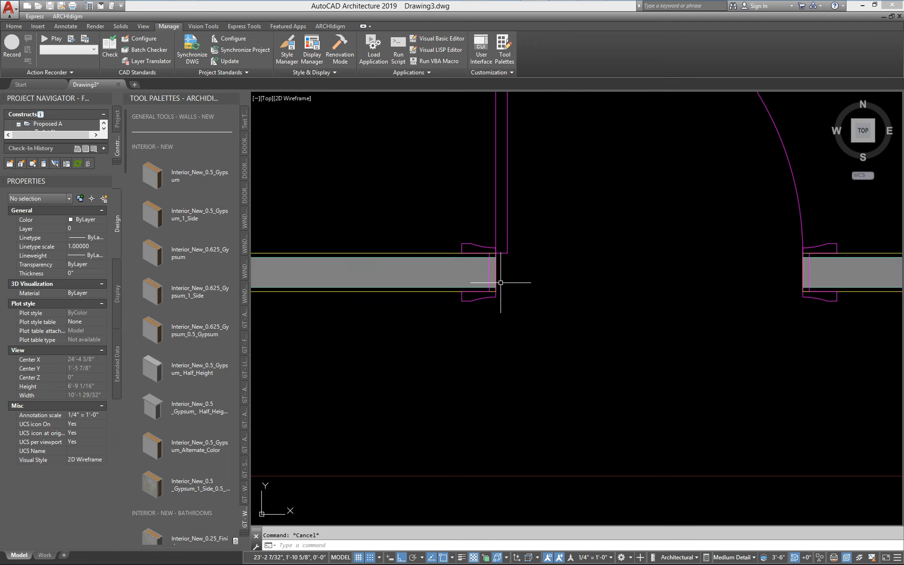
Step: Compare the selected assembly's frame outline with the wall's cut end at the hinge-side jamb
{"action": "left_click", "coordinate": [490, 248]}
{"action": "scroll", "coordinate": [513, 271], "scroll_direction": "up", "scroll_amount": 4}
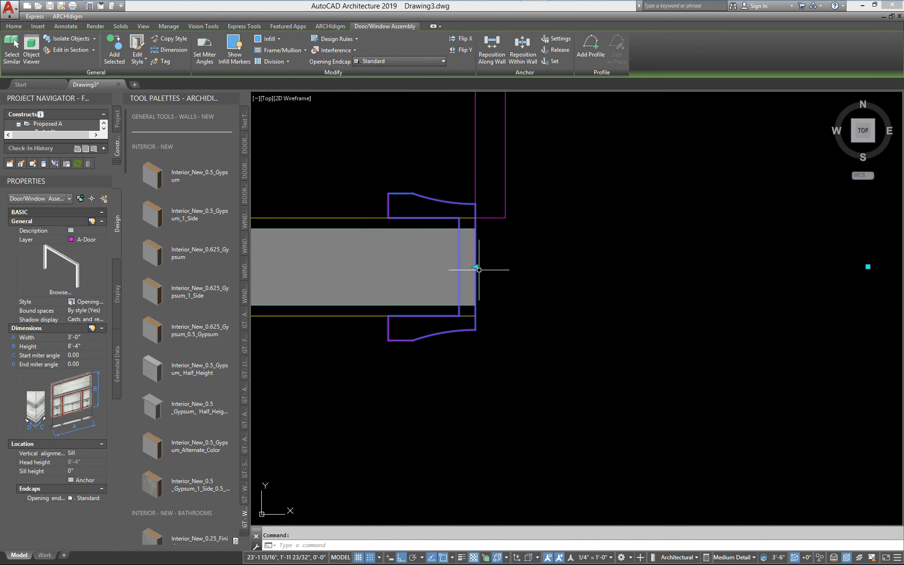
{"action": "scroll", "coordinate": [502, 295], "scroll_direction": "down", "scroll_amount": 4}
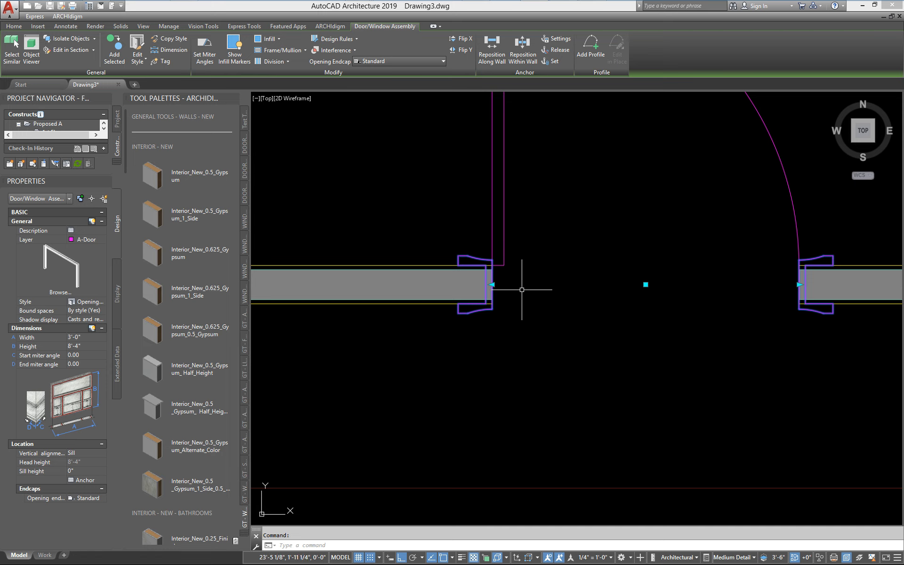
{"action": "key", "text": "Escape"}
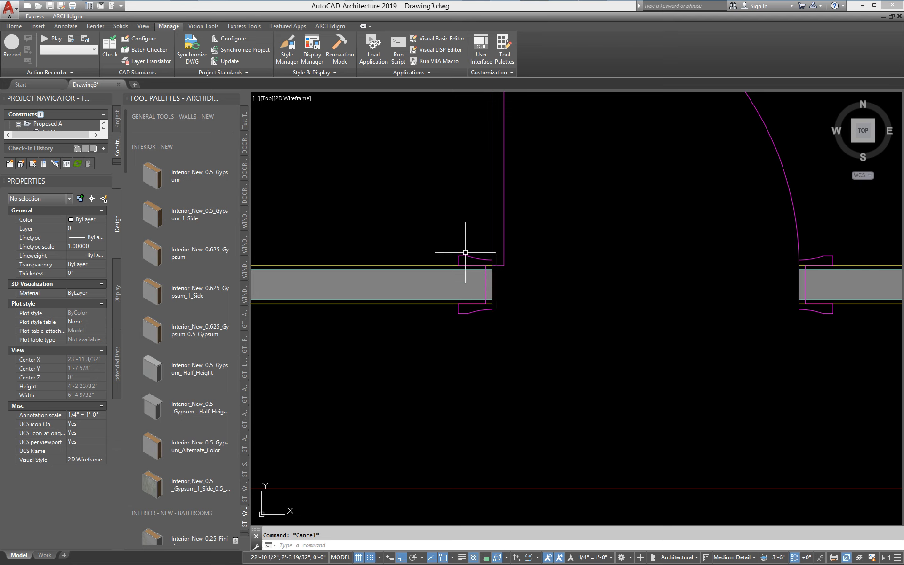
{"action": "scroll", "coordinate": [491, 283], "scroll_direction": "up", "scroll_amount": 2}
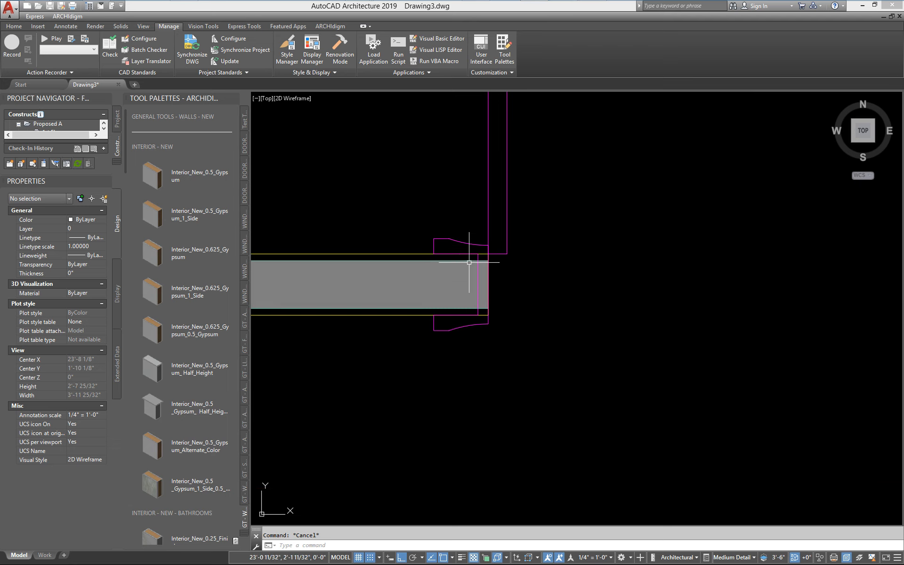
{"action": "scroll", "coordinate": [469, 262], "scroll_direction": "down", "scroll_amount": 4}
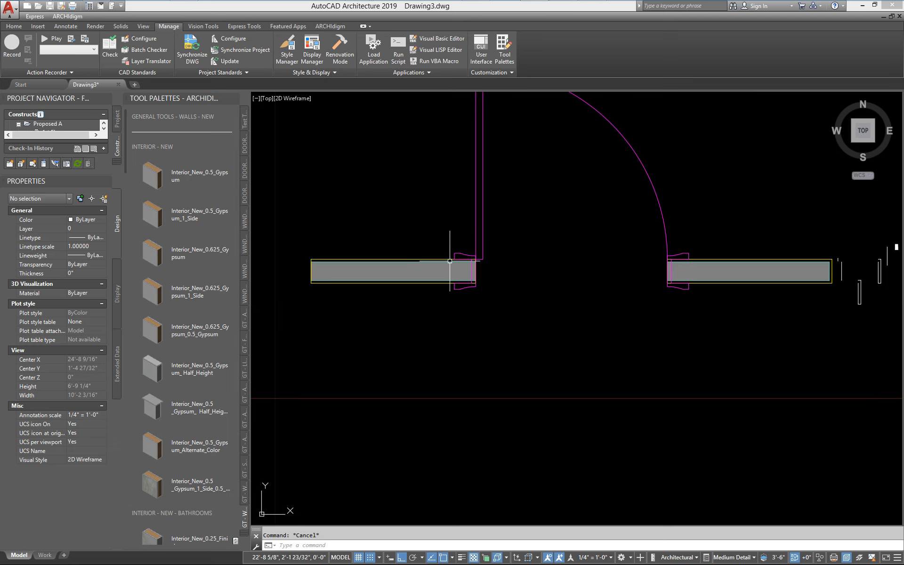
Step: Set the door/window assembly's opening endcap back to By Wall Style
{"action": "left_click", "coordinate": [464, 258]}
{"action": "left_click", "coordinate": [96, 497]}
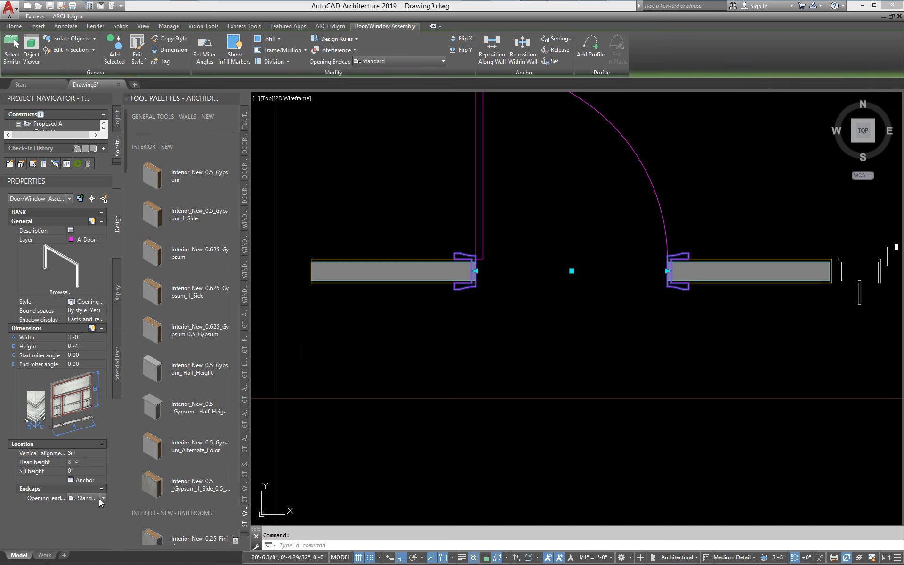
{"action": "left_click", "coordinate": [103, 498]}
{"action": "left_click", "coordinate": [102, 510]}
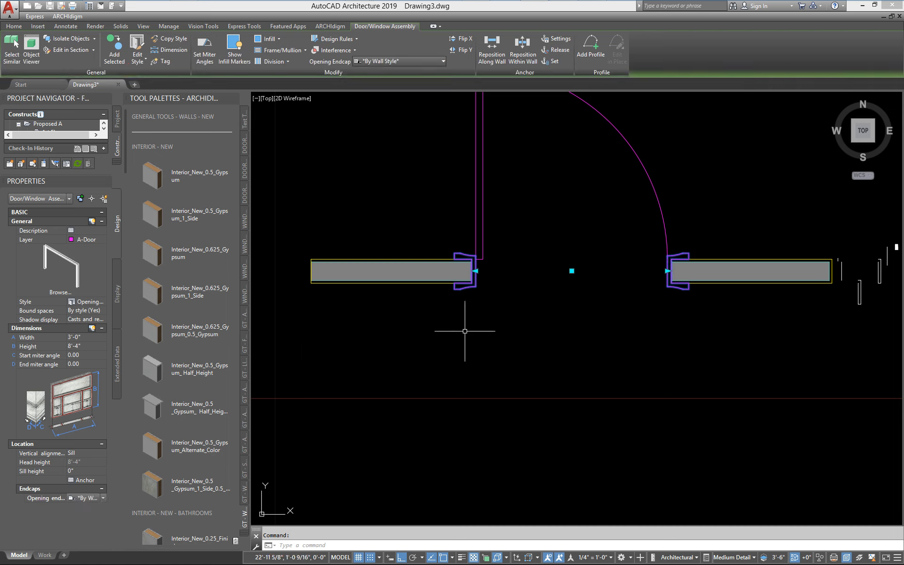
{"action": "key", "text": "Escape"}
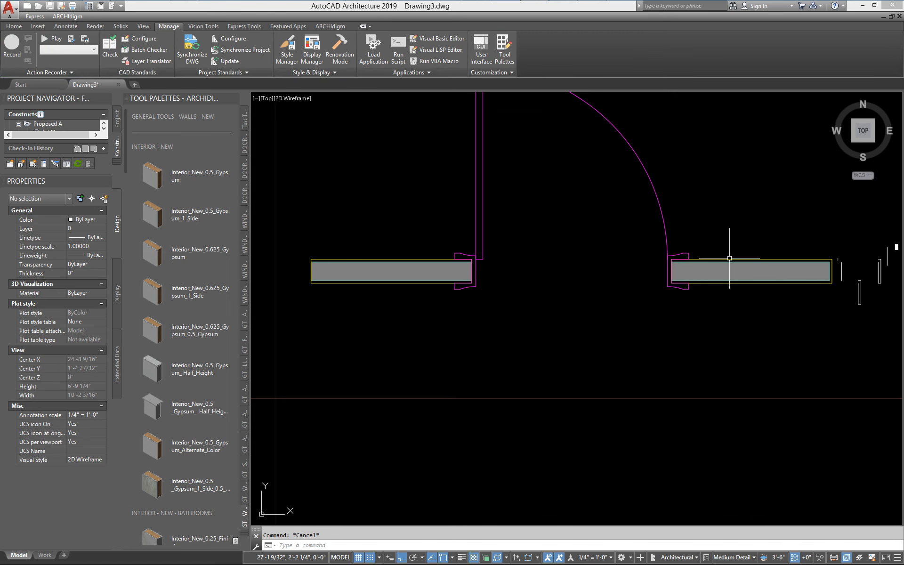
Step: Review the opening endcap styles assigned to doors, assemblies, openings and windows in the wall's style properties
{"action": "left_click", "coordinate": [694, 263]}
{"action": "right_click", "coordinate": [711, 244]}
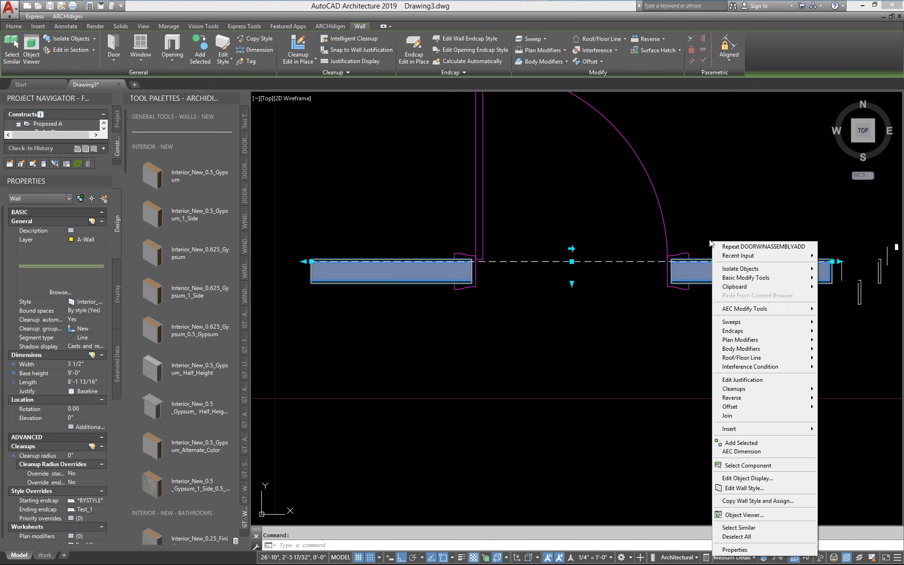
{"action": "left_click", "coordinate": [744, 488]}
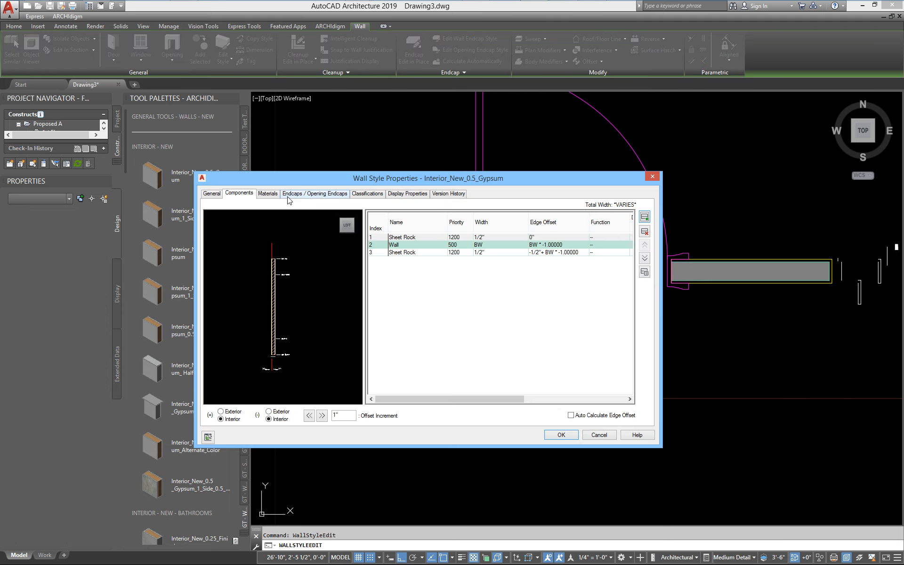
{"action": "left_click", "coordinate": [289, 195]}
{"action": "left_click_drag", "start_coordinate": [377, 179], "coordinate": [429, 117]}
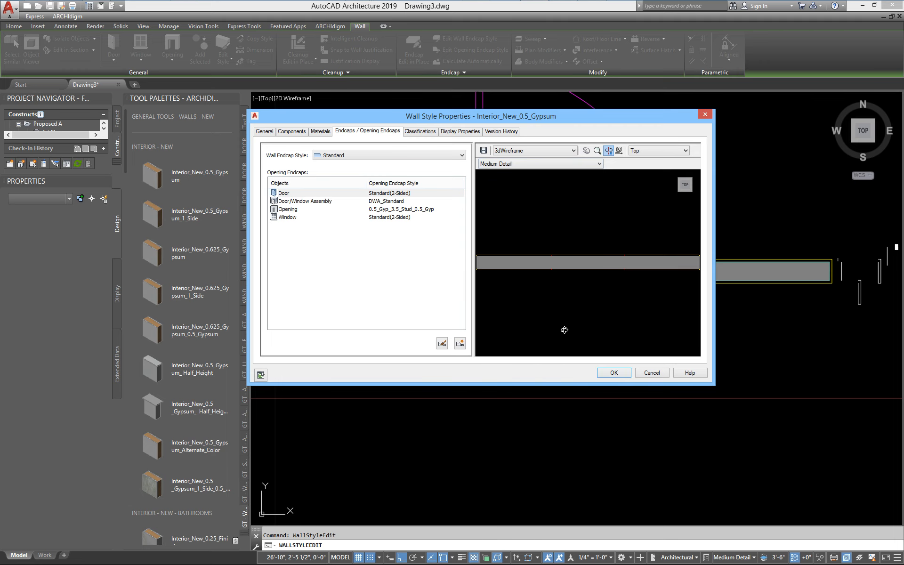
{"action": "left_click", "coordinate": [613, 372]}
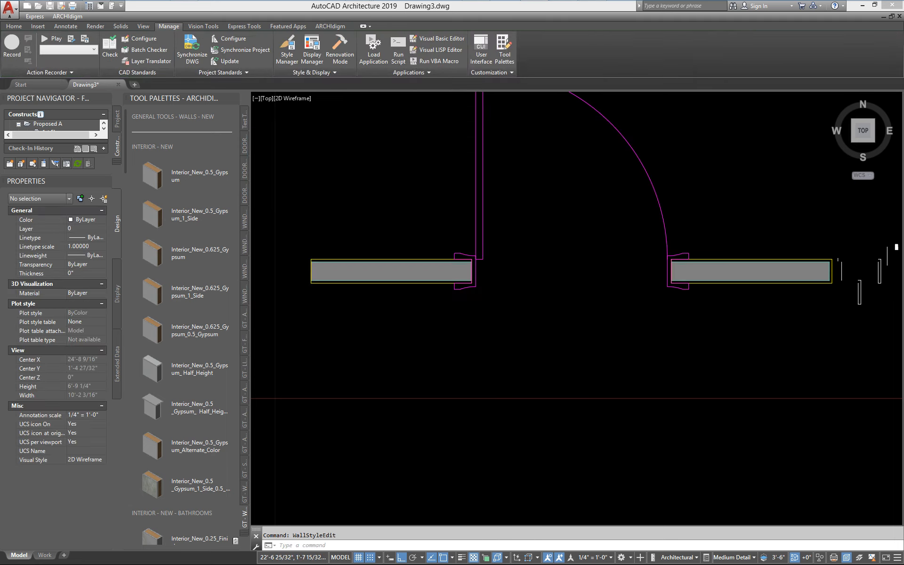
Step: Lengthen the wall outward at its end on the door's hinge side
{"action": "scroll", "coordinate": [433, 295], "scroll_direction": "down", "scroll_amount": 4}
{"action": "left_click", "coordinate": [405, 281]}
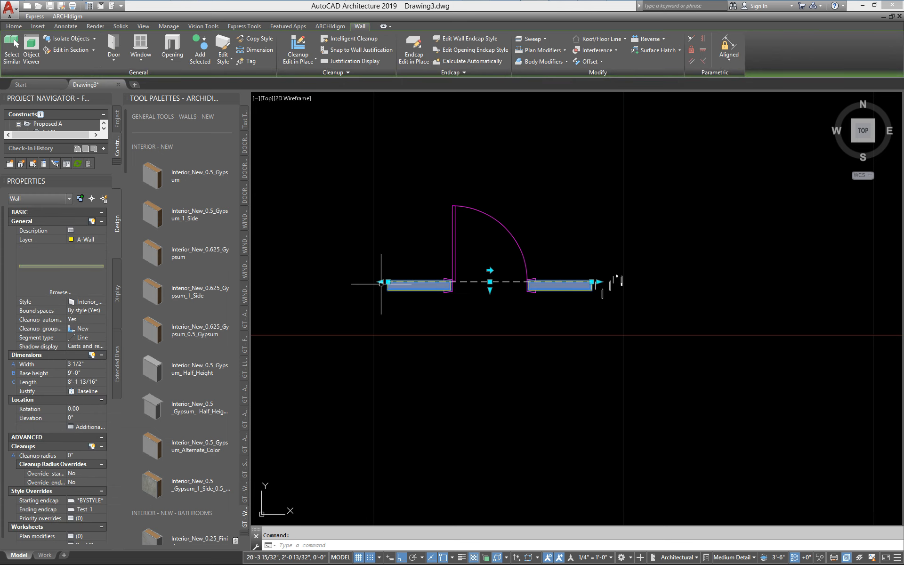
{"action": "left_click", "coordinate": [380, 283]}
{"action": "key", "text": "Escape"}
{"action": "key", "text": "Escape"}
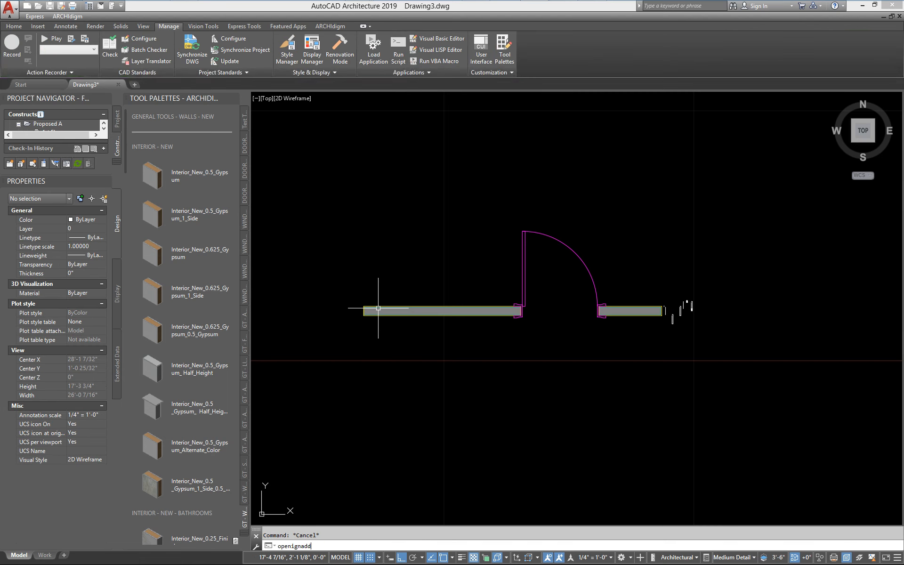
Step: Add a rectangular opening 3'-0" wide and 7'-0" high in the wall on the door's hinge side
{"action": "key", "text": "Return"}
{"action": "type", "text": "openingad"}
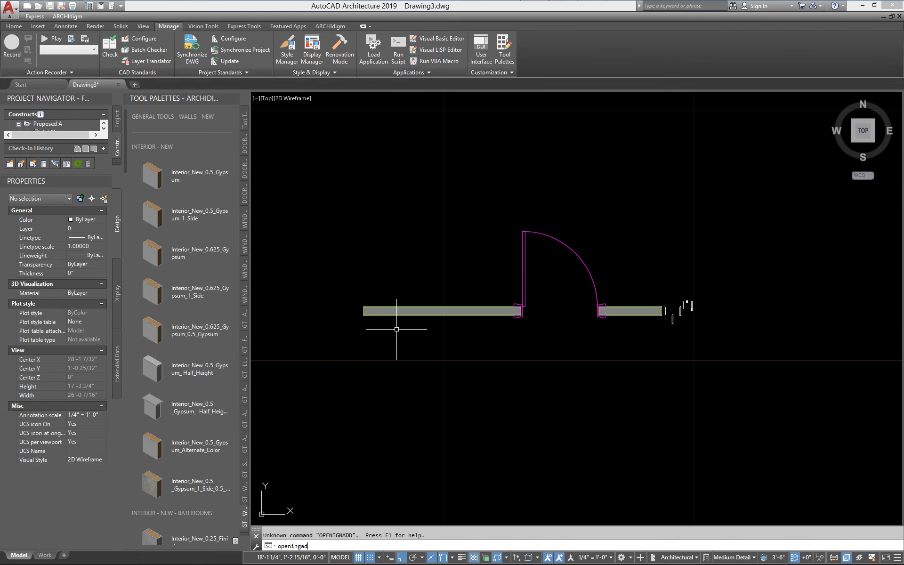
{"action": "type", "text": "d"}
{"action": "key", "text": "Return"}
{"action": "left_click", "coordinate": [417, 307]}
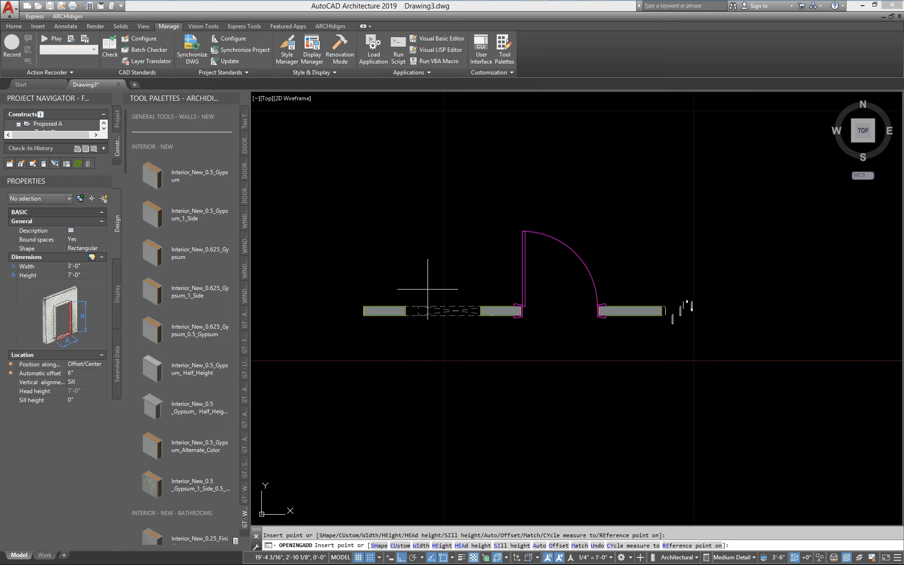
Step: Override the plain opening's endcap with the Standard style
{"action": "scroll", "coordinate": [414, 304], "scroll_direction": "up", "scroll_amount": 5}
{"action": "middle_click_drag", "start_coordinate": [395, 403], "coordinate": [416, 350]}
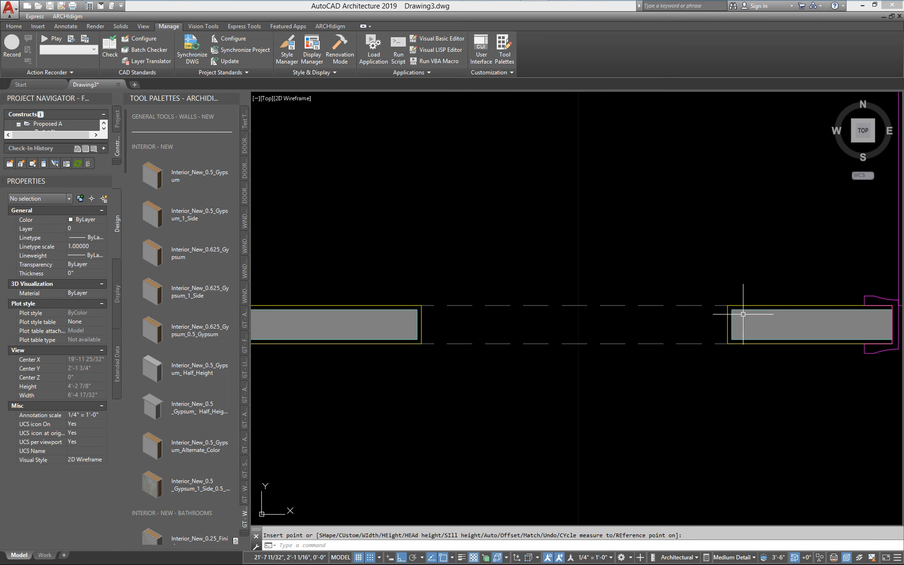
{"action": "scroll", "coordinate": [671, 311], "scroll_direction": "down", "scroll_amount": 4}
{"action": "middle_click_drag", "start_coordinate": [671, 310], "coordinate": [553, 311]}
{"action": "scroll", "coordinate": [515, 313], "scroll_direction": "up", "scroll_amount": 2}
{"action": "left_click", "coordinate": [502, 306]}
{"action": "left_click", "coordinate": [450, 284]}
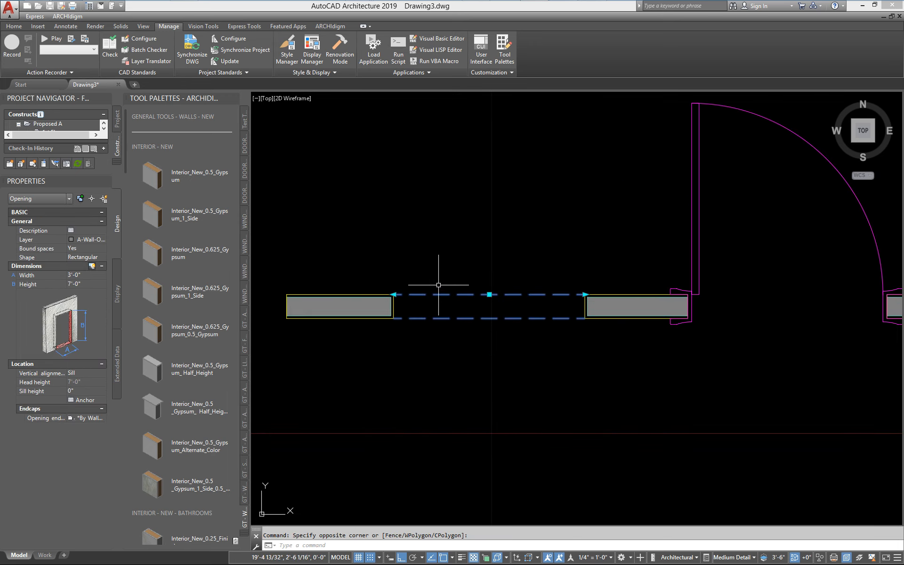
{"action": "left_click", "coordinate": [98, 409]}
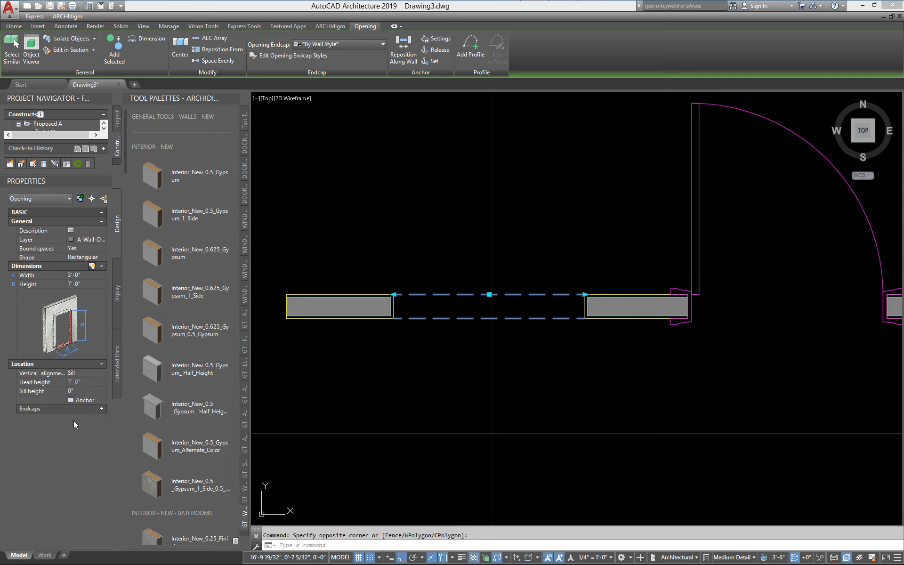
{"action": "left_click", "coordinate": [89, 420]}
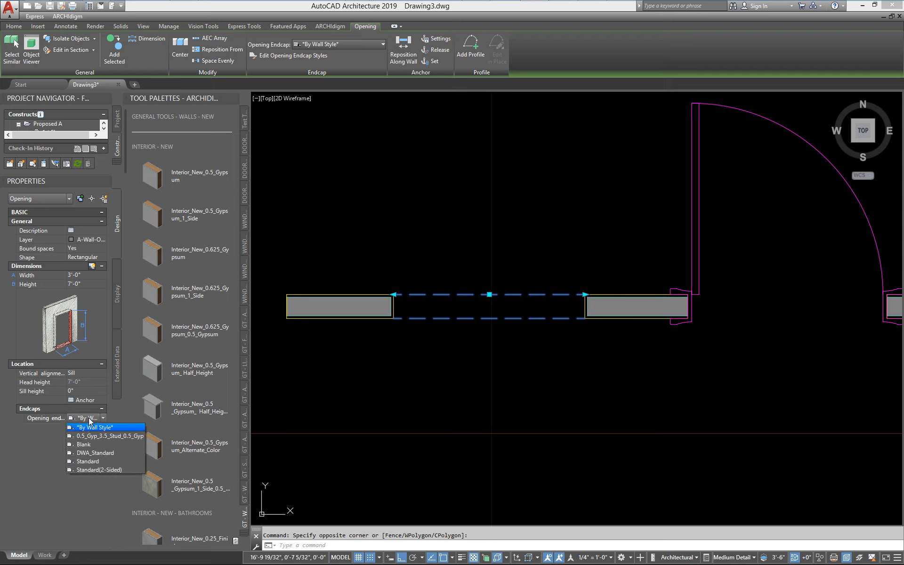
{"action": "left_click", "coordinate": [94, 462]}
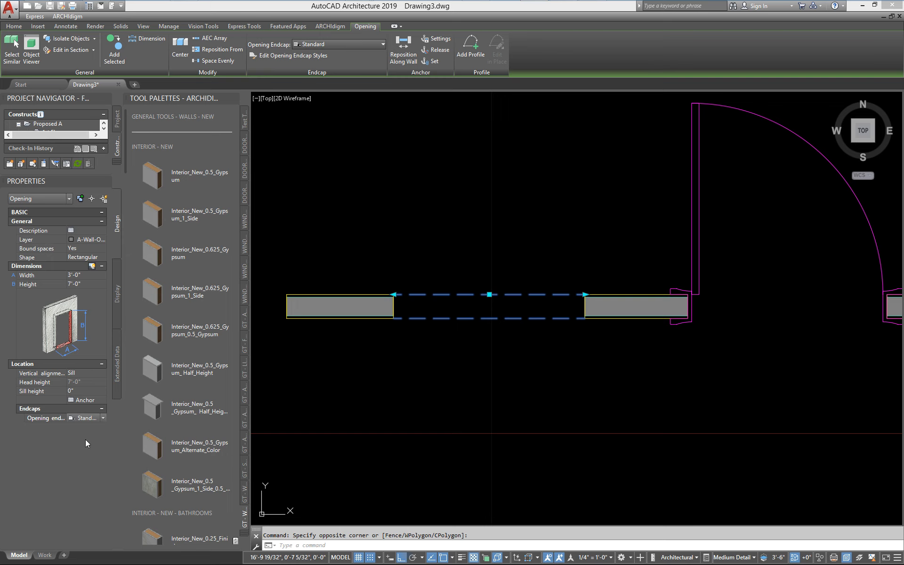
Step: Change the plain opening's endcap override to the Blank style
{"action": "left_click", "coordinate": [91, 422]}
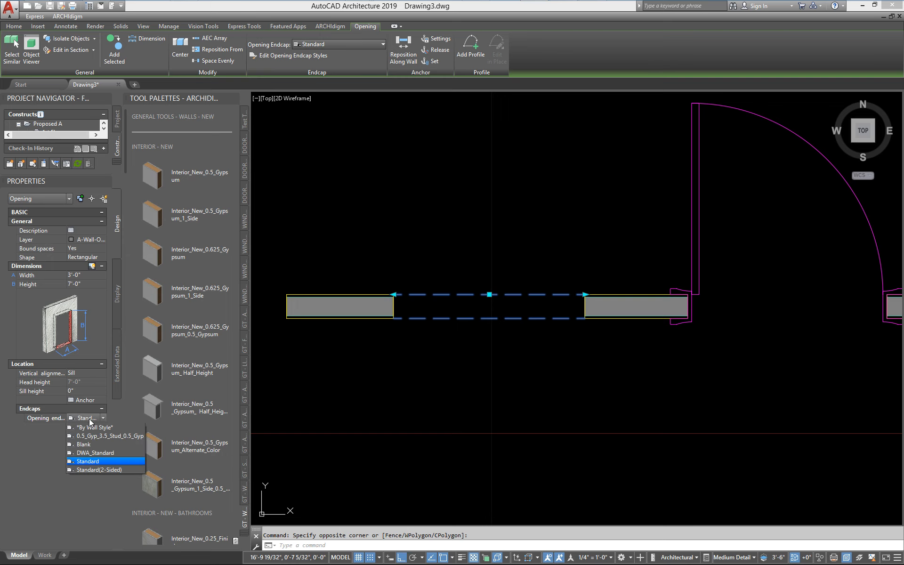
{"action": "left_click", "coordinate": [90, 448]}
{"action": "scroll", "coordinate": [417, 311], "scroll_direction": "up", "scroll_amount": 8}
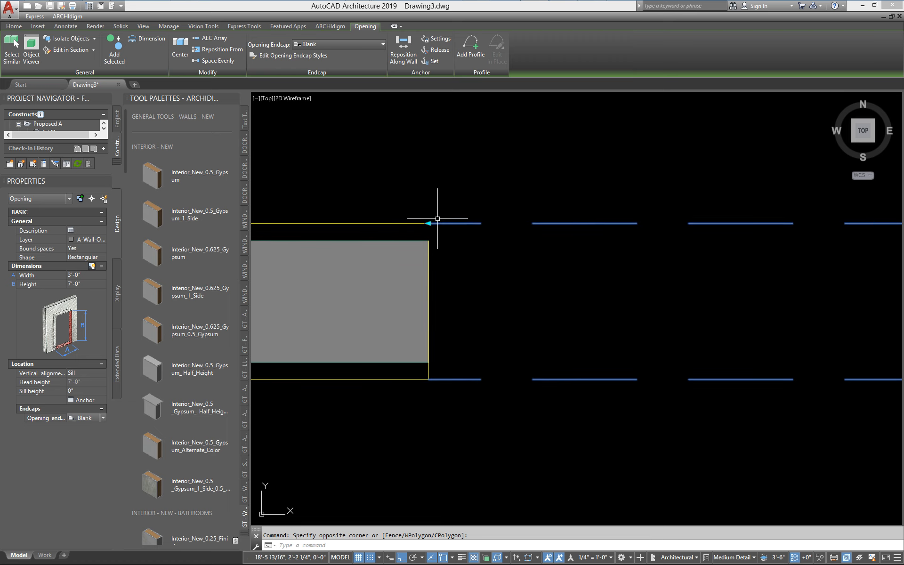
{"action": "key", "text": "Escape"}
Step: Compare the opening's jamb under the Blank endcap with the ends of the other sample walls and their endcap polylines
{"action": "scroll", "coordinate": [558, 236], "scroll_direction": "down", "scroll_amount": 5}
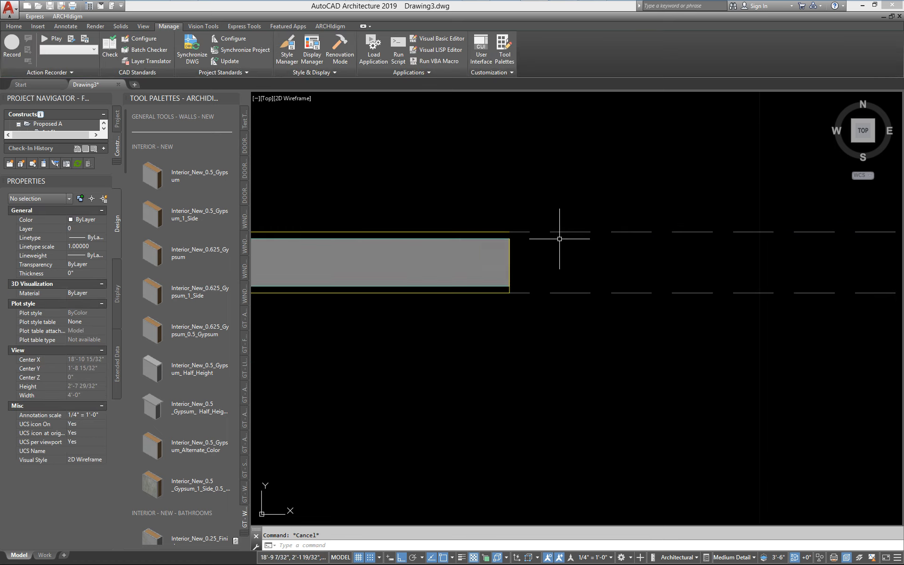
{"action": "scroll", "coordinate": [526, 240], "scroll_direction": "up", "scroll_amount": 6}
{"action": "scroll", "coordinate": [524, 247], "scroll_direction": "down", "scroll_amount": 12}
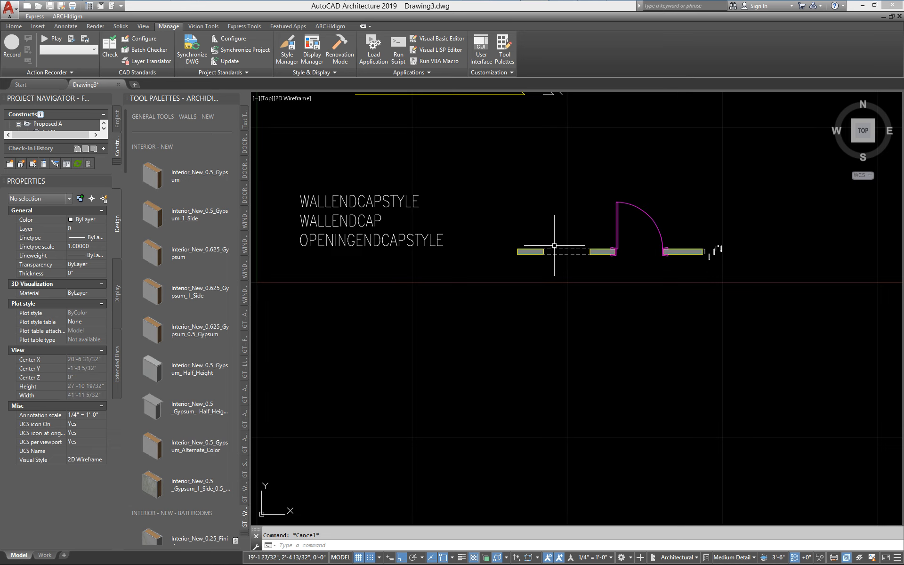
{"action": "mouse_move", "coordinate": [554, 250]}
{"action": "middle_mouse_down"}
{"action": "mouse_move", "coordinate": [492, 356]}
{"action": "mouse_move", "coordinate": [465, 477]}
{"action": "mouse_move", "coordinate": [413, 363]}
{"action": "middle_mouse_up"}
{"action": "scroll", "coordinate": [459, 461], "scroll_direction": "down", "scroll_amount": 2}
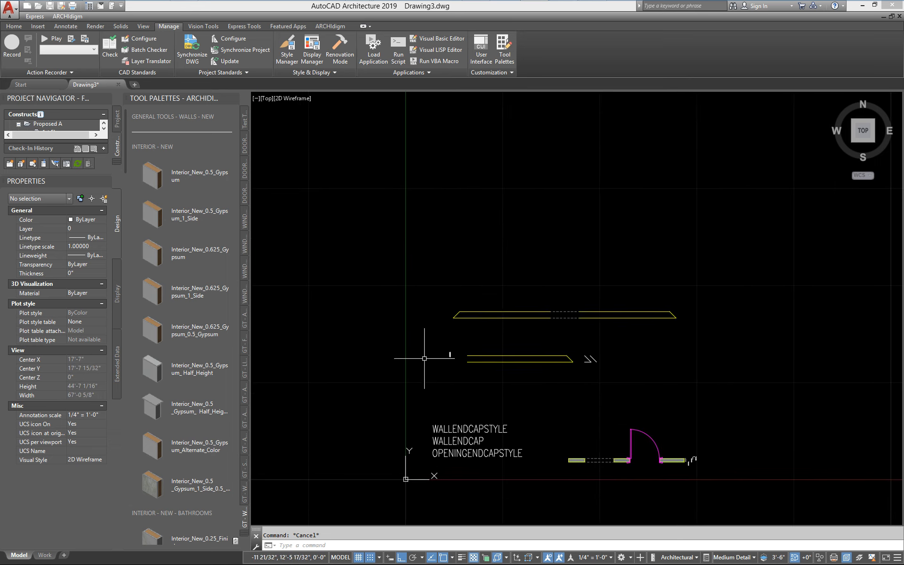
{"action": "scroll", "coordinate": [541, 353], "scroll_direction": "up", "scroll_amount": 7}
{"action": "scroll", "coordinate": [524, 346], "scroll_direction": "down", "scroll_amount": 4}
{"action": "middle_click_drag", "start_coordinate": [524, 347], "coordinate": [484, 241]}
{"action": "mouse_move", "coordinate": [653, 387]}
{"action": "middle_mouse_down"}
{"action": "mouse_move", "coordinate": [575, 369]}
{"action": "mouse_move", "coordinate": [570, 359]}
{"action": "middle_mouse_up"}
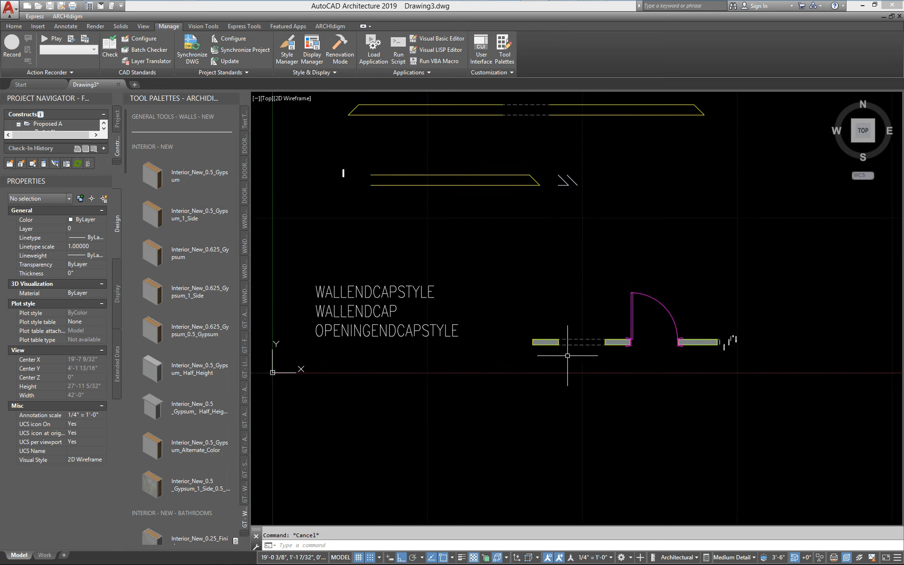
Step: Examine up close how the stud and gypsum layers close at the opening's jamb under the Blank endcap
{"action": "scroll", "coordinate": [544, 315], "scroll_direction": "up", "scroll_amount": 6}
{"action": "scroll", "coordinate": [544, 315], "scroll_direction": "up", "scroll_amount": 7}
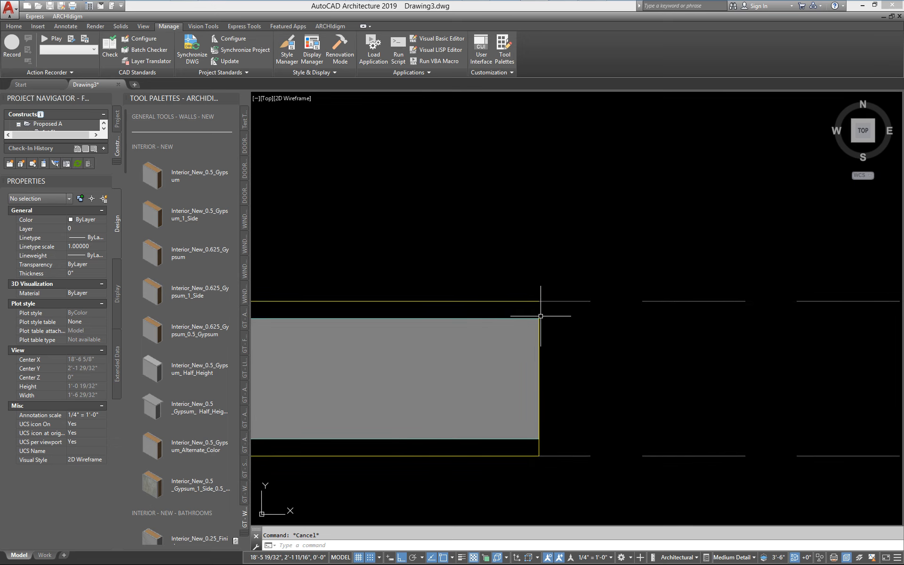
{"action": "scroll", "coordinate": [541, 310], "scroll_direction": "down", "scroll_amount": 7}
{"action": "scroll", "coordinate": [543, 317], "scroll_direction": "down", "scroll_amount": 5}
{"action": "scroll", "coordinate": [414, 211], "scroll_direction": "up", "scroll_amount": 4}
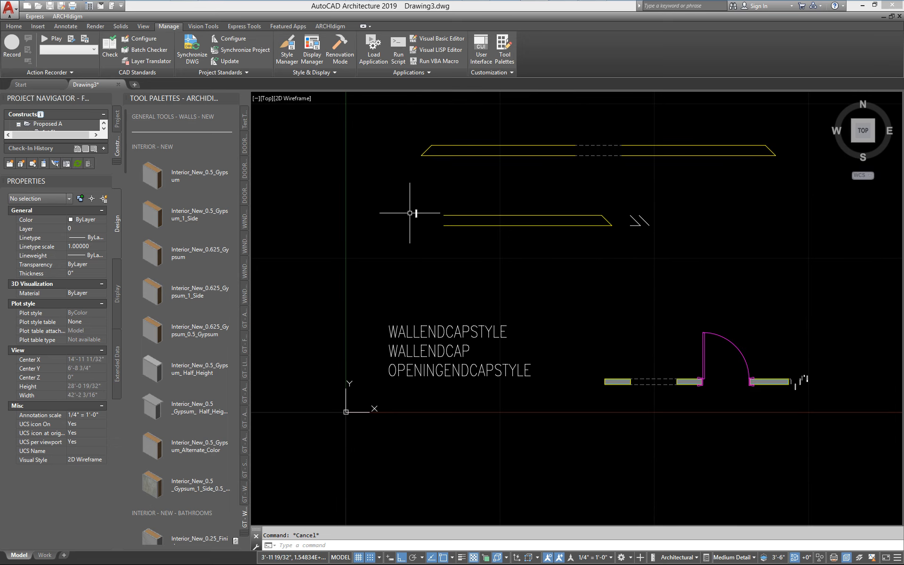
{"action": "middle_click_drag", "start_coordinate": [559, 312], "coordinate": [415, 141]}
{"action": "scroll", "coordinate": [609, 311], "scroll_direction": "up", "scroll_amount": 7}
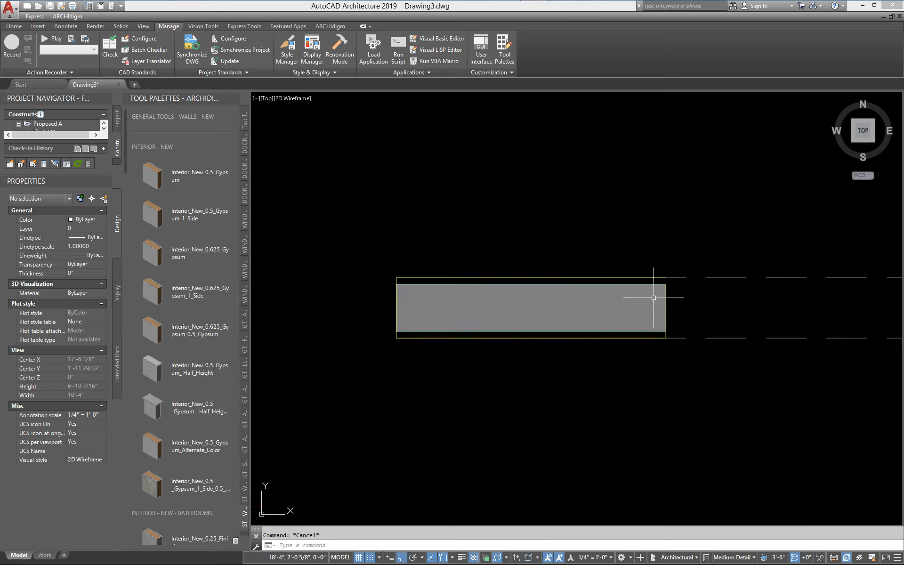
{"action": "middle_click_drag", "start_coordinate": [679, 308], "coordinate": [518, 298]}
{"action": "scroll", "coordinate": [520, 268], "scroll_direction": "up", "scroll_amount": 2}
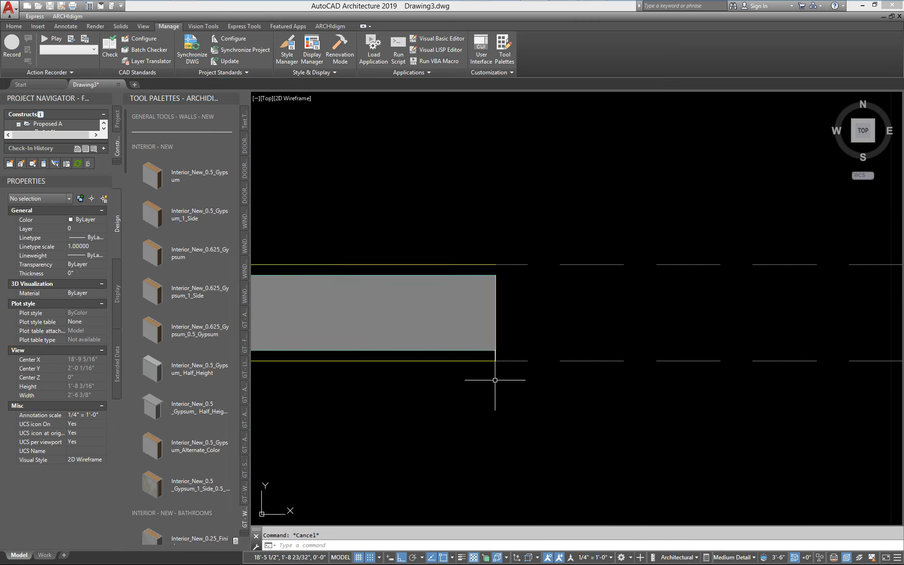
{"action": "scroll", "coordinate": [497, 353], "scroll_direction": "up", "scroll_amount": 5}
{"action": "scroll", "coordinate": [508, 283], "scroll_direction": "down", "scroll_amount": 9}
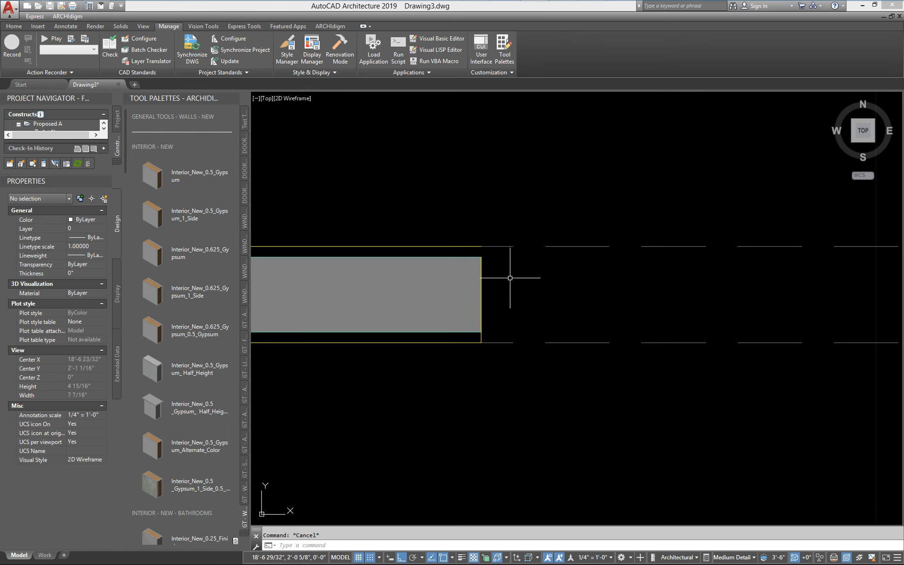
Step: Set the plain opening's endcap to the 0.5_Gyp_3.5_Stud_0.5_Gyp style
{"action": "left_click", "coordinate": [517, 277]}
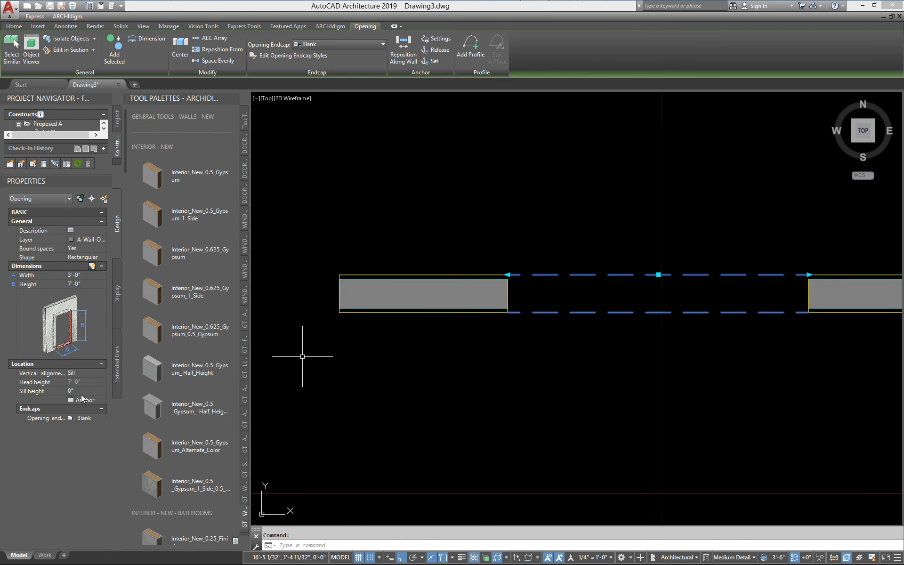
{"action": "left_click", "coordinate": [92, 419]}
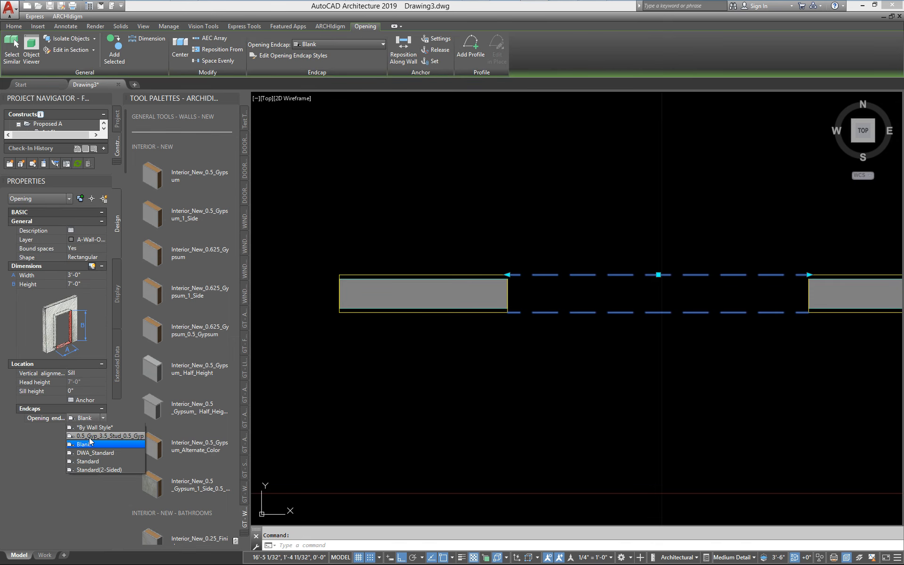
{"action": "left_click", "coordinate": [103, 436]}
{"action": "key", "text": "Escape"}
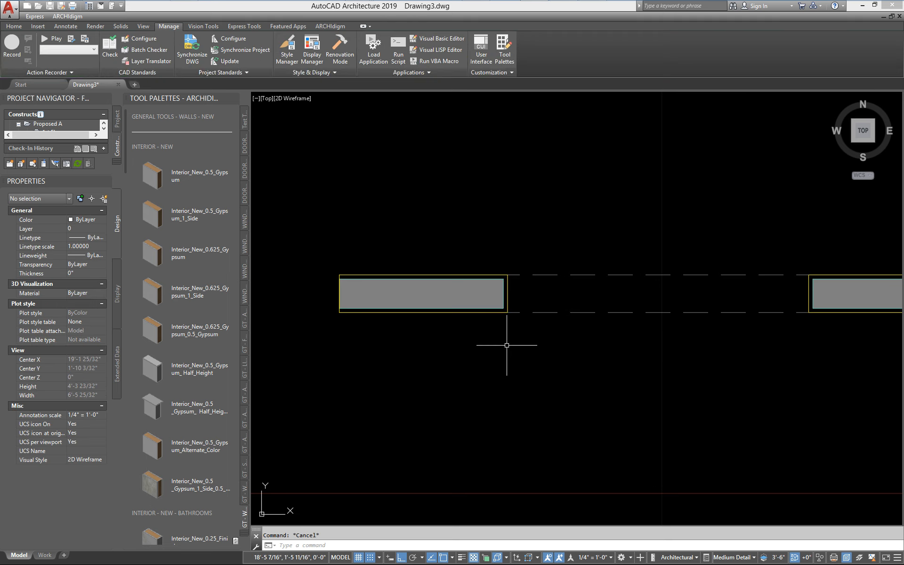
Step: Compare how the wall layers end at the plain opening with how they end at the door/window assembly's jambs
{"action": "scroll", "coordinate": [581, 324], "scroll_direction": "down", "scroll_amount": 5}
{"action": "scroll", "coordinate": [518, 315], "scroll_direction": "up", "scroll_amount": 5}
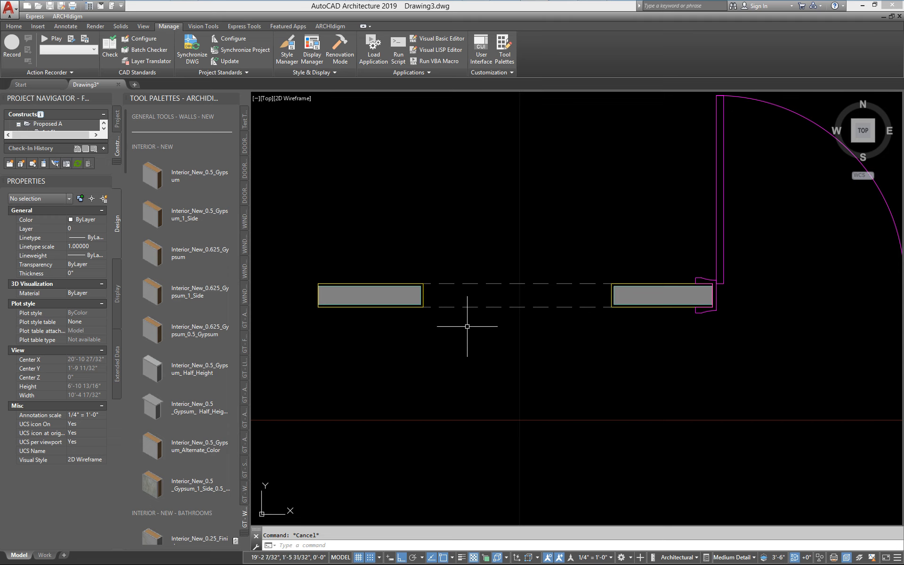
{"action": "middle_click_drag", "start_coordinate": [468, 325], "coordinate": [427, 357]}
{"action": "scroll", "coordinate": [427, 356], "scroll_direction": "down", "scroll_amount": 2}
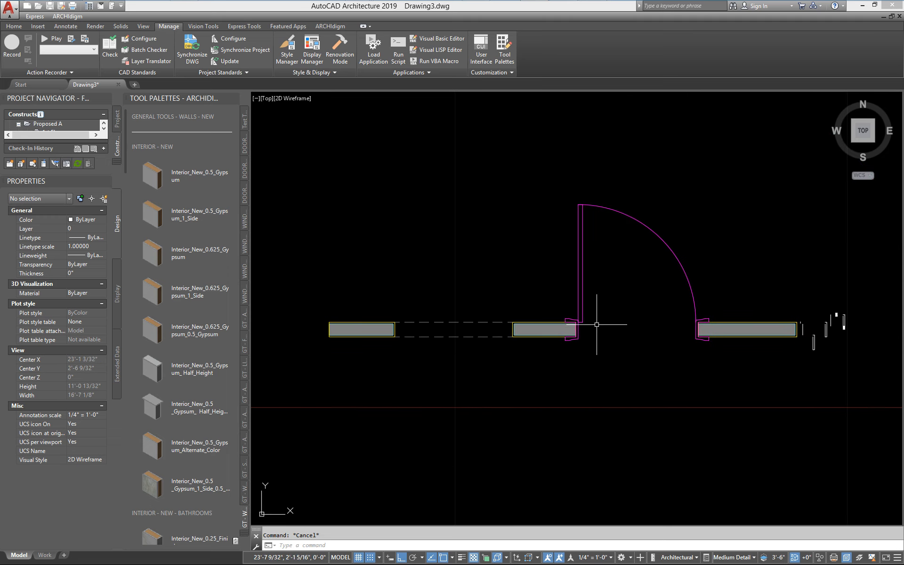
{"action": "scroll", "coordinate": [590, 324], "scroll_direction": "up", "scroll_amount": 1}
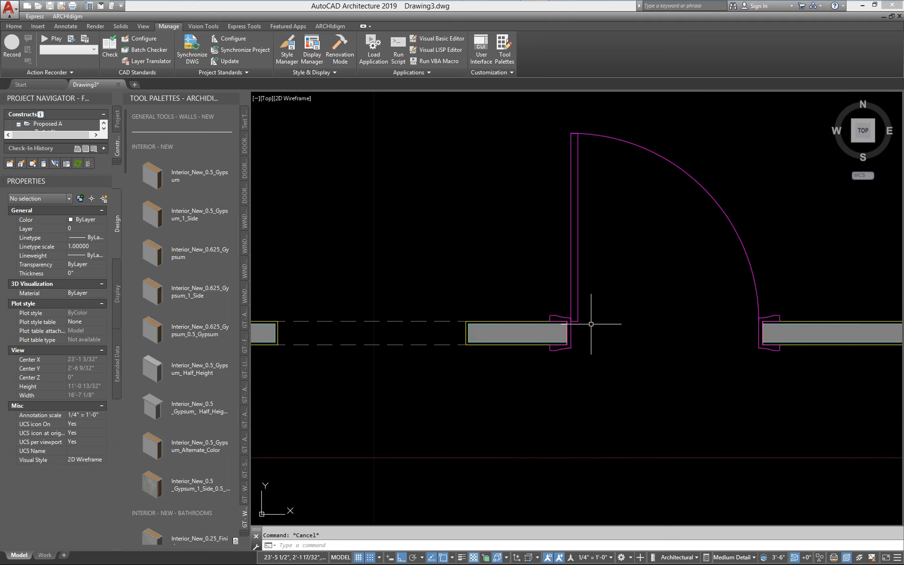
{"action": "scroll", "coordinate": [590, 325], "scroll_direction": "down", "scroll_amount": 1}
{"action": "scroll", "coordinate": [593, 325], "scroll_direction": "up", "scroll_amount": 3}
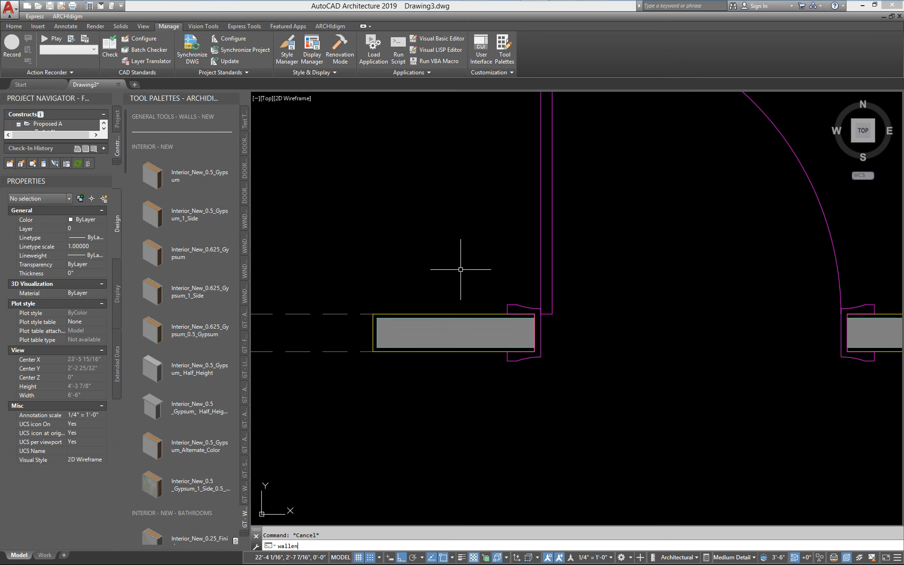
Step: Check the return offset of the DWA_Standard wall endcap style
{"action": "key", "text": "Return"}
{"action": "type", "text": "s"}
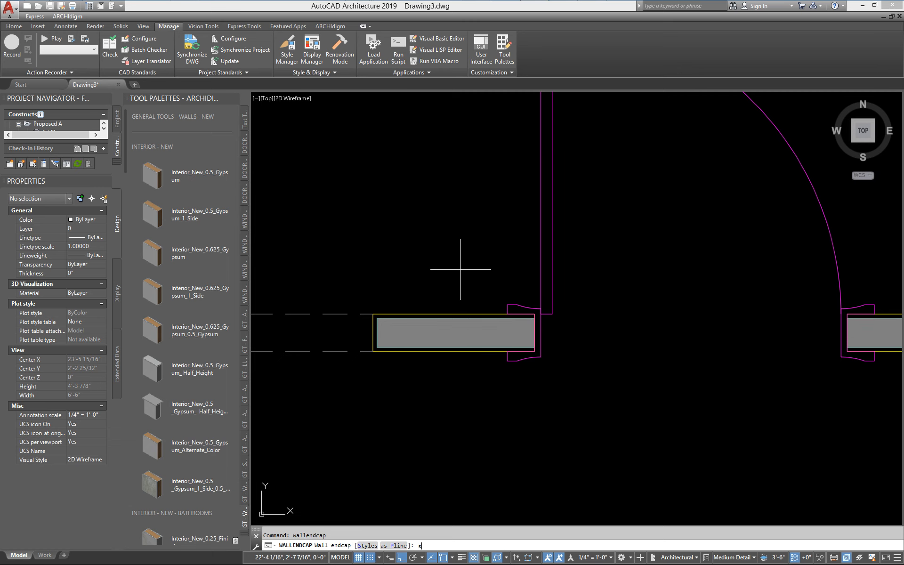
{"action": "type", "text": "t"}
{"action": "key", "text": "Return"}
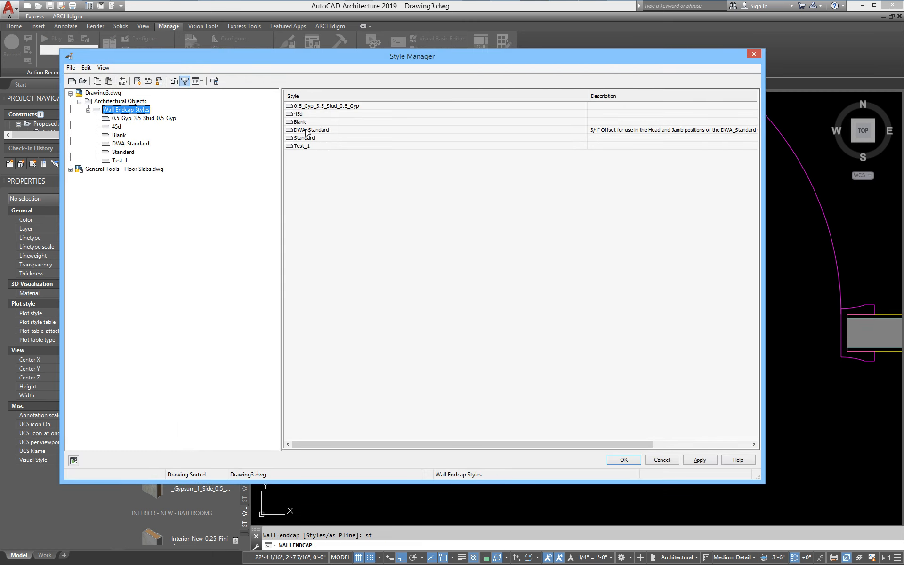
{"action": "double_click", "coordinate": [298, 131]}
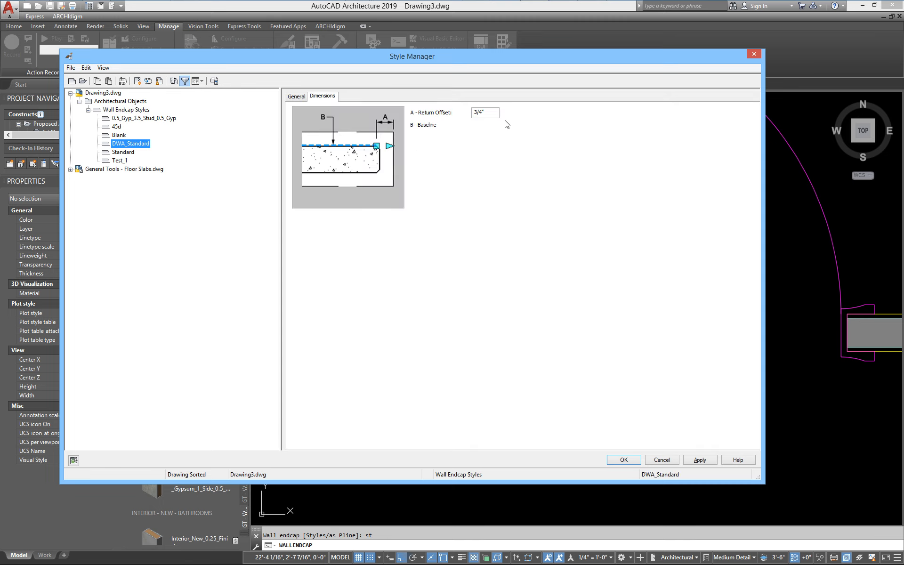
{"action": "left_click_drag", "start_coordinate": [491, 113], "coordinate": [462, 116]}
{"action": "left_click", "coordinate": [622, 461]}
Step: Measure the horizontal gap between the wall's end and the edge of the door opening at the hinge-side jamb
{"action": "scroll", "coordinate": [536, 337], "scroll_direction": "up", "scroll_amount": 2}
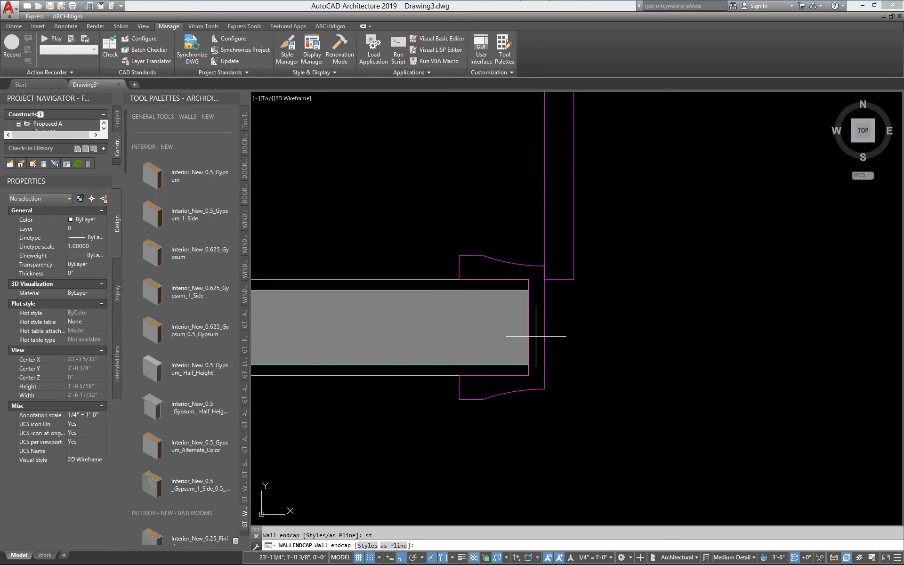
{"action": "key", "text": "Escape"}
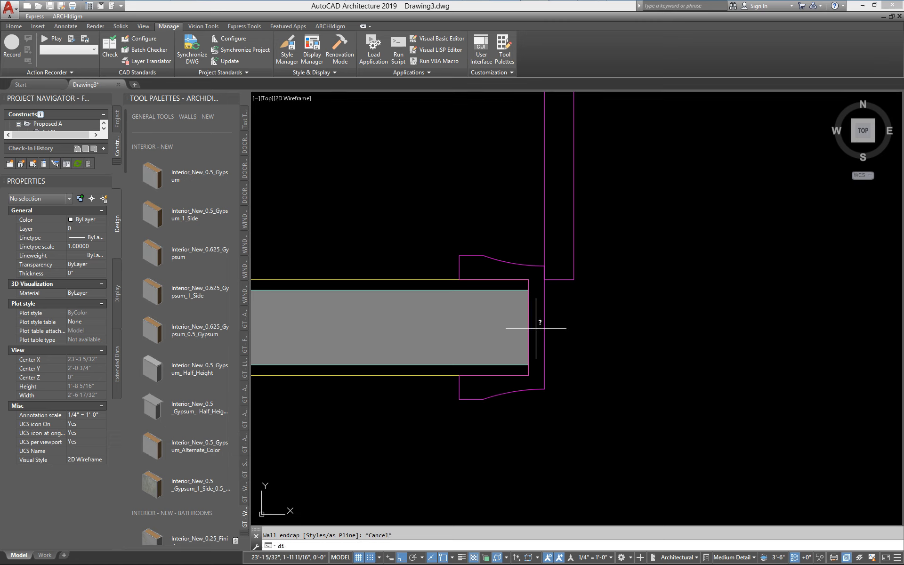
{"action": "type", "text": "di"}
{"action": "key", "text": "Return"}
{"action": "left_click", "coordinate": [544, 328]}
{"action": "left_click", "coordinate": [528, 328]}
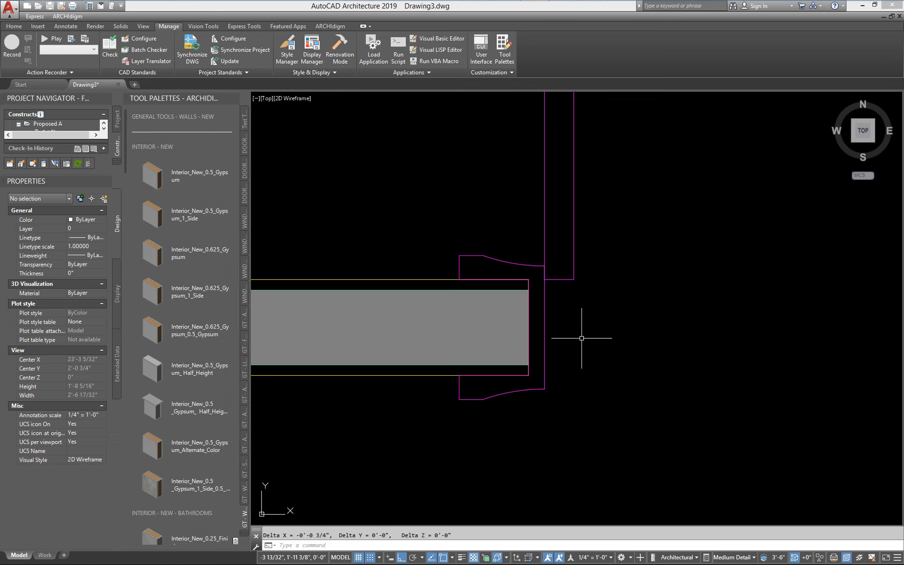
Step: Check the return offset of the 0.5_Gyp_3.5_Stud_0.5_Gyp wall endcap style
{"action": "scroll", "coordinate": [581, 338], "scroll_direction": "down", "scroll_amount": 4}
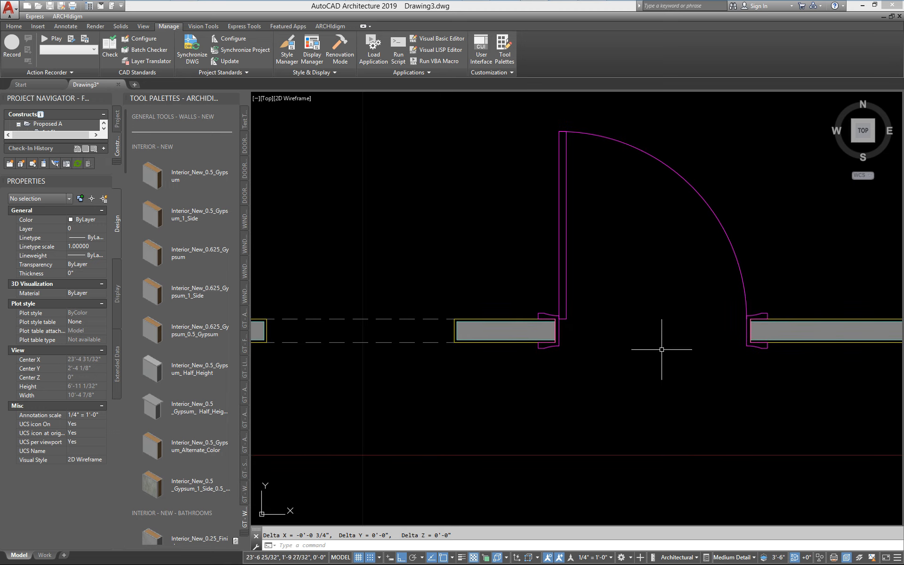
{"action": "scroll", "coordinate": [567, 356], "scroll_direction": "down", "scroll_amount": 2}
{"action": "middle_click_drag", "start_coordinate": [492, 361], "coordinate": [570, 361]}
{"action": "scroll", "coordinate": [546, 359], "scroll_direction": "up", "scroll_amount": 2}
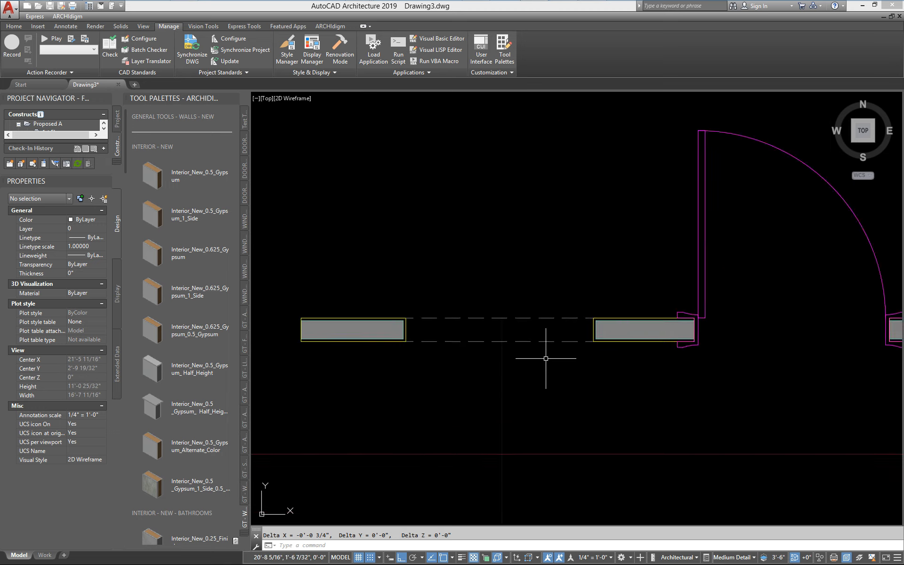
{"action": "scroll", "coordinate": [546, 358], "scroll_direction": "up", "scroll_amount": 2}
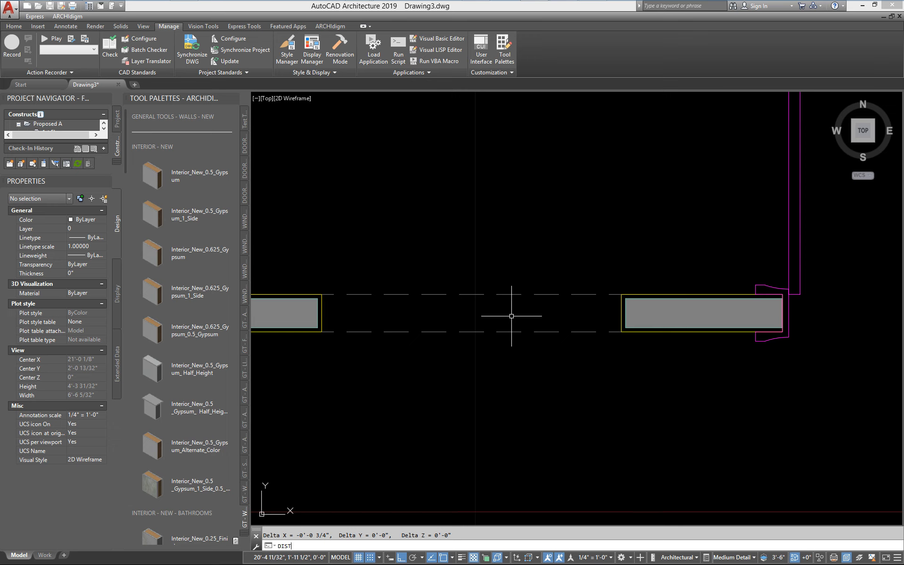
{"action": "key", "text": "Return"}
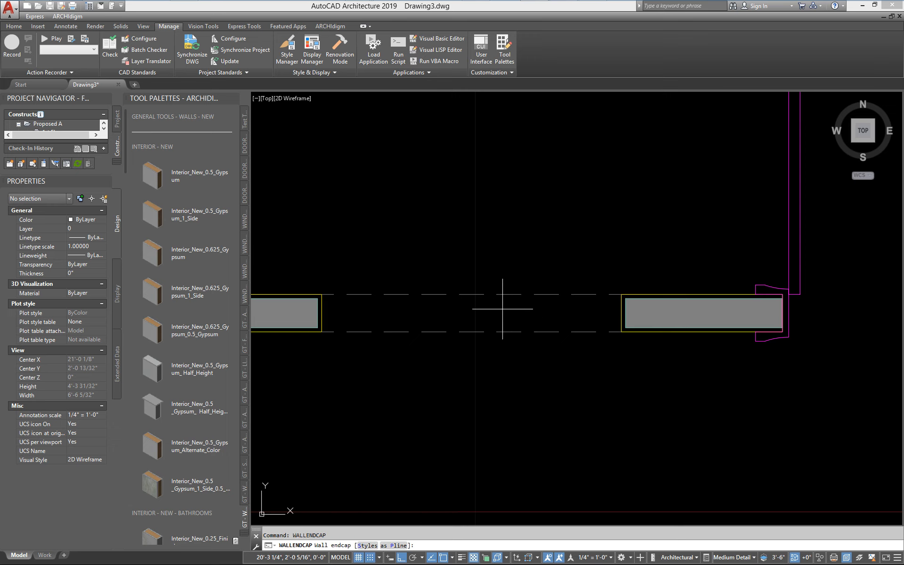
{"action": "type", "text": "s"}
{"action": "key", "text": "Return"}
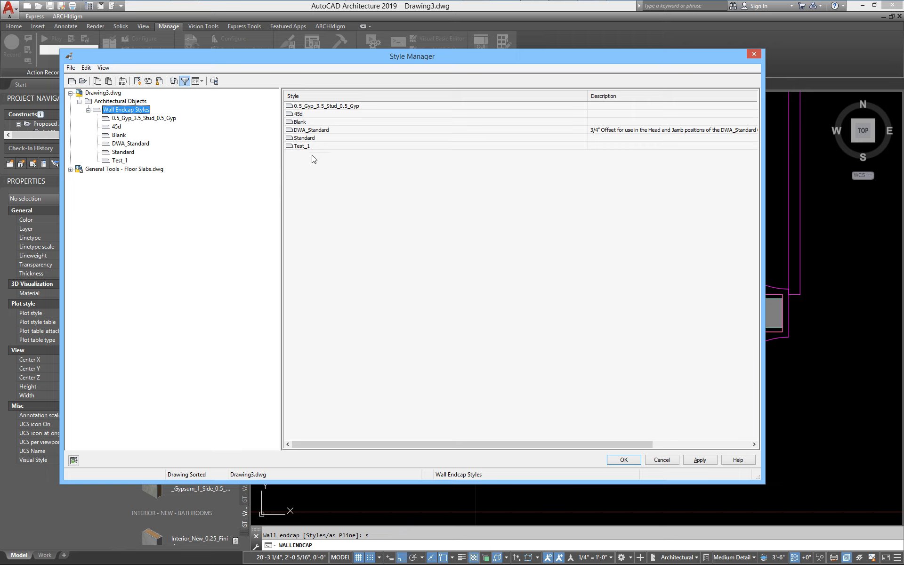
{"action": "double_click", "coordinate": [311, 107]}
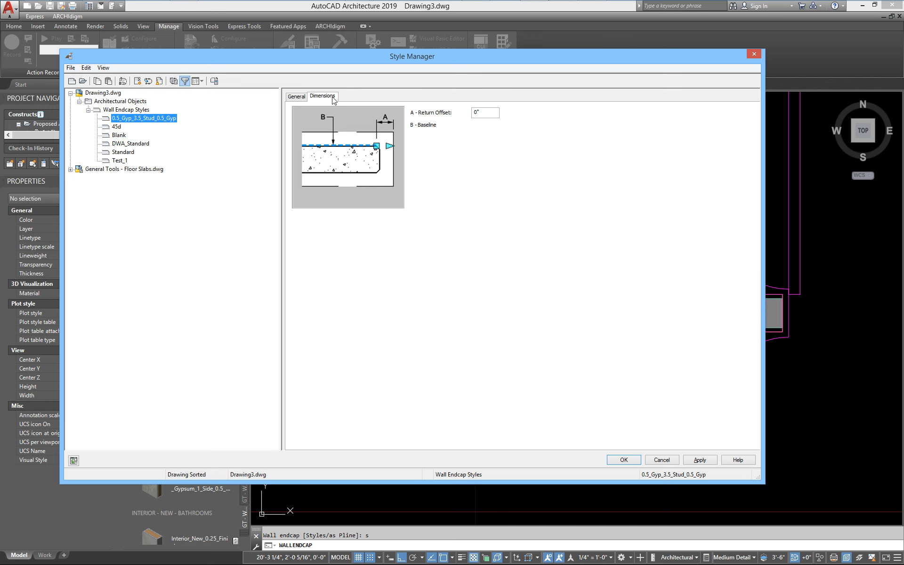
{"action": "left_click", "coordinate": [662, 461]}
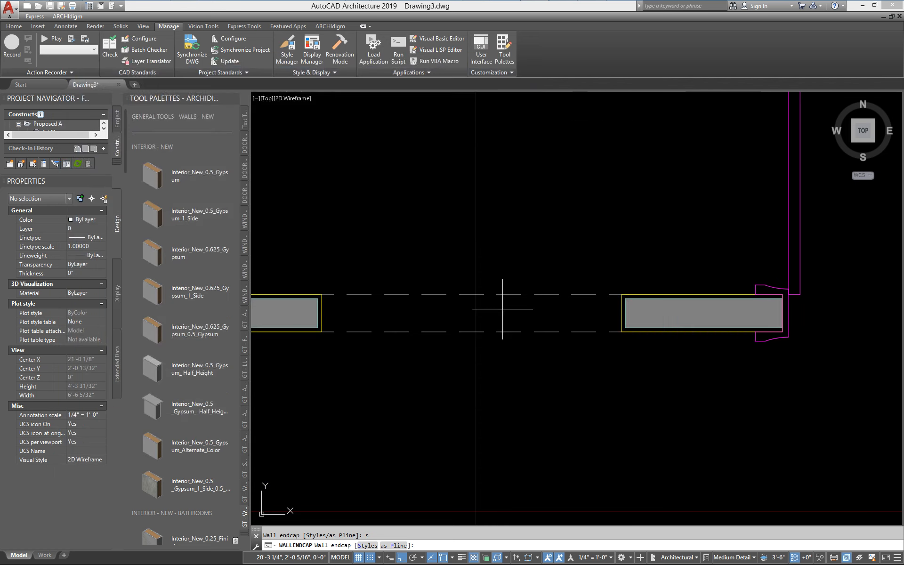
Step: Review the endcap styles assigned to the jambs, head and sill in the 0.5_Gyp_3.5_Stud_0.5_Gyp opening endcap style
{"action": "scroll", "coordinate": [667, 437], "scroll_direction": "down", "scroll_amount": 5}
{"action": "mouse_move", "coordinate": [741, 405]}
{"action": "middle_mouse_down"}
{"action": "mouse_move", "coordinate": [641, 369]}
{"action": "mouse_move", "coordinate": [895, 404]}
{"action": "middle_mouse_up"}
{"action": "scroll", "coordinate": [768, 373], "scroll_direction": "up", "scroll_amount": 5}
{"action": "middle_click_drag", "start_coordinate": [447, 394], "coordinate": [485, 363]}
{"action": "key", "text": "Escape"}
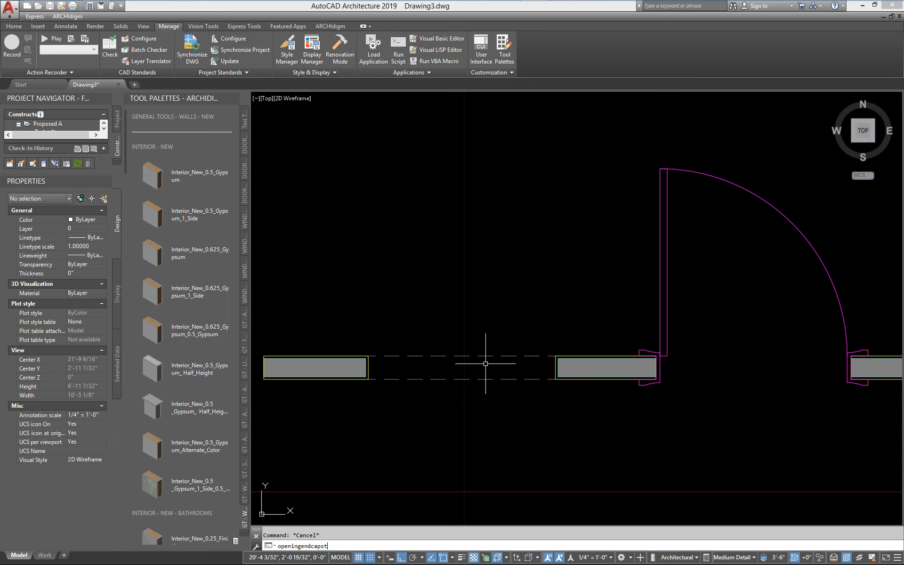
{"action": "type", "text": "openingendcapstyle"}
{"action": "key", "text": "Return"}
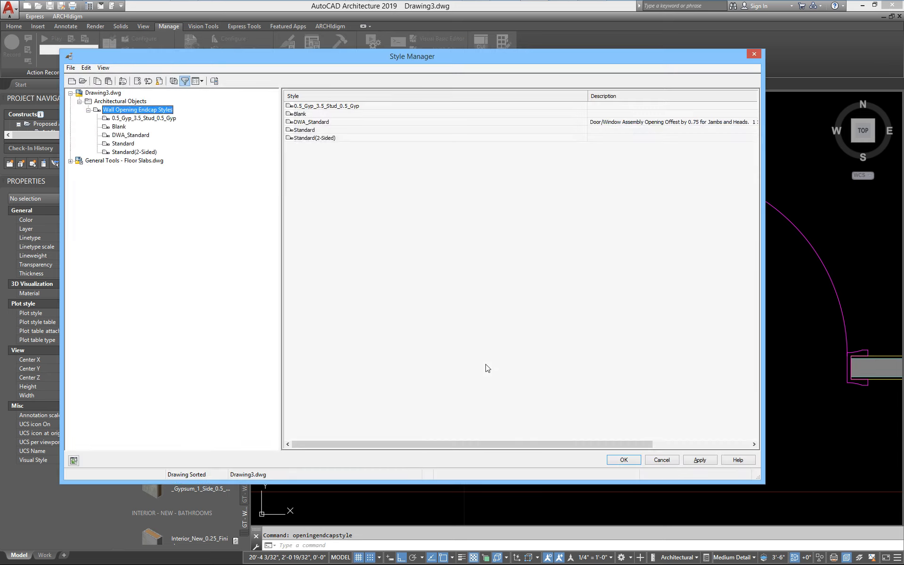
{"action": "left_click", "coordinate": [306, 107]}
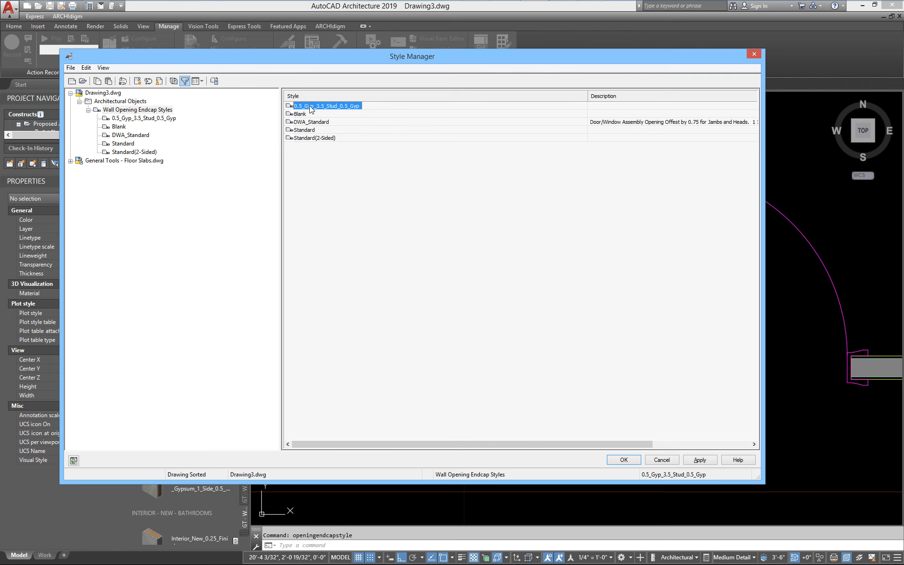
{"action": "double_click", "coordinate": [311, 108]}
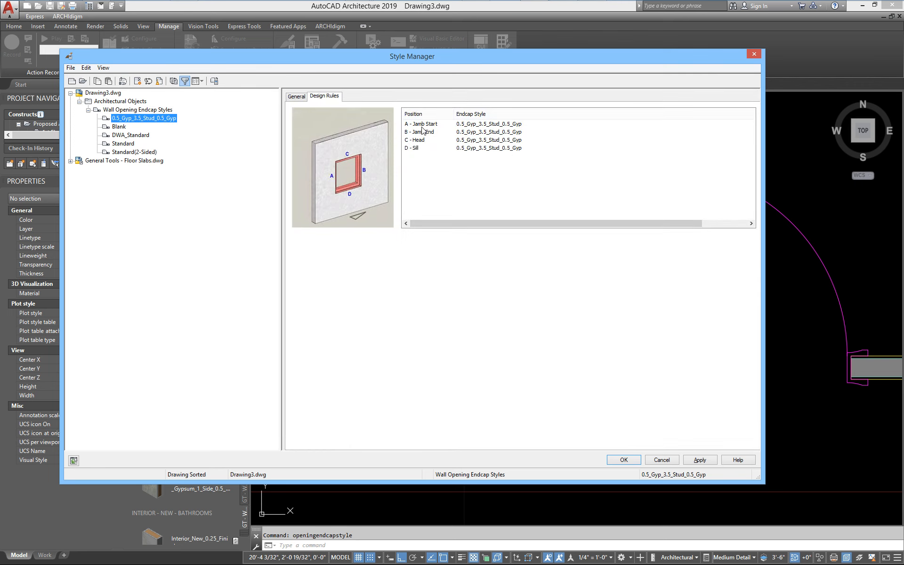
{"action": "left_click", "coordinate": [624, 459]}
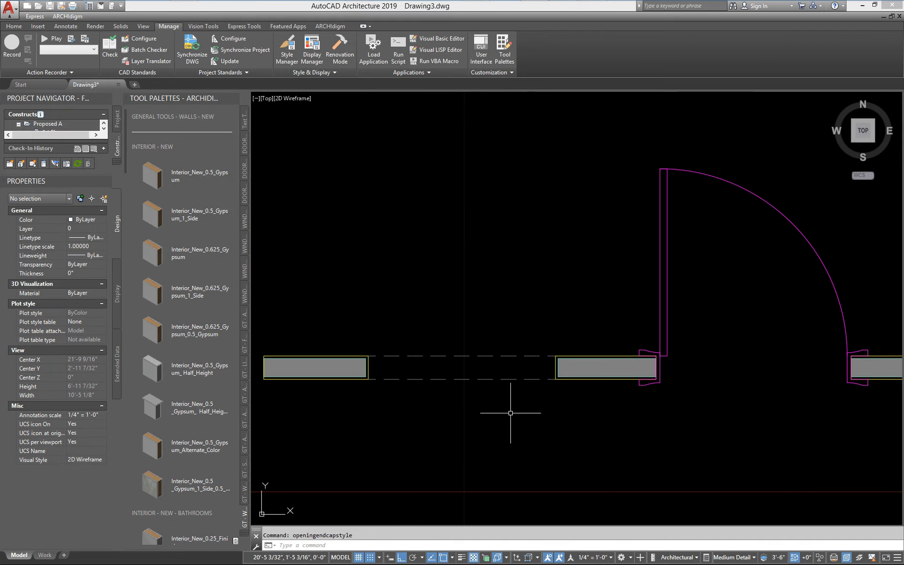
Step: Isolate the wall and its plain opening, hiding the door/window assembly
{"action": "left_click", "coordinate": [561, 410]}
{"action": "left_click", "coordinate": [526, 323]}
{"action": "key", "text": "ctrl+shift+i"}
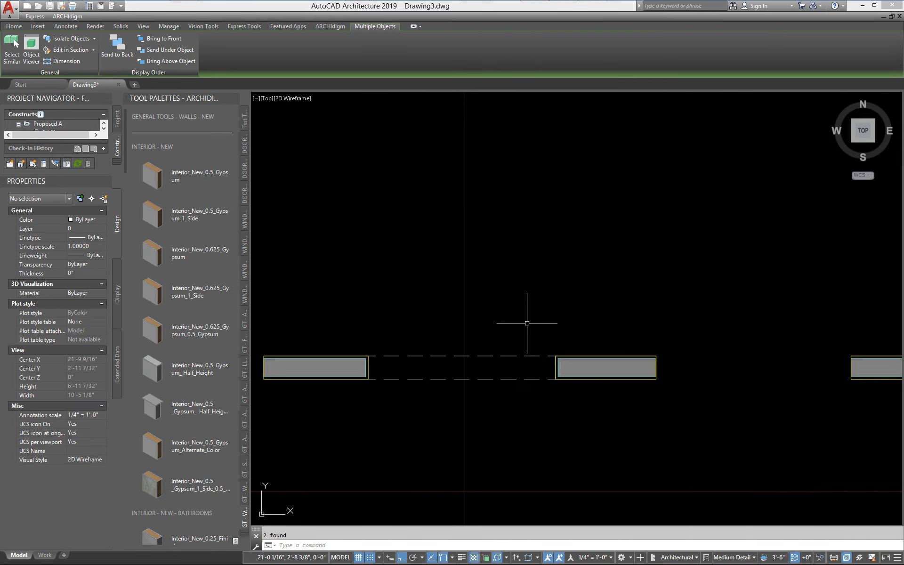
Step: Raise the bottom edge of the plain opening above the floor in a 3D view
{"action": "middle_click_drag", "start_coordinate": [620, 444], "coordinate": [484, 479], "text": "shift"}
{"action": "scroll", "coordinate": [446, 444], "scroll_direction": "up", "scroll_amount": 10}
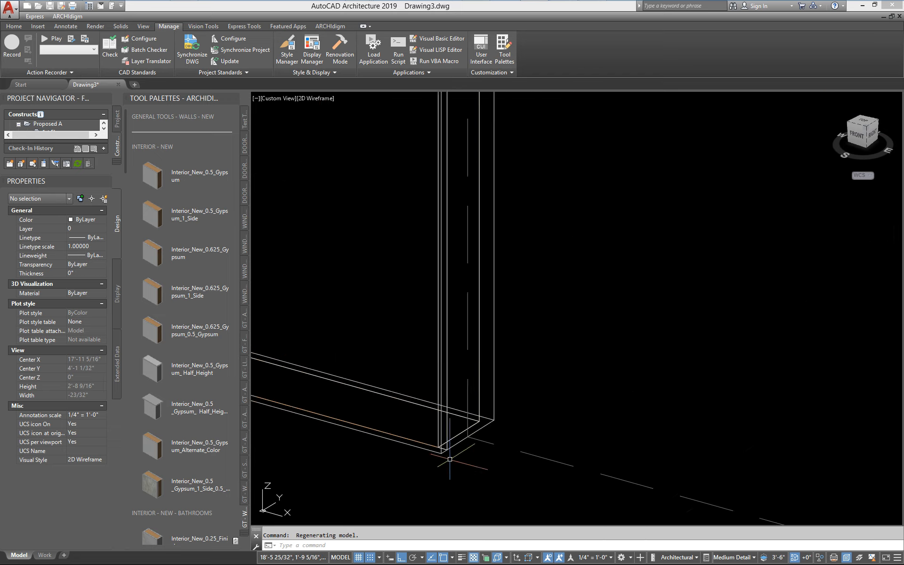
{"action": "scroll", "coordinate": [447, 445], "scroll_direction": "down", "scroll_amount": 8}
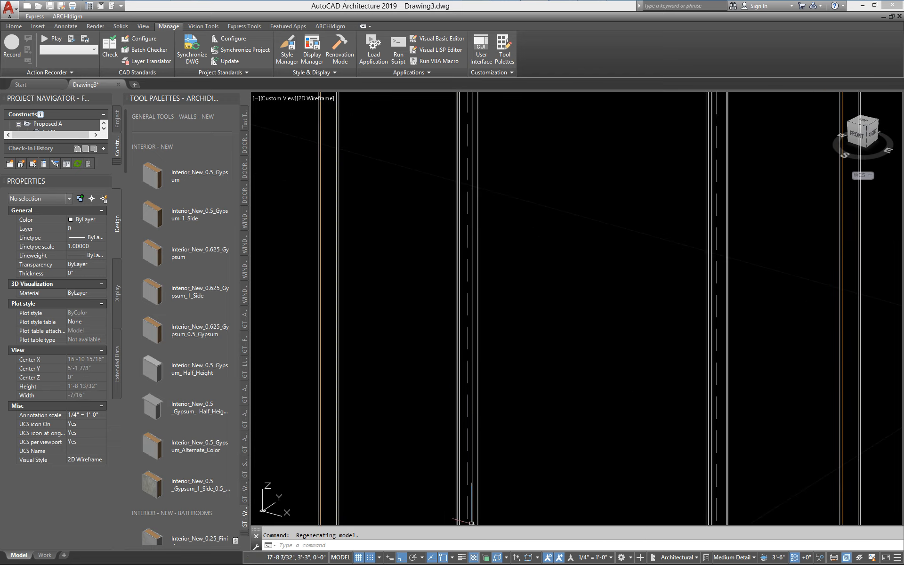
{"action": "middle_click_drag", "start_coordinate": [524, 133], "coordinate": [524, 299]}
{"action": "scroll", "coordinate": [523, 299], "scroll_direction": "down", "scroll_amount": 6}
{"action": "left_click", "coordinate": [534, 450]}
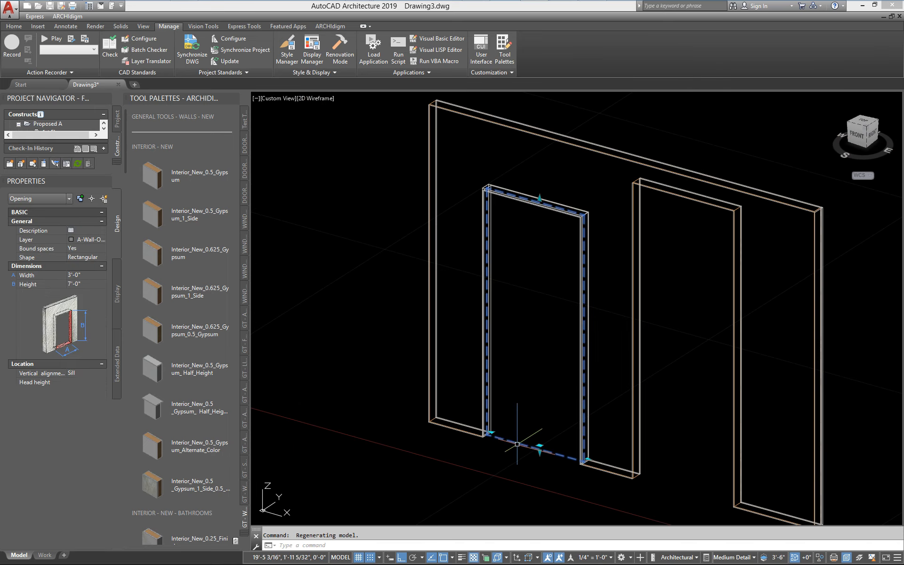
{"action": "left_click", "coordinate": [540, 451]}
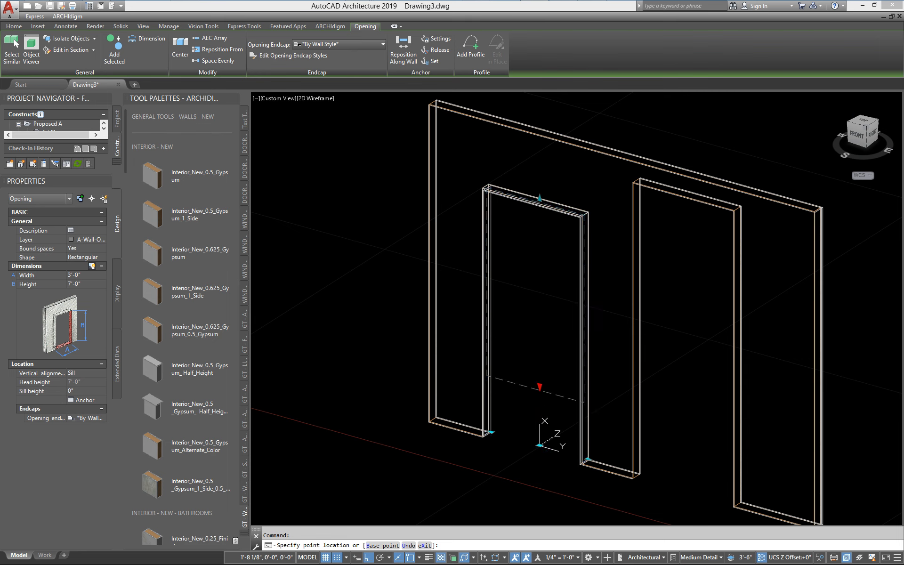
{"action": "left_click", "coordinate": [532, 385]}
{"action": "key", "text": "Escape"}
Step: Display the model in the Realistic visual style and examine the endcap at the raised opening's sill
{"action": "scroll", "coordinate": [530, 379], "scroll_direction": "up", "scroll_amount": 5}
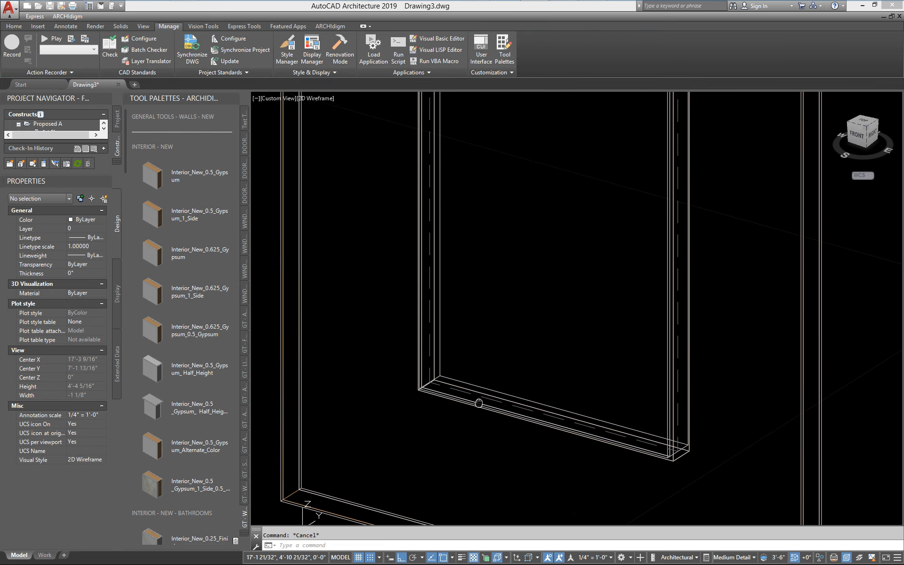
{"action": "left_click", "coordinate": [142, 27]}
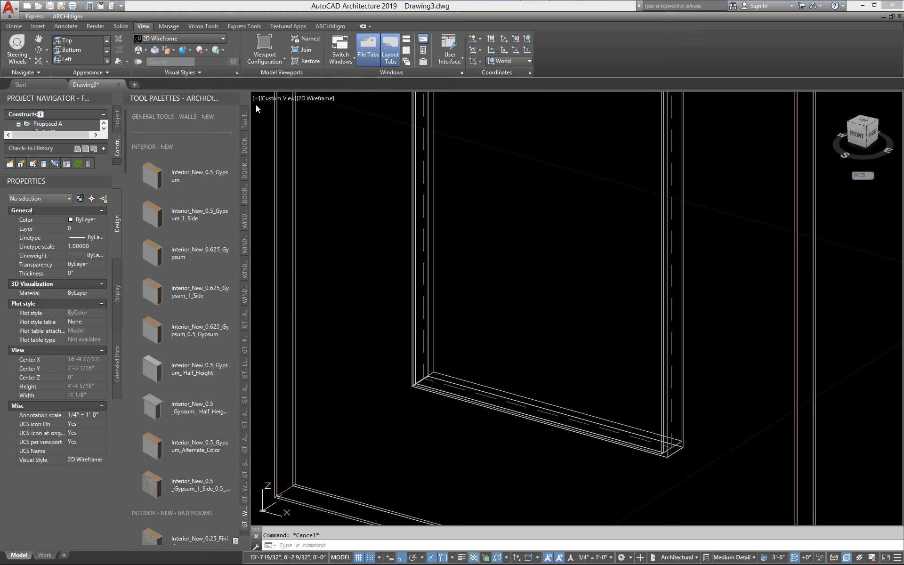
{"action": "left_click", "coordinate": [221, 39]}
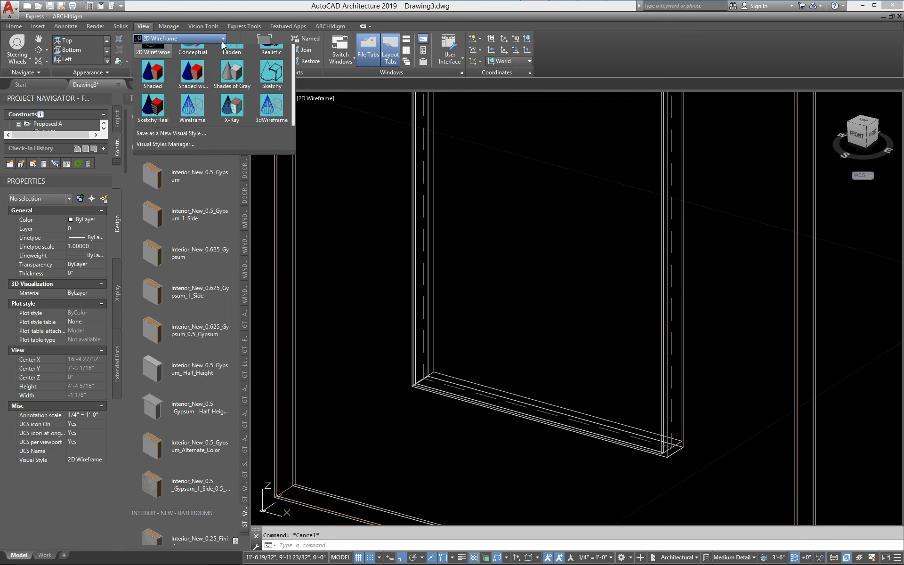
{"action": "left_click", "coordinate": [279, 63]}
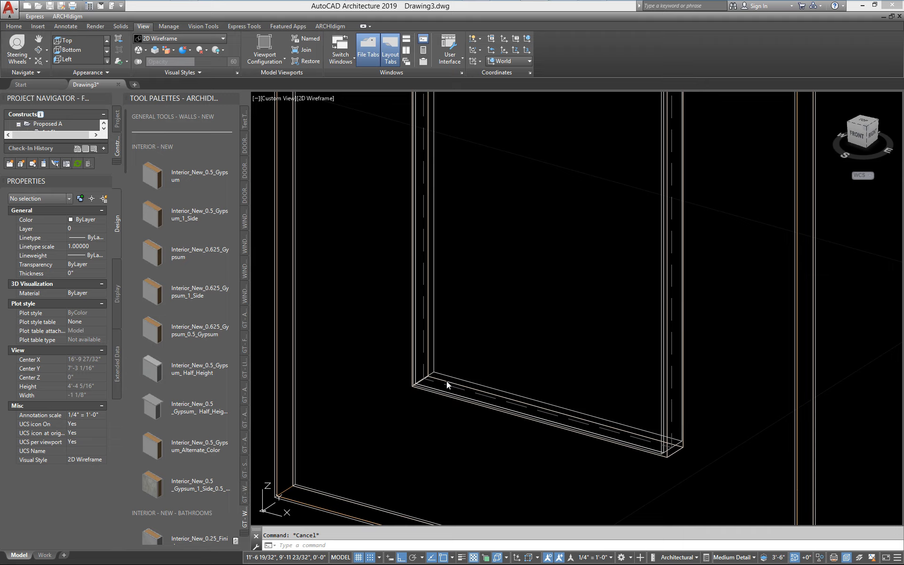
{"action": "middle_click_drag", "start_coordinate": [437, 379], "coordinate": [435, 308], "text": "shift"}
{"action": "scroll", "coordinate": [530, 374], "scroll_direction": "down", "scroll_amount": 5}
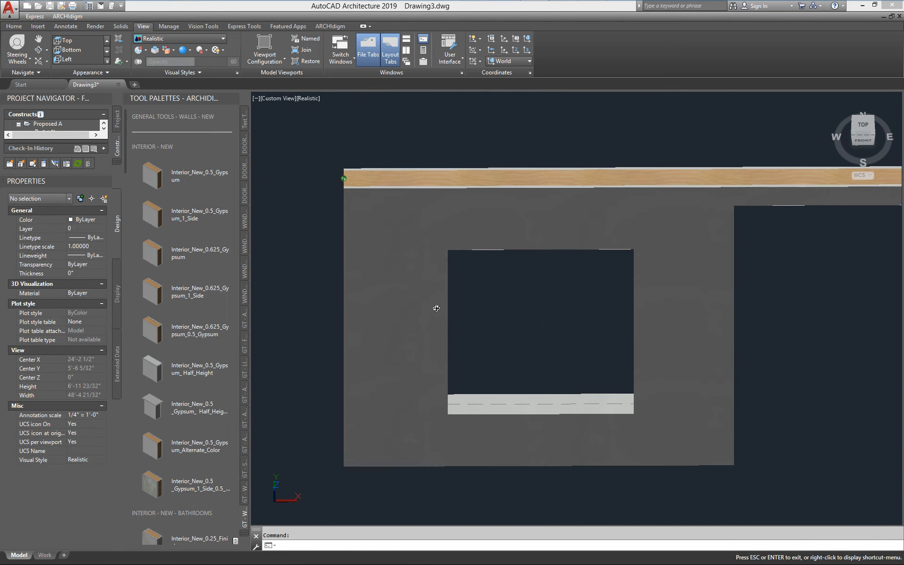
{"action": "type", "text": "planw"}
{"action": "key", "text": "Return"}
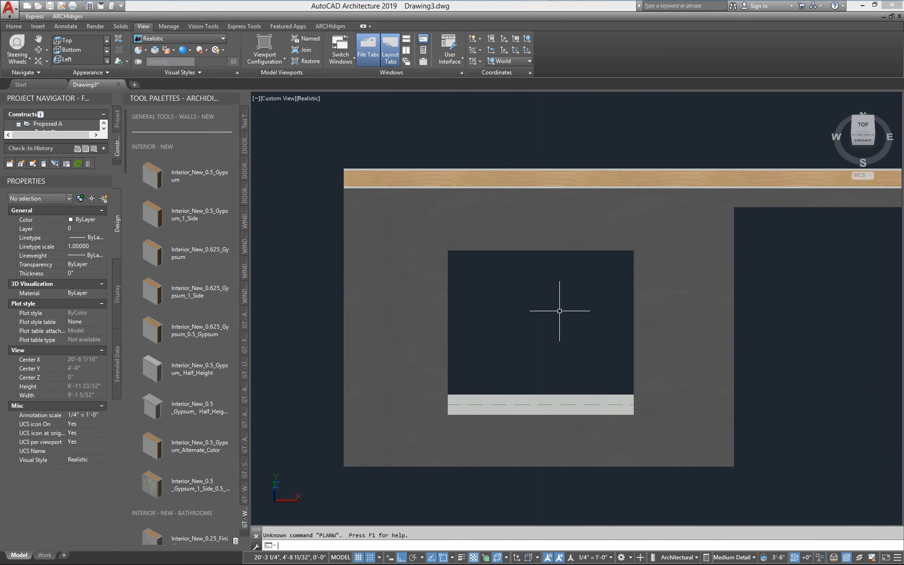
{"action": "type", "text": "vs"}
{"action": "key", "text": "Return"}
{"action": "type", "text": "w"}
{"action": "key", "text": "Return"}
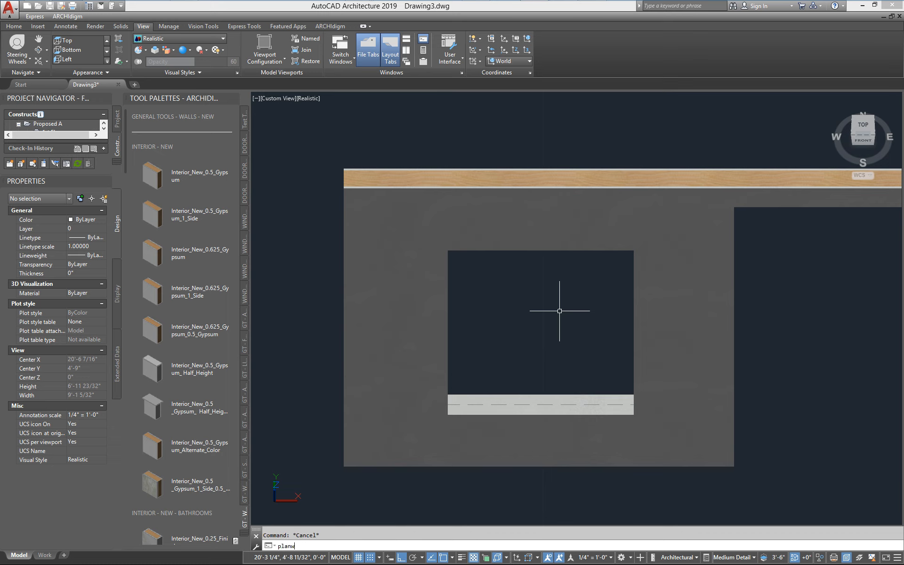
{"action": "key", "text": "Escape"}
Step: Return to the World plan view and switch the visual style to 2D Wireframe
{"action": "type", "text": "plan"}
{"action": "key", "text": "Return"}
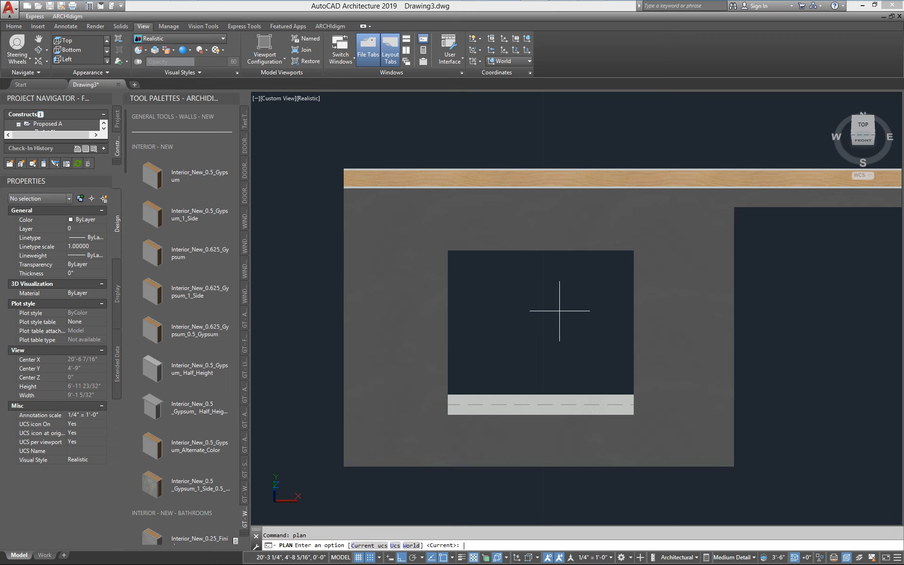
{"action": "type", "text": "w"}
{"action": "key", "text": "Return"}
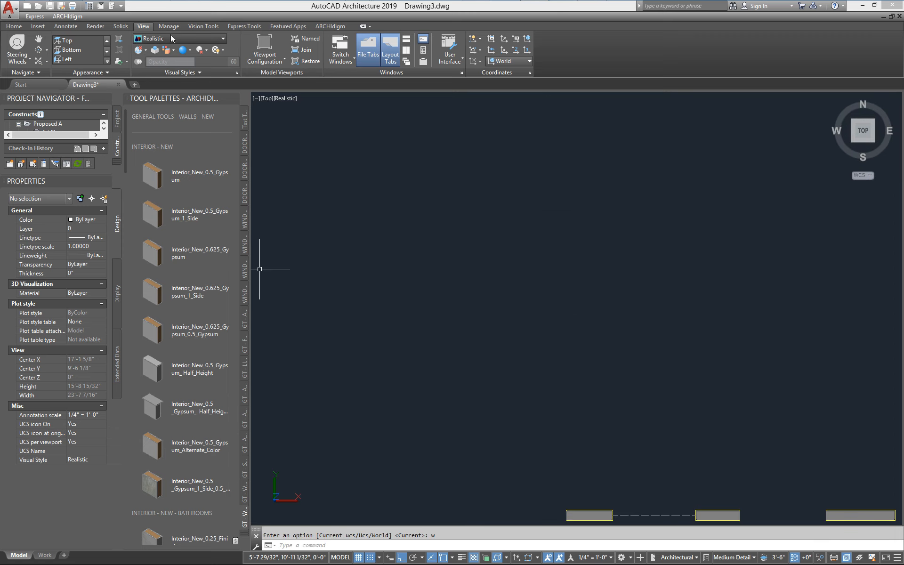
{"action": "left_click", "coordinate": [155, 38]}
{"action": "left_click", "coordinate": [157, 54]}
Step: Open the style of the wall with the openings and bring up its display representations
{"action": "middle_click_drag", "start_coordinate": [597, 378], "coordinate": [560, 292]}
{"action": "scroll", "coordinate": [479, 303], "scroll_direction": "down", "scroll_amount": 2}
{"action": "scroll", "coordinate": [484, 303], "scroll_direction": "up", "scroll_amount": 4}
{"action": "scroll", "coordinate": [542, 336], "scroll_direction": "up", "scroll_amount": 2}
{"action": "left_click", "coordinate": [602, 297]}
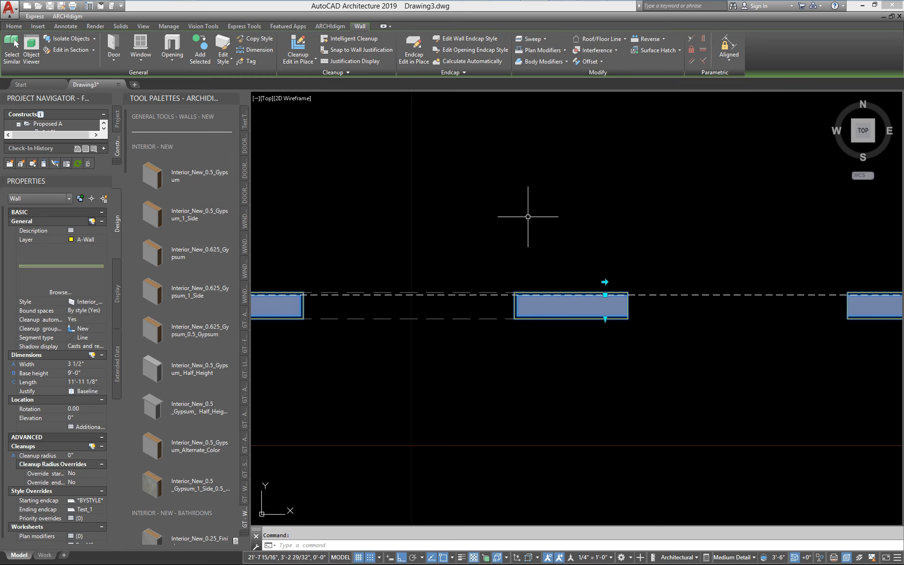
{"action": "right_click", "coordinate": [514, 203]}
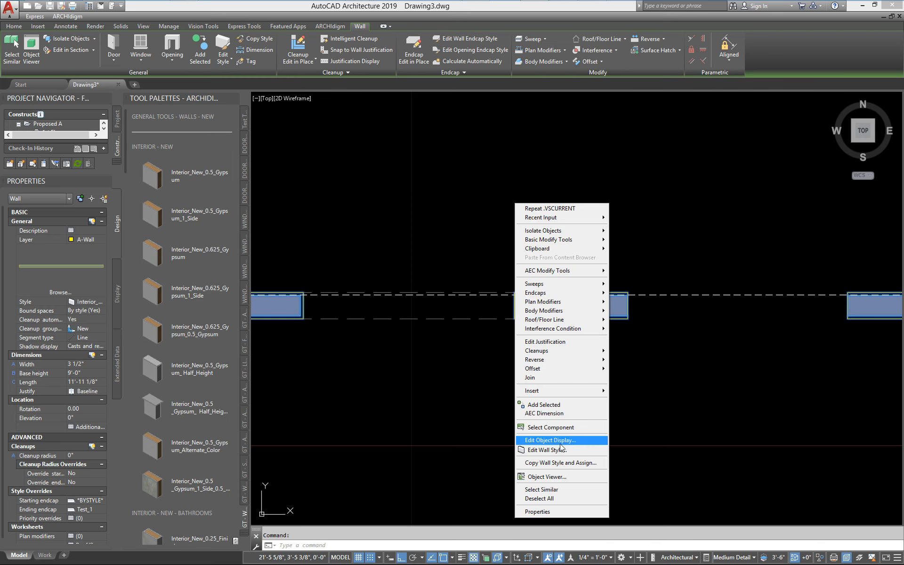
{"action": "left_click", "coordinate": [547, 449]}
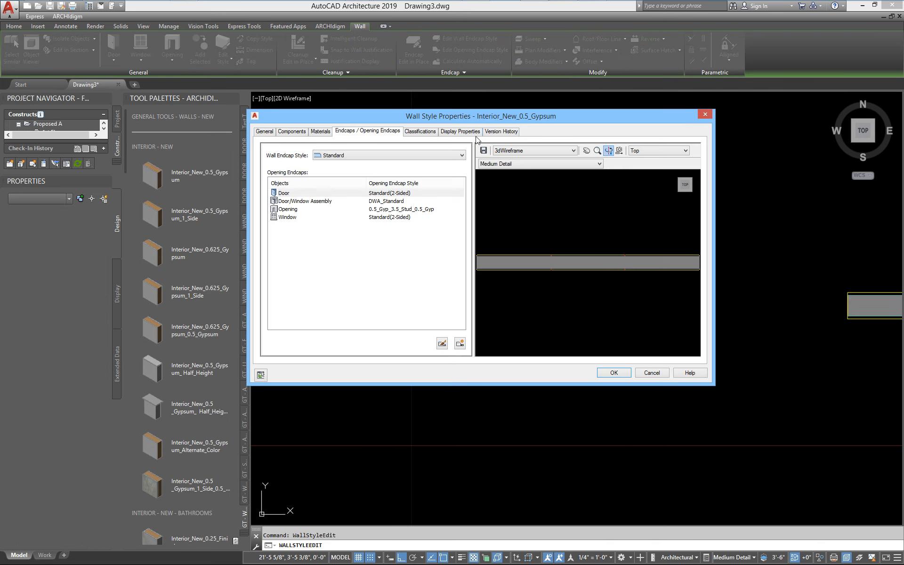
{"action": "left_click", "coordinate": [459, 133]}
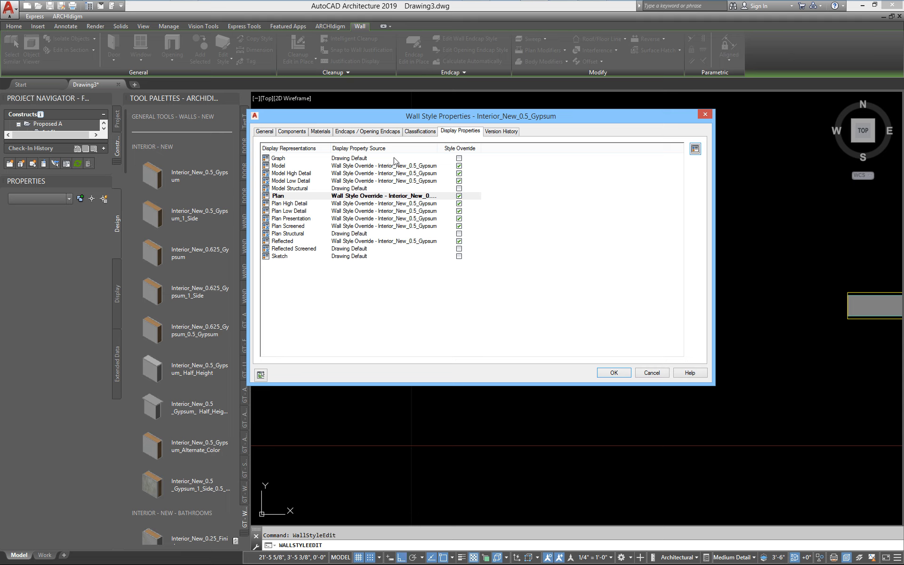
Step: Examine the Model representation's Display Opening Endcaps option in the wall style, and close the style without changes
{"action": "left_click", "coordinate": [280, 167]}
{"action": "left_click", "coordinate": [291, 174]}
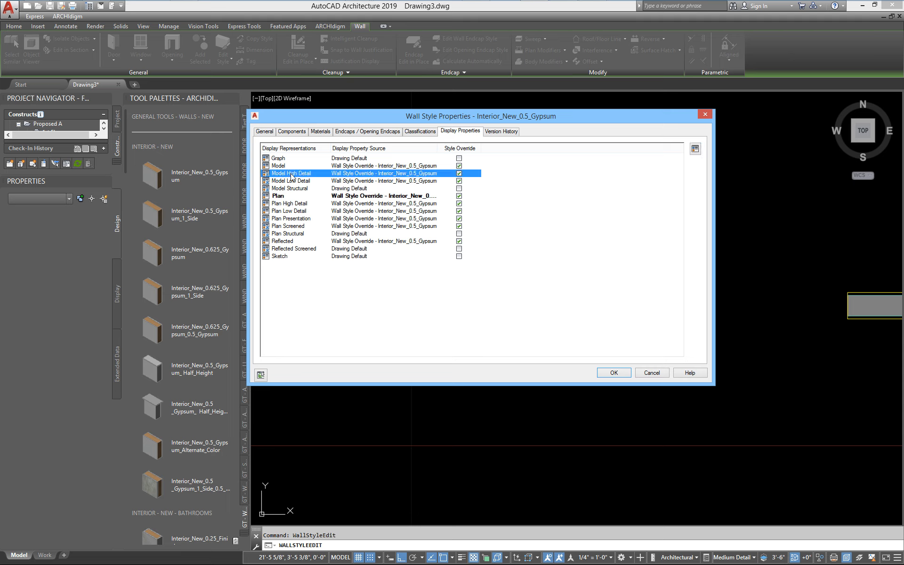
{"action": "left_click", "coordinate": [301, 182]}
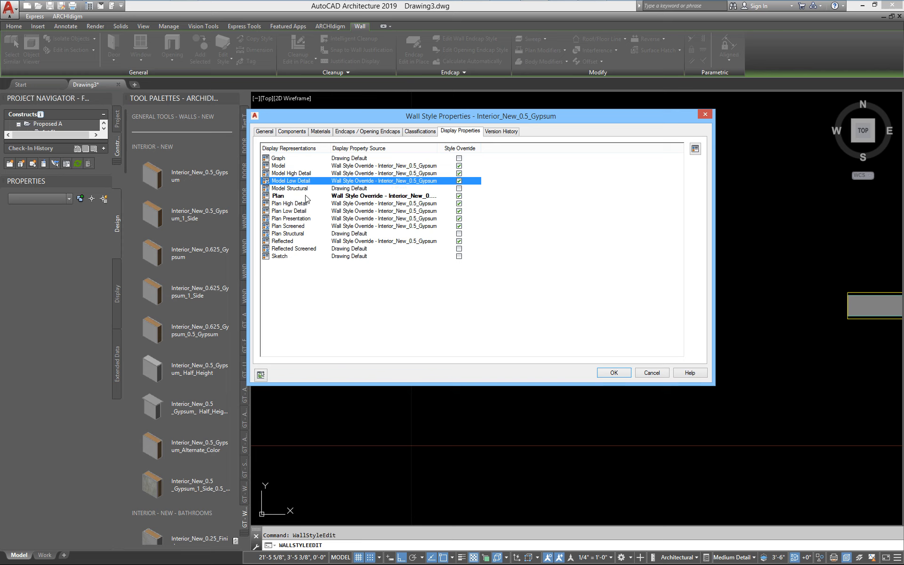
{"action": "left_click", "coordinate": [297, 189]}
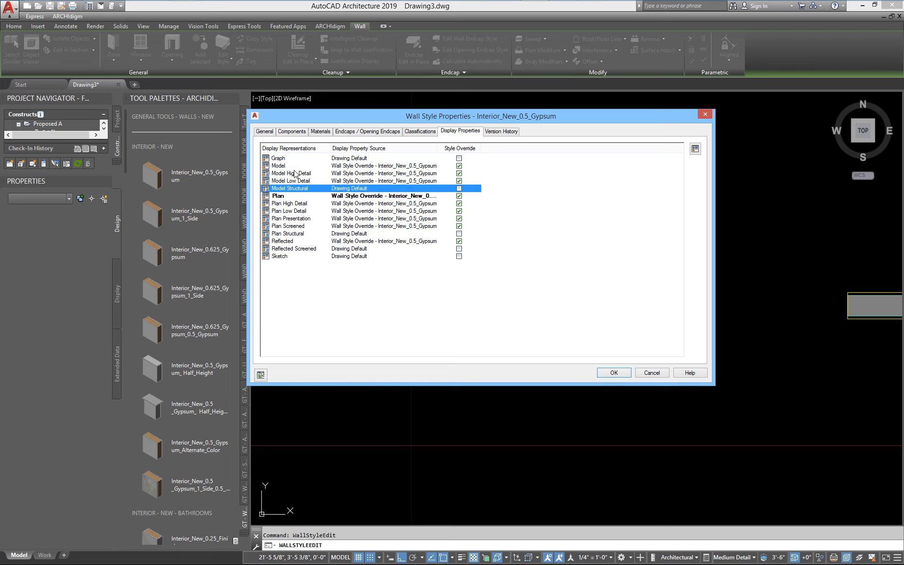
{"action": "double_click", "coordinate": [284, 167]}
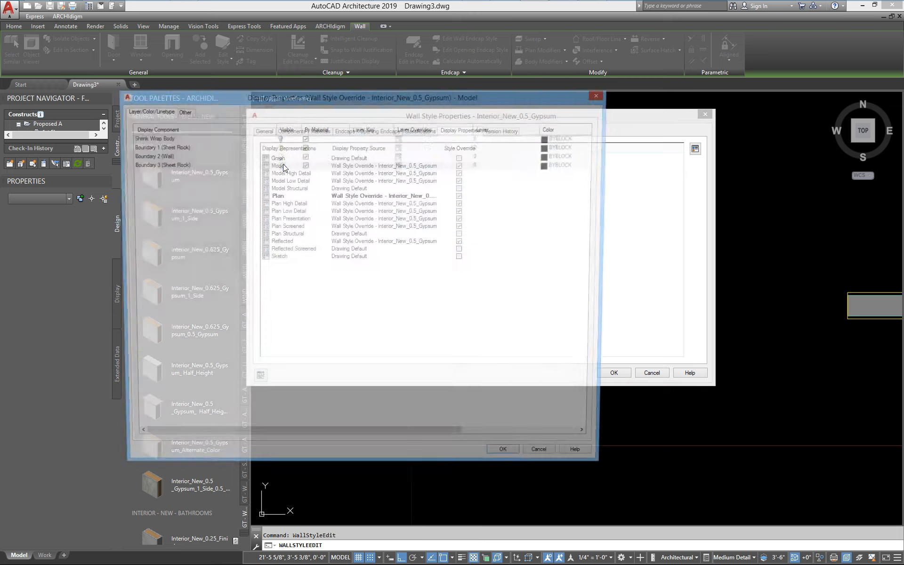
{"action": "left_click", "coordinate": [184, 112]}
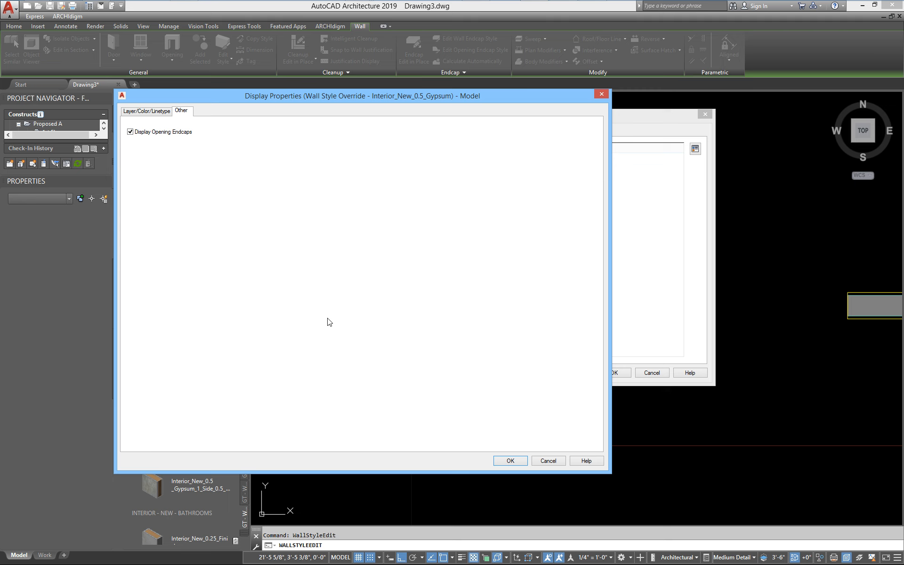
{"action": "left_click", "coordinate": [548, 462]}
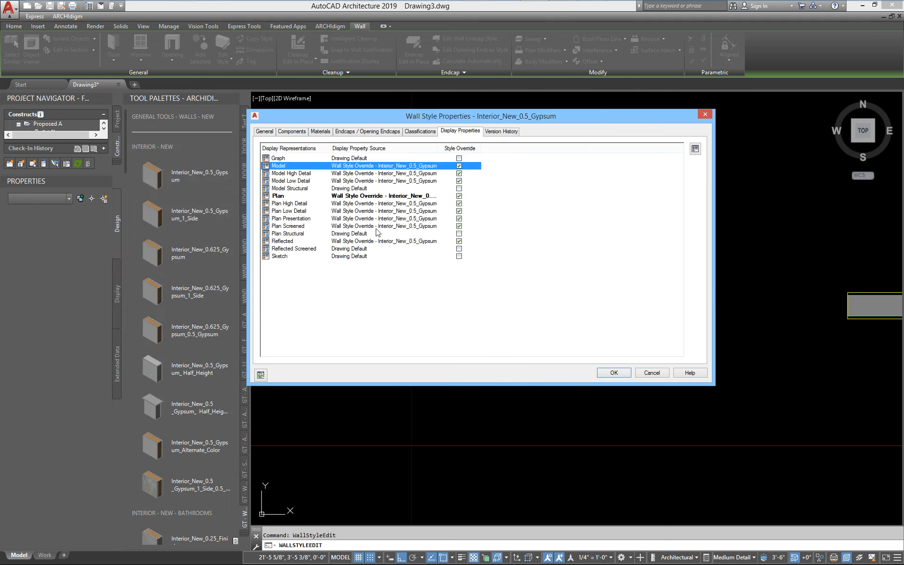
{"action": "left_click", "coordinate": [652, 373]}
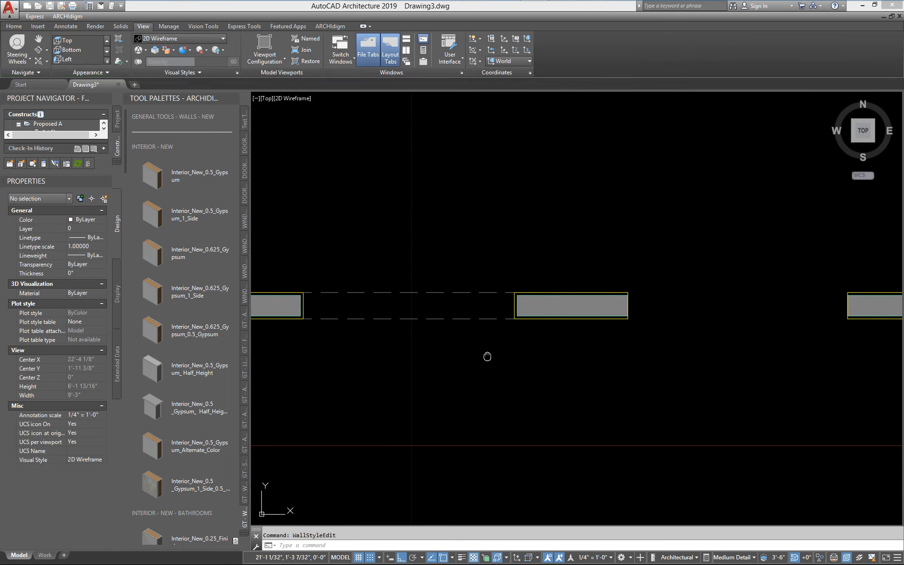
Step: In a 3D view, turn off Display Opening Endcaps for the Model representation of wall style Interior_New_0.5_Gypsum
{"action": "middle_click_drag", "start_coordinate": [488, 356], "coordinate": [515, 276]}
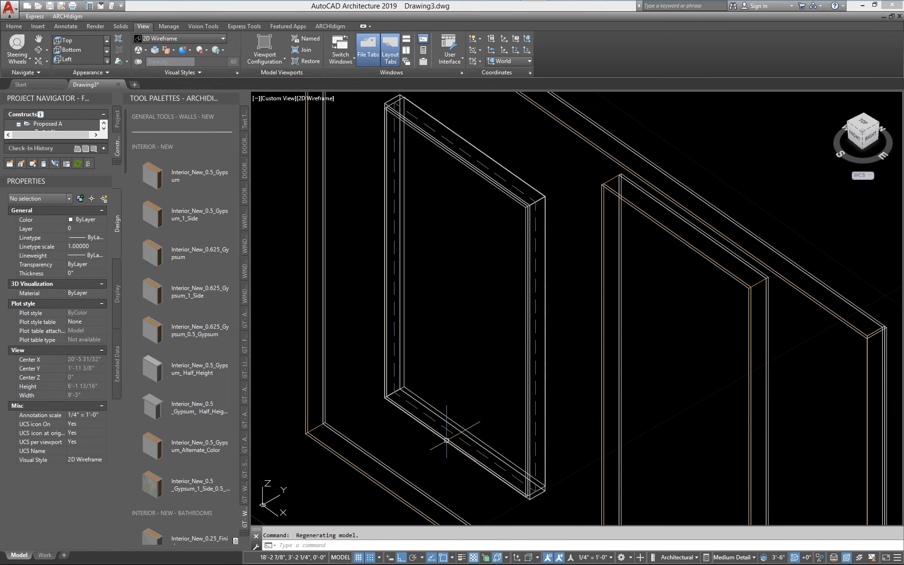
{"action": "middle_click_drag", "start_coordinate": [398, 463], "coordinate": [447, 385]}
{"action": "left_click", "coordinate": [443, 396]}
{"action": "right_click", "coordinate": [443, 396]}
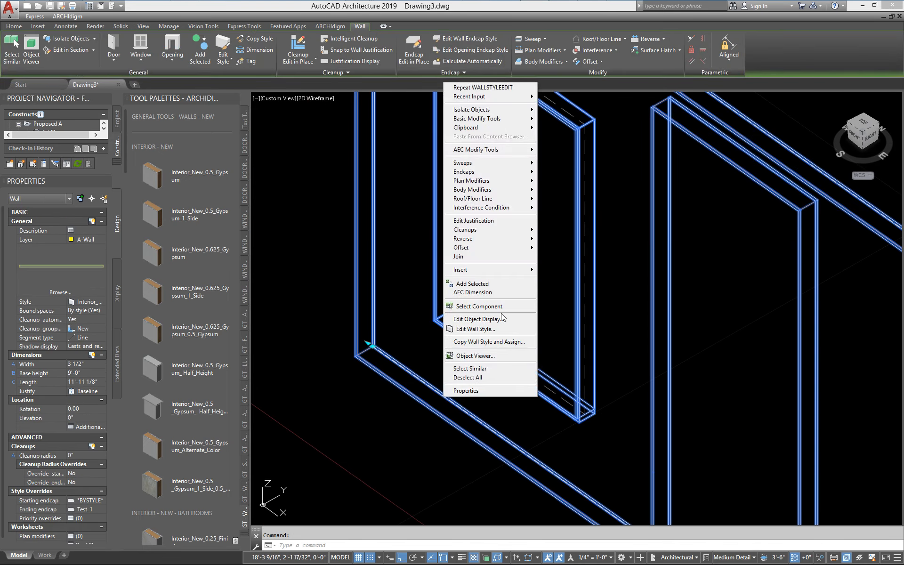
{"action": "left_click", "coordinate": [475, 327]}
{"action": "double_click", "coordinate": [280, 166]}
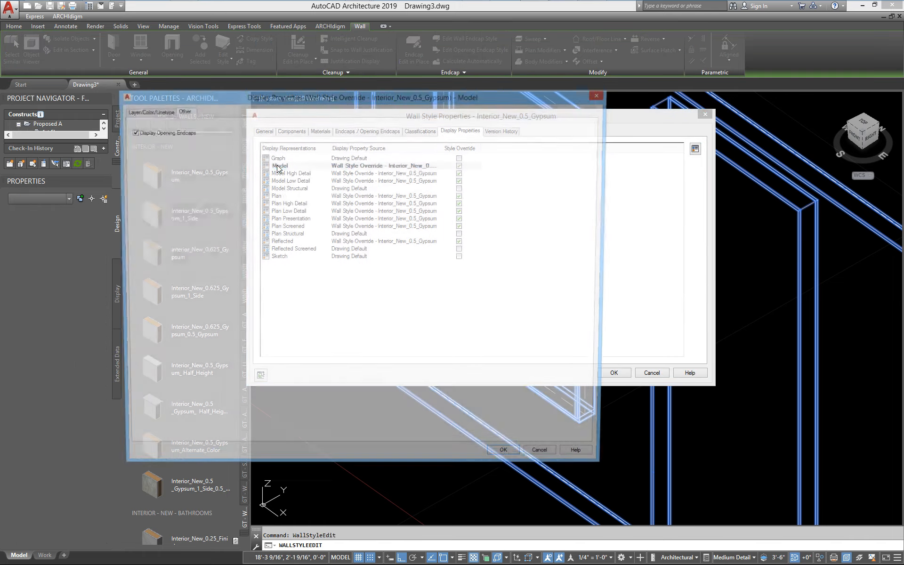
{"action": "left_click", "coordinate": [539, 459]}
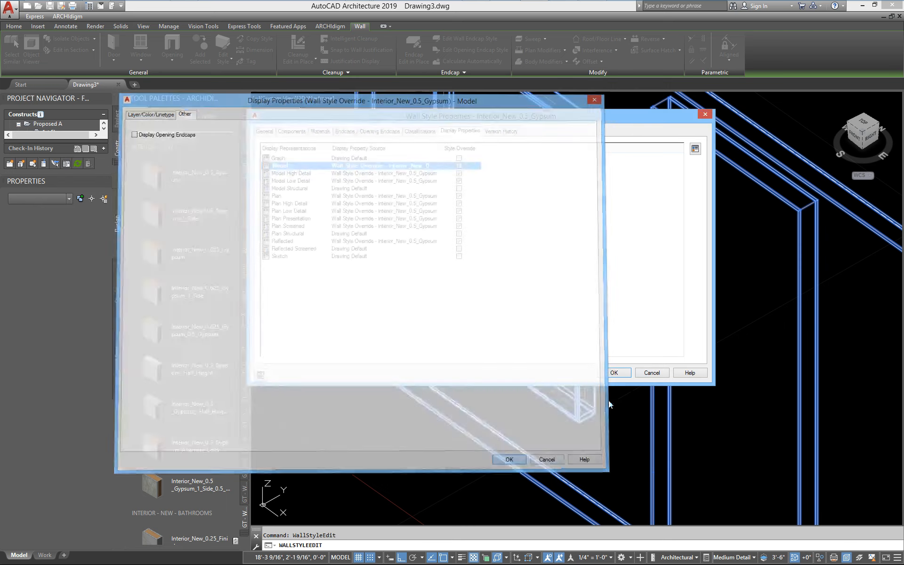
{"action": "left_click", "coordinate": [615, 372]}
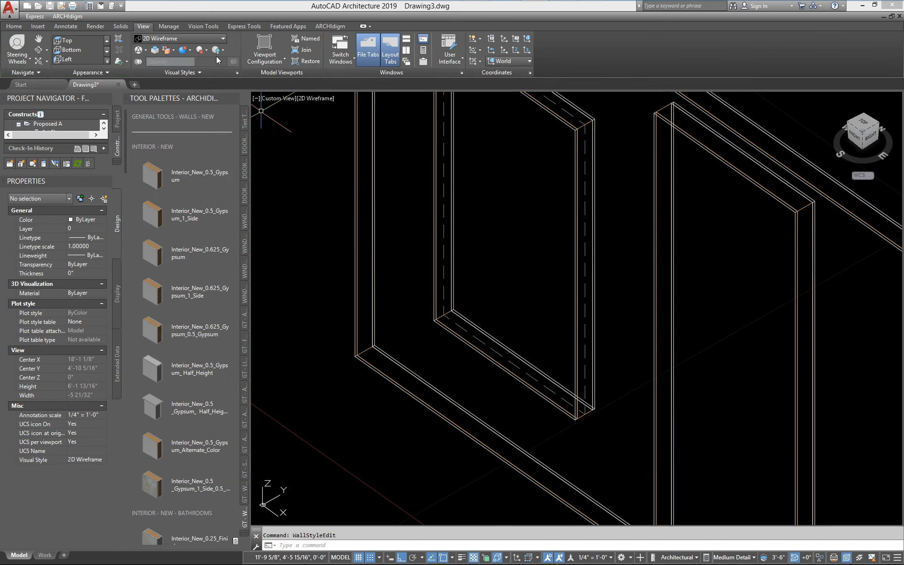
Step: Display the model in the Conceptual visual style and examine the sill and jambs of the raised opening
{"action": "left_click", "coordinate": [179, 38]}
{"action": "left_click", "coordinate": [192, 59]}
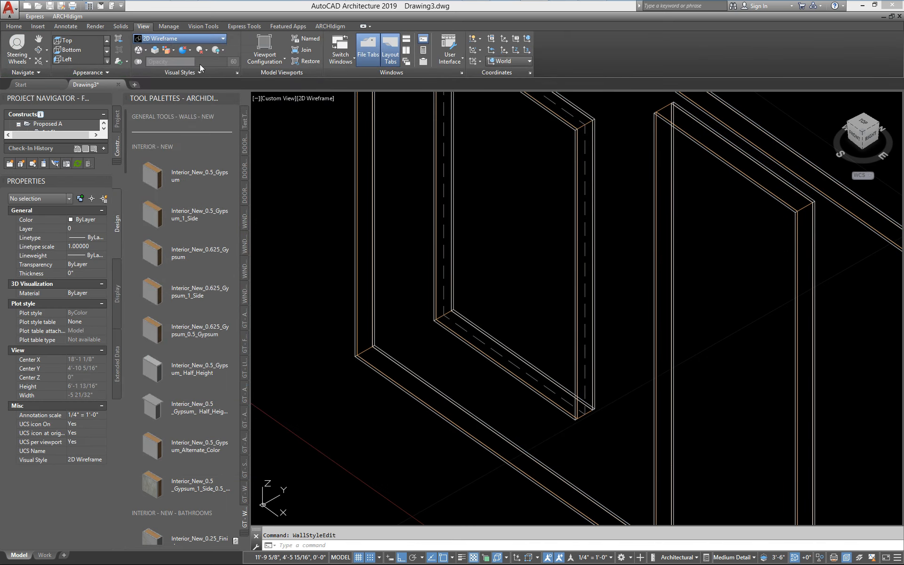
{"action": "scroll", "coordinate": [438, 326], "scroll_direction": "up", "scroll_amount": 5}
{"action": "scroll", "coordinate": [438, 326], "scroll_direction": "down", "scroll_amount": 4}
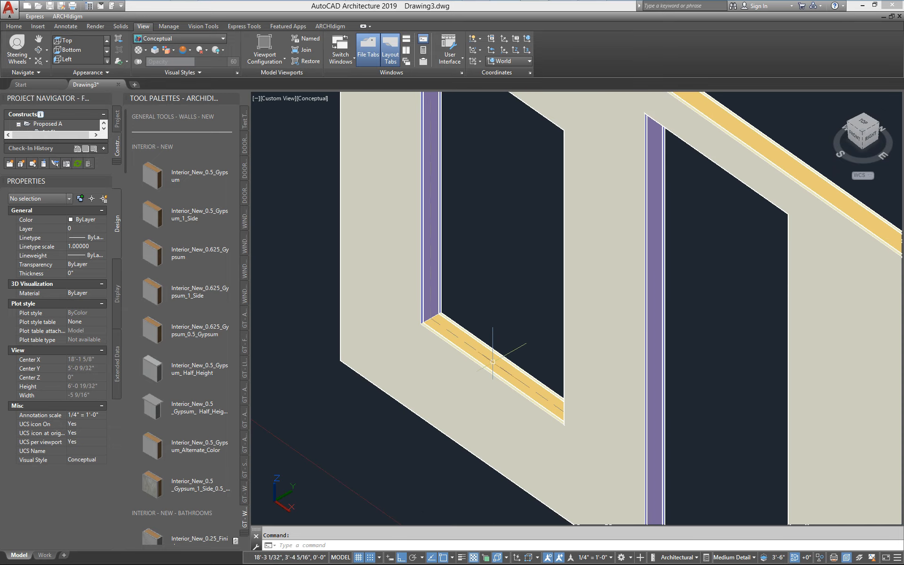
{"action": "middle_click_drag", "start_coordinate": [489, 356], "coordinate": [440, 333]}
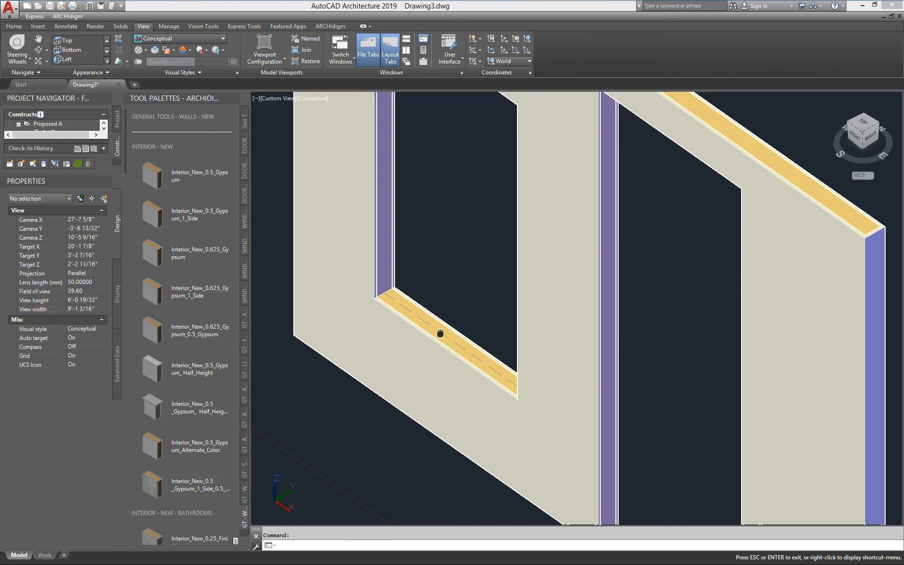
{"action": "key", "text": "Escape"}
Step: Turn Display Opening Endcaps back on for the Model representation of the wall's style
{"action": "left_click", "coordinate": [410, 333]}
{"action": "right_click", "coordinate": [409, 333]}
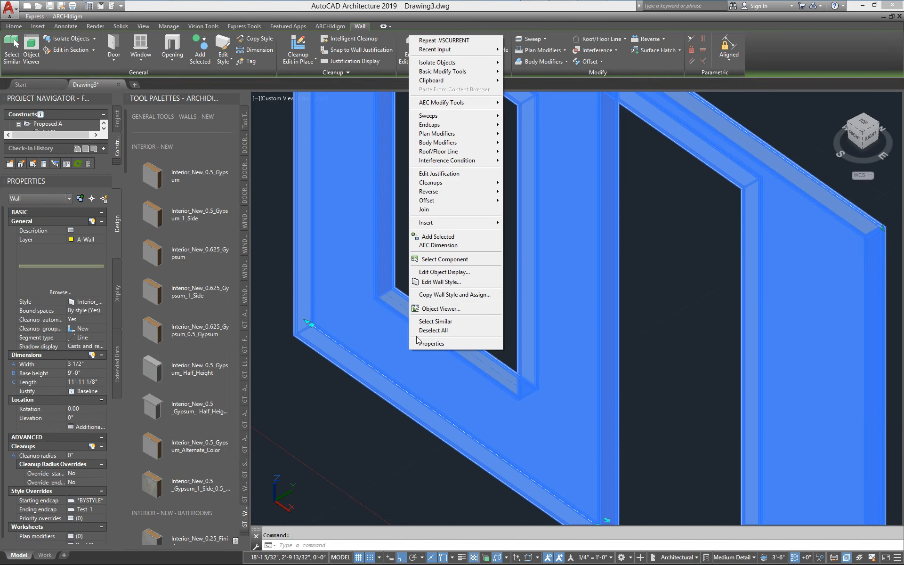
{"action": "left_click", "coordinate": [437, 282]}
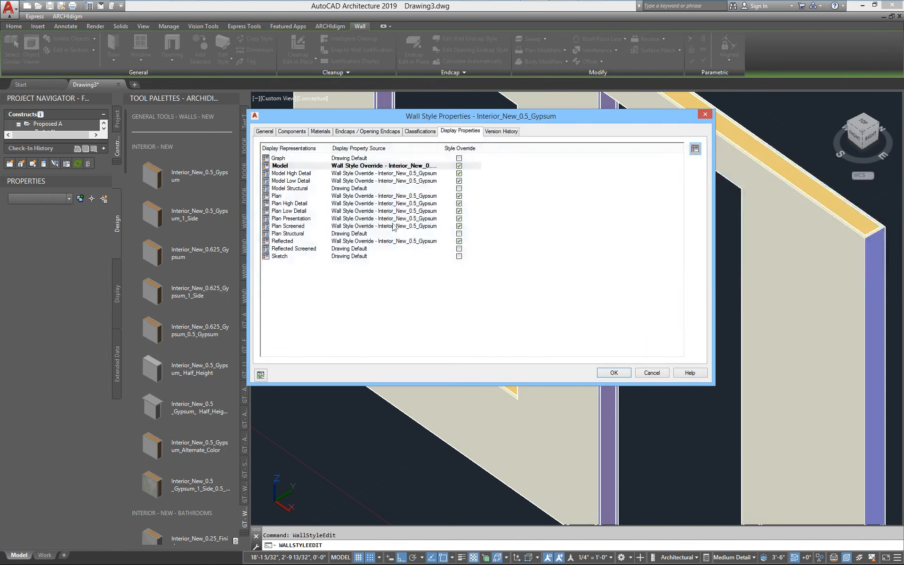
{"action": "double_click", "coordinate": [282, 166]}
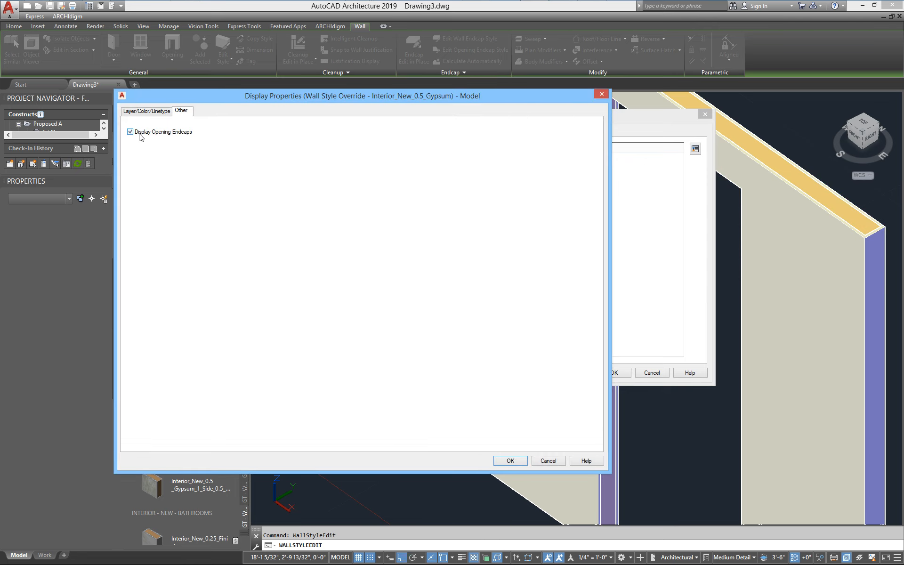
{"action": "left_click", "coordinate": [510, 461]}
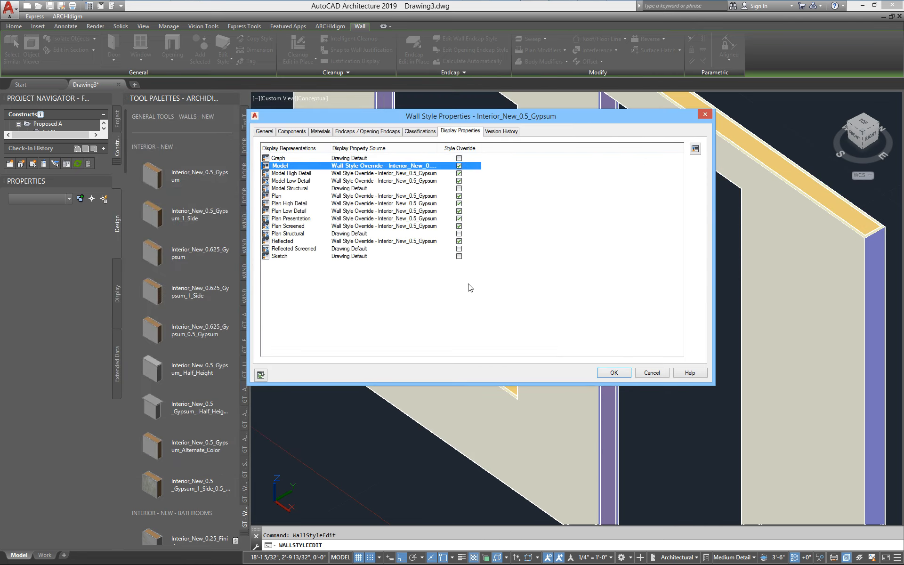
{"action": "left_click", "coordinate": [600, 374]}
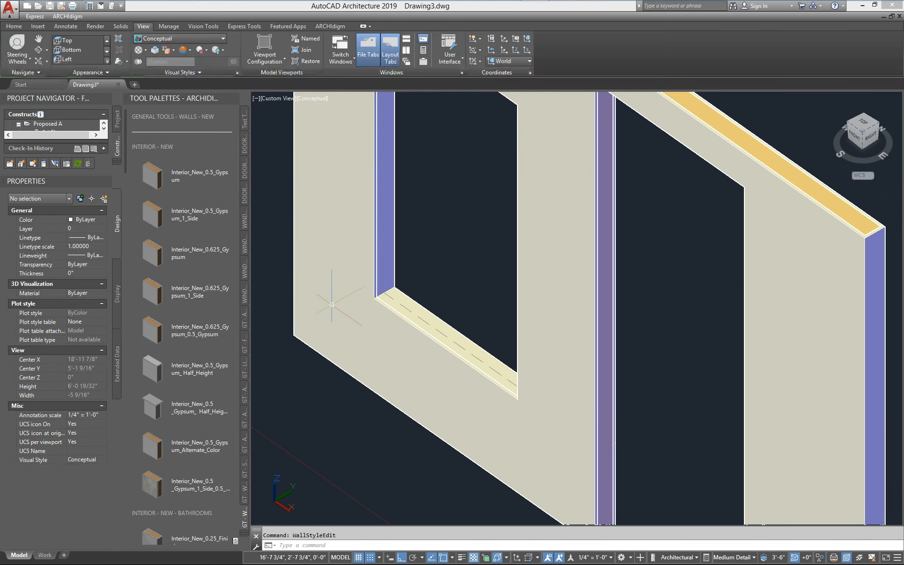
Step: Examine the opening endcaps from another 3D angle, and return to the World plan view
{"action": "middle_click_drag", "start_coordinate": [367, 311], "coordinate": [465, 368], "text": "shift"}
{"action": "scroll", "coordinate": [274, 217], "scroll_direction": "down", "scroll_amount": 2}
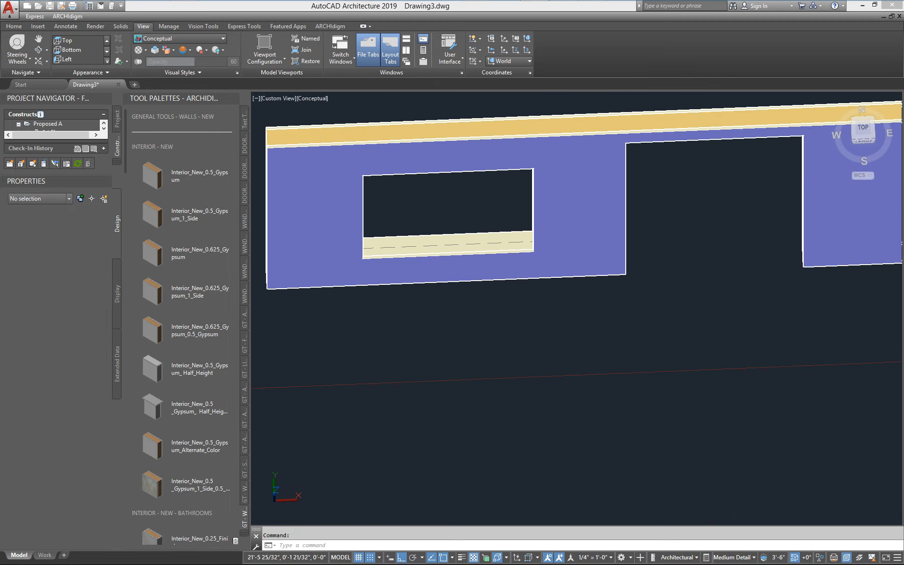
{"action": "middle_click_drag", "start_coordinate": [672, 132], "coordinate": [640, 188]}
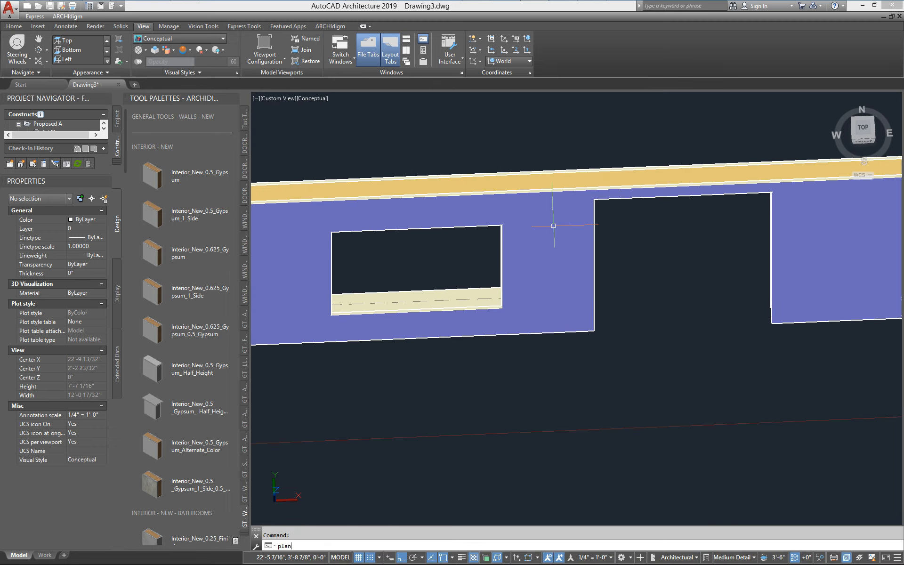
{"action": "key", "text": "Return"}
{"action": "type", "text": "w"}
{"action": "key", "text": "Return"}
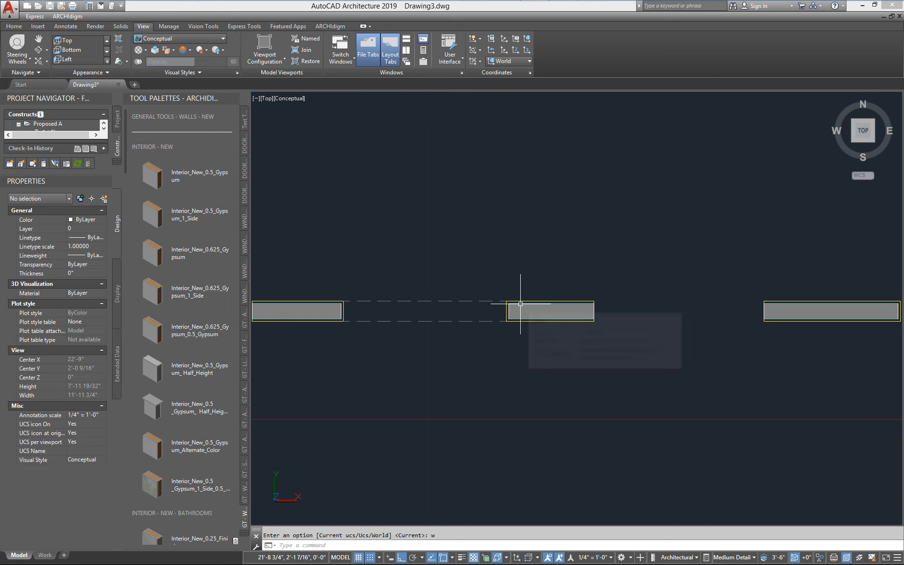
Step: End the object isolation and switch the visual style to 2D Wireframe
{"action": "scroll", "coordinate": [521, 302], "scroll_direction": "down", "scroll_amount": 2}
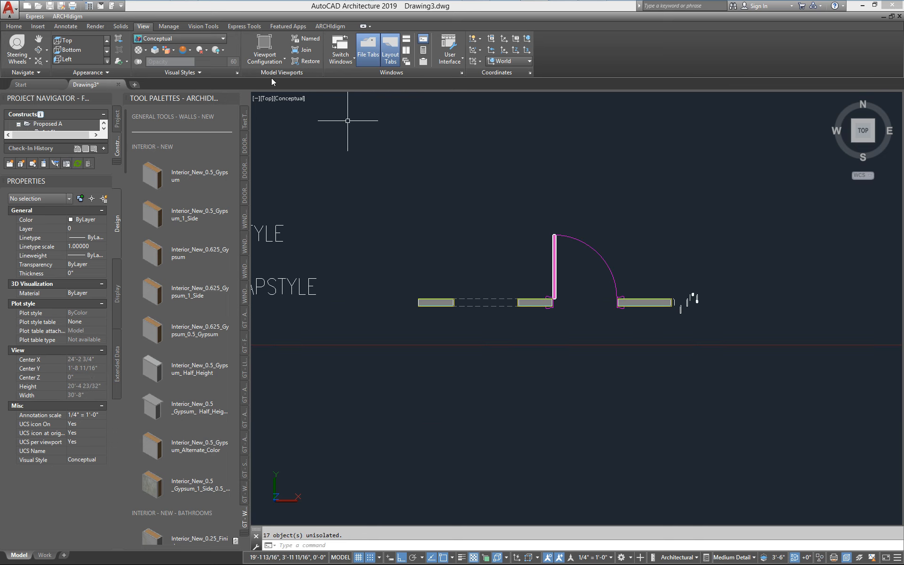
{"action": "left_click", "coordinate": [162, 40]}
{"action": "left_click", "coordinate": [155, 55]}
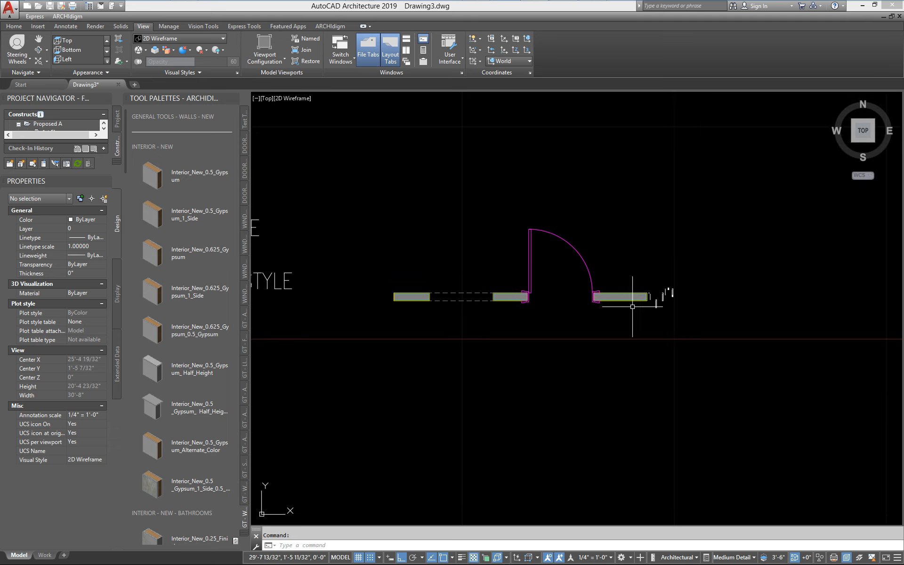
Step: Set the width of the wall containing the door and plain opening to 5"
{"action": "scroll", "coordinate": [480, 303], "scroll_direction": "up", "scroll_amount": 4}
{"action": "mouse_move", "coordinate": [588, 304]}
{"action": "middle_mouse_down"}
{"action": "mouse_move", "coordinate": [445, 285]}
{"action": "mouse_move", "coordinate": [532, 311]}
{"action": "middle_mouse_up"}
{"action": "scroll", "coordinate": [462, 287], "scroll_direction": "down", "scroll_amount": 2}
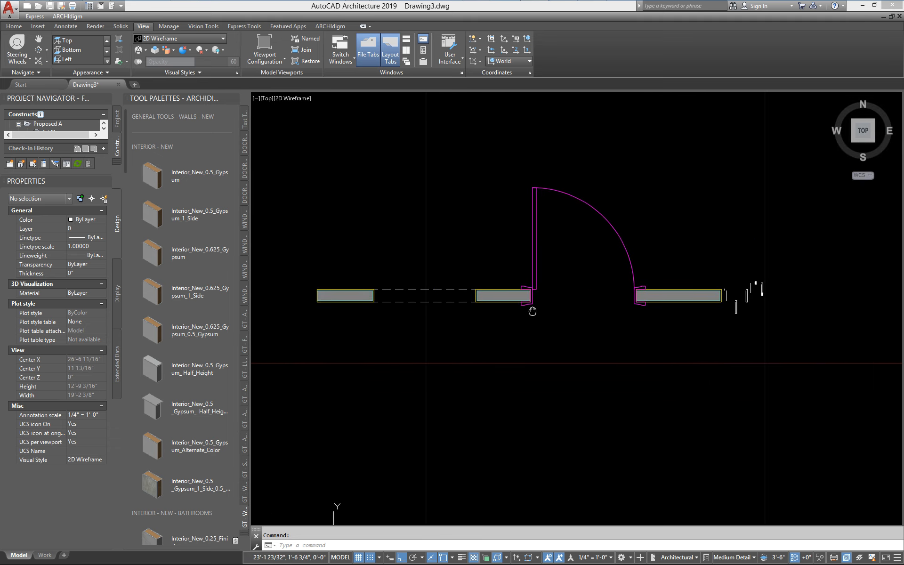
{"action": "scroll", "coordinate": [510, 308], "scroll_direction": "up", "scroll_amount": 2}
{"action": "left_click", "coordinate": [489, 298]}
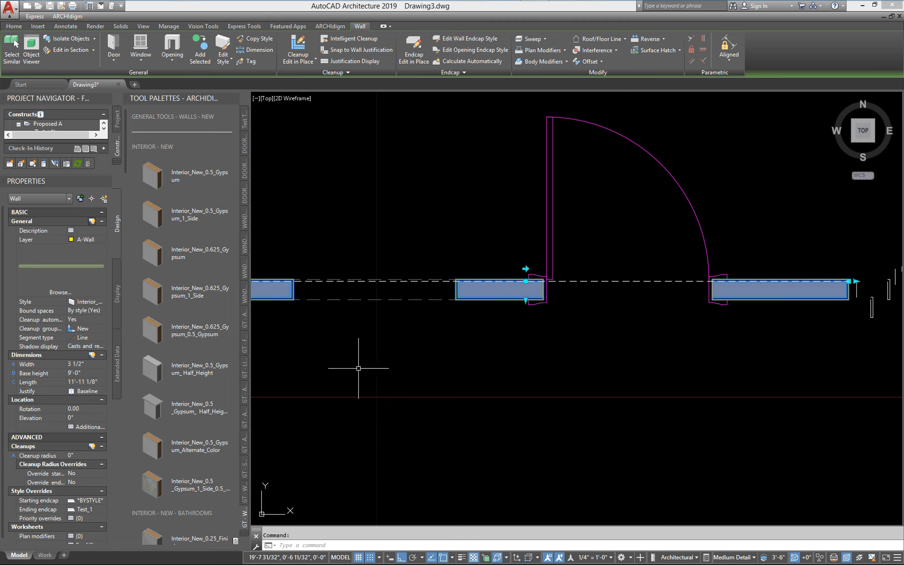
{"action": "scroll", "coordinate": [466, 379], "scroll_direction": "down", "scroll_amount": 2}
{"action": "middle_click_drag", "start_coordinate": [467, 379], "coordinate": [480, 354]}
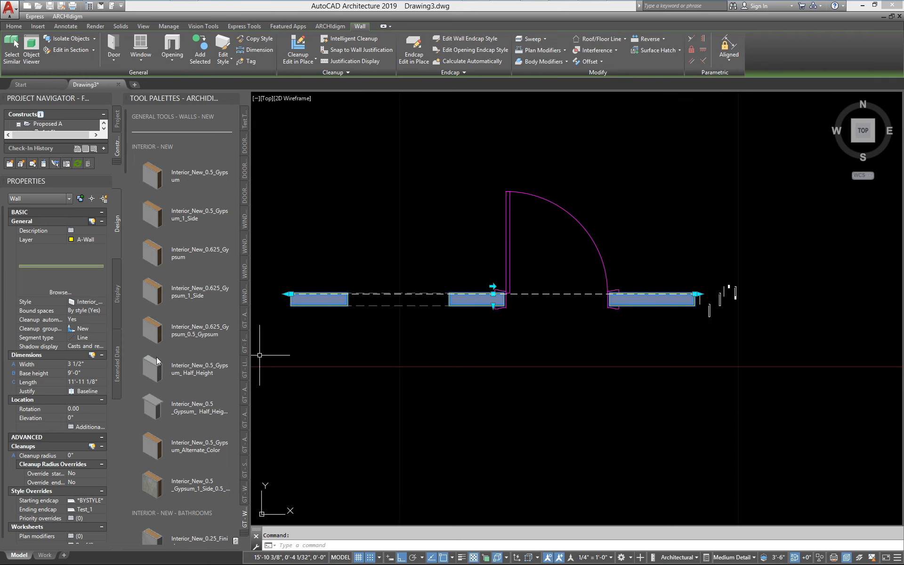
{"action": "scroll", "coordinate": [490, 300], "scroll_direction": "up", "scroll_amount": 2}
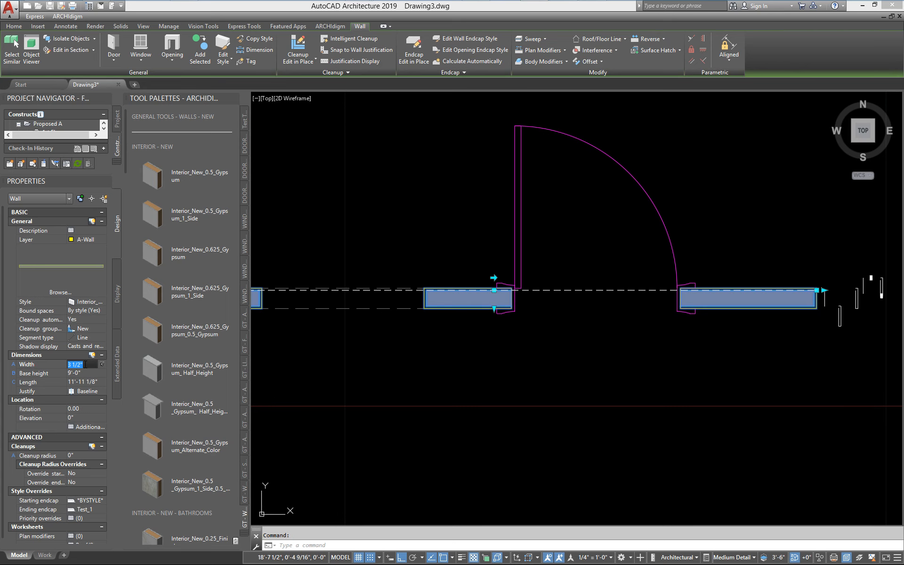
{"action": "scroll", "coordinate": [499, 287], "scroll_direction": "up", "scroll_amount": 4}
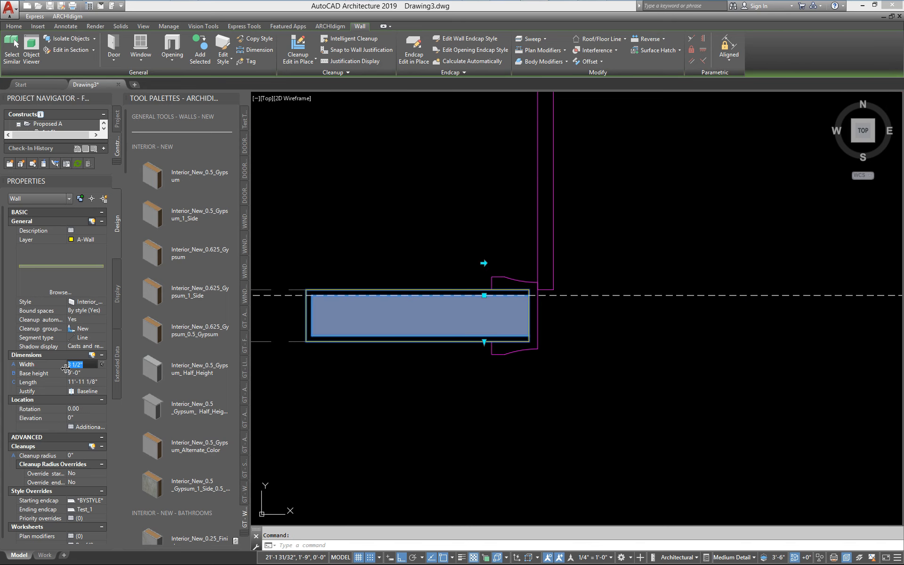
{"action": "scroll", "coordinate": [570, 355], "scroll_direction": "down", "scroll_amount": 2}
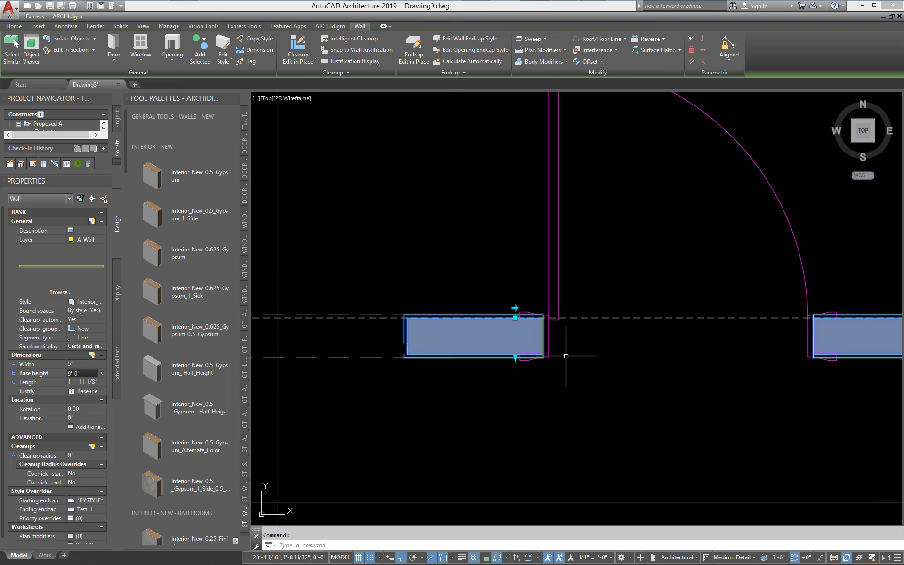
Step: Clear the wall selection and examine the ends and openings of the 5" wide wall in plan
{"action": "key", "text": "Escape"}
{"action": "scroll", "coordinate": [672, 355], "scroll_direction": "down", "scroll_amount": 2}
{"action": "middle_click_drag", "start_coordinate": [672, 355], "coordinate": [377, 336]}
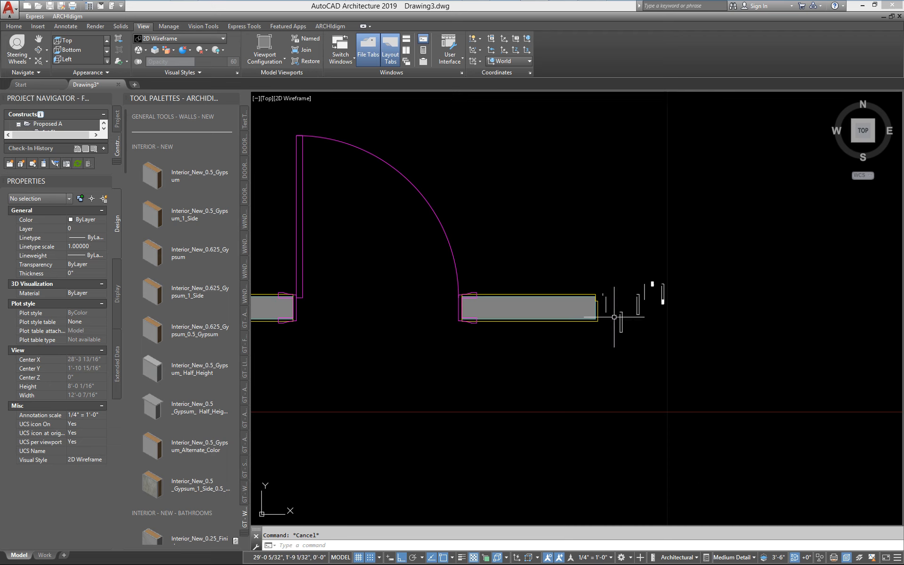
{"action": "scroll", "coordinate": [565, 296], "scroll_direction": "up", "scroll_amount": 6}
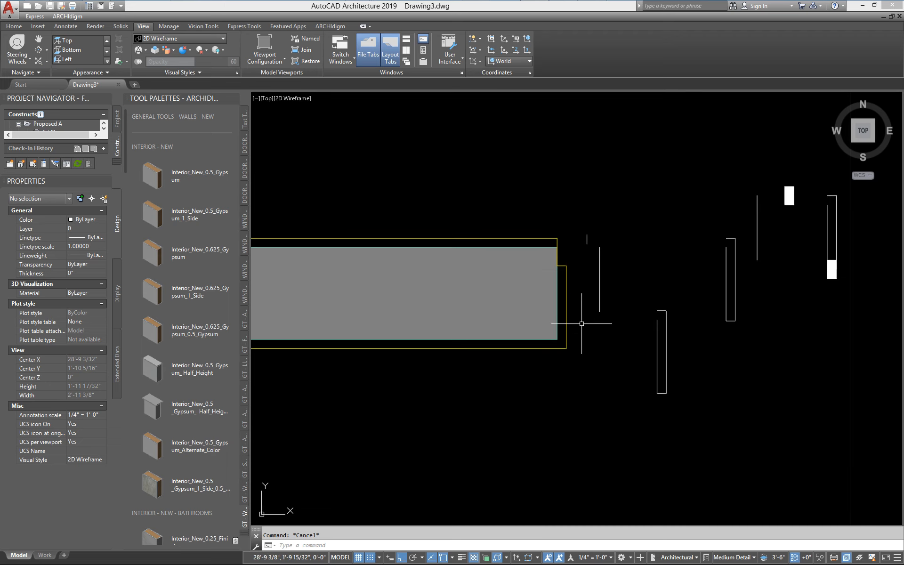
{"action": "middle_click_drag", "start_coordinate": [581, 323], "coordinate": [542, 327]}
{"action": "scroll", "coordinate": [536, 314], "scroll_direction": "down", "scroll_amount": 6}
{"action": "middle_click_drag", "start_coordinate": [357, 375], "coordinate": [784, 414]}
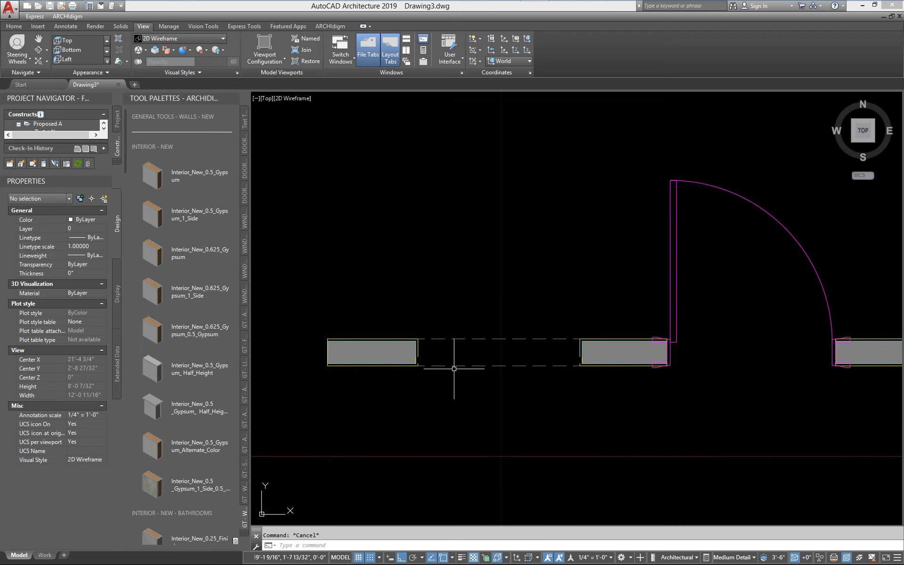
{"action": "scroll", "coordinate": [439, 360], "scroll_direction": "up", "scroll_amount": 4}
{"action": "mouse_move", "coordinate": [377, 339]}
{"action": "middle_mouse_down"}
{"action": "mouse_move", "coordinate": [614, 341]}
{"action": "mouse_move", "coordinate": [375, 307]}
{"action": "middle_mouse_up"}
{"action": "scroll", "coordinate": [448, 360], "scroll_direction": "down", "scroll_amount": 2}
{"action": "mouse_move", "coordinate": [664, 369]}
{"action": "middle_mouse_down"}
{"action": "mouse_move", "coordinate": [261, 372]}
{"action": "mouse_move", "coordinate": [611, 375]}
{"action": "mouse_move", "coordinate": [409, 369]}
{"action": "middle_mouse_up"}
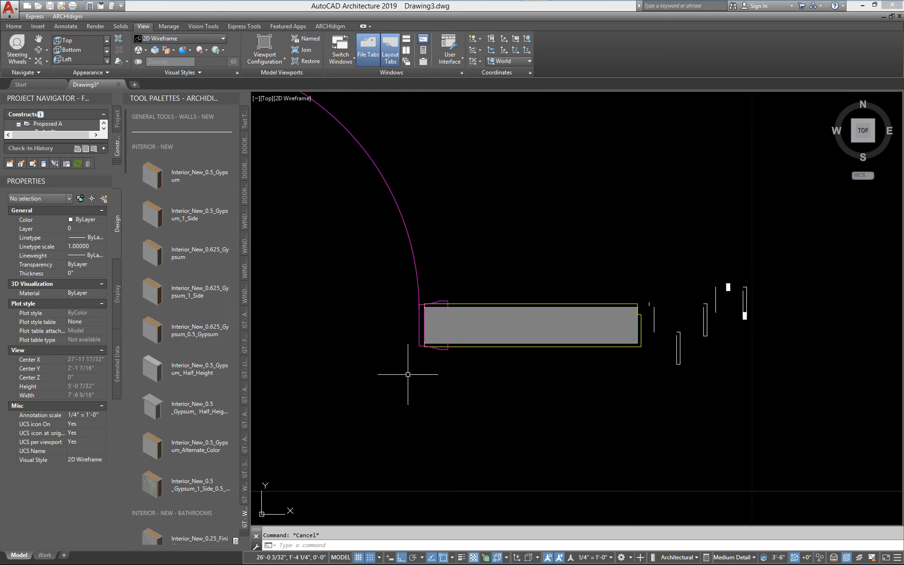
Step: Move all the loose endcap linework beside the wall end 1'-7 9/16" horizontally away from the wall
{"action": "middle_click_drag", "start_coordinate": [744, 382], "coordinate": [614, 380]}
{"action": "type", "text": "m"}
{"action": "key", "text": "Return"}
{"action": "left_click", "coordinate": [480, 391]}
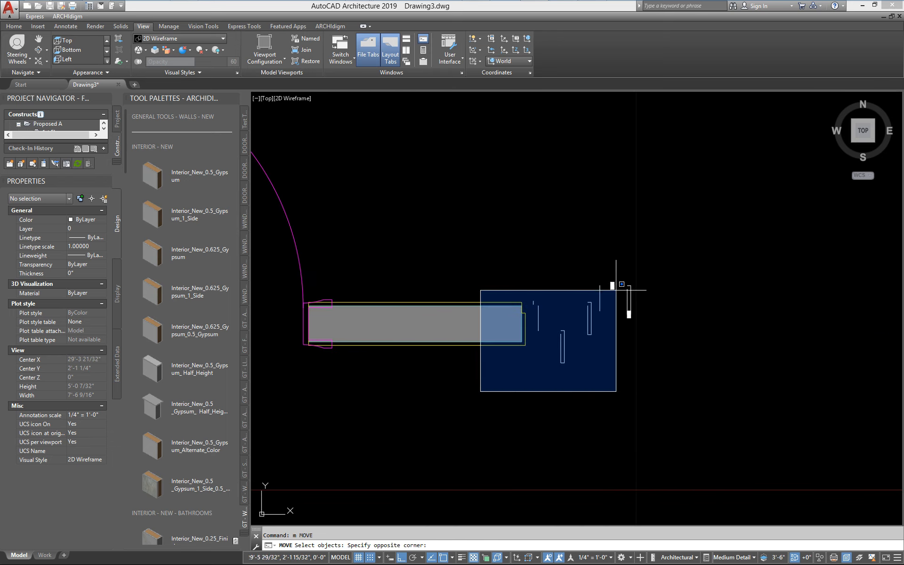
{"action": "left_click", "coordinate": [720, 221]}
{"action": "key", "text": "Return"}
{"action": "left_click", "coordinate": [512, 240]}
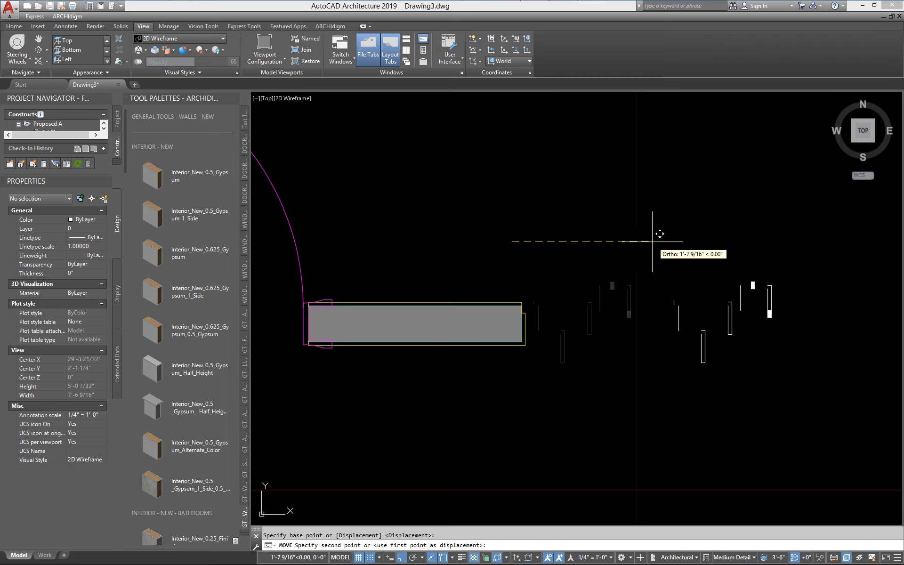
{"action": "left_click", "coordinate": [652, 241]}
Step: Examine the wall's stepped end in plan and from a tilted 3D angle, and return to the plan view
{"action": "middle_click_drag", "start_coordinate": [324, 355], "coordinate": [418, 354]}
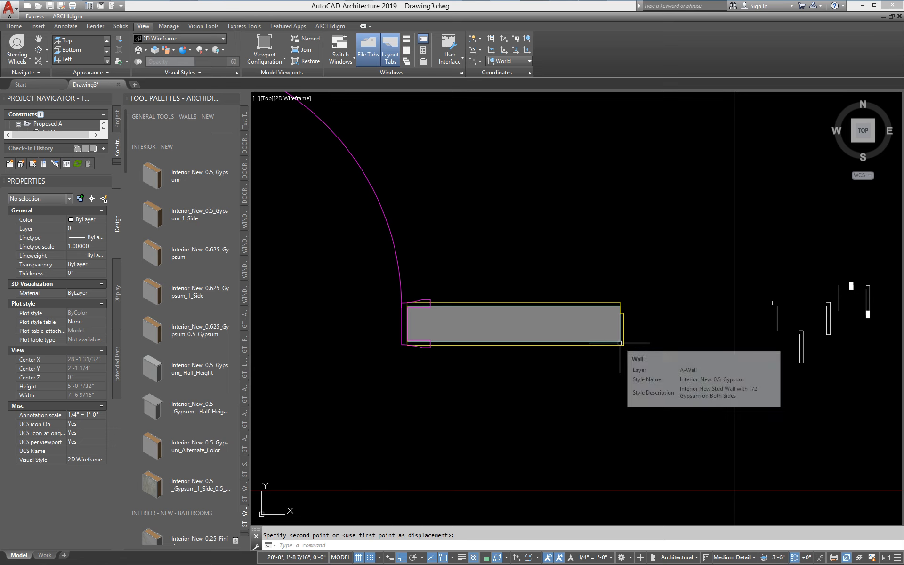
{"action": "scroll", "coordinate": [619, 343], "scroll_direction": "up", "scroll_amount": 2}
{"action": "middle_click_drag", "start_coordinate": [621, 343], "coordinate": [556, 337]}
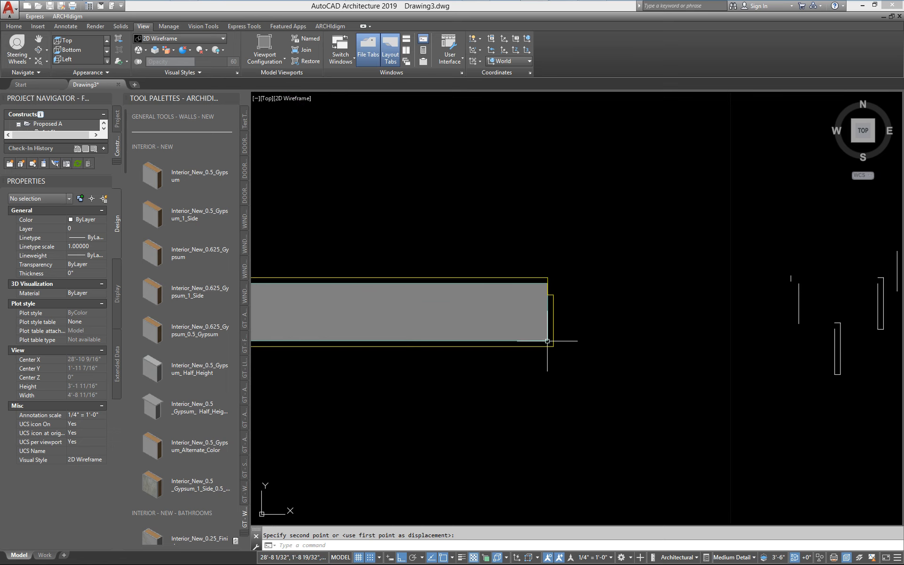
{"action": "scroll", "coordinate": [551, 337], "scroll_direction": "up", "scroll_amount": 3}
{"action": "scroll", "coordinate": [619, 350], "scroll_direction": "down", "scroll_amount": 4}
{"action": "middle_click_drag", "start_coordinate": [620, 350], "coordinate": [646, 294], "text": "shift"}
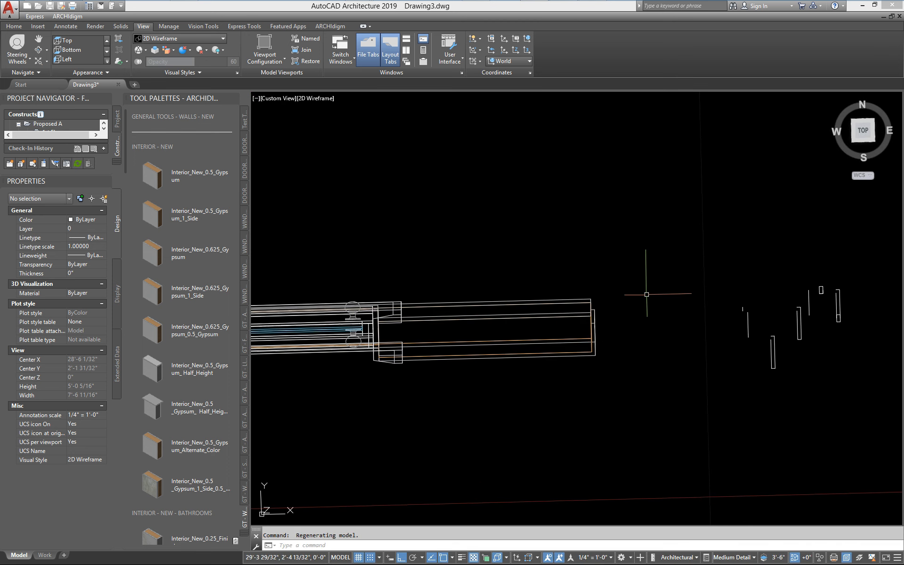
{"action": "key", "text": "Return"}
{"action": "key", "text": "Return"}
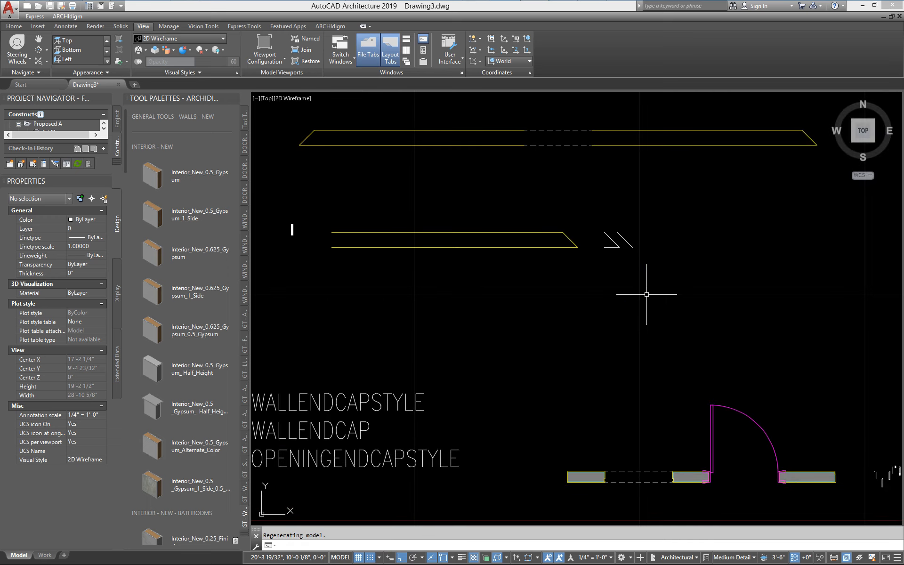
{"action": "middle_click_drag", "start_coordinate": [805, 511], "coordinate": [520, 447]}
{"action": "scroll", "coordinate": [555, 409], "scroll_direction": "up", "scroll_amount": 5}
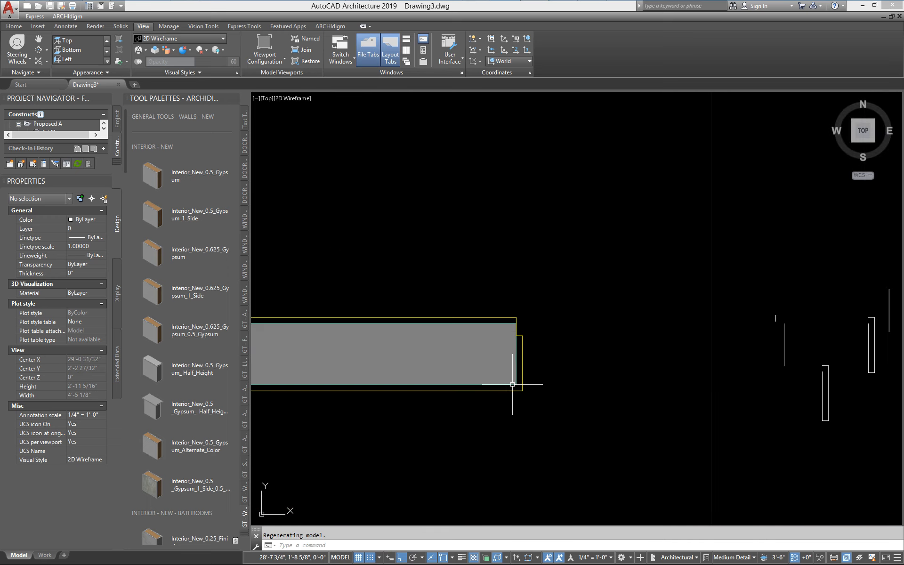
Step: Move the nearest group of loose endcap pieces, two lines and one narrow profile, horizontally back toward the wall end
{"action": "middle_click_drag", "start_coordinate": [701, 382], "coordinate": [656, 348]}
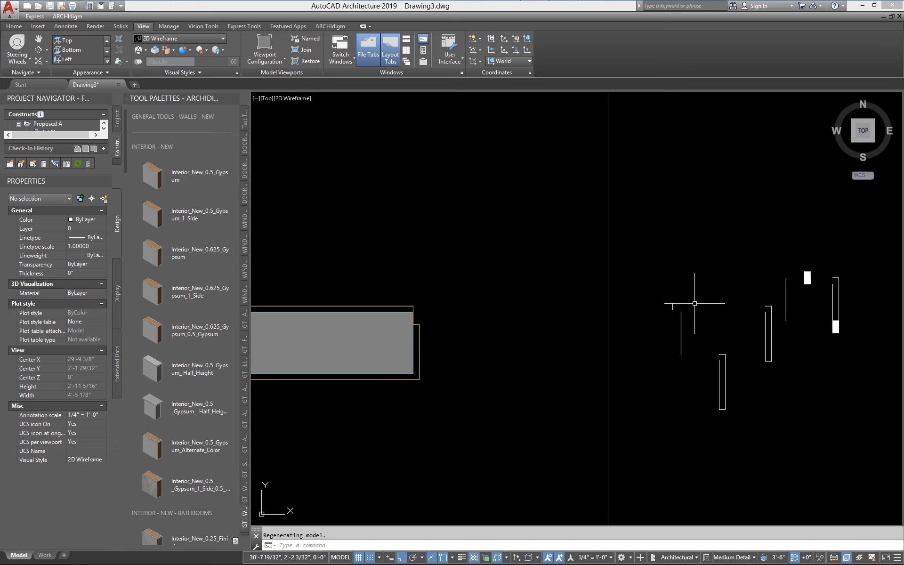
{"action": "type", "text": "m"}
{"action": "key", "text": "Return"}
{"action": "left_click", "coordinate": [735, 394]}
{"action": "left_click", "coordinate": [650, 291]}
{"action": "key", "text": "Return"}
{"action": "left_click", "coordinate": [685, 267]}
{"action": "left_click", "coordinate": [550, 267]}
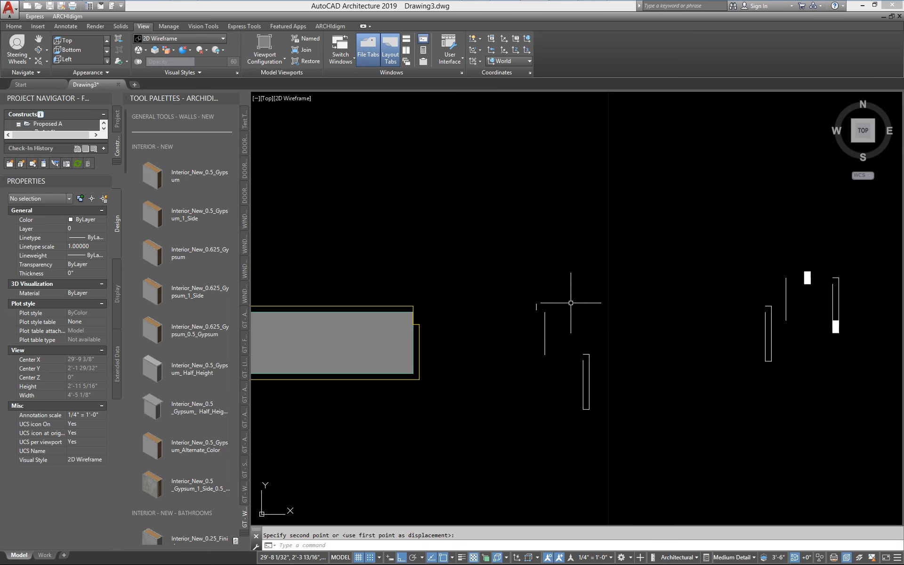
Step: Orbit to a 3D view of the wall's stepped end and start editing its Test_1 endcap in place
{"action": "middle_click_drag", "start_coordinate": [507, 384], "coordinate": [569, 383]}
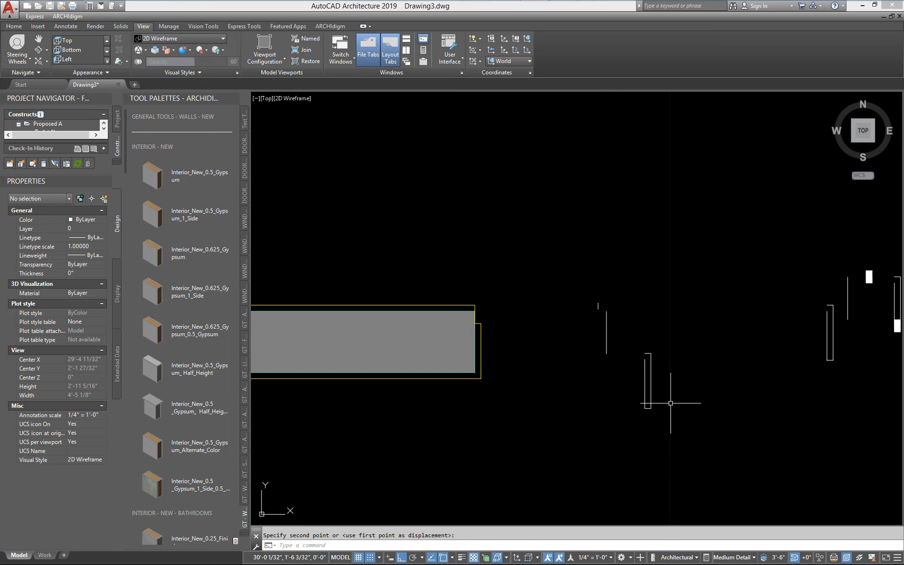
{"action": "scroll", "coordinate": [474, 361], "scroll_direction": "down", "scroll_amount": 2}
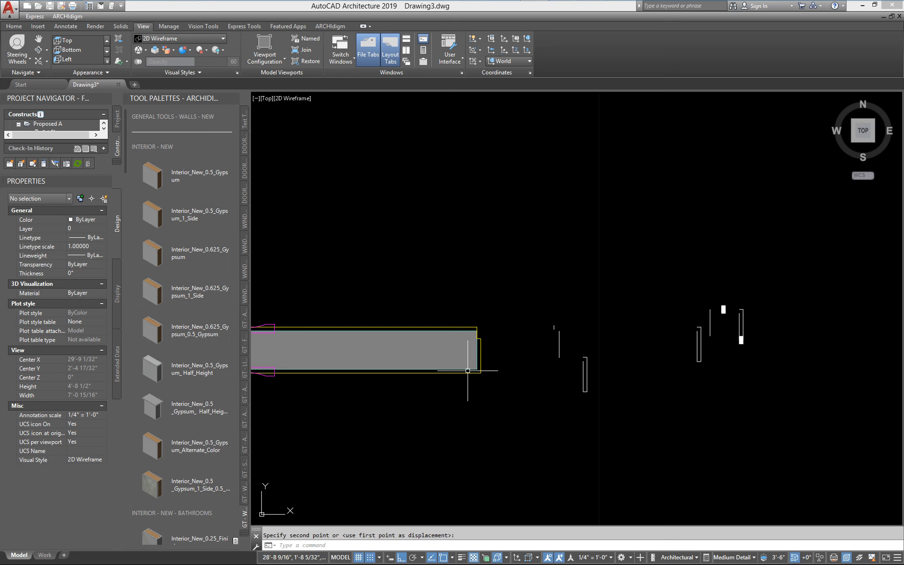
{"action": "mouse_move", "coordinate": [548, 375]}
{"action": "middle_mouse_down", "text": "shift"}
{"action": "mouse_move", "coordinate": [492, 327]}
{"action": "mouse_move", "coordinate": [489, 299]}
{"action": "mouse_move", "coordinate": [492, 358]}
{"action": "mouse_move", "coordinate": [548, 371]}
{"action": "mouse_move", "coordinate": [413, 363]}
{"action": "middle_mouse_up", "text": "shift"}
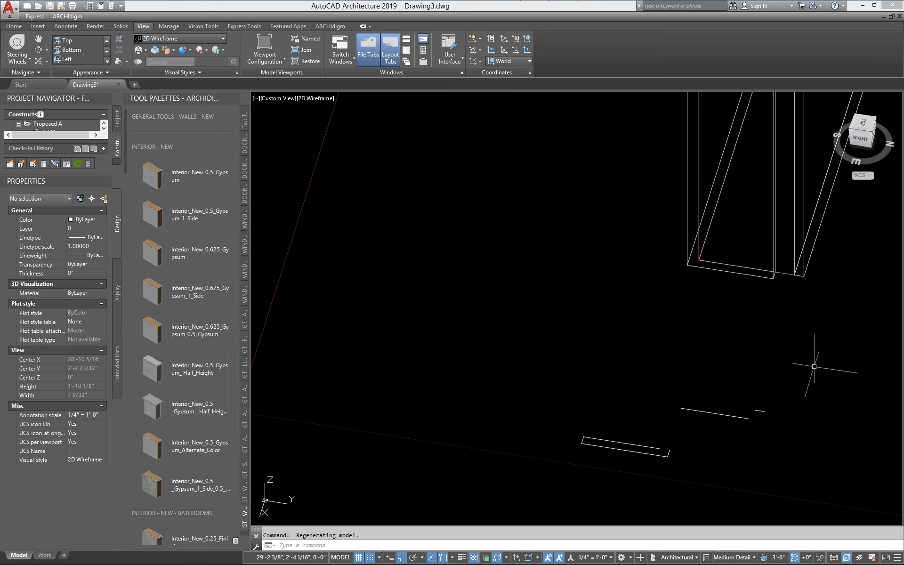
{"action": "middle_click_drag", "start_coordinate": [752, 369], "coordinate": [528, 438]}
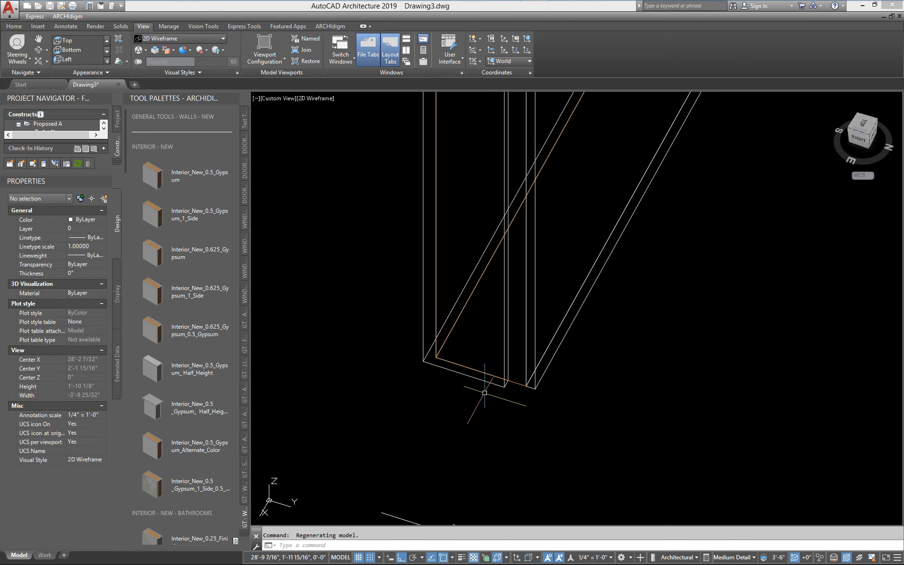
{"action": "left_click", "coordinate": [477, 380]}
{"action": "right_click", "coordinate": [477, 380]}
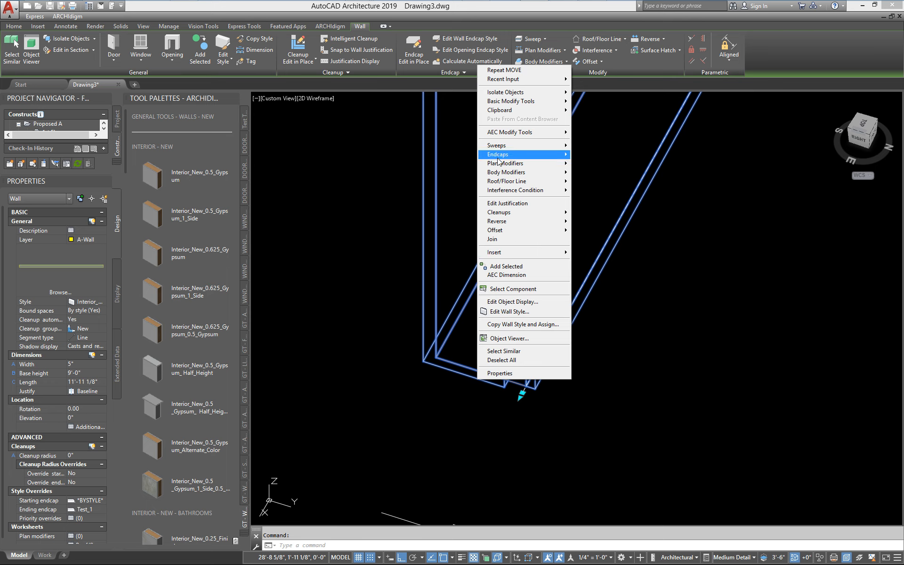
{"action": "mouse_move", "coordinate": [540, 156]}
{"action": "left_click", "coordinate": [588, 155]}
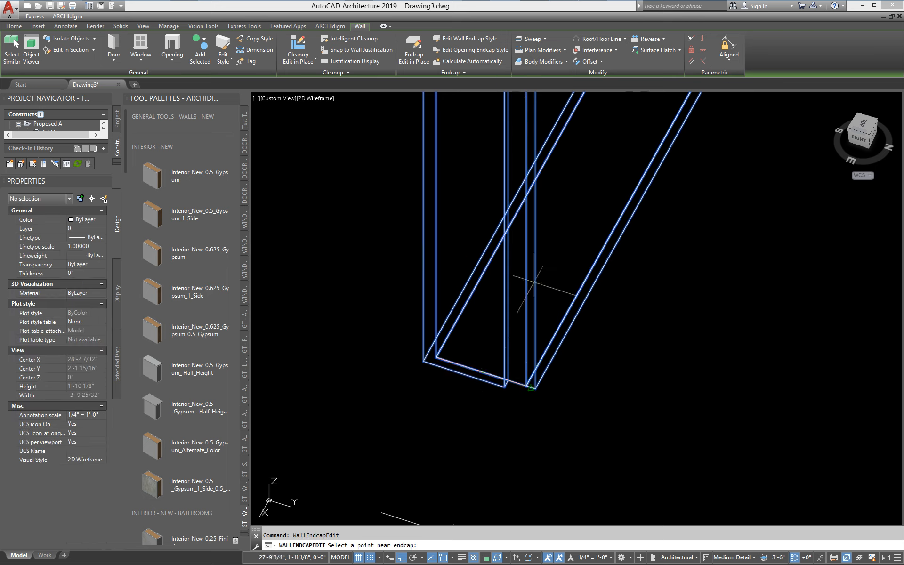
{"action": "left_click", "coordinate": [504, 387]}
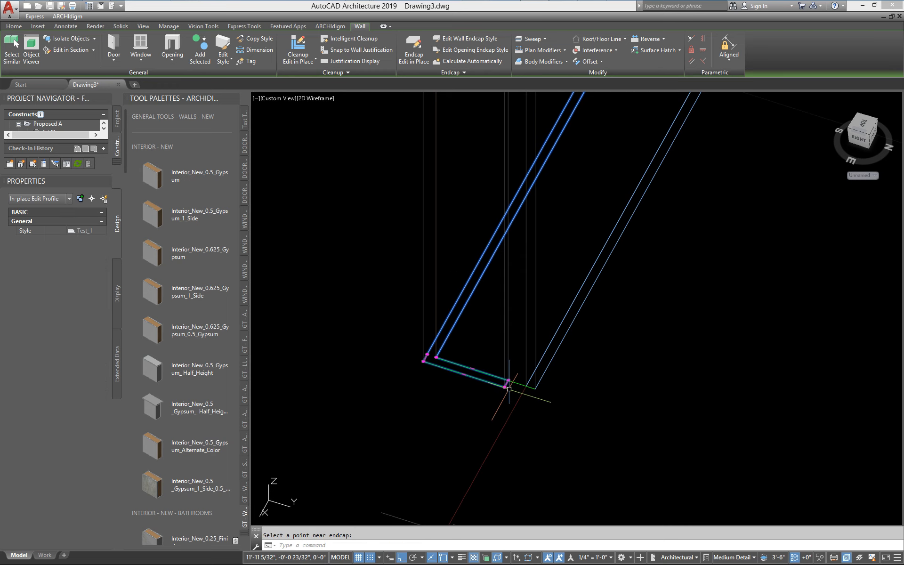
Step: Offset the short side edge of the endcap profile out to the wall's far outer face
{"action": "scroll", "coordinate": [520, 414], "scroll_direction": "up", "scroll_amount": 3}
{"action": "middle_click_drag", "start_coordinate": [476, 397], "coordinate": [517, 422]}
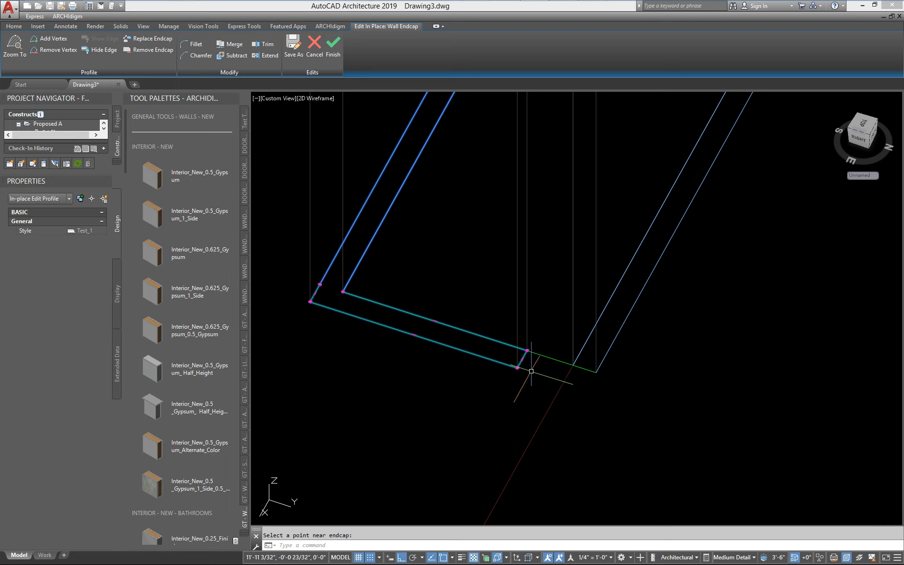
{"action": "left_click", "coordinate": [522, 359]}
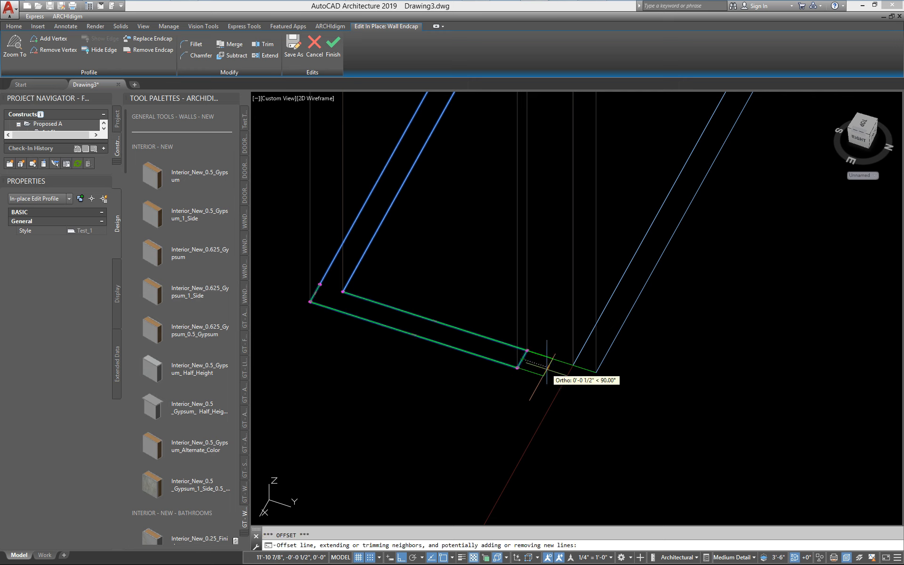
{"action": "left_click", "coordinate": [586, 379]}
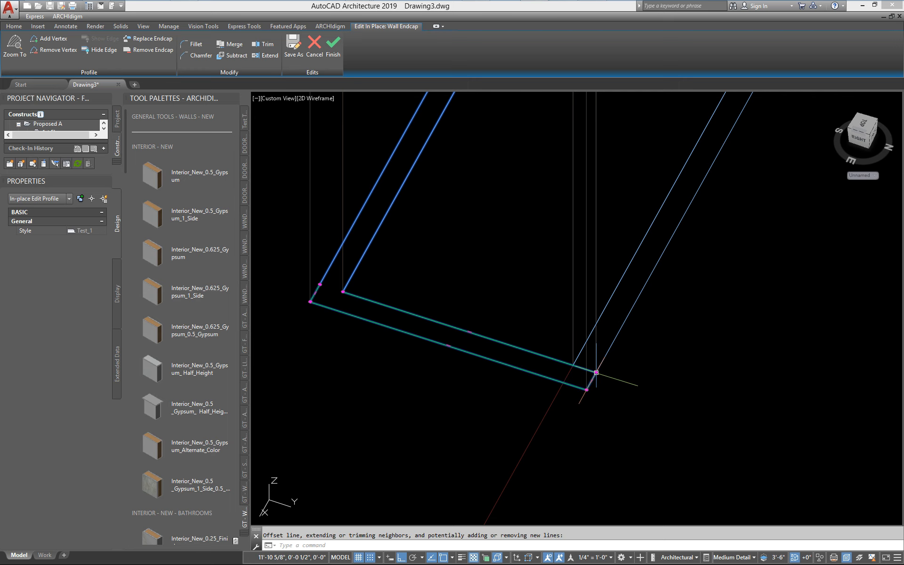
Step: Save the edited profile as new wall endcap style Test_1b, applied as an override to this end of the wall
{"action": "left_click", "coordinate": [295, 50]}
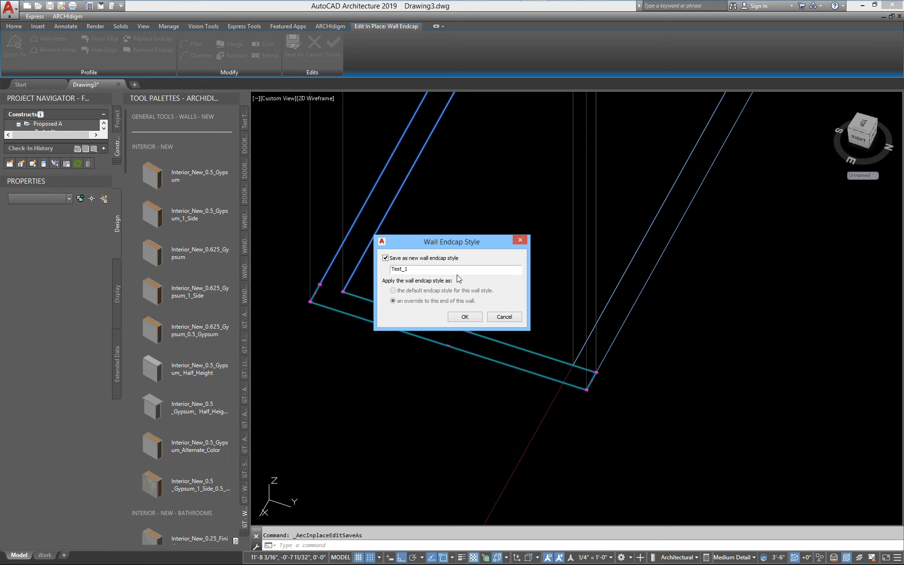
{"action": "type", "text": "b"}
{"action": "left_click", "coordinate": [463, 317]}
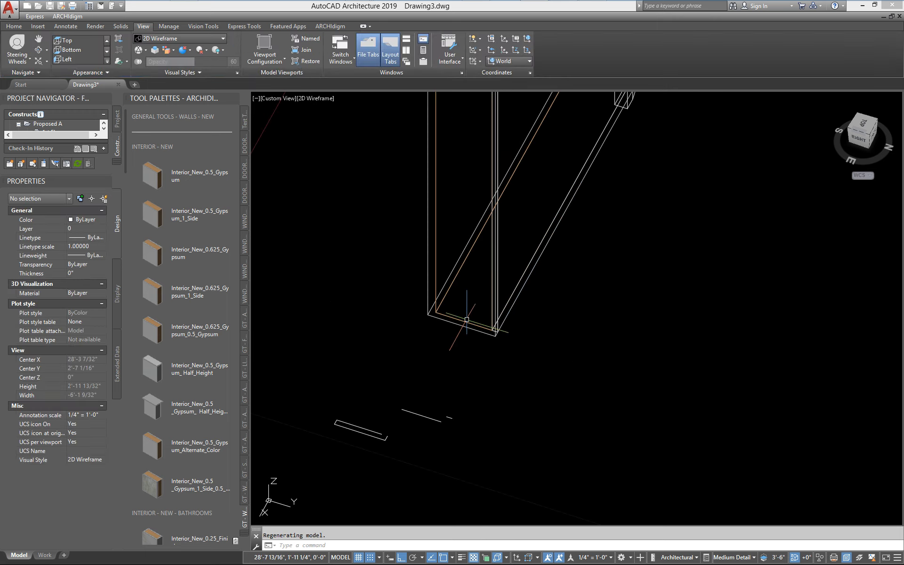
Step: Set the wall's starting endcap override to Test_1b
{"action": "middle_click_drag", "start_coordinate": [467, 319], "coordinate": [578, 345], "text": "shift"}
{"action": "middle_click_drag", "start_coordinate": [317, 351], "coordinate": [611, 410]}
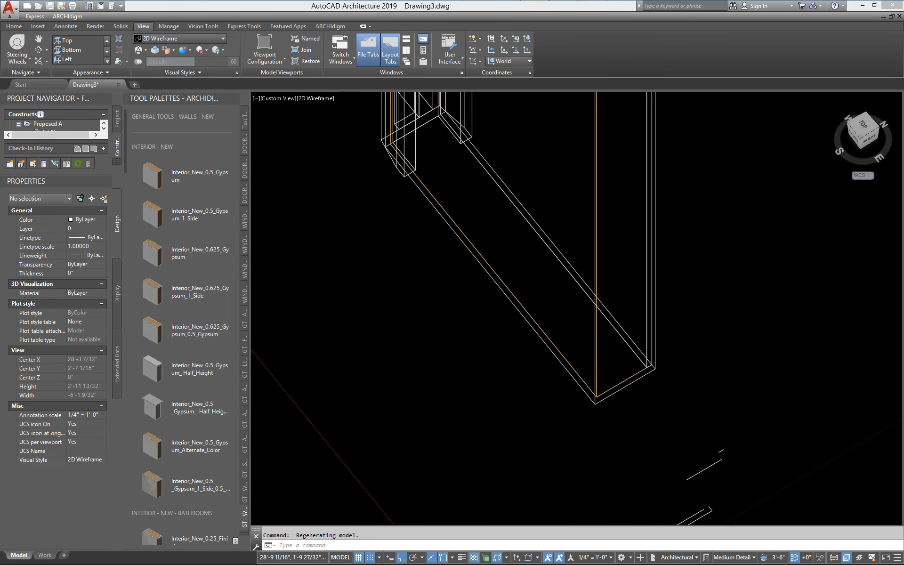
{"action": "left_click", "coordinate": [627, 385]}
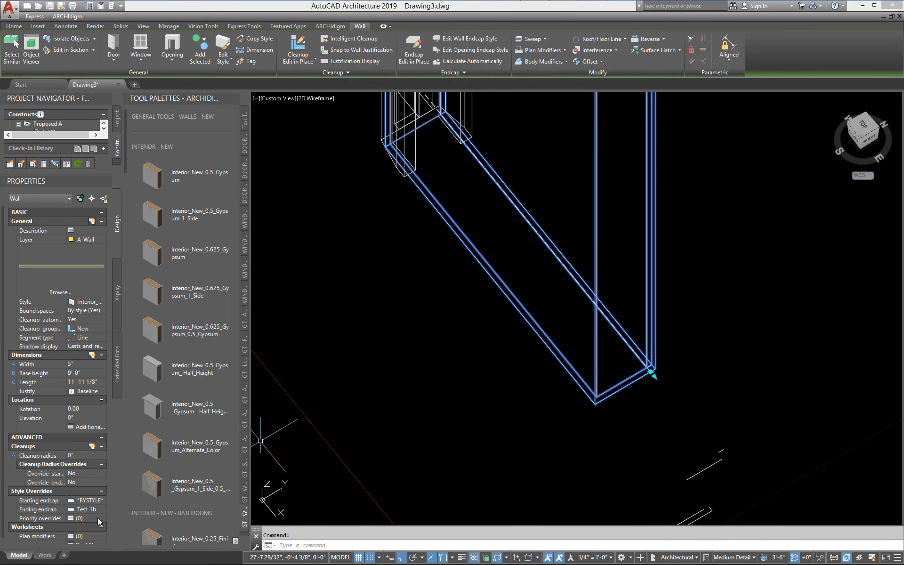
{"action": "scroll", "coordinate": [517, 356], "scroll_direction": "down", "scroll_amount": 5}
{"action": "middle_click_drag", "start_coordinate": [354, 195], "coordinate": [634, 402]}
{"action": "middle_click_drag", "start_coordinate": [411, 126], "coordinate": [484, 237]}
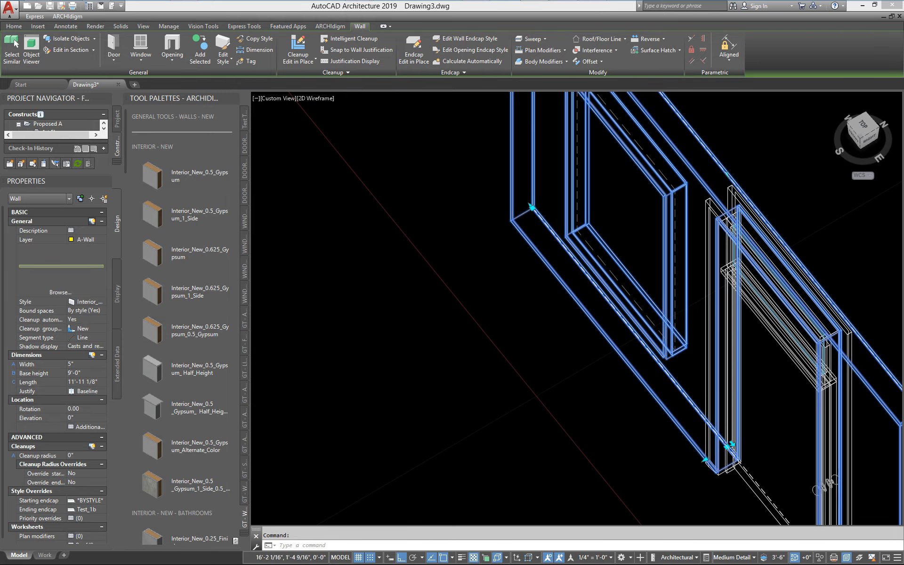
{"action": "left_click", "coordinate": [94, 502]}
{"action": "left_click", "coordinate": [94, 492]}
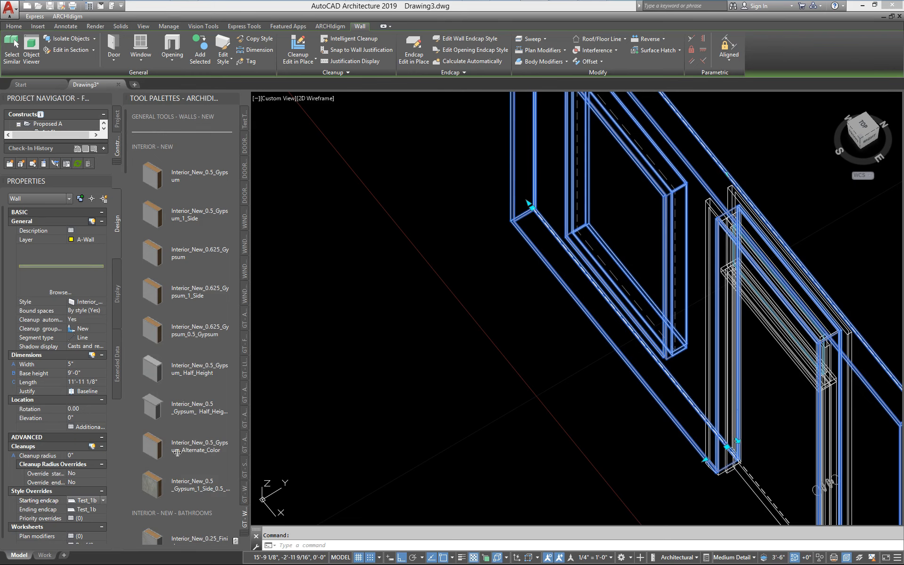
Step: Examine the wall's openings in 3D, then deselect the wall and return to the plan view near the plain opening
{"action": "scroll", "coordinate": [511, 207], "scroll_direction": "up", "scroll_amount": 6}
{"action": "scroll", "coordinate": [557, 256], "scroll_direction": "down", "scroll_amount": 6}
{"action": "middle_click_drag", "start_coordinate": [756, 515], "coordinate": [550, 326]}
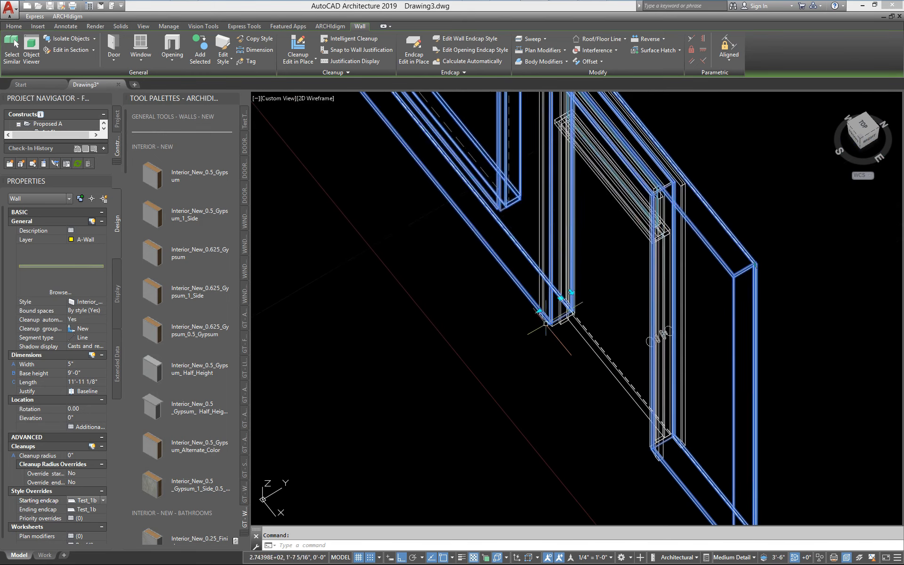
{"action": "scroll", "coordinate": [551, 330], "scroll_direction": "up", "scroll_amount": 2}
{"action": "middle_click_drag", "start_coordinate": [480, 151], "coordinate": [518, 294]}
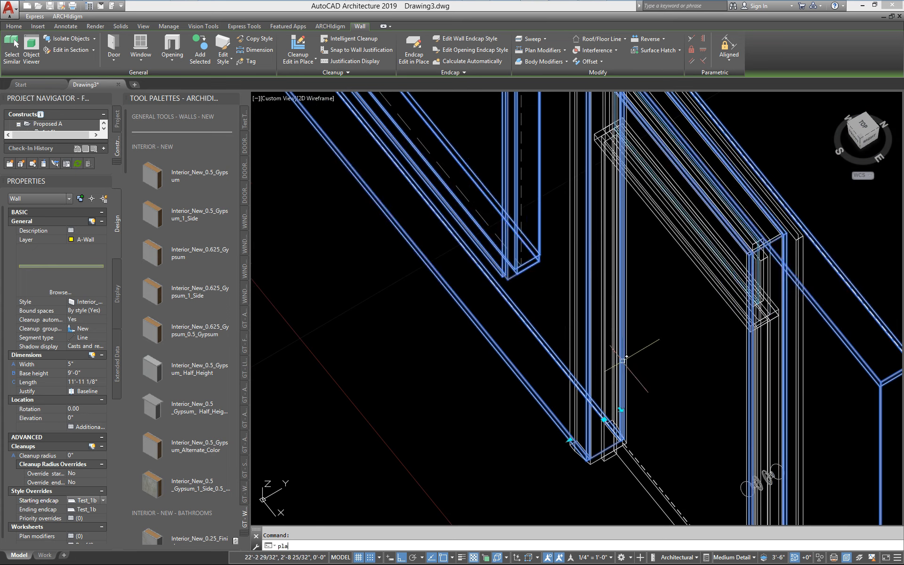
{"action": "key", "text": "Return"}
{"action": "key", "text": "Escape"}
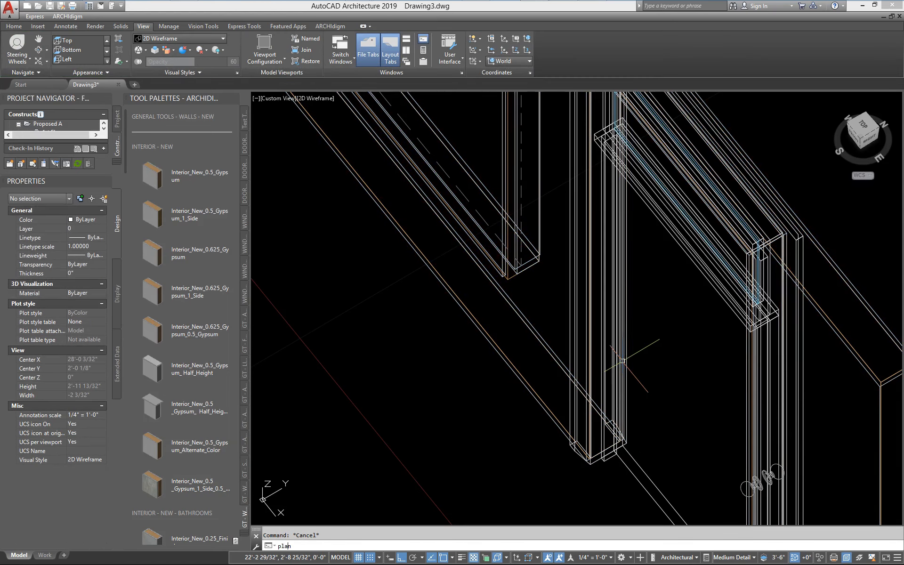
{"action": "type", "text": "plan"}
{"action": "key", "text": "Return"}
{"action": "key", "text": "Return"}
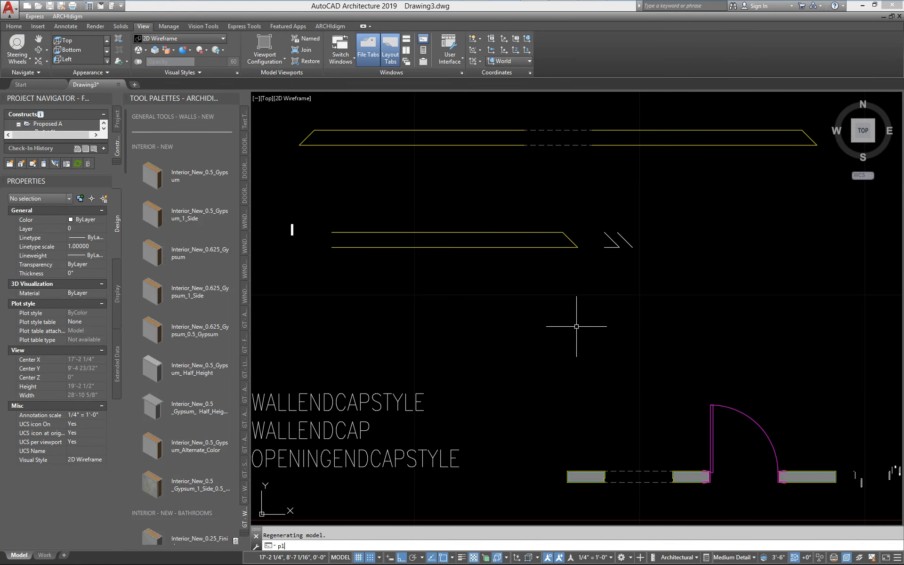
{"action": "key", "text": "F1"}
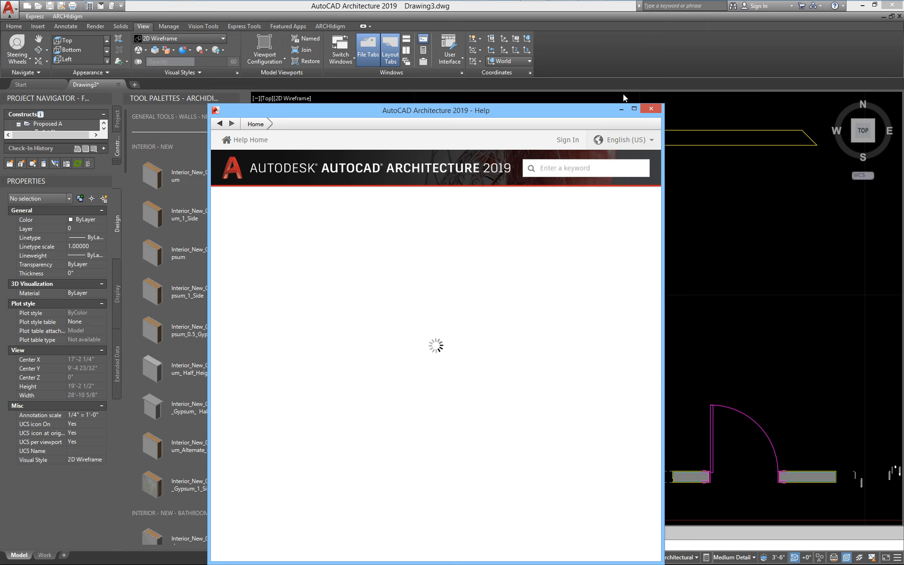
{"action": "left_click", "coordinate": [659, 112]}
{"action": "scroll", "coordinate": [613, 409], "scroll_direction": "up", "scroll_amount": 10}
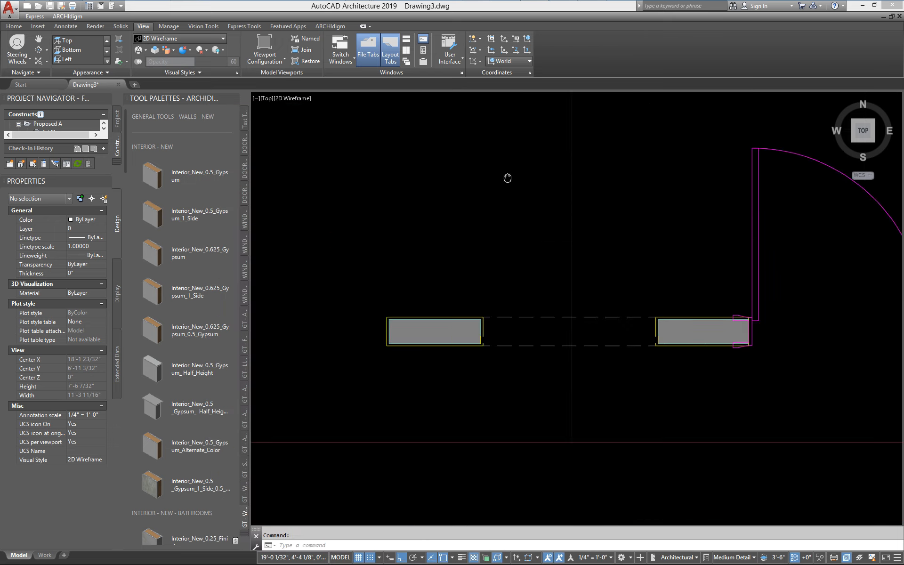
Step: Open the wall opening endcap styles with OPENINGENDCAPSTYLE and duplicate the style 0.5_Gyp_3.5_Stud_0.5_Gyp
{"action": "scroll", "coordinate": [434, 251], "scroll_direction": "up", "scroll_amount": 1}
{"action": "mouse_move", "coordinate": [453, 206]}
{"action": "middle_mouse_down"}
{"action": "mouse_move", "coordinate": [475, 295]}
{"action": "mouse_move", "coordinate": [467, 304]}
{"action": "middle_mouse_up"}
{"action": "scroll", "coordinate": [468, 258], "scroll_direction": "down", "scroll_amount": 1}
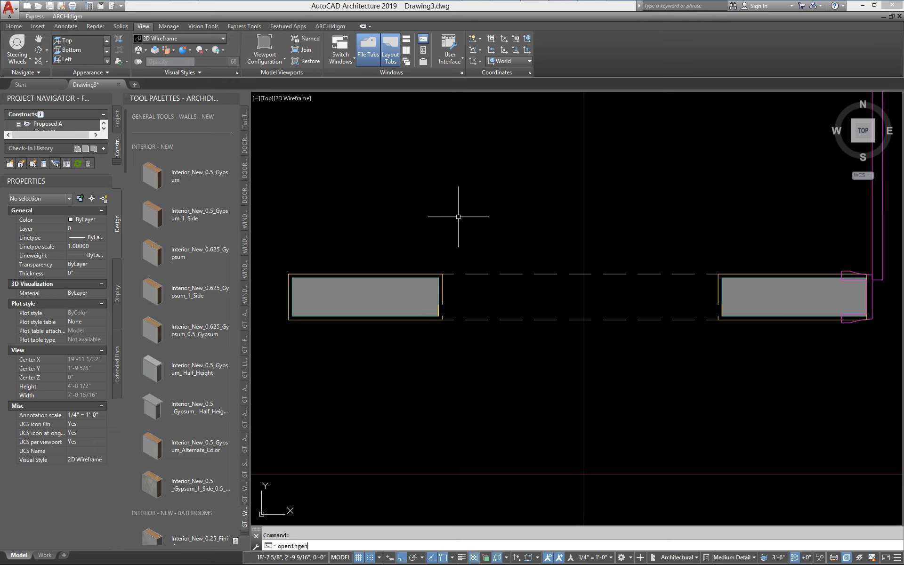
{"action": "type", "text": "apstyle"}
{"action": "key", "text": "Return"}
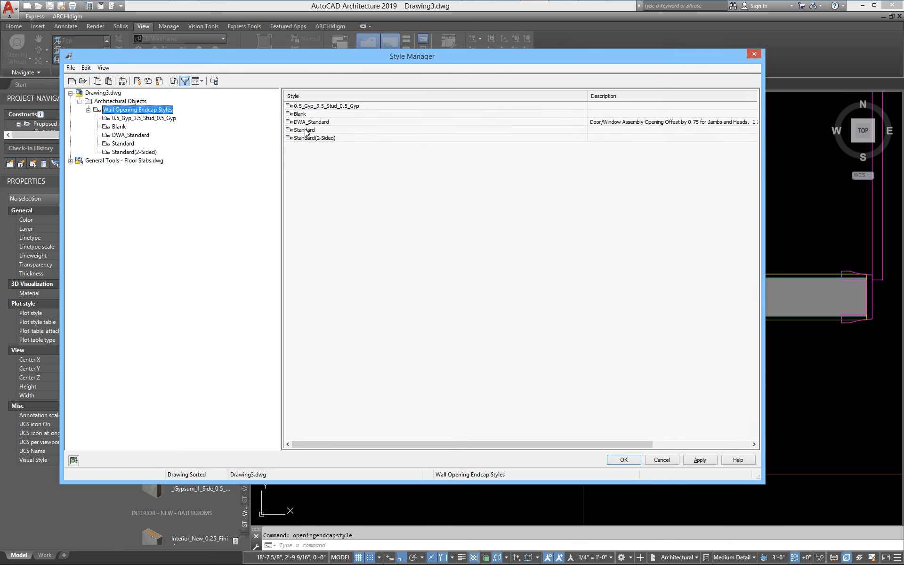
{"action": "left_click_drag", "start_coordinate": [331, 106], "coordinate": [383, 187]}
{"action": "left_click", "coordinate": [330, 113]}
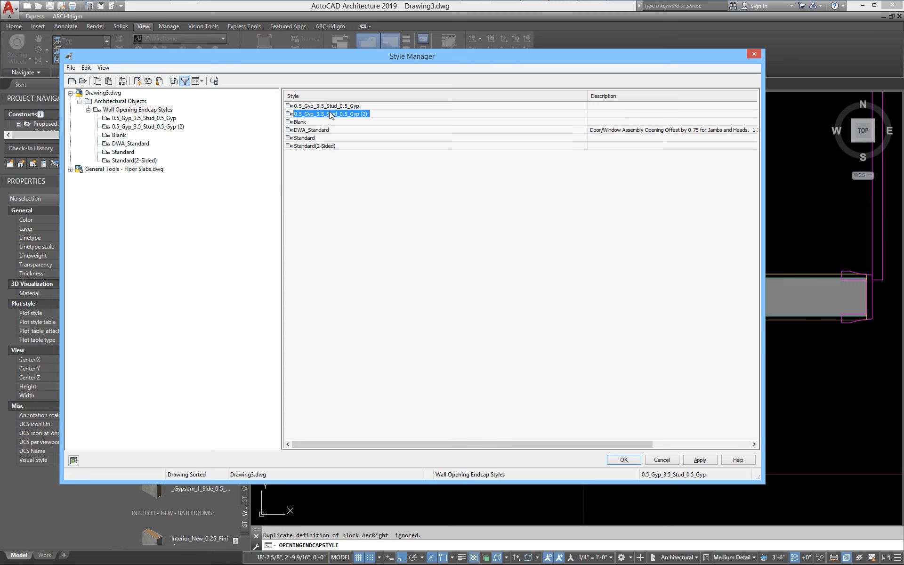
Step: Rename the duplicated opening endcap style as 0.5_Gyp_5.0_Stud_0.5_Gyp
{"action": "double_click", "coordinate": [329, 114]}
{"action": "left_click", "coordinate": [300, 97]}
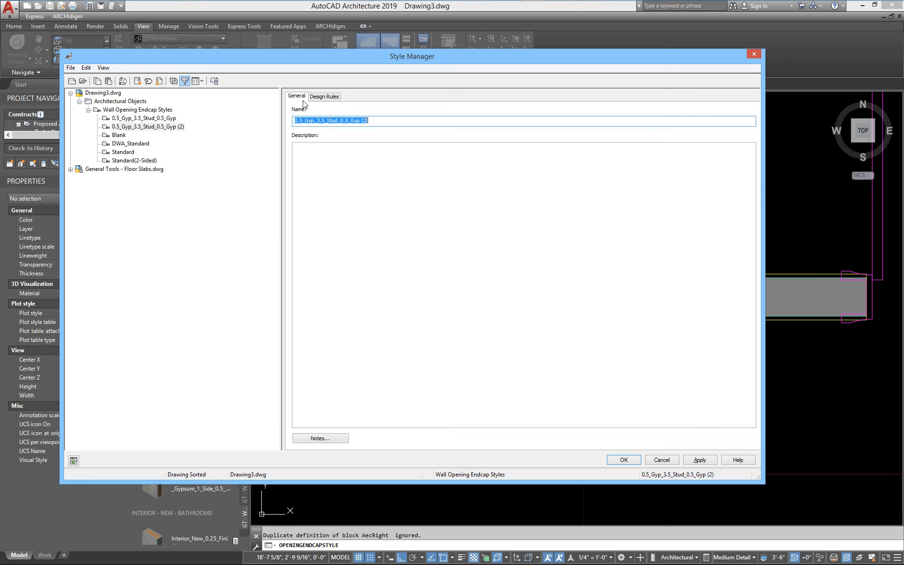
{"action": "left_click", "coordinate": [325, 120]}
{"action": "key", "text": "BackSpace"}
{"action": "key", "text": "BackSpace"}
{"action": "key", "text": "BackSpace"}
{"action": "type", "text": "5.0"}
{"action": "left_click", "coordinate": [372, 122]}
Step: Assign endcap style Test_1b to the new style's jamb start, jamb end, head and sill, and save the style changes
{"action": "left_click", "coordinate": [333, 96]}
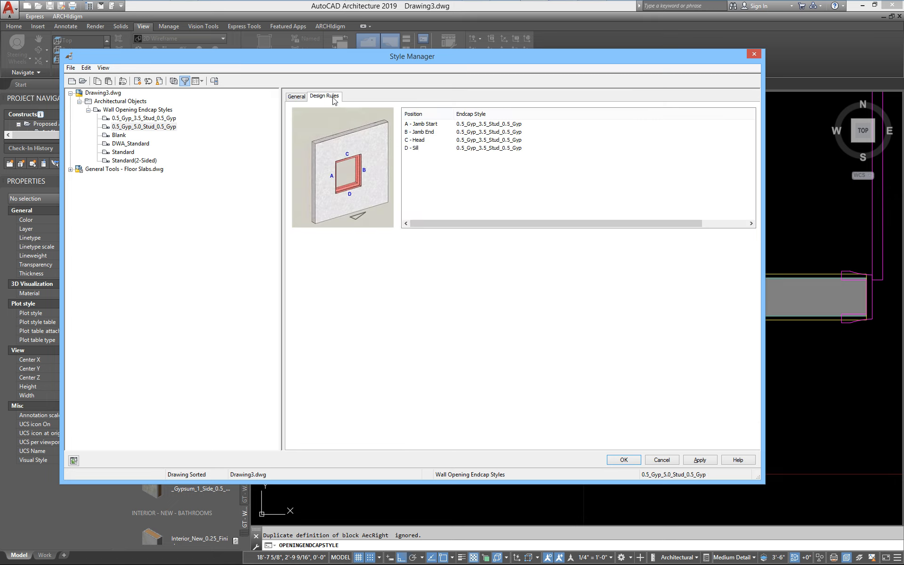
{"action": "left_click_drag", "start_coordinate": [425, 123], "coordinate": [419, 154]}
{"action": "left_click", "coordinate": [480, 149]}
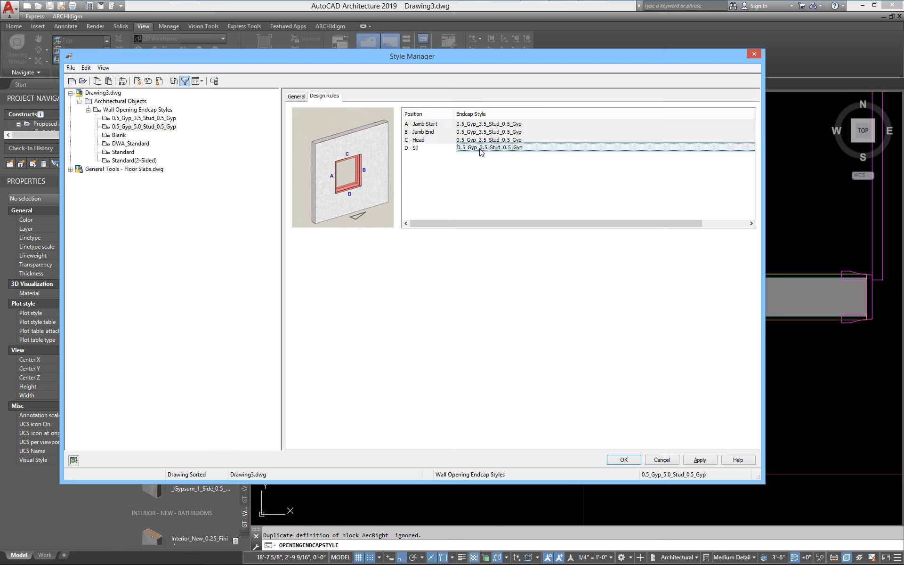
{"action": "left_click", "coordinate": [480, 148]}
{"action": "left_click", "coordinate": [479, 192]}
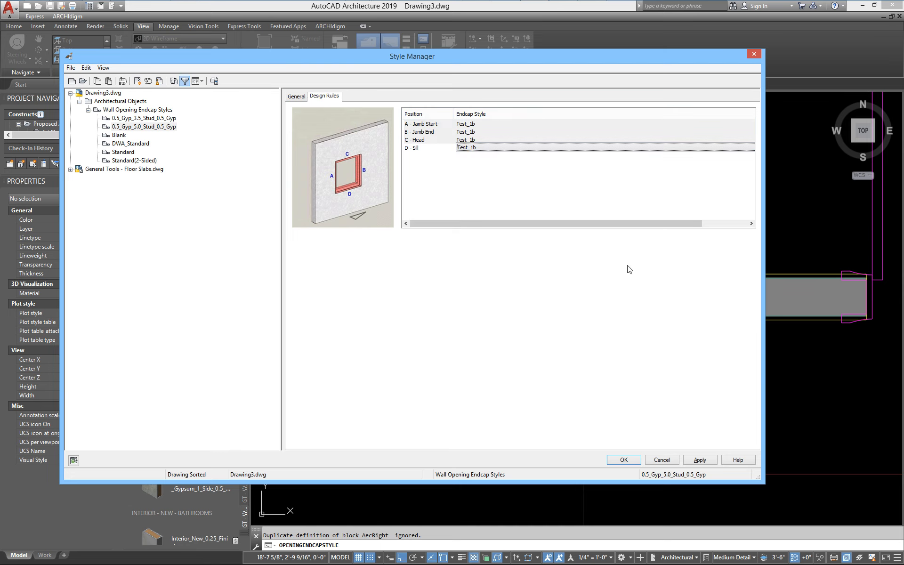
{"action": "left_click", "coordinate": [714, 463]}
{"action": "left_click", "coordinate": [624, 459]}
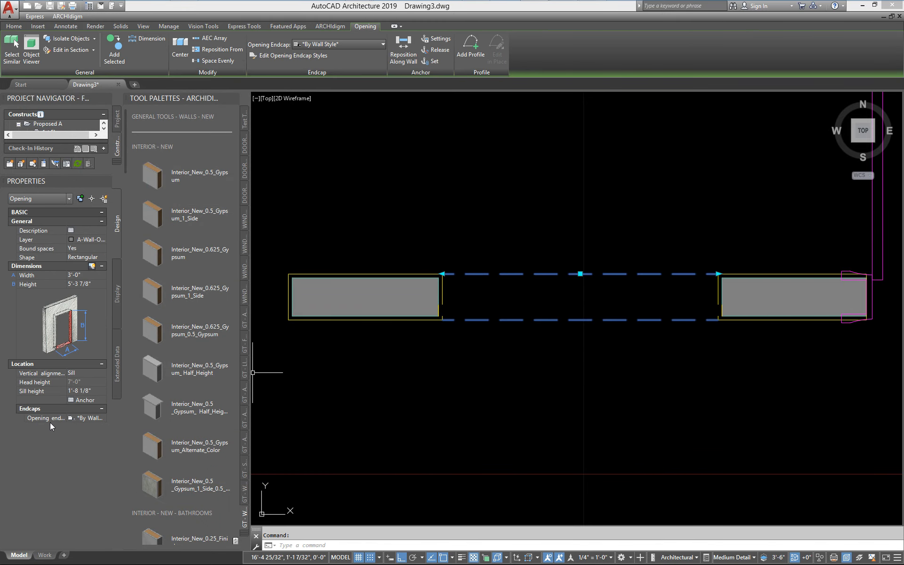
Step: Set the plain opening's endcap to 0.5_Gyp_5.0_Stud_0.5_Gyp and deselect the opening
{"action": "left_click", "coordinate": [95, 419]}
{"action": "left_click", "coordinate": [95, 418]}
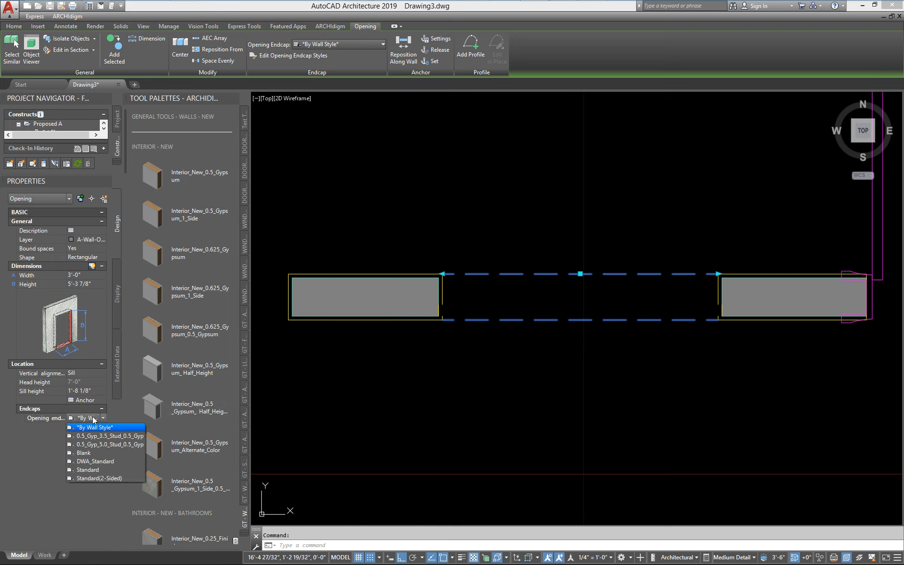
{"action": "left_click", "coordinate": [110, 444]}
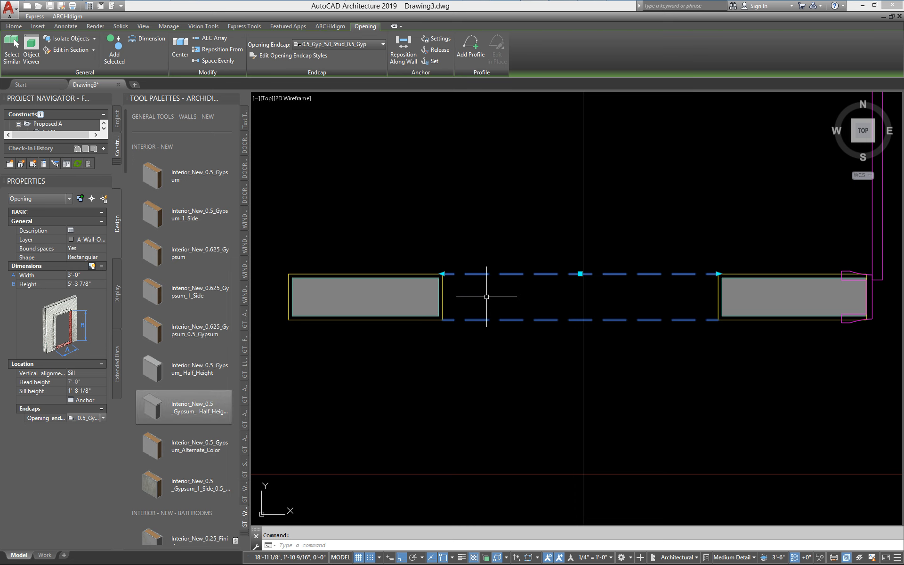
{"action": "key", "text": "Escape"}
{"action": "scroll", "coordinate": [372, 311], "scroll_direction": "down", "scroll_amount": 8}
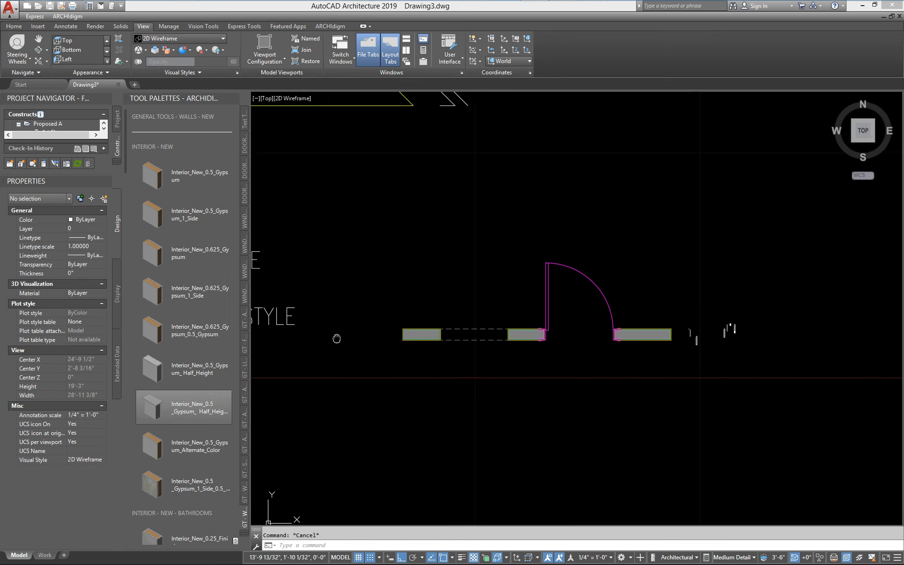
{"action": "middle_click_drag", "start_coordinate": [389, 350], "coordinate": [406, 372]}
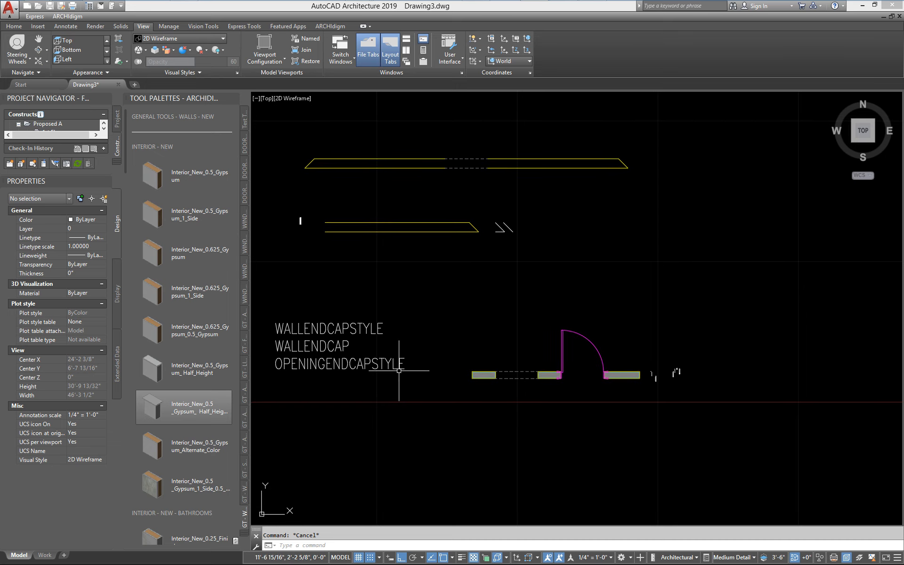